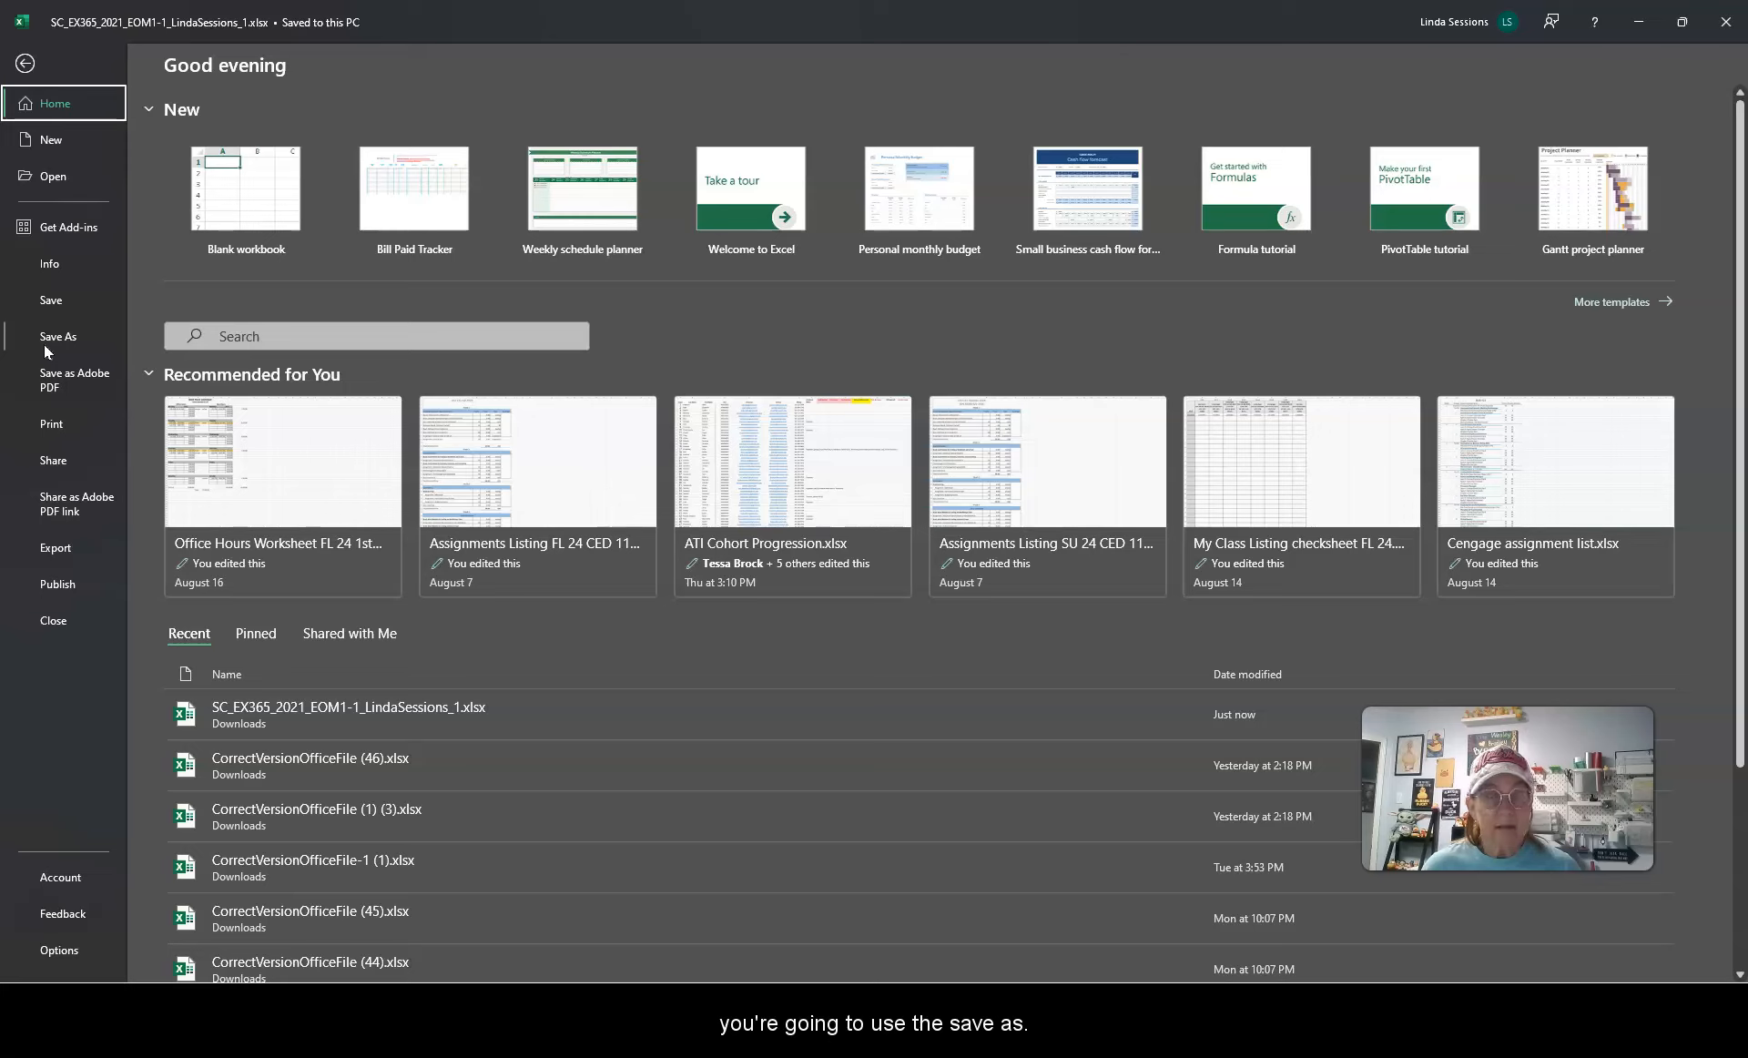
Step: Start Save As with Browse and navigate to the 24 Fall folder inside the school OneDrive's 1 WSU Tech folder
click(52, 337)
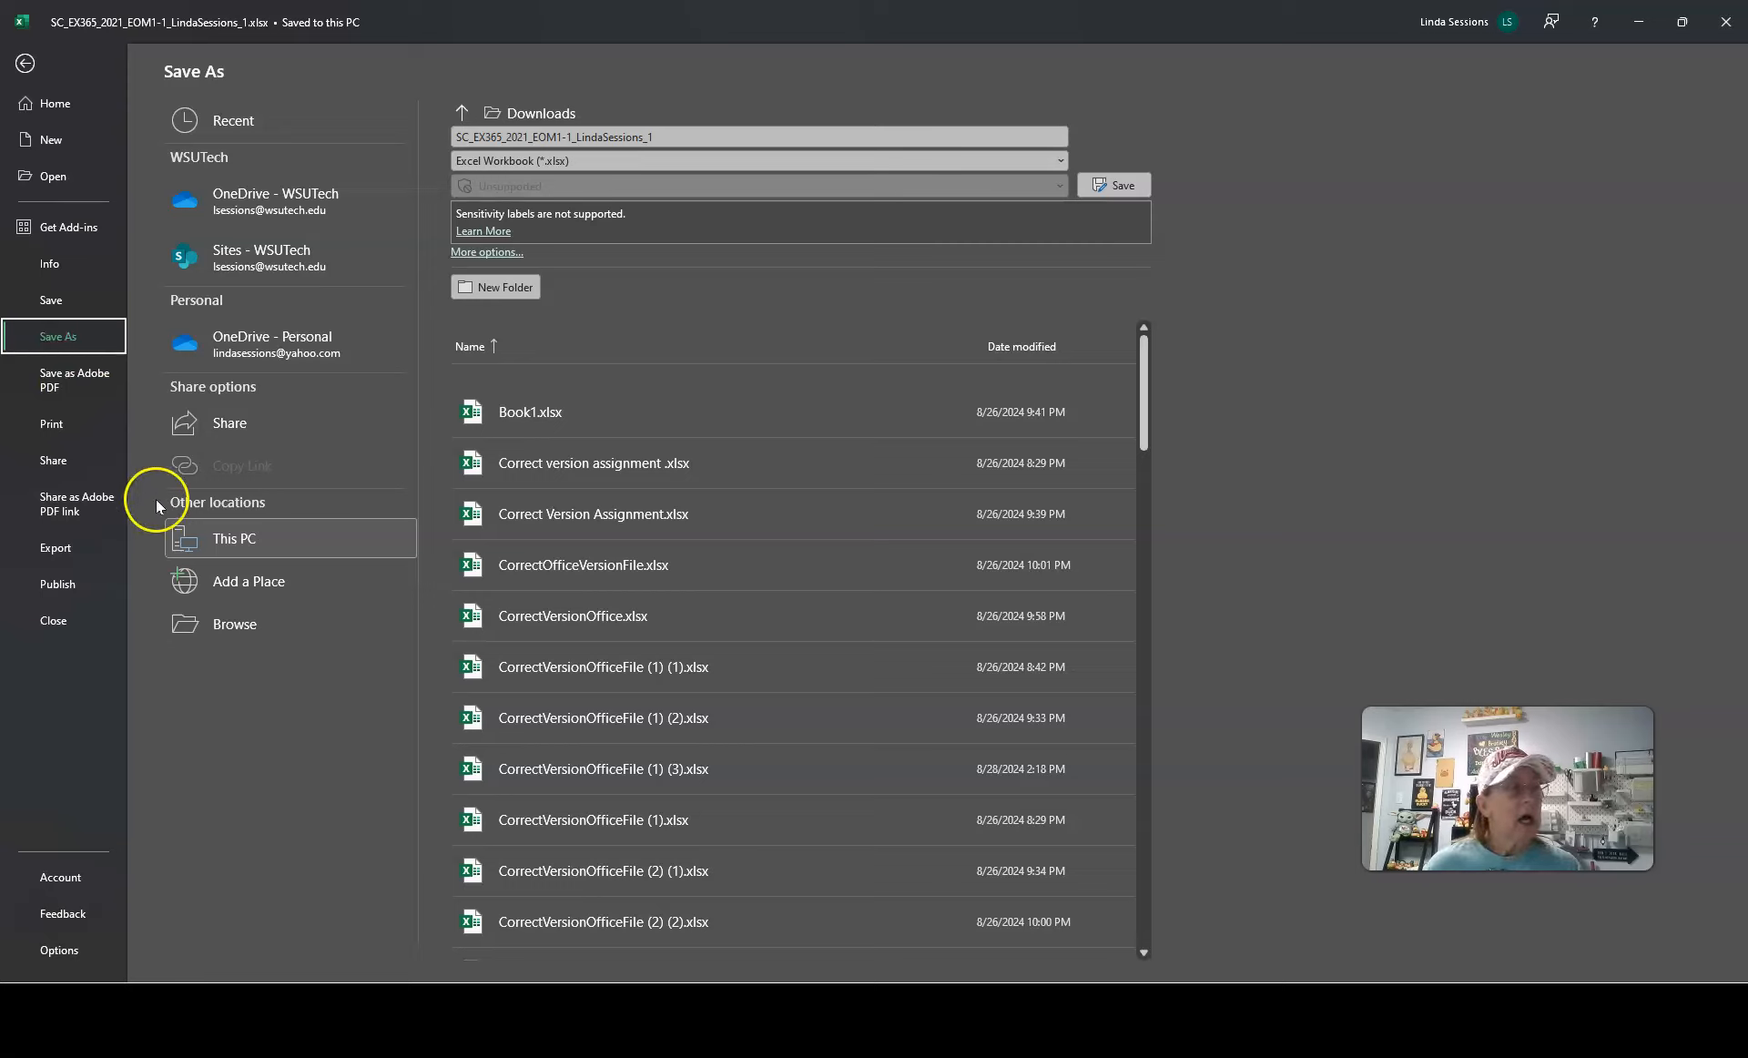
click(205, 625)
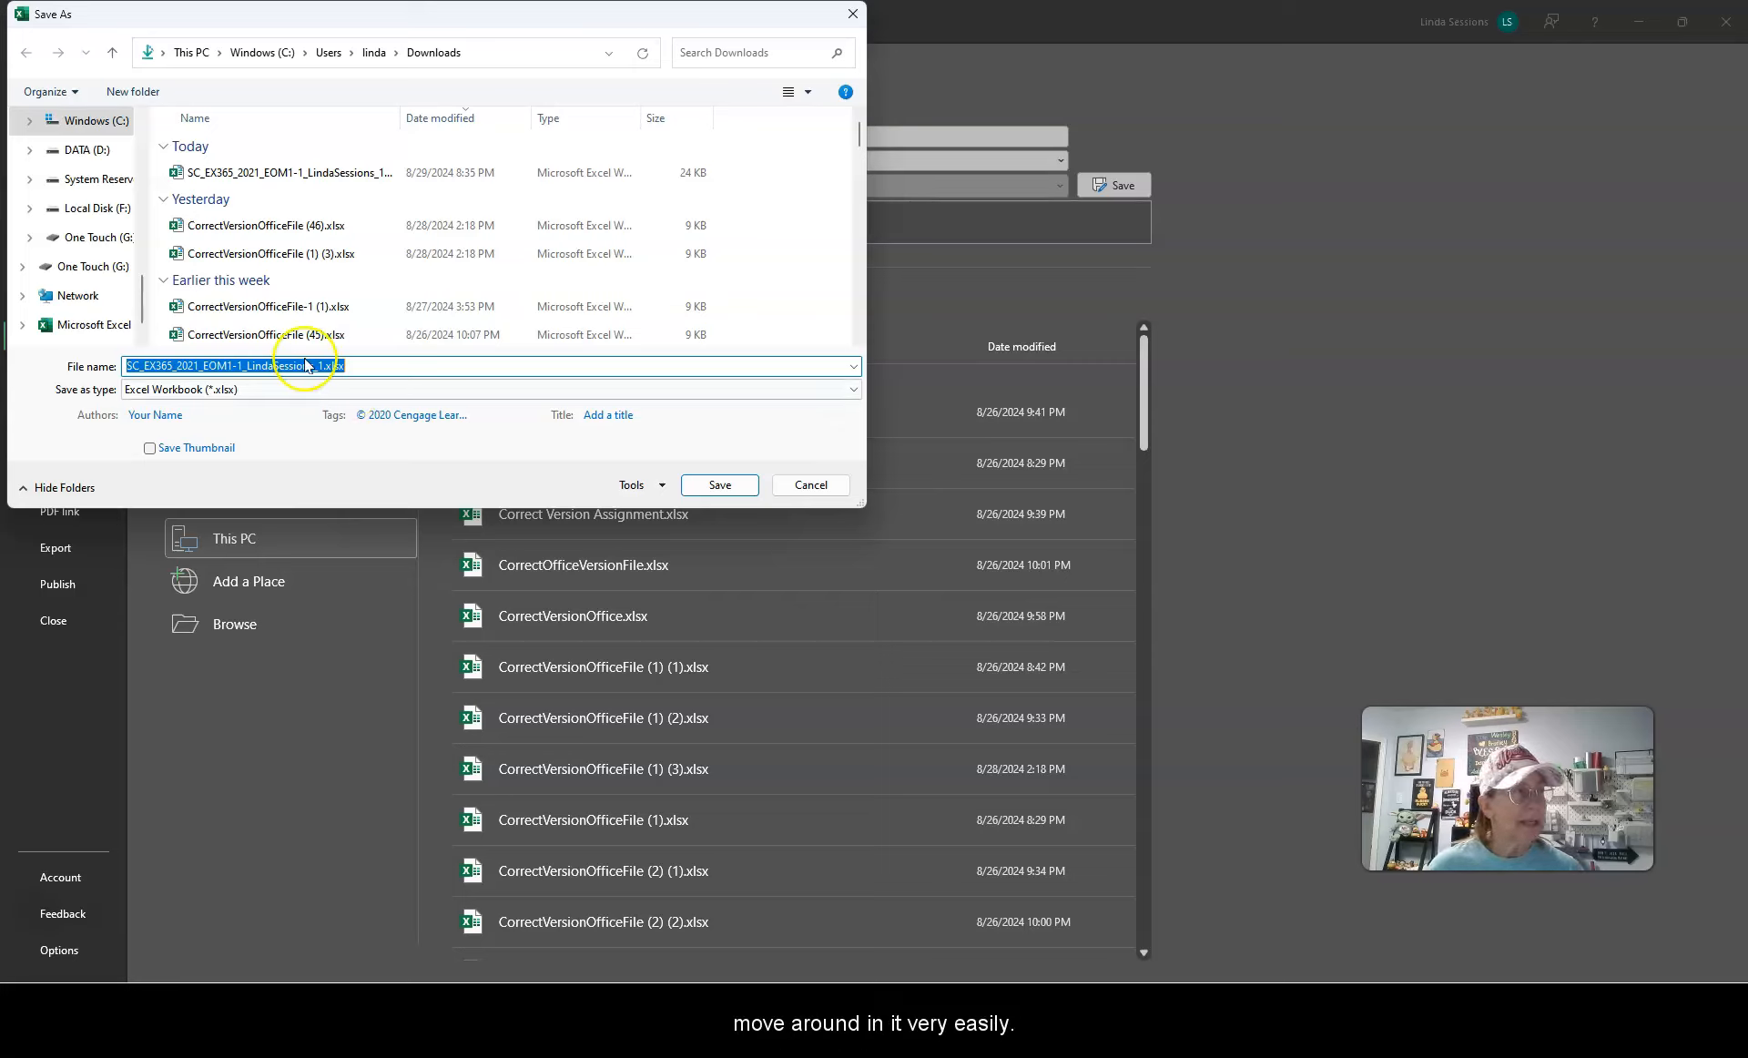
drag(143, 295, 137, 145)
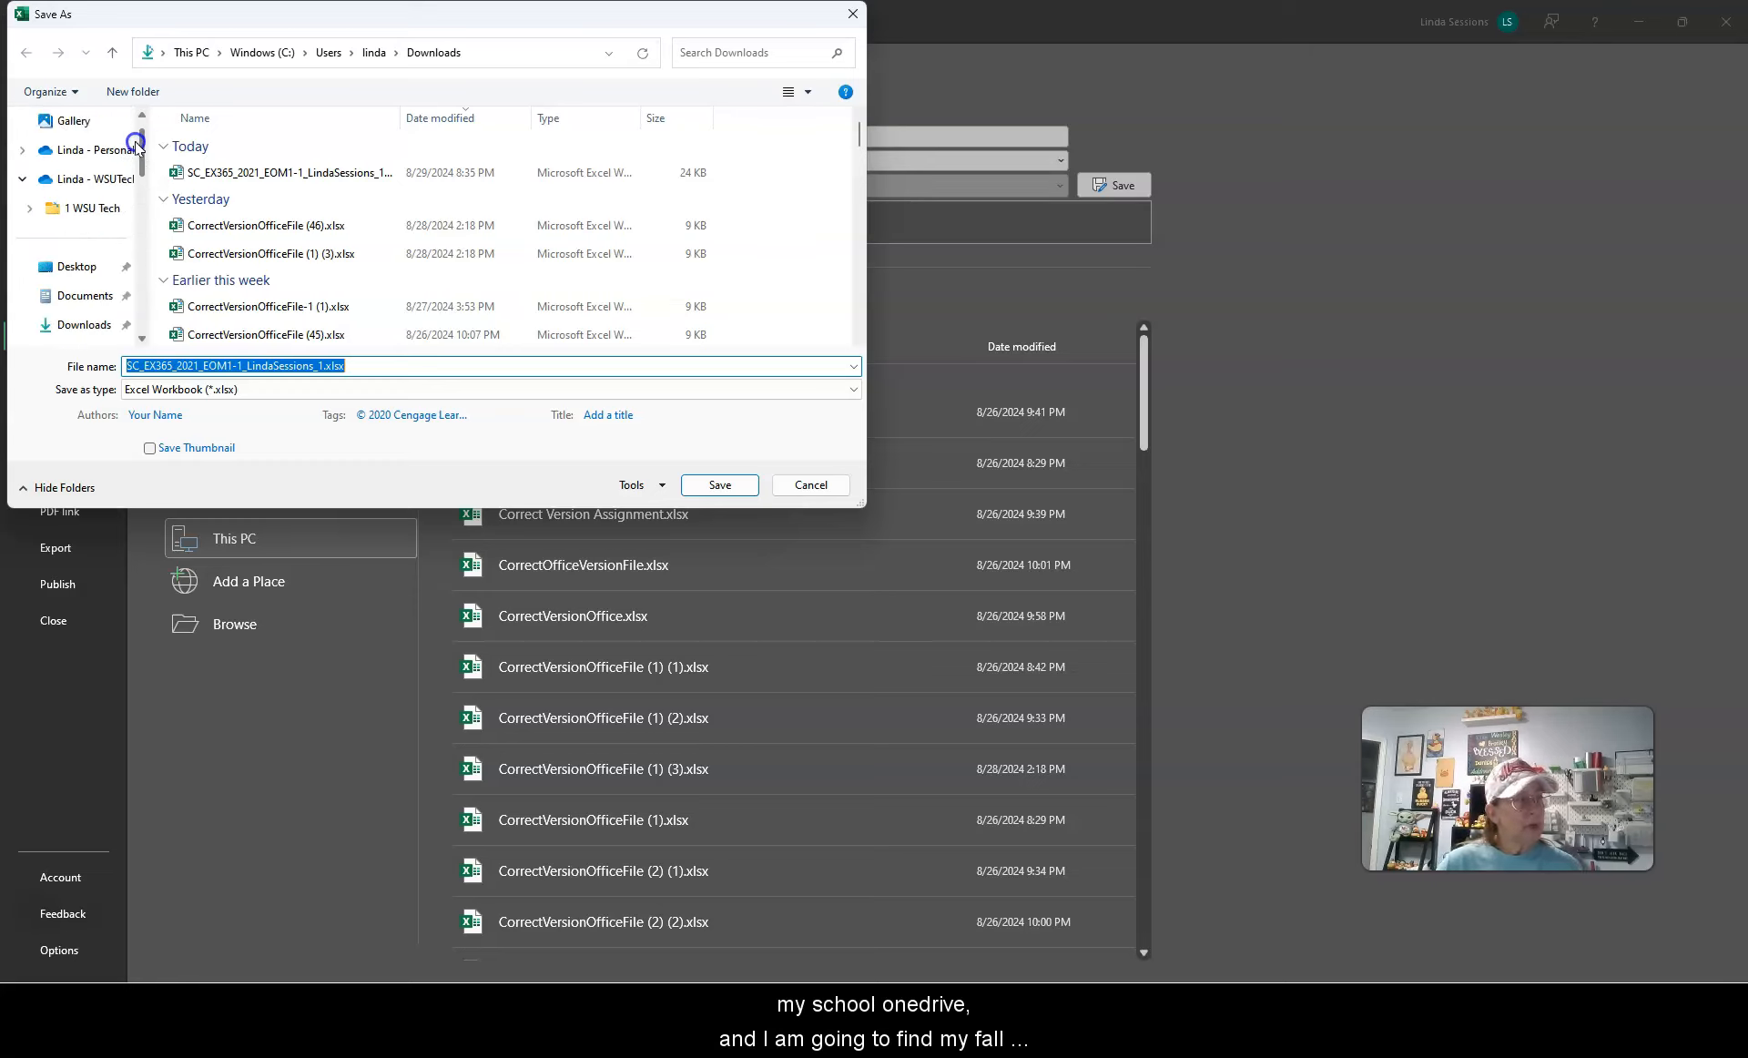
click(81, 213)
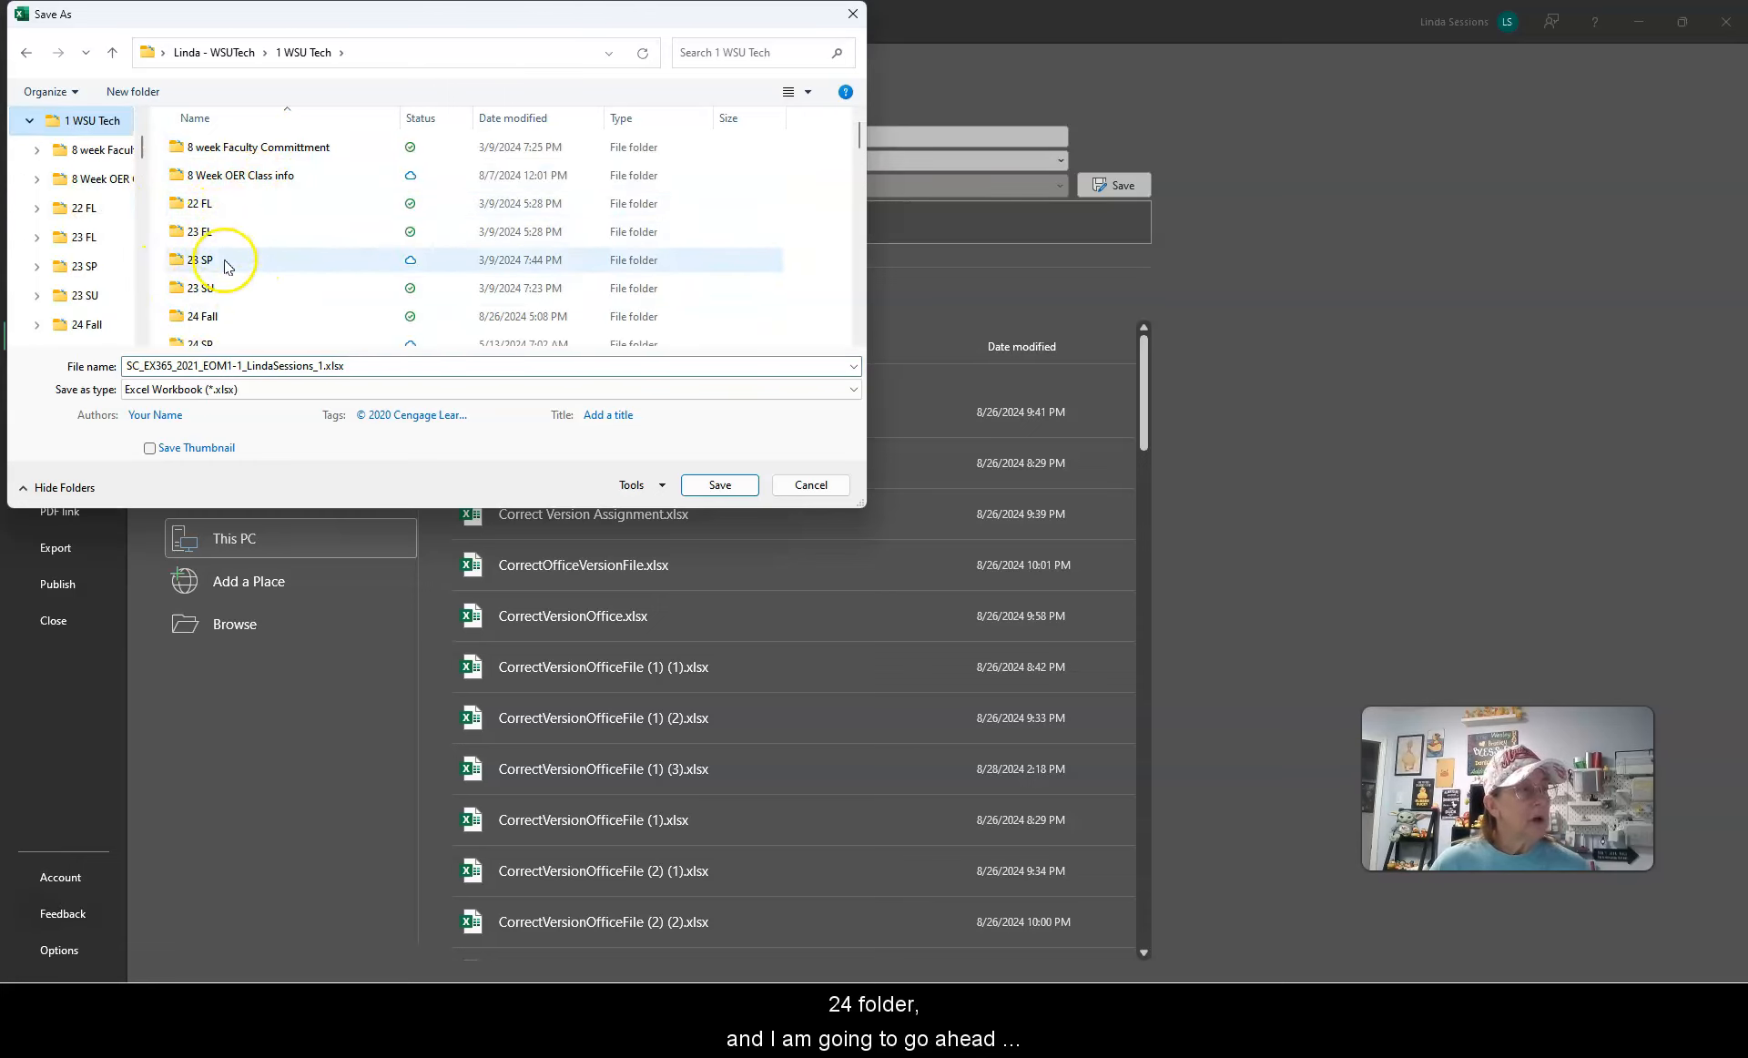
double_click(219, 316)
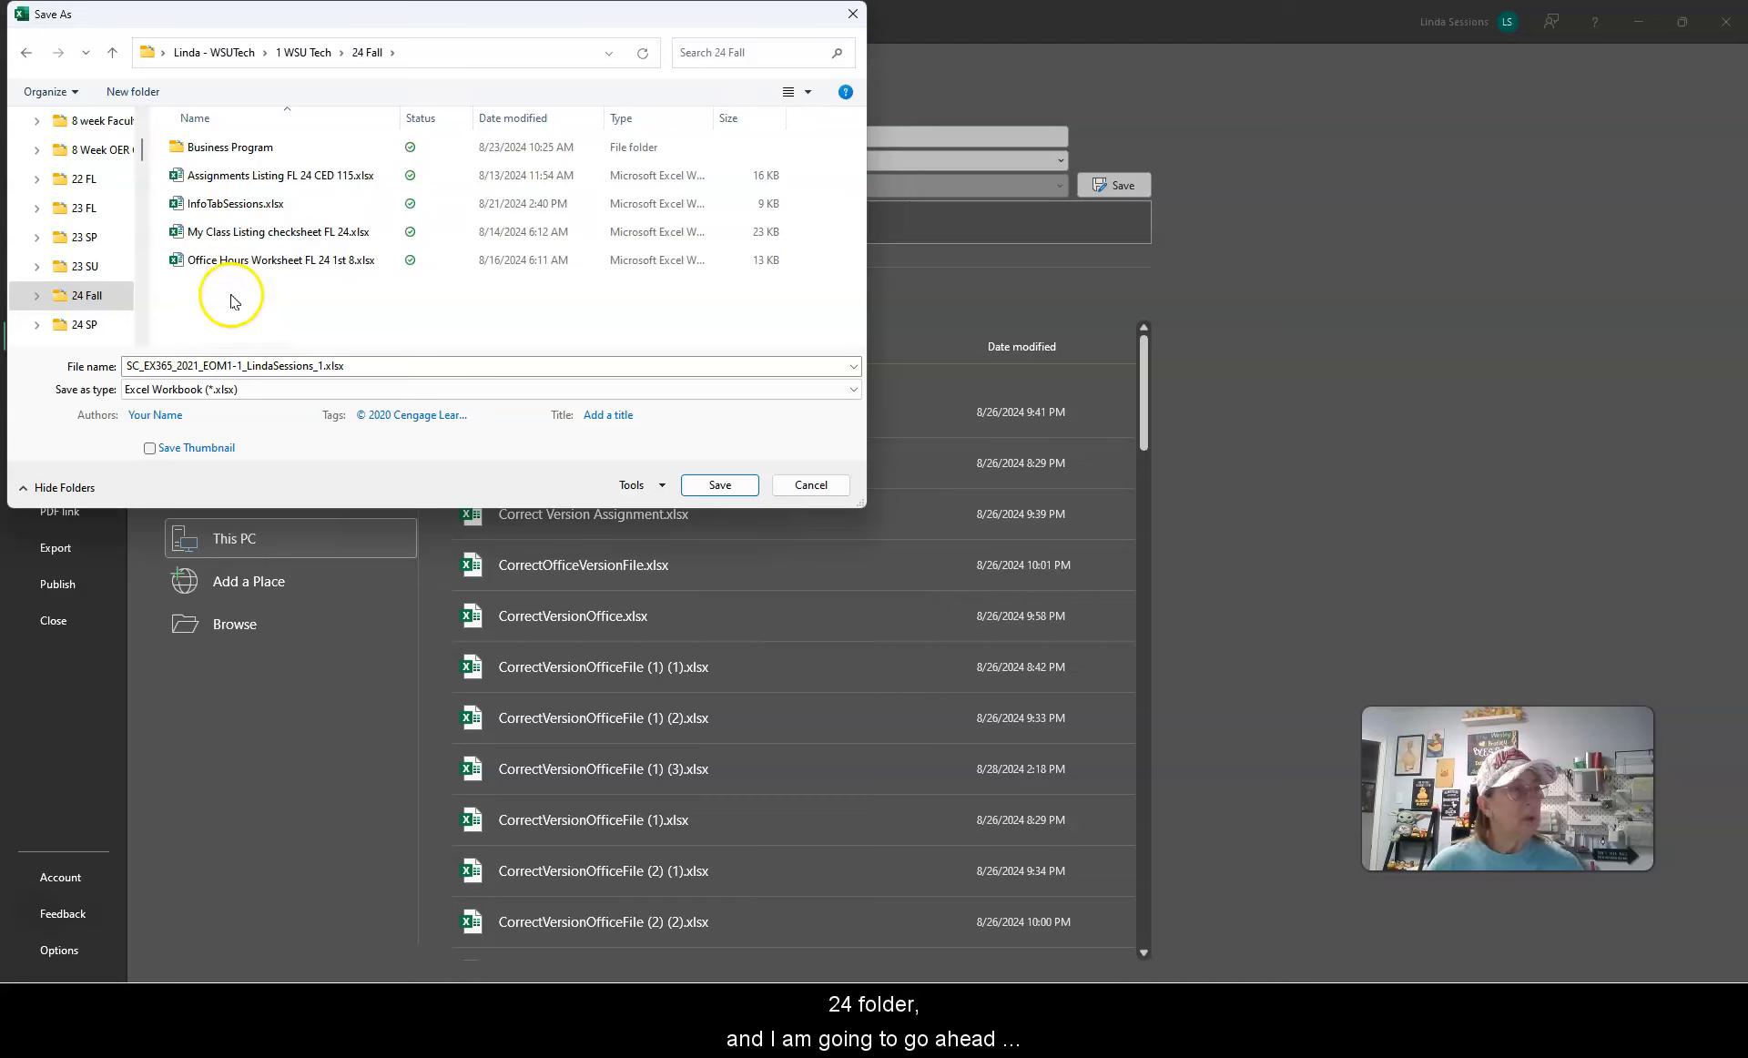
Step: Create a new folder named Comp App Projects in 24 Fall and open it
click(132, 92)
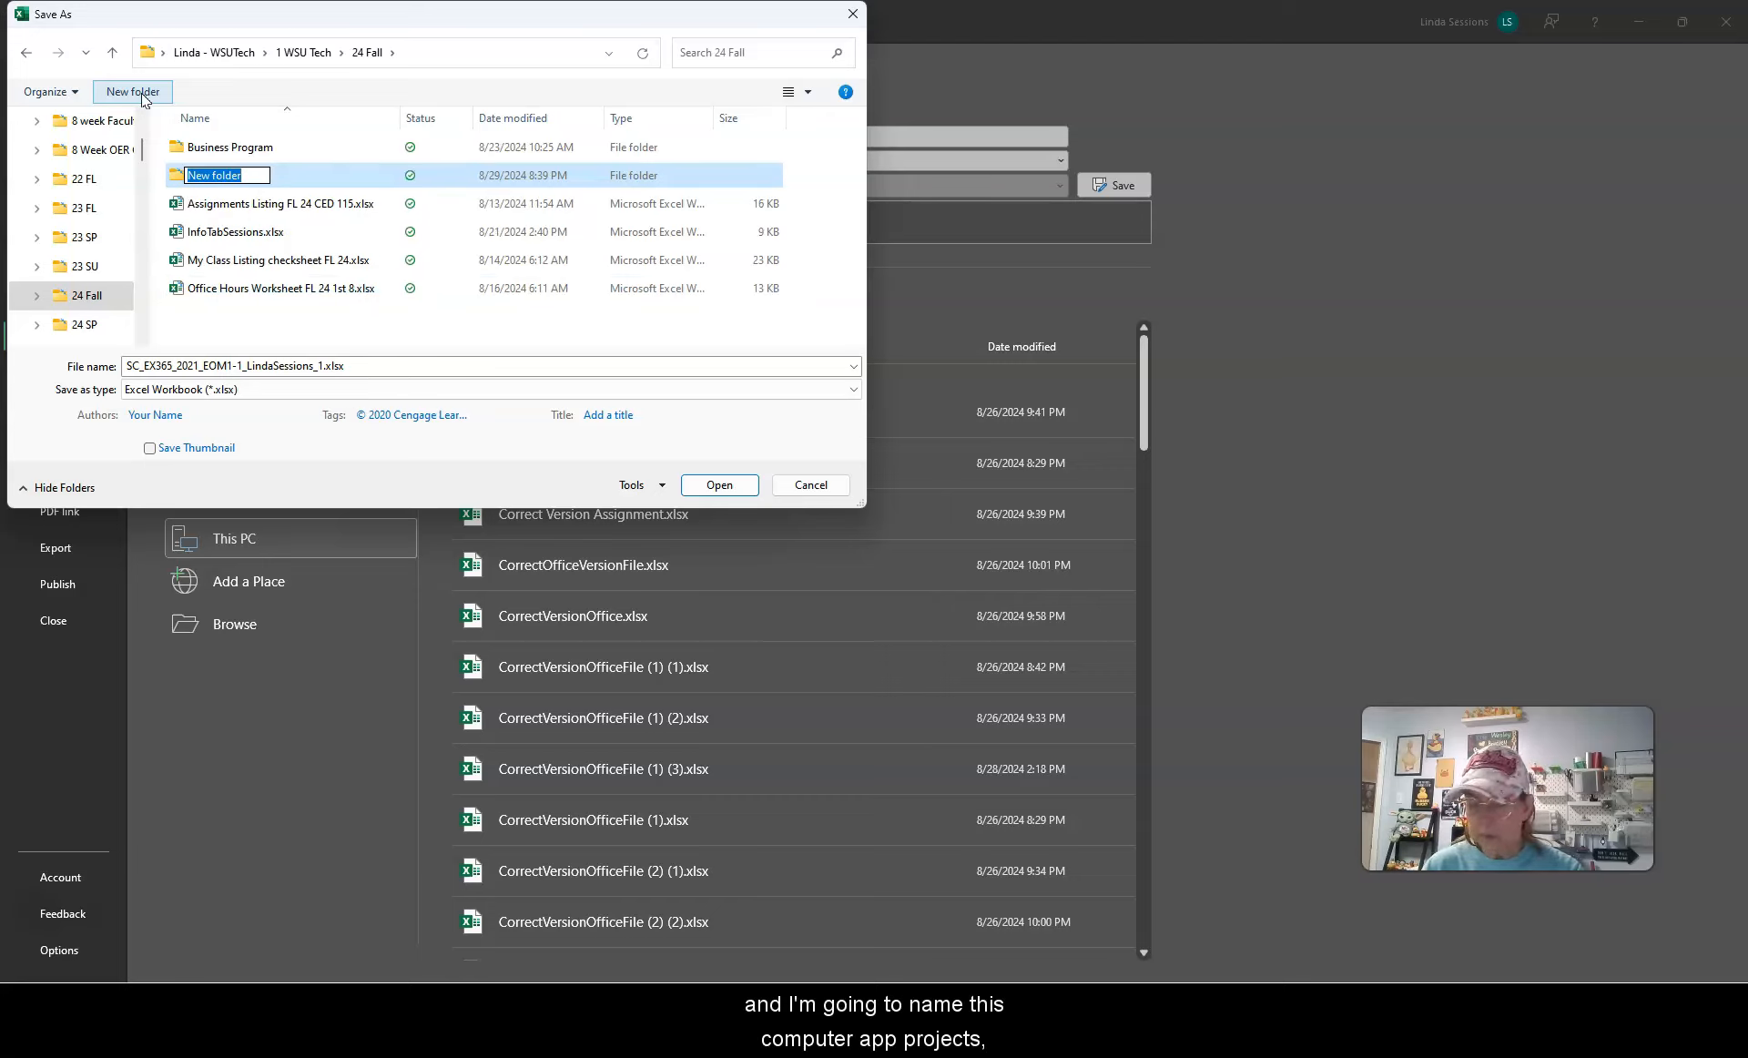
text(Comp)
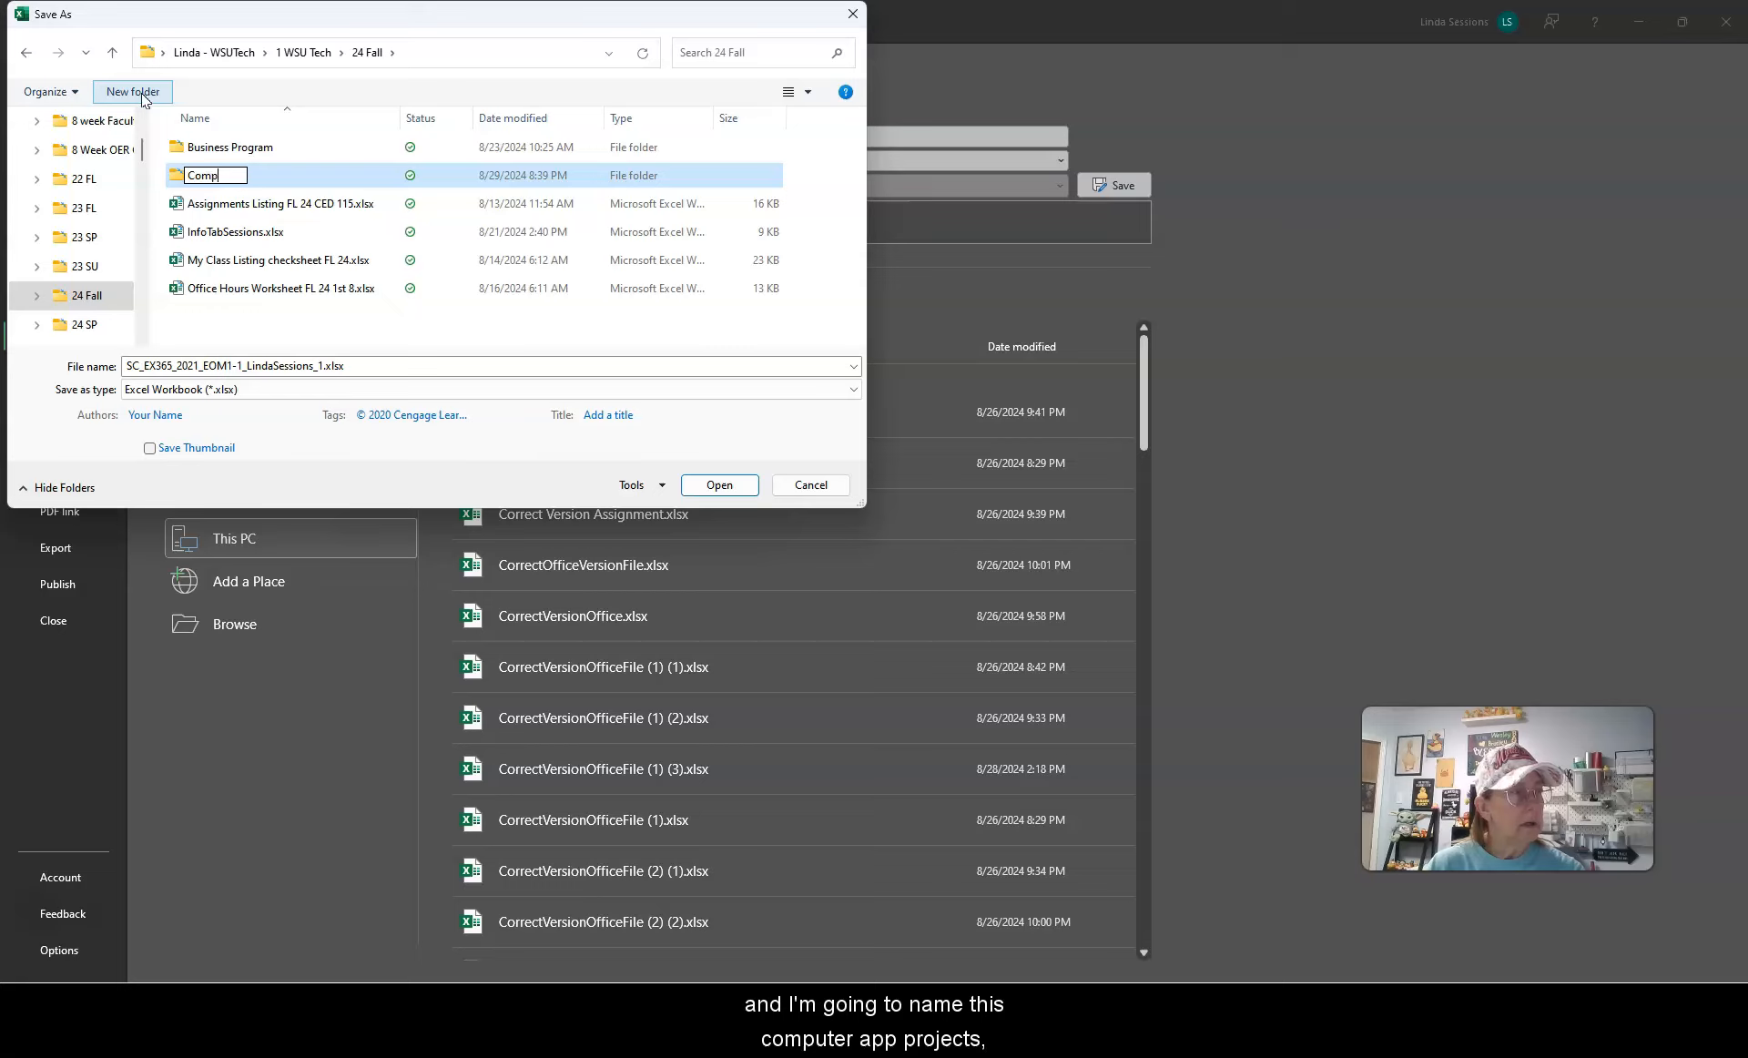
text( App)
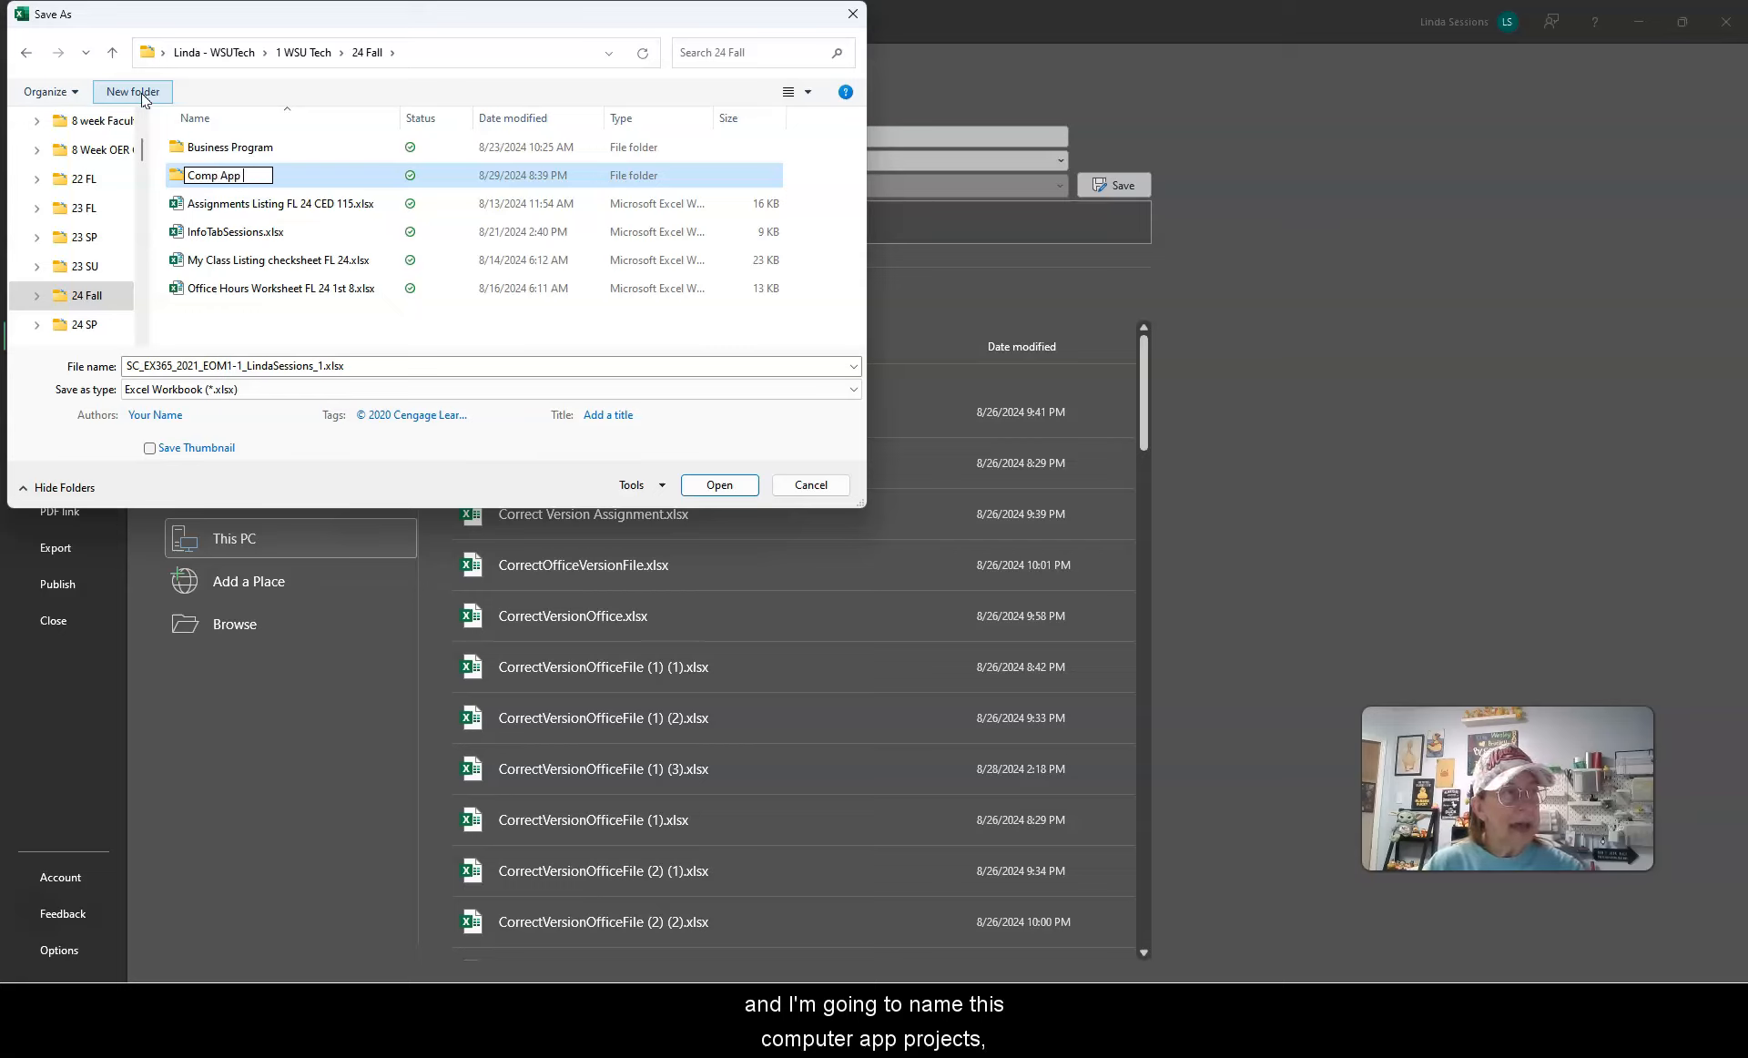
text( Projects)
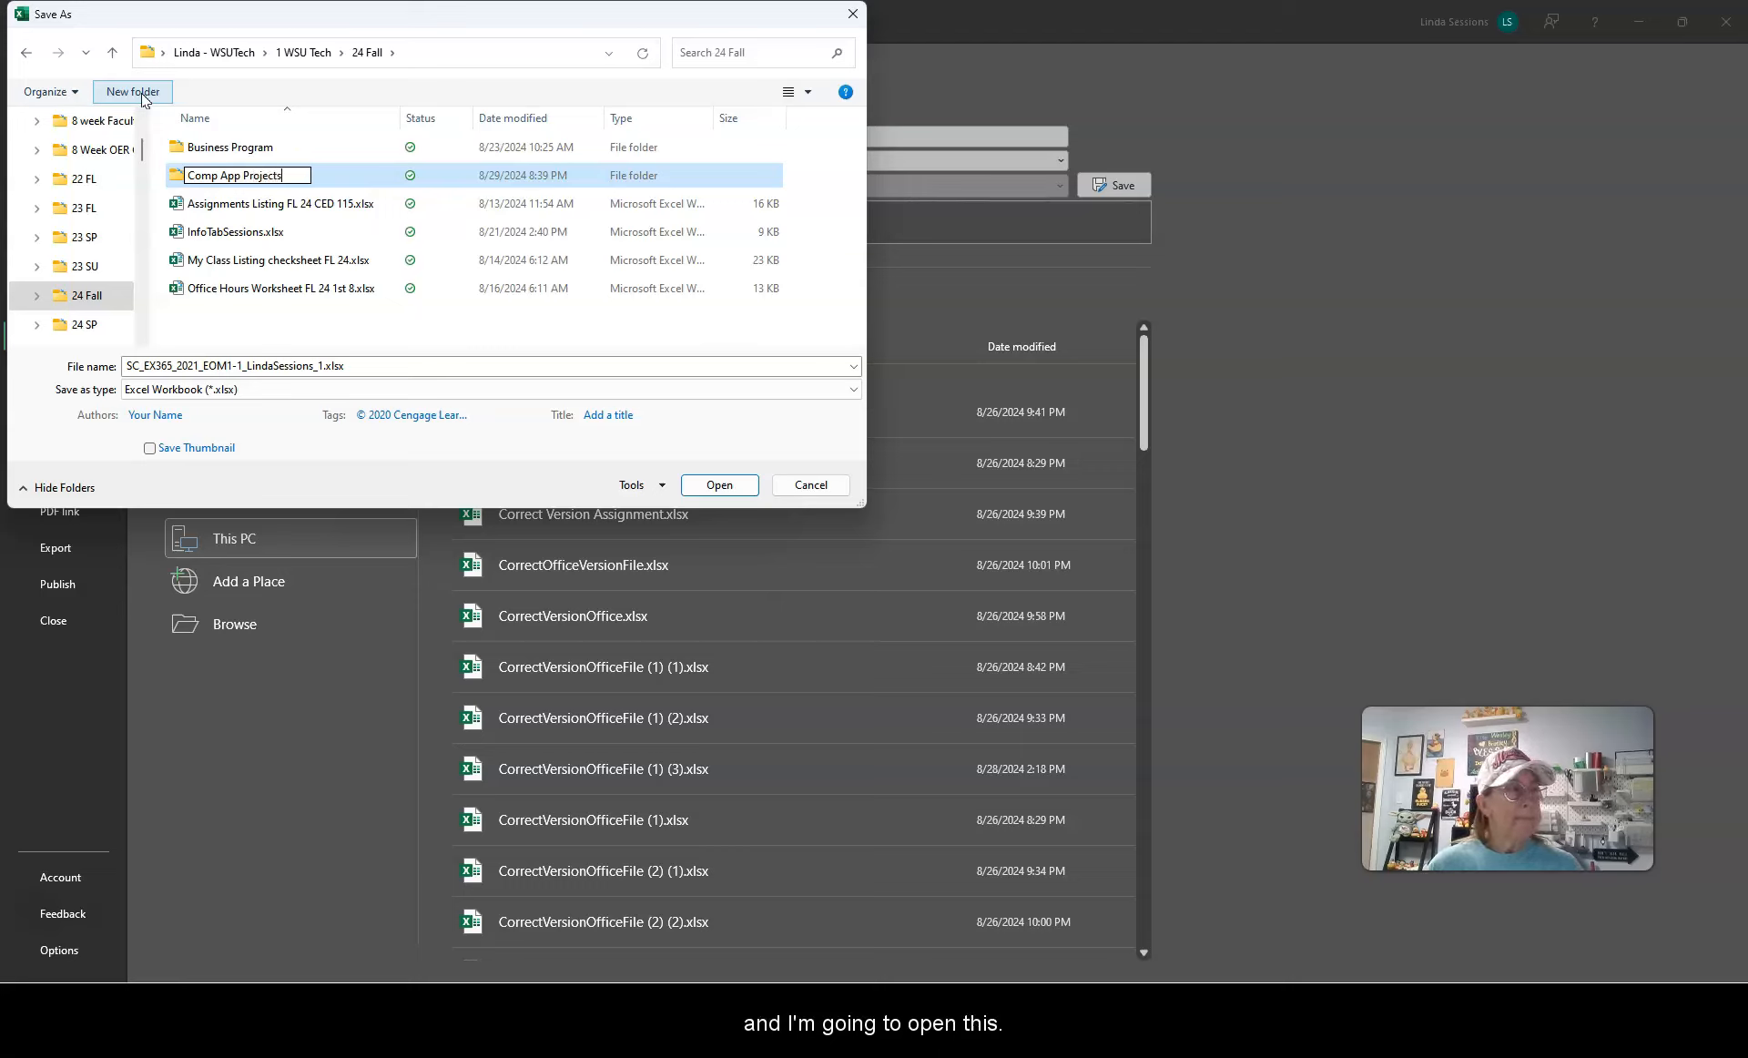
click(171, 173)
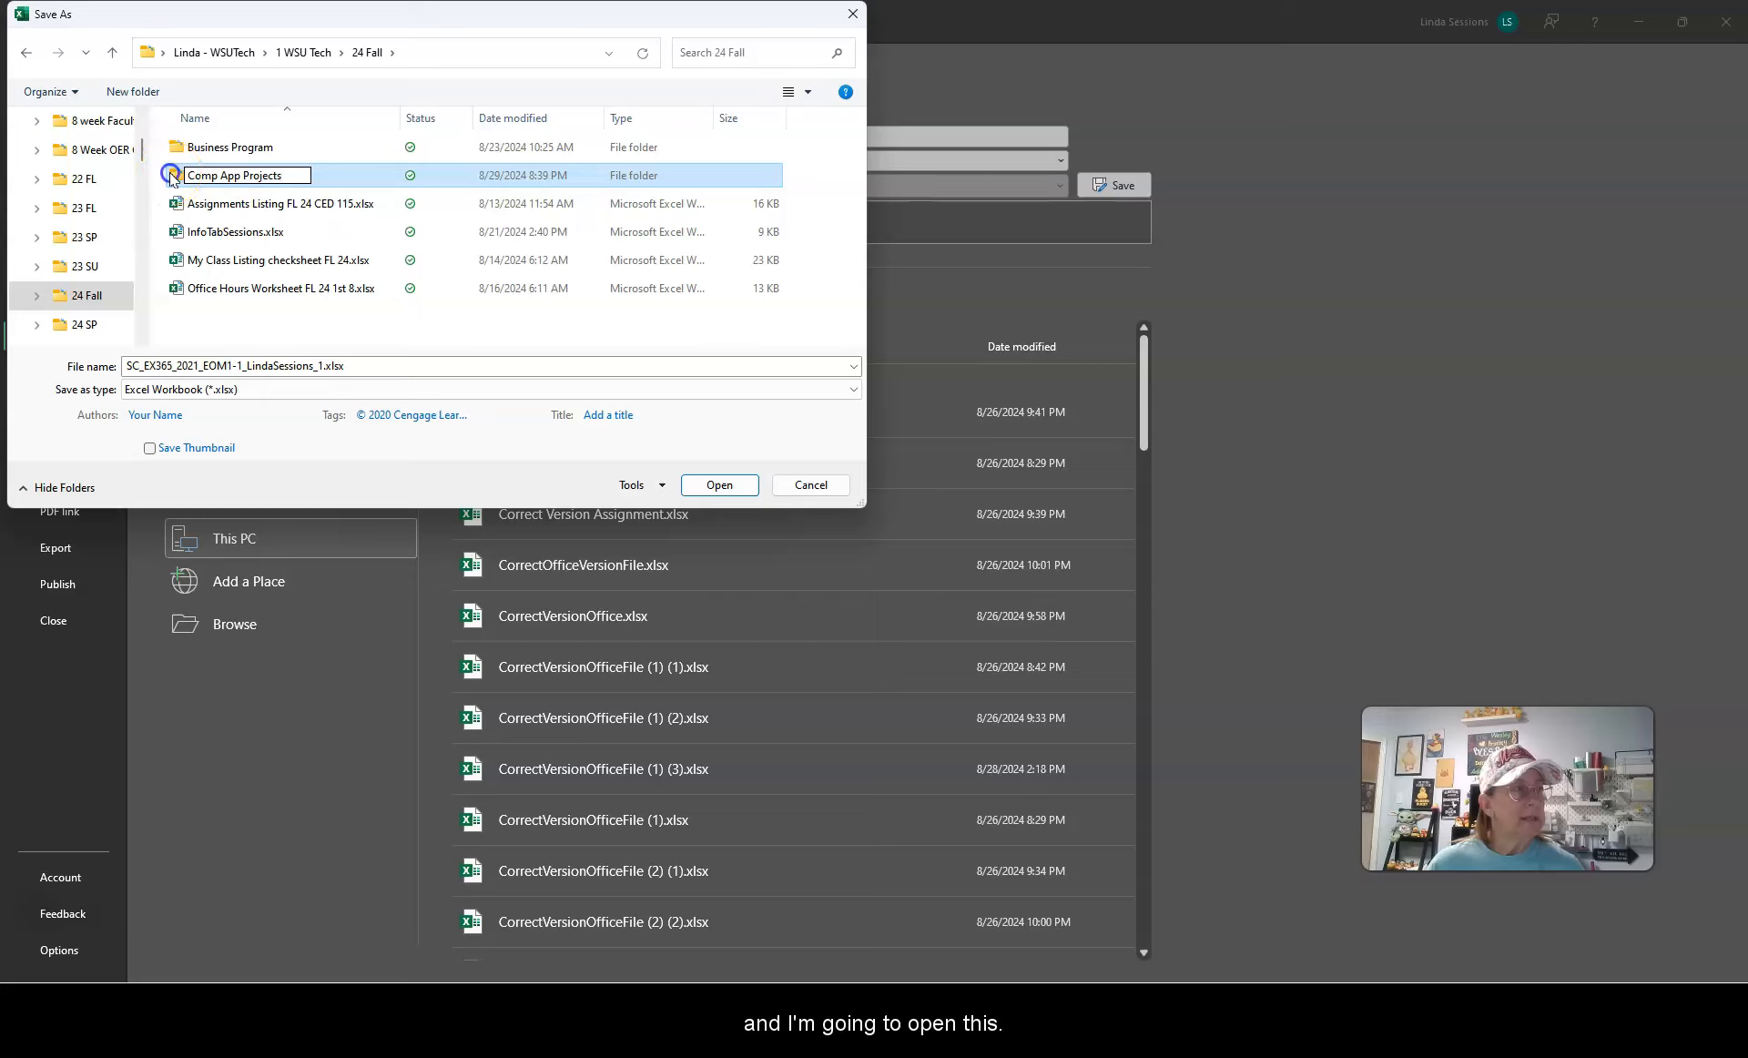
click(216, 169)
click(722, 483)
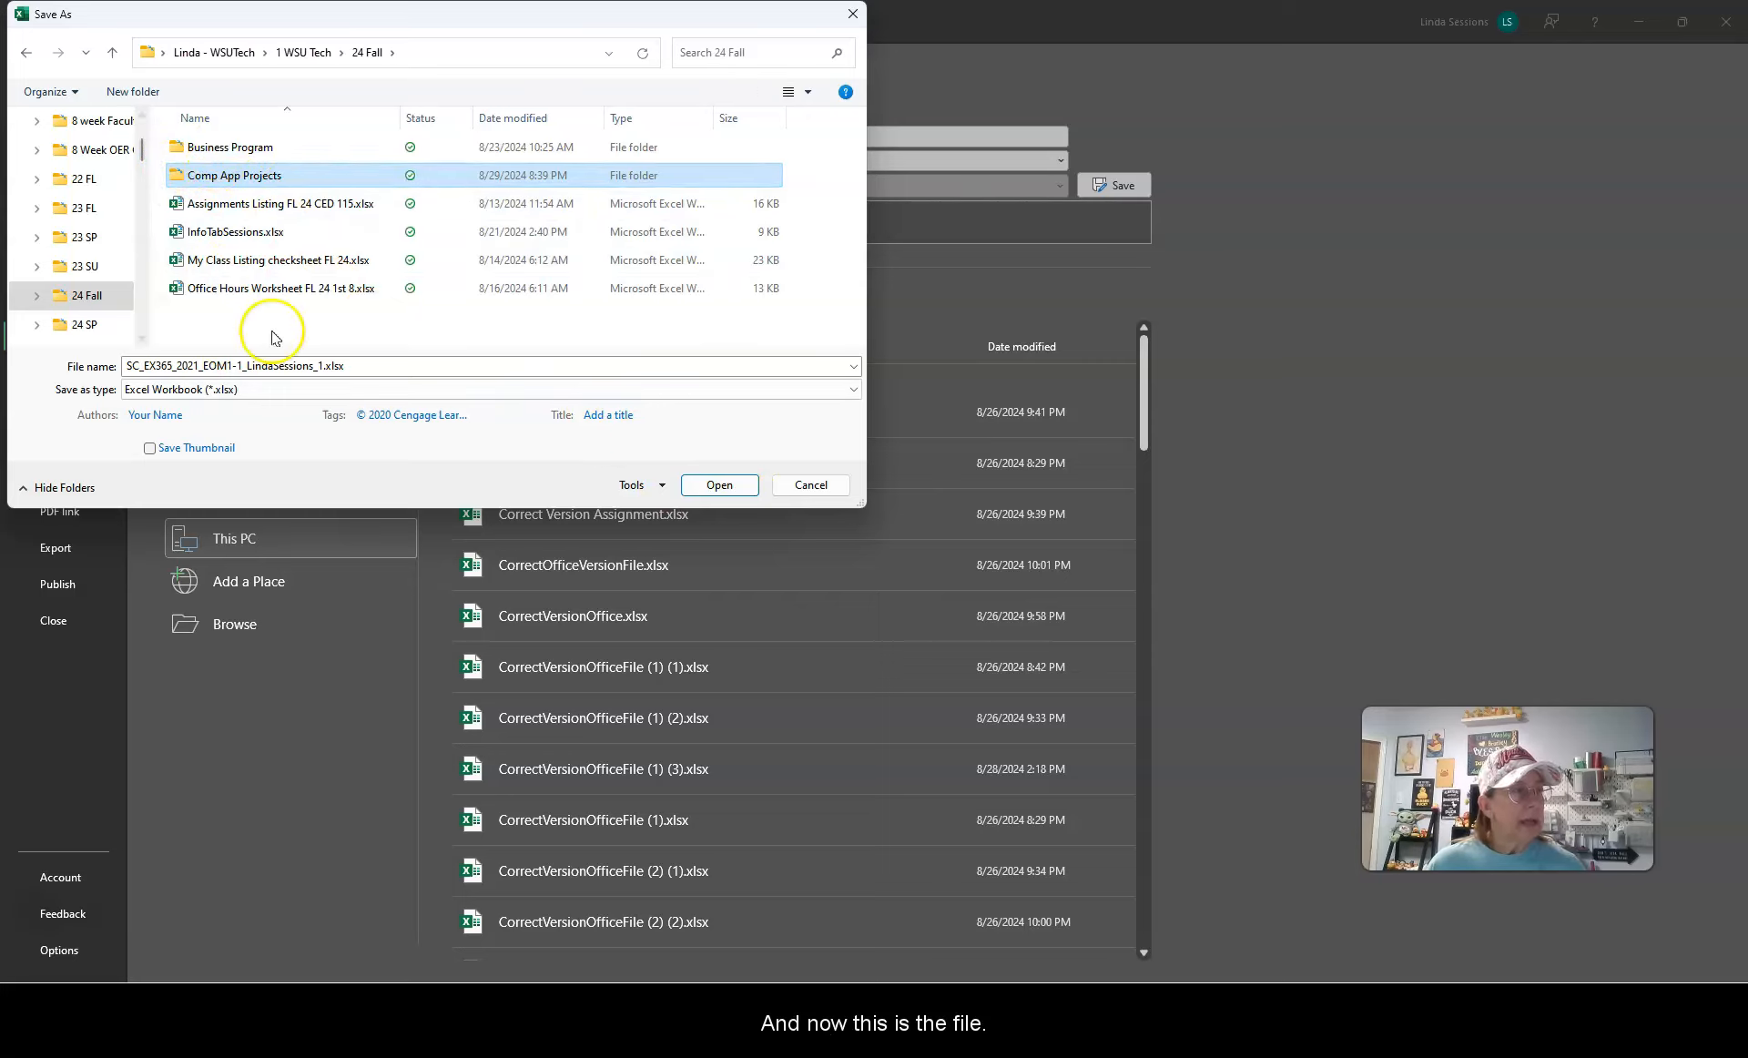
double_click(175, 178)
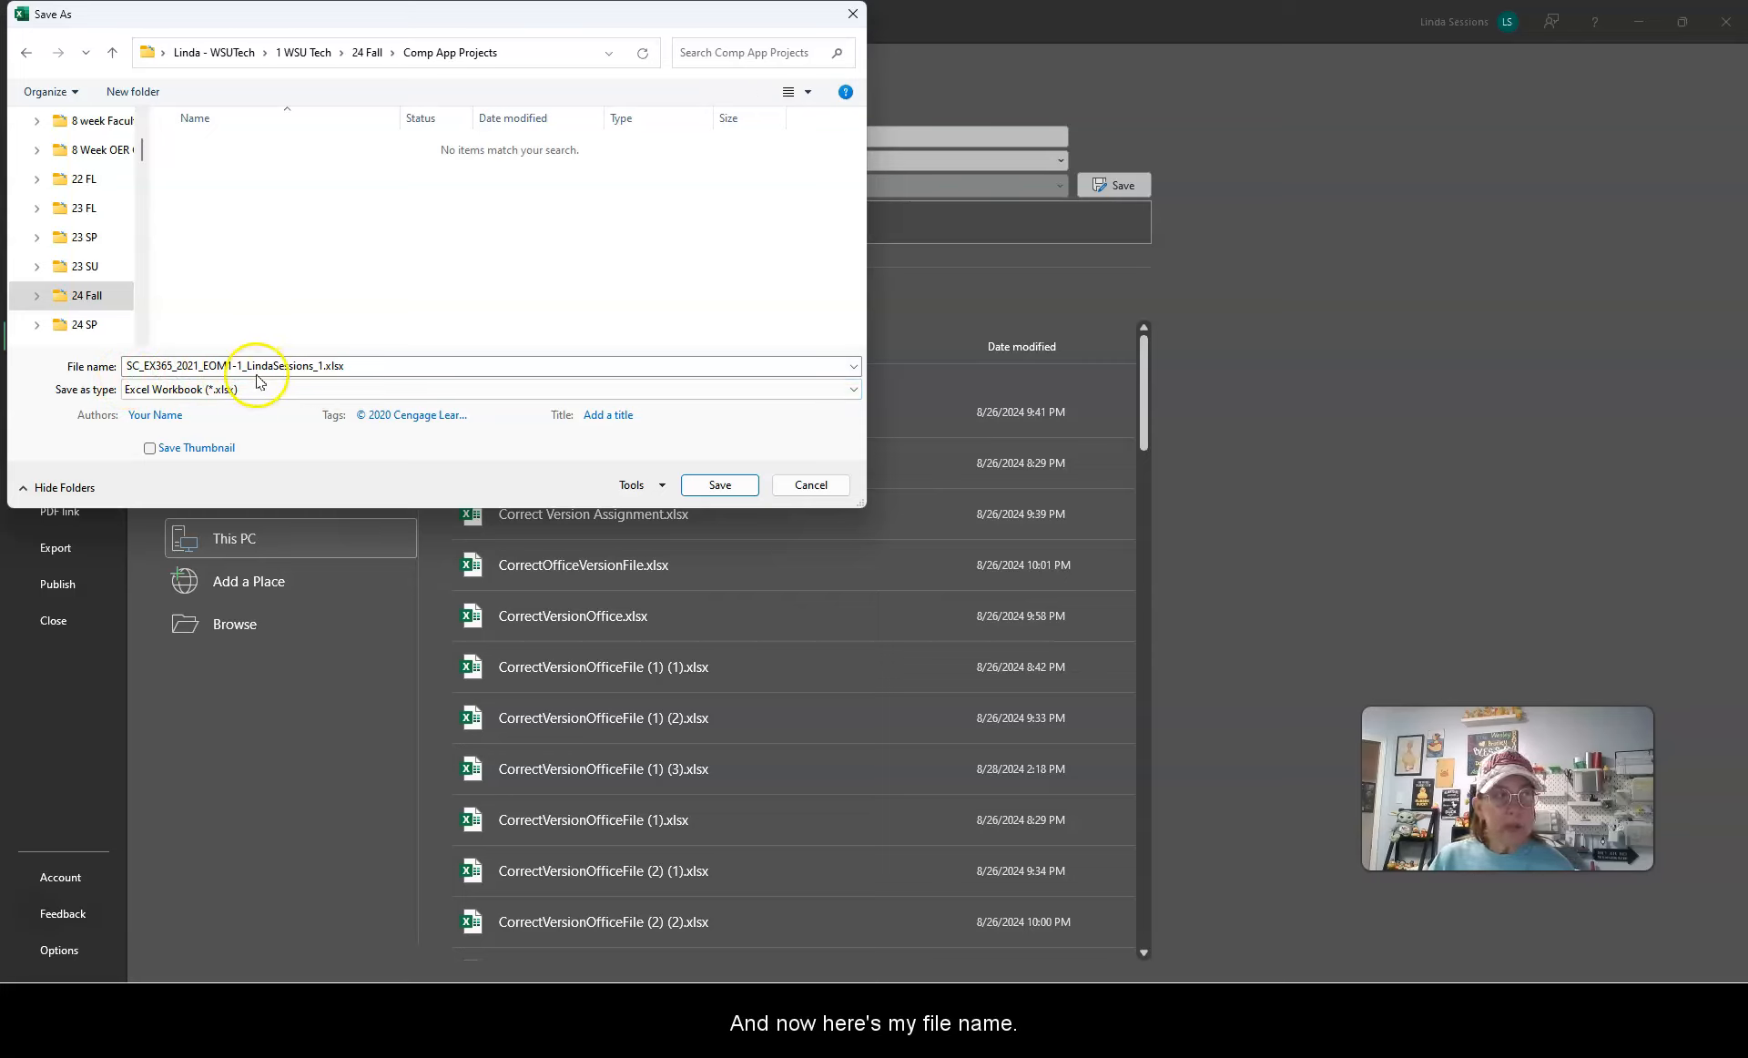
Step: Change the final 1 of the file name to 2
double_click(321, 364)
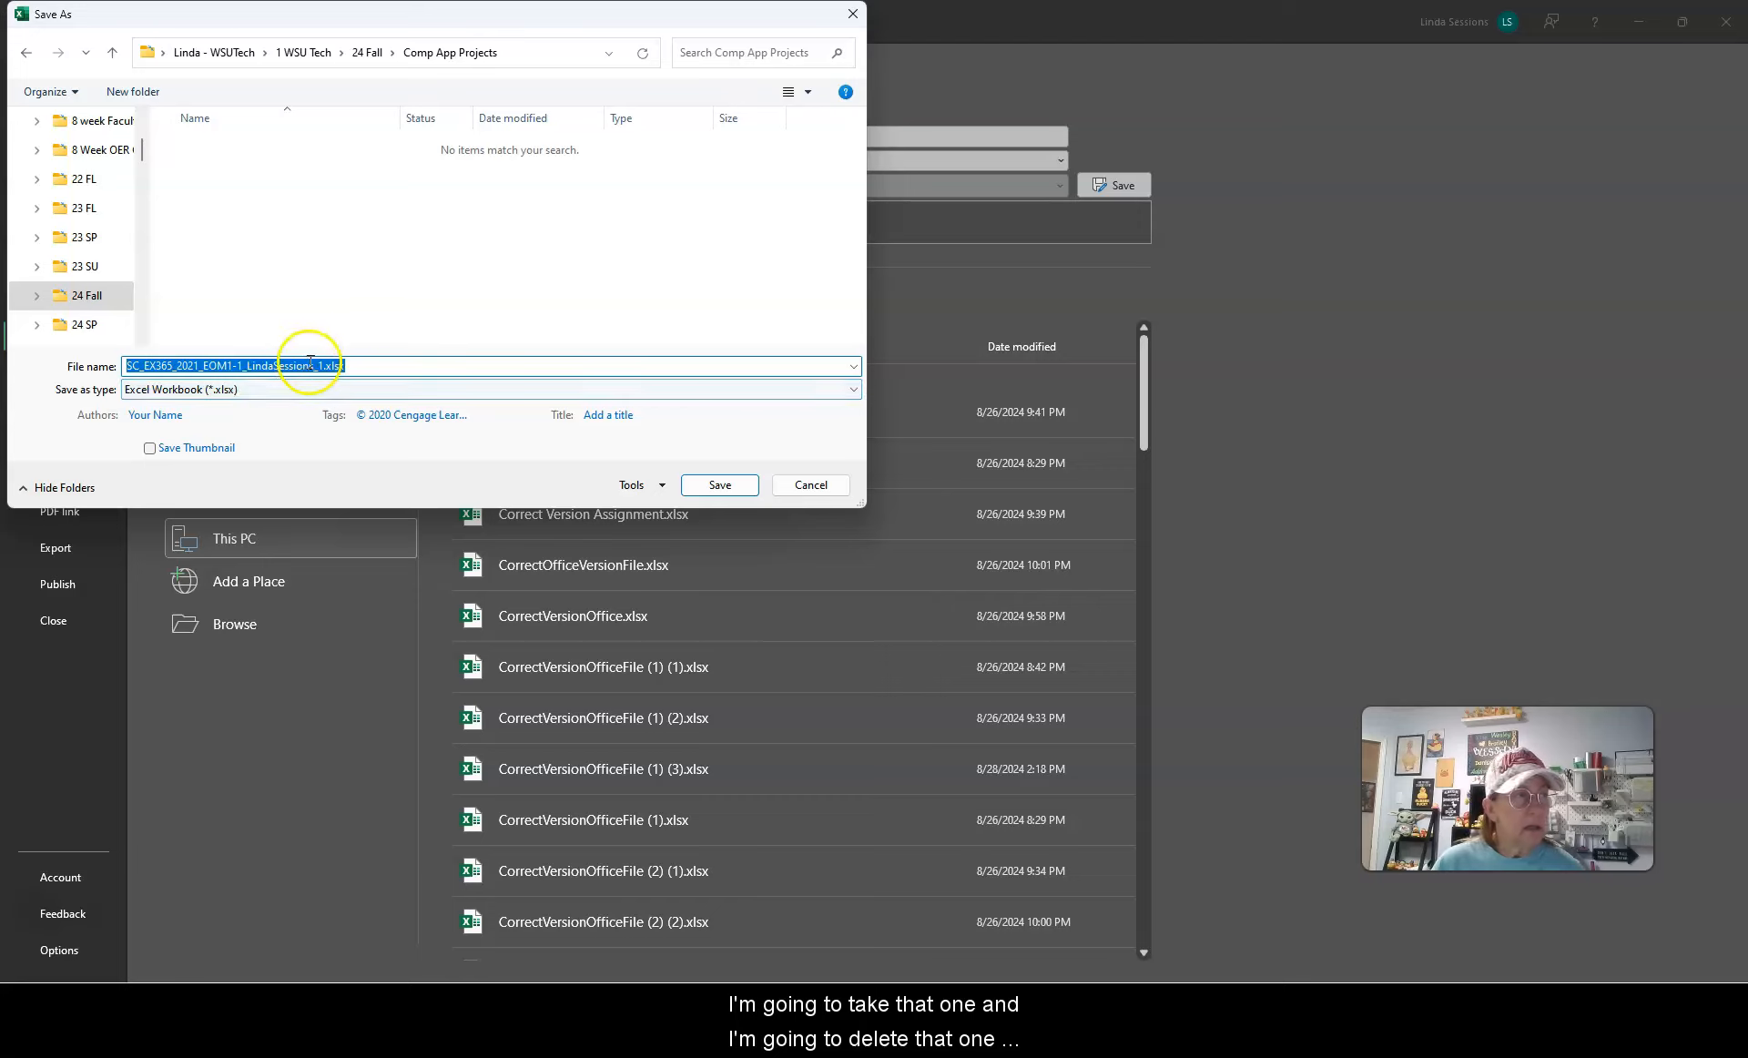
click(312, 365)
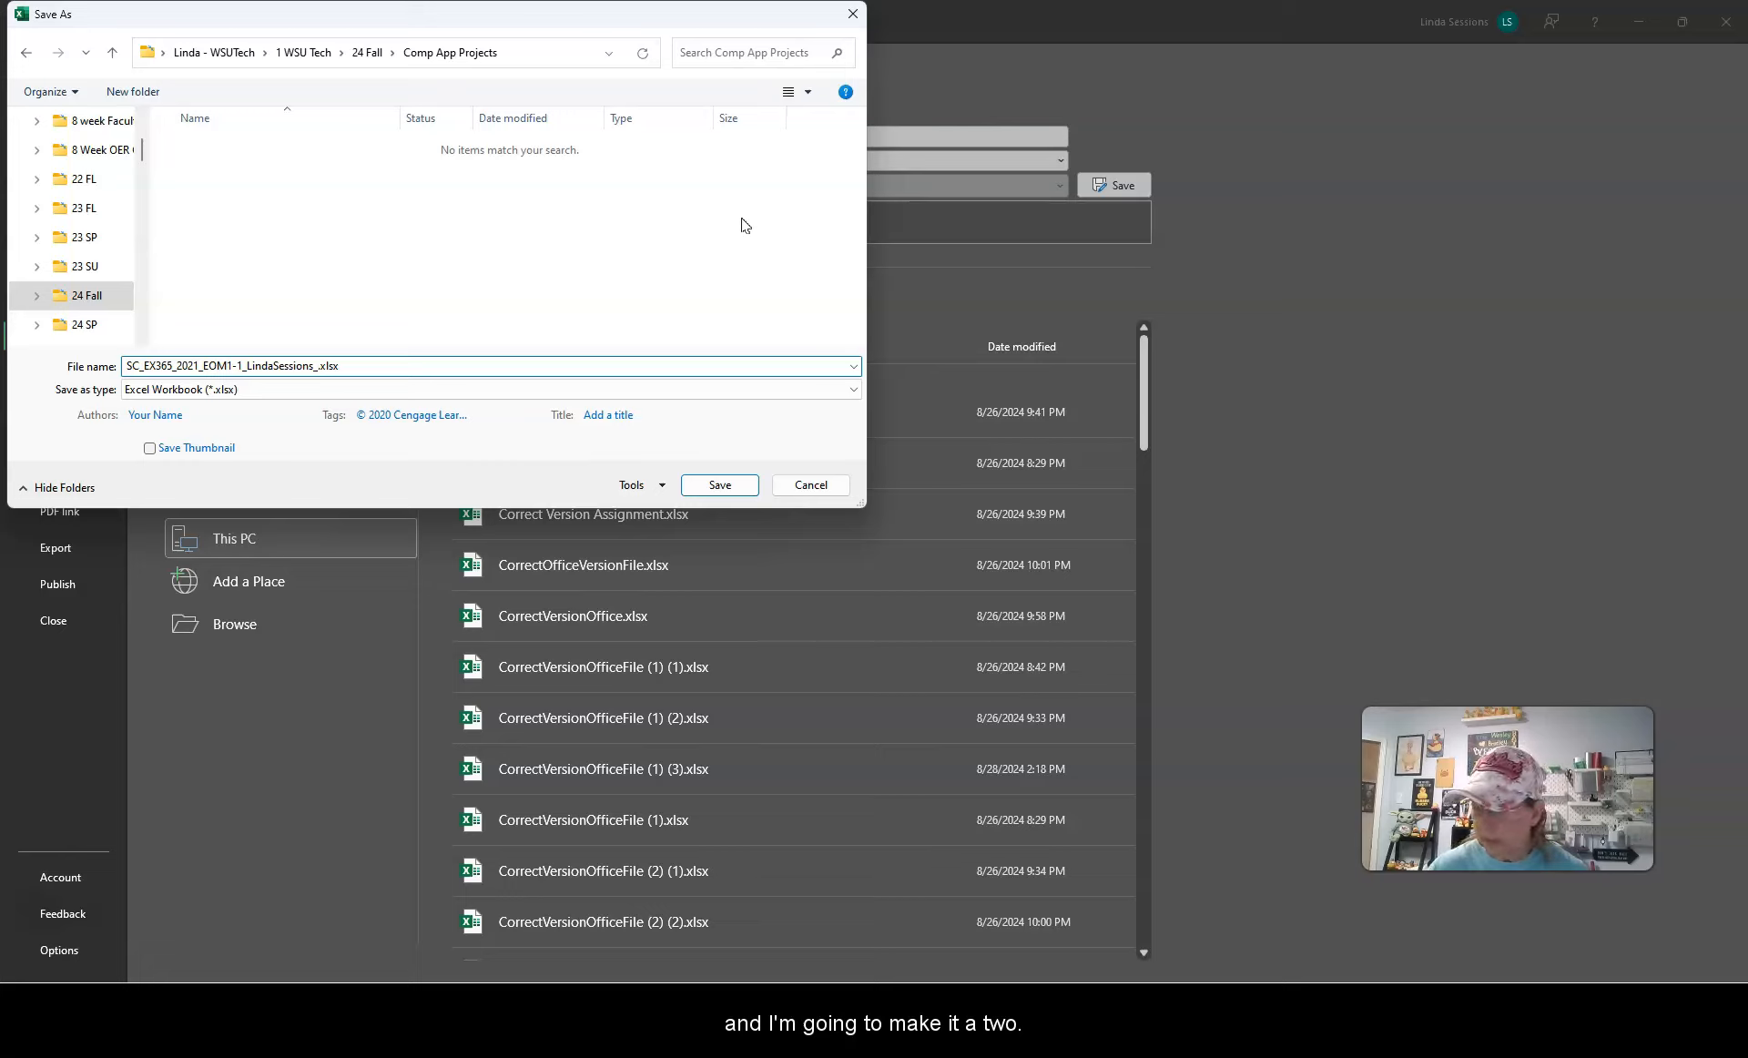
text(2)
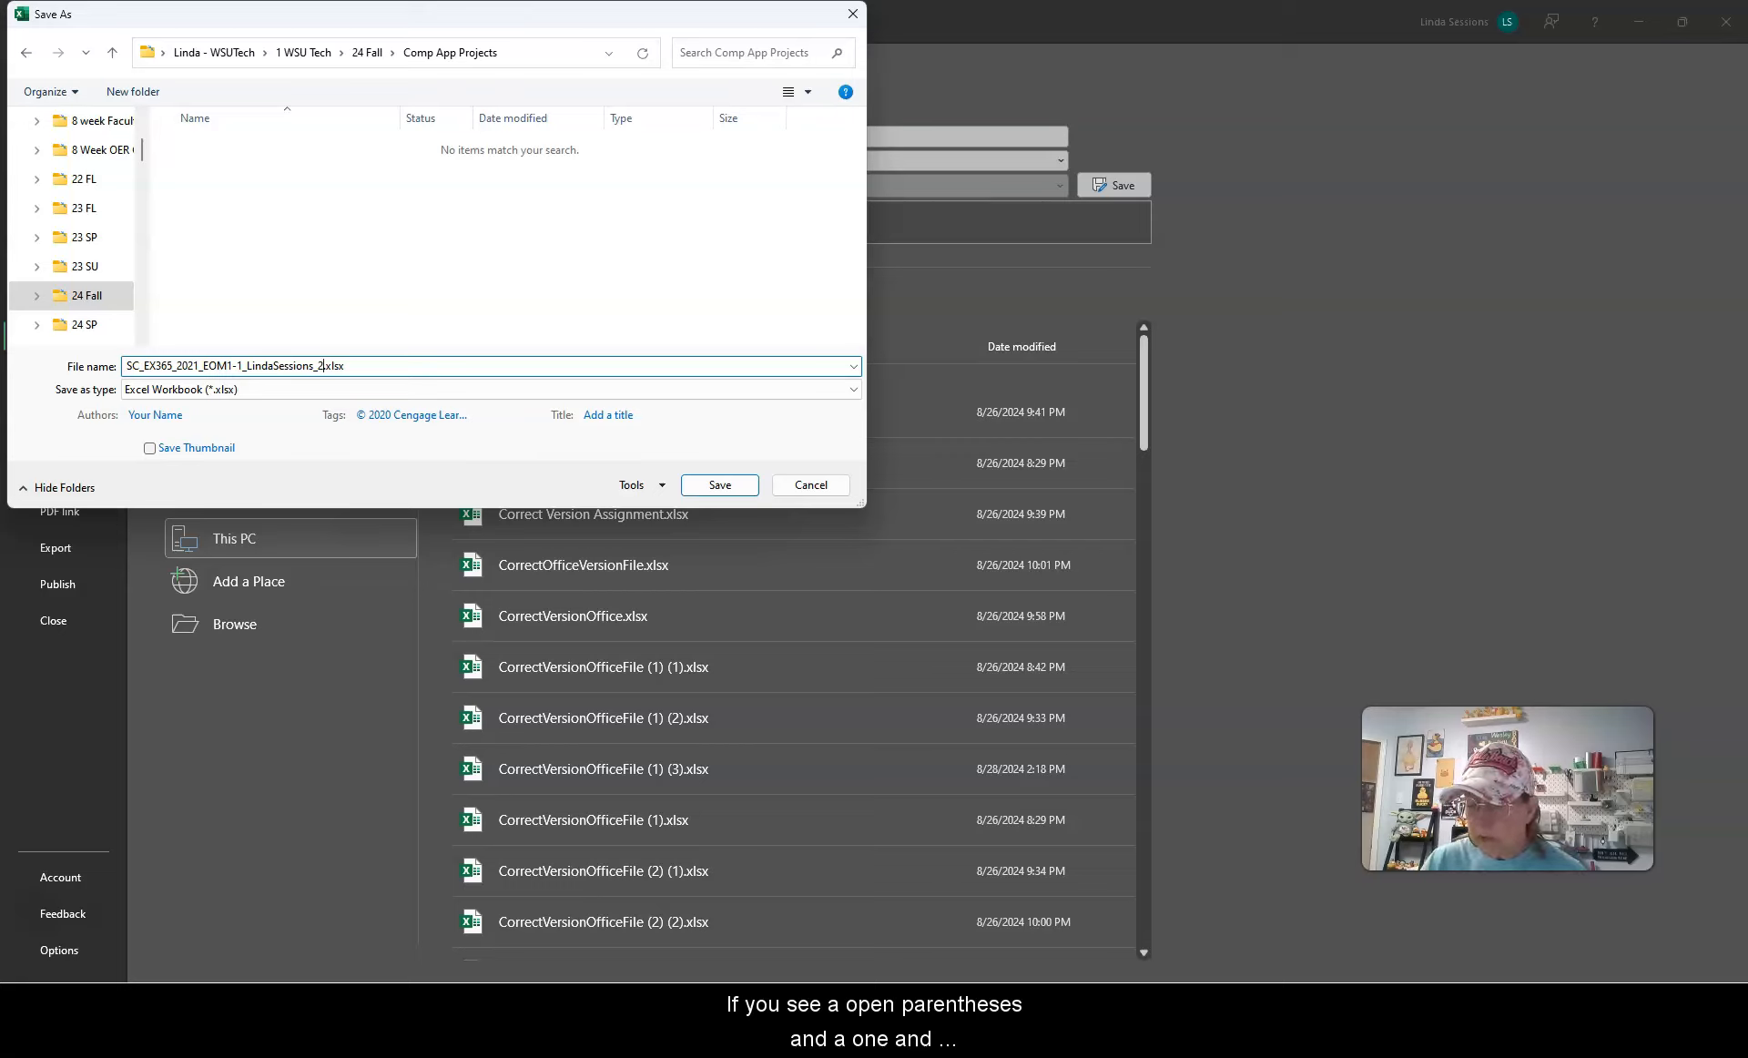
text(()
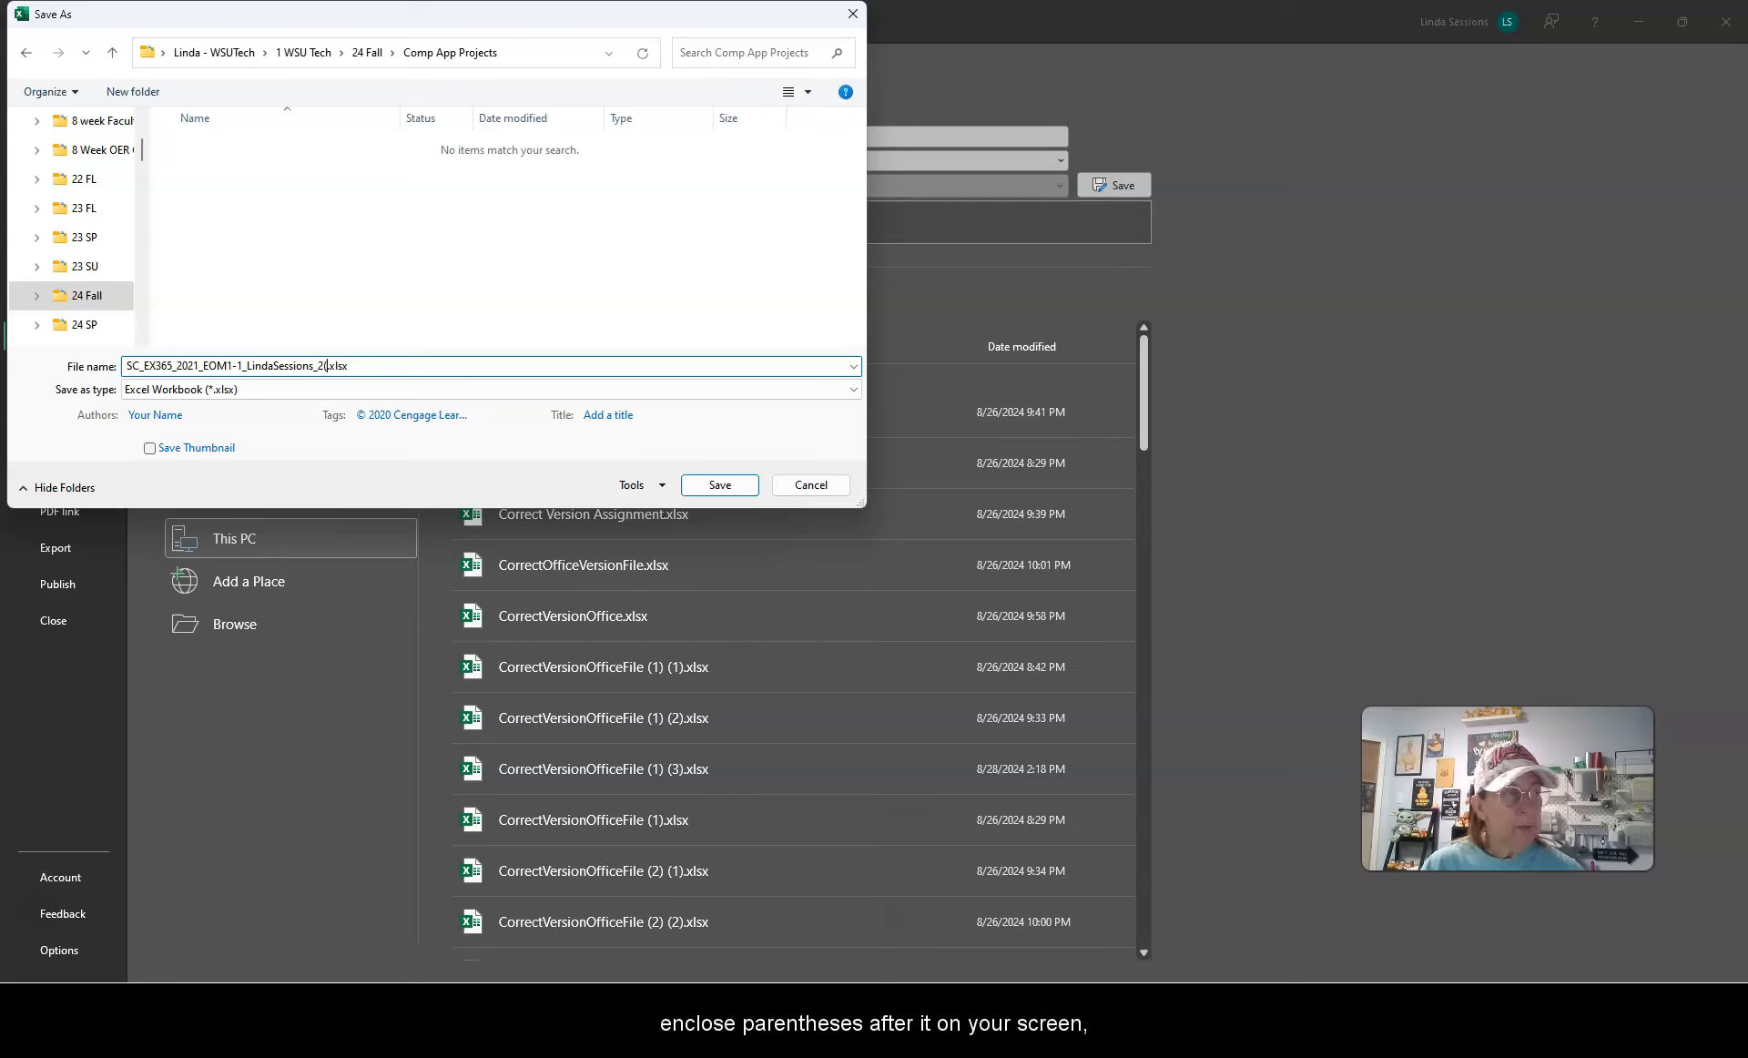
text(1))
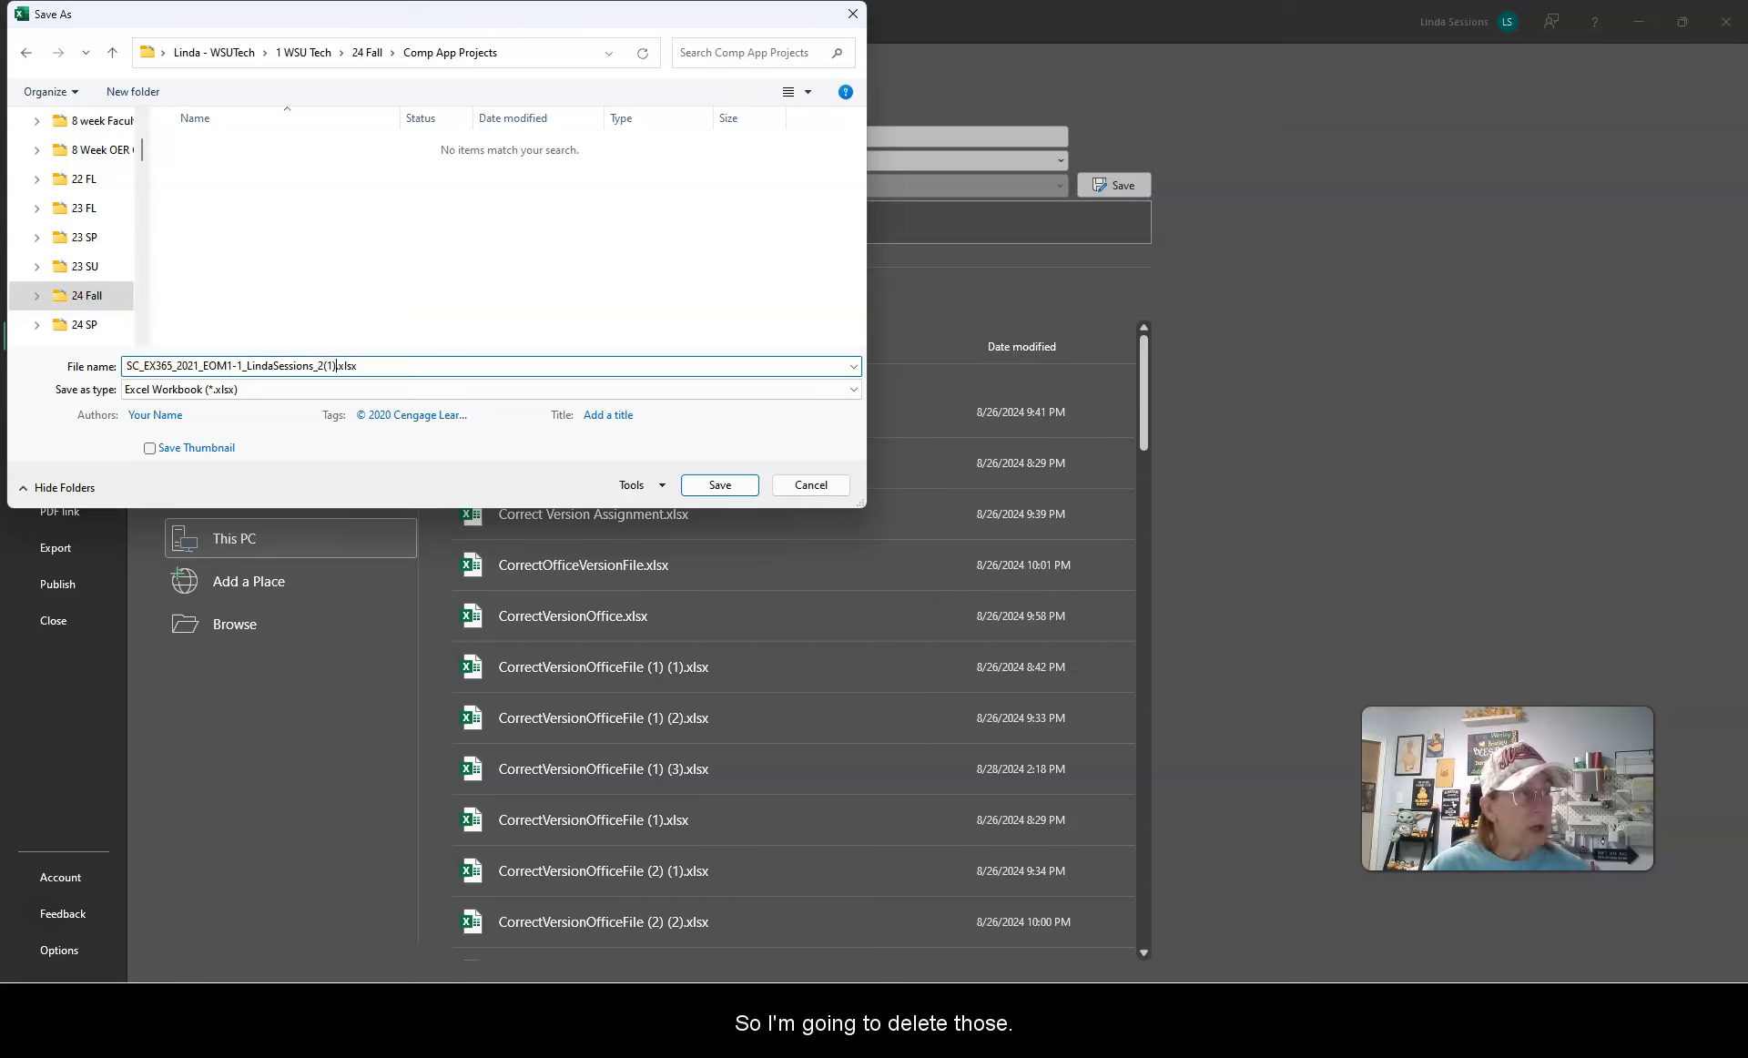
key(BackSpace)
key(BackSpace)
key(BackSpace)
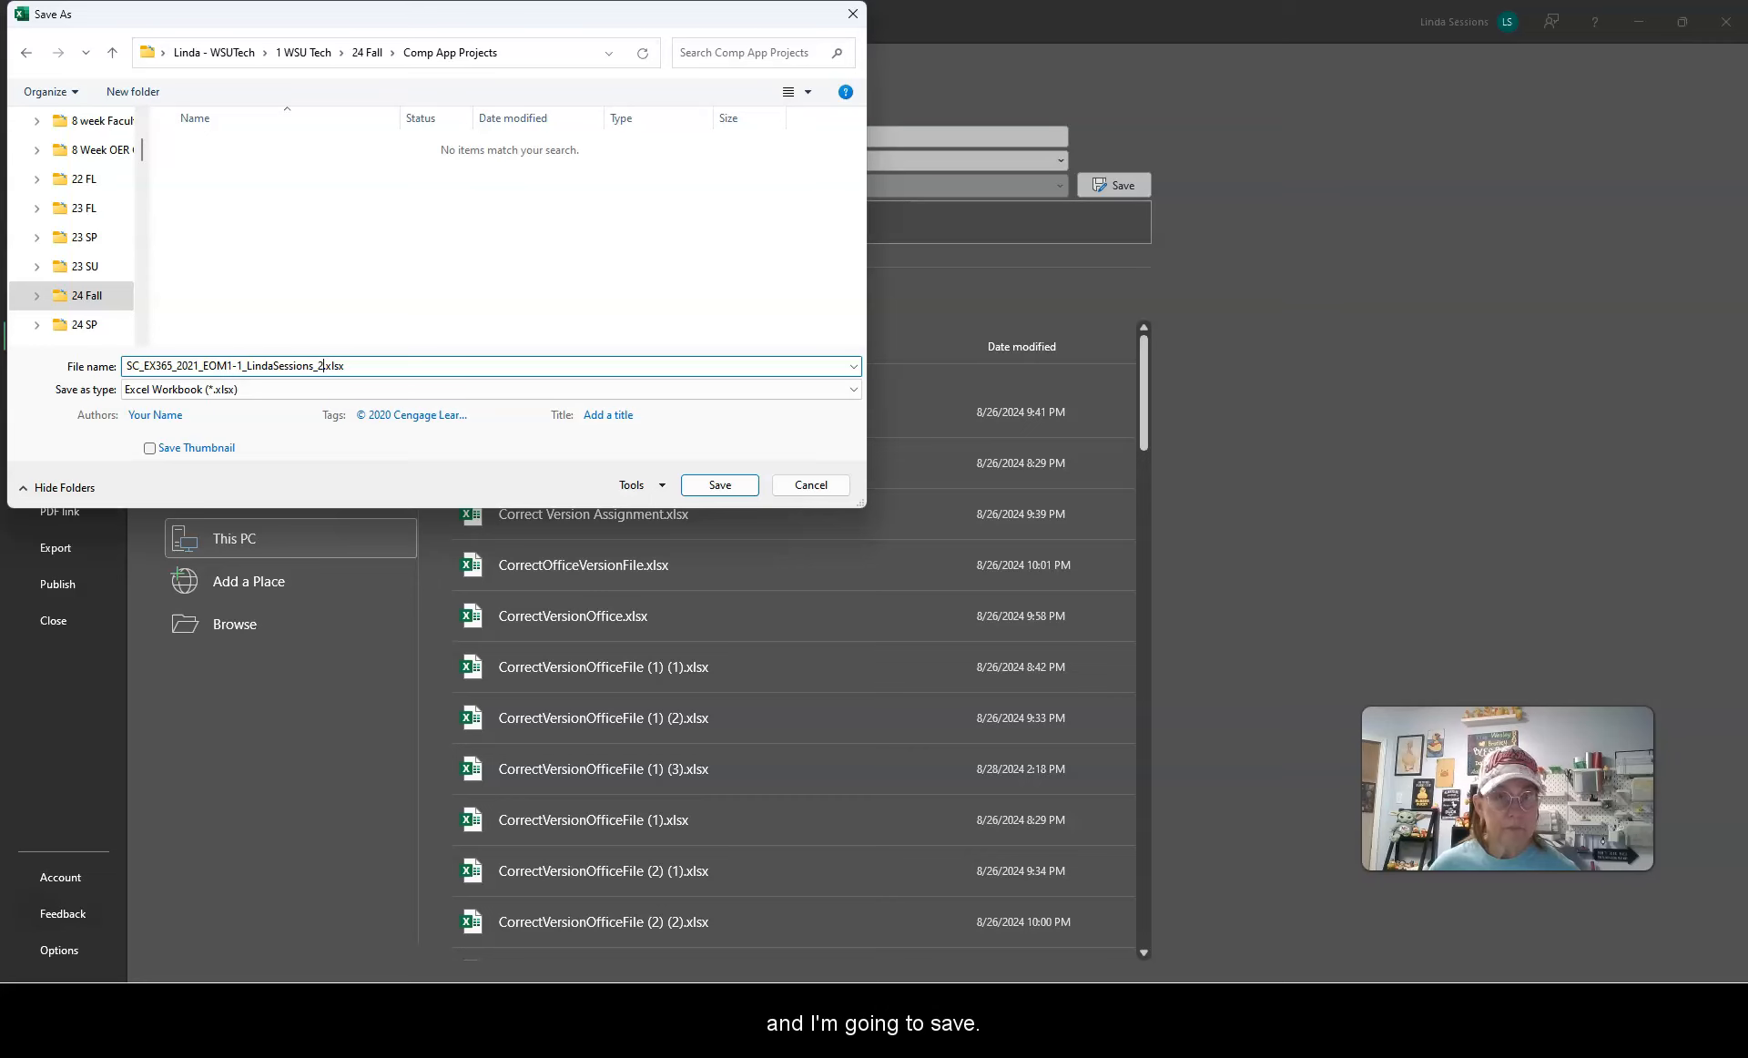
Step: Save the workbook under the new name in the Comp App Projects folder
click(726, 485)
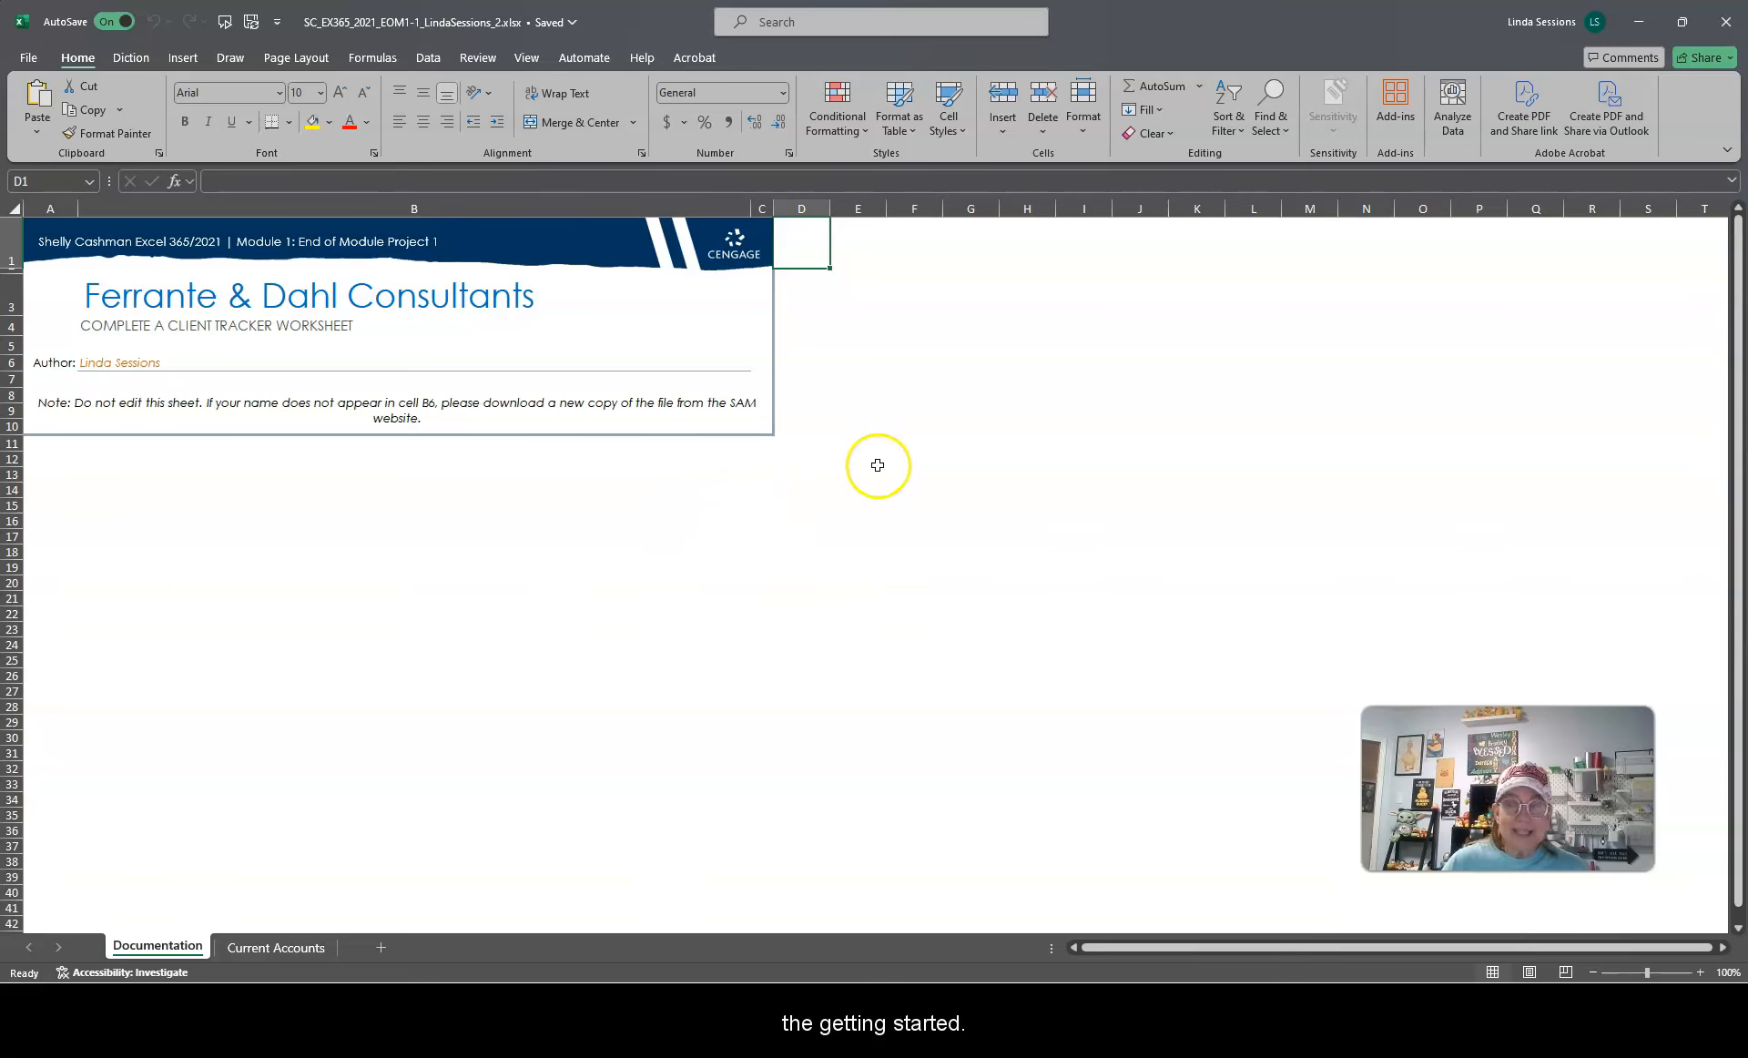
Step: Snap the workbook and the Word instructions document side by side and scroll to the project steps
drag(1747, 274, 1056, 105)
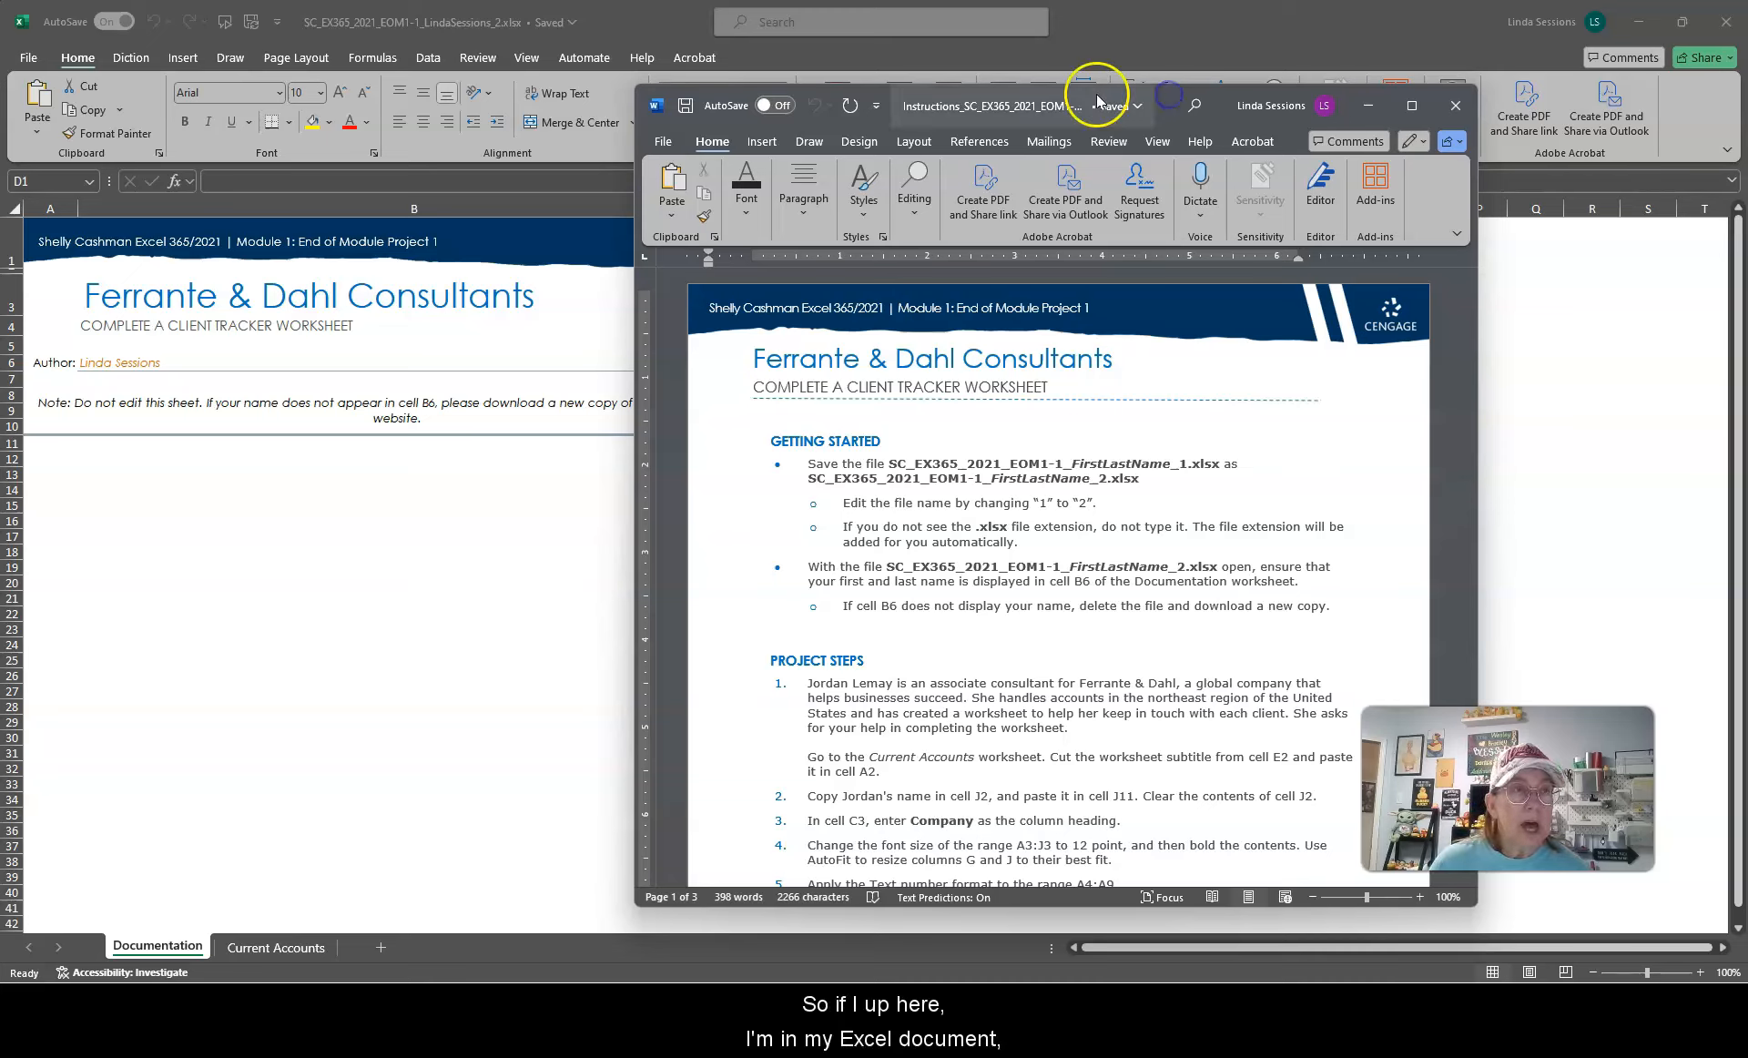
click(1172, 18)
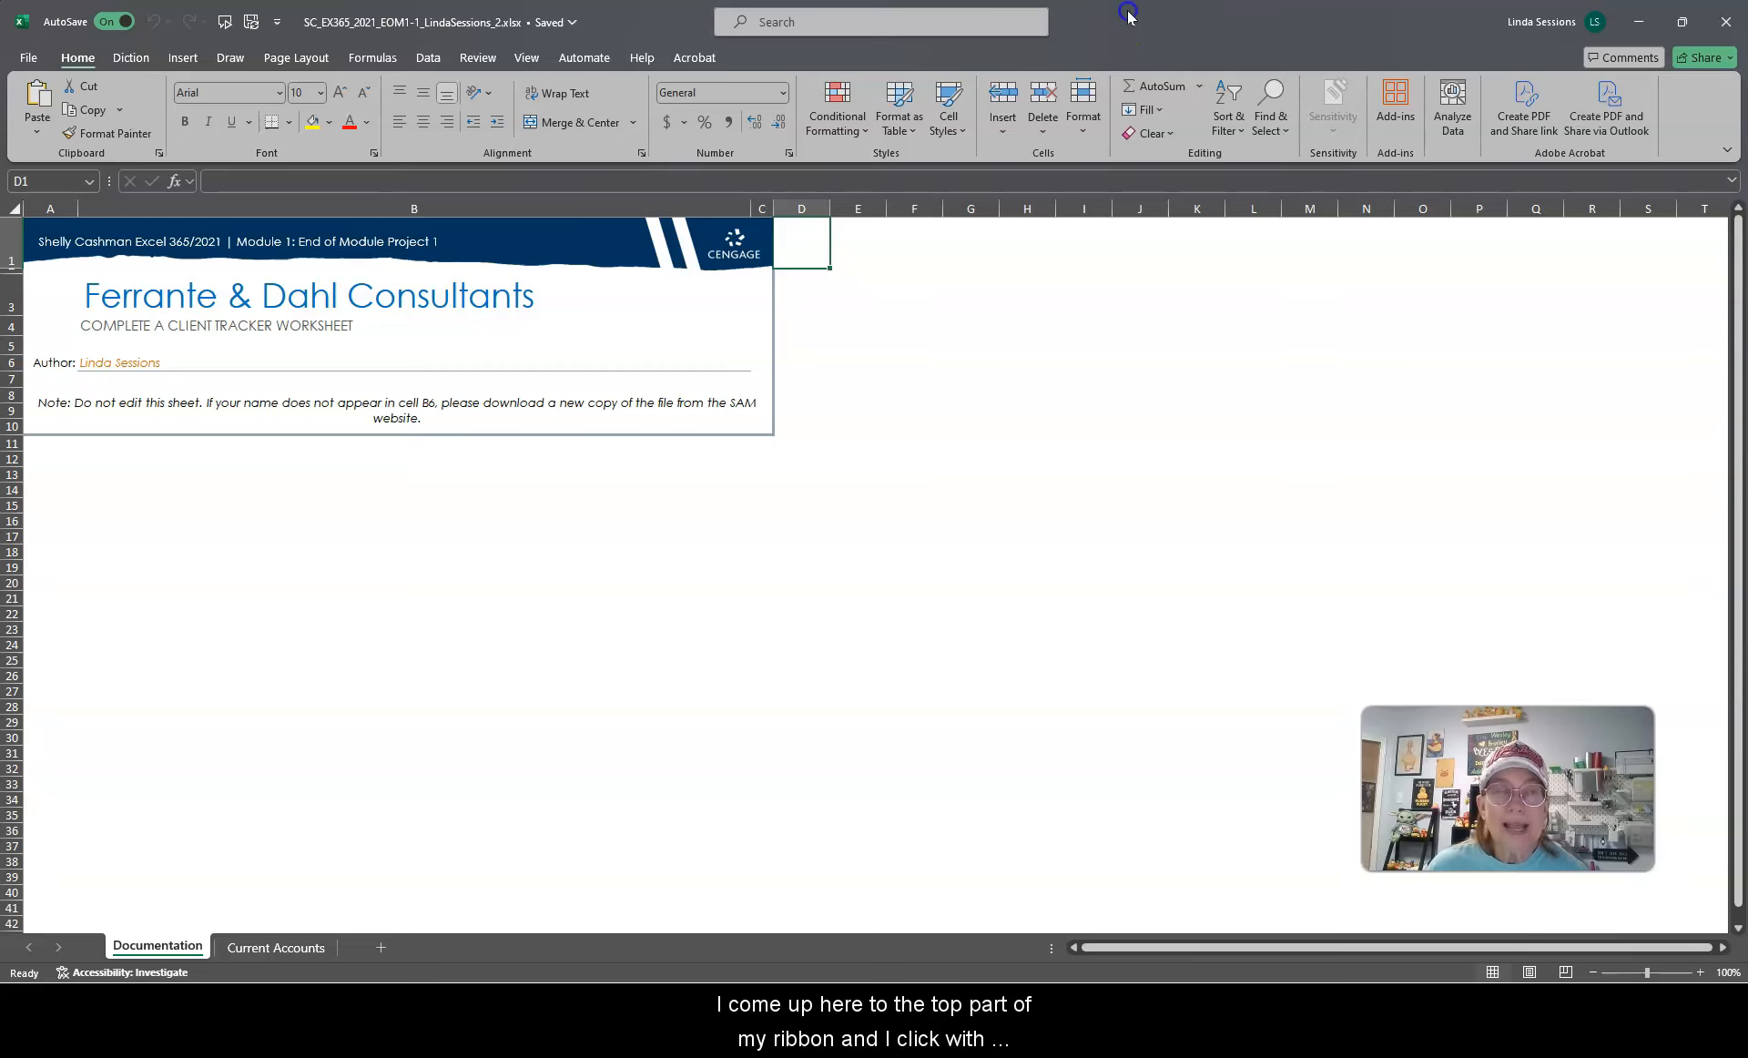
drag(1127, 16, 4, 319)
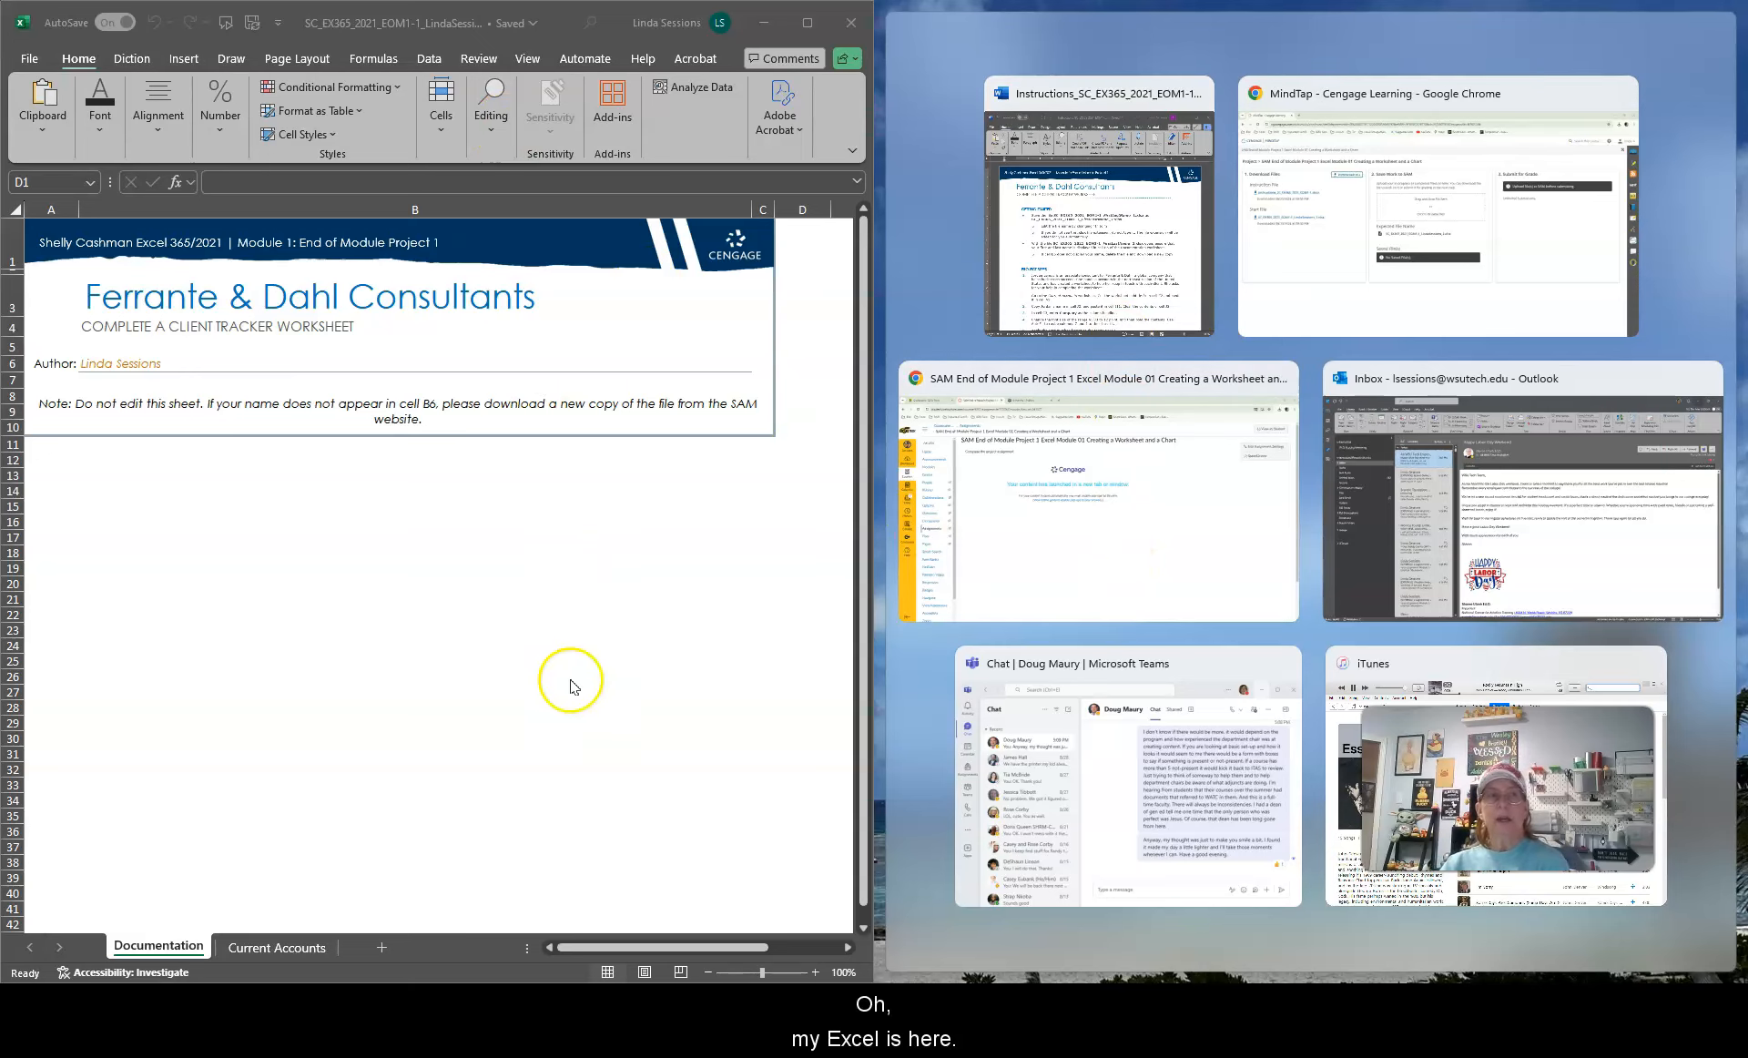
click(1052, 95)
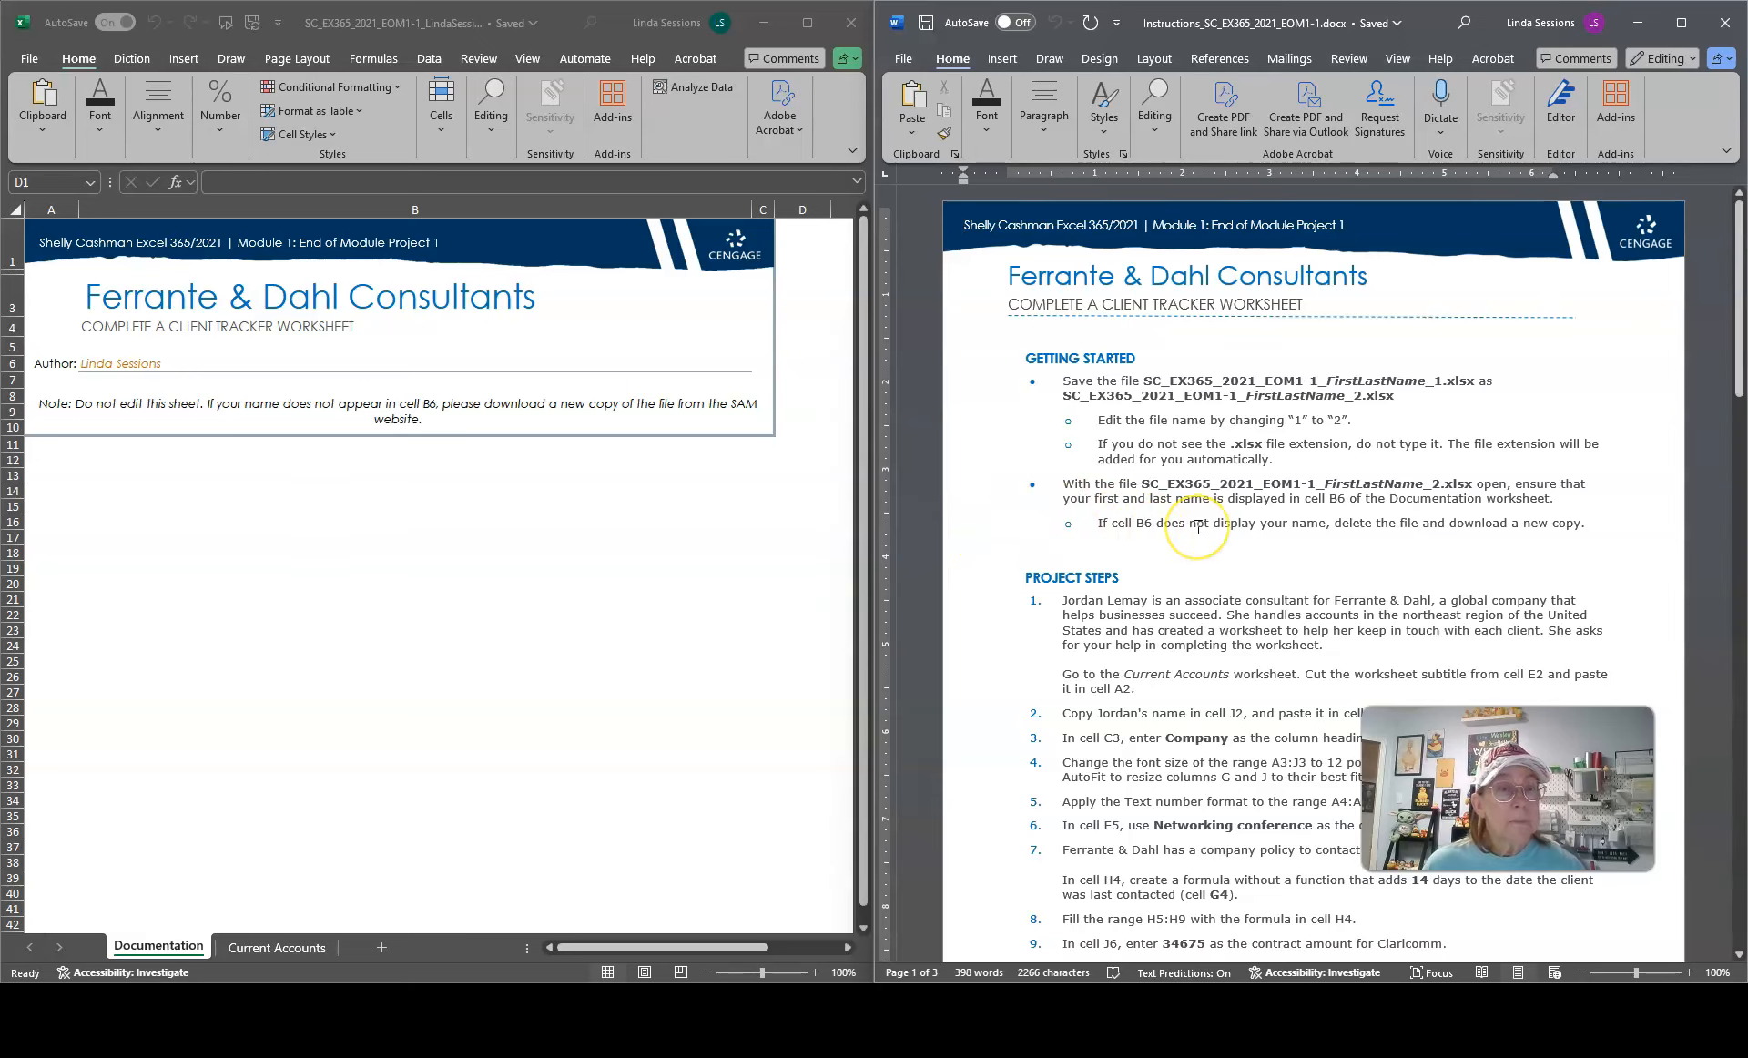
scroll(1198, 527, down, 4)
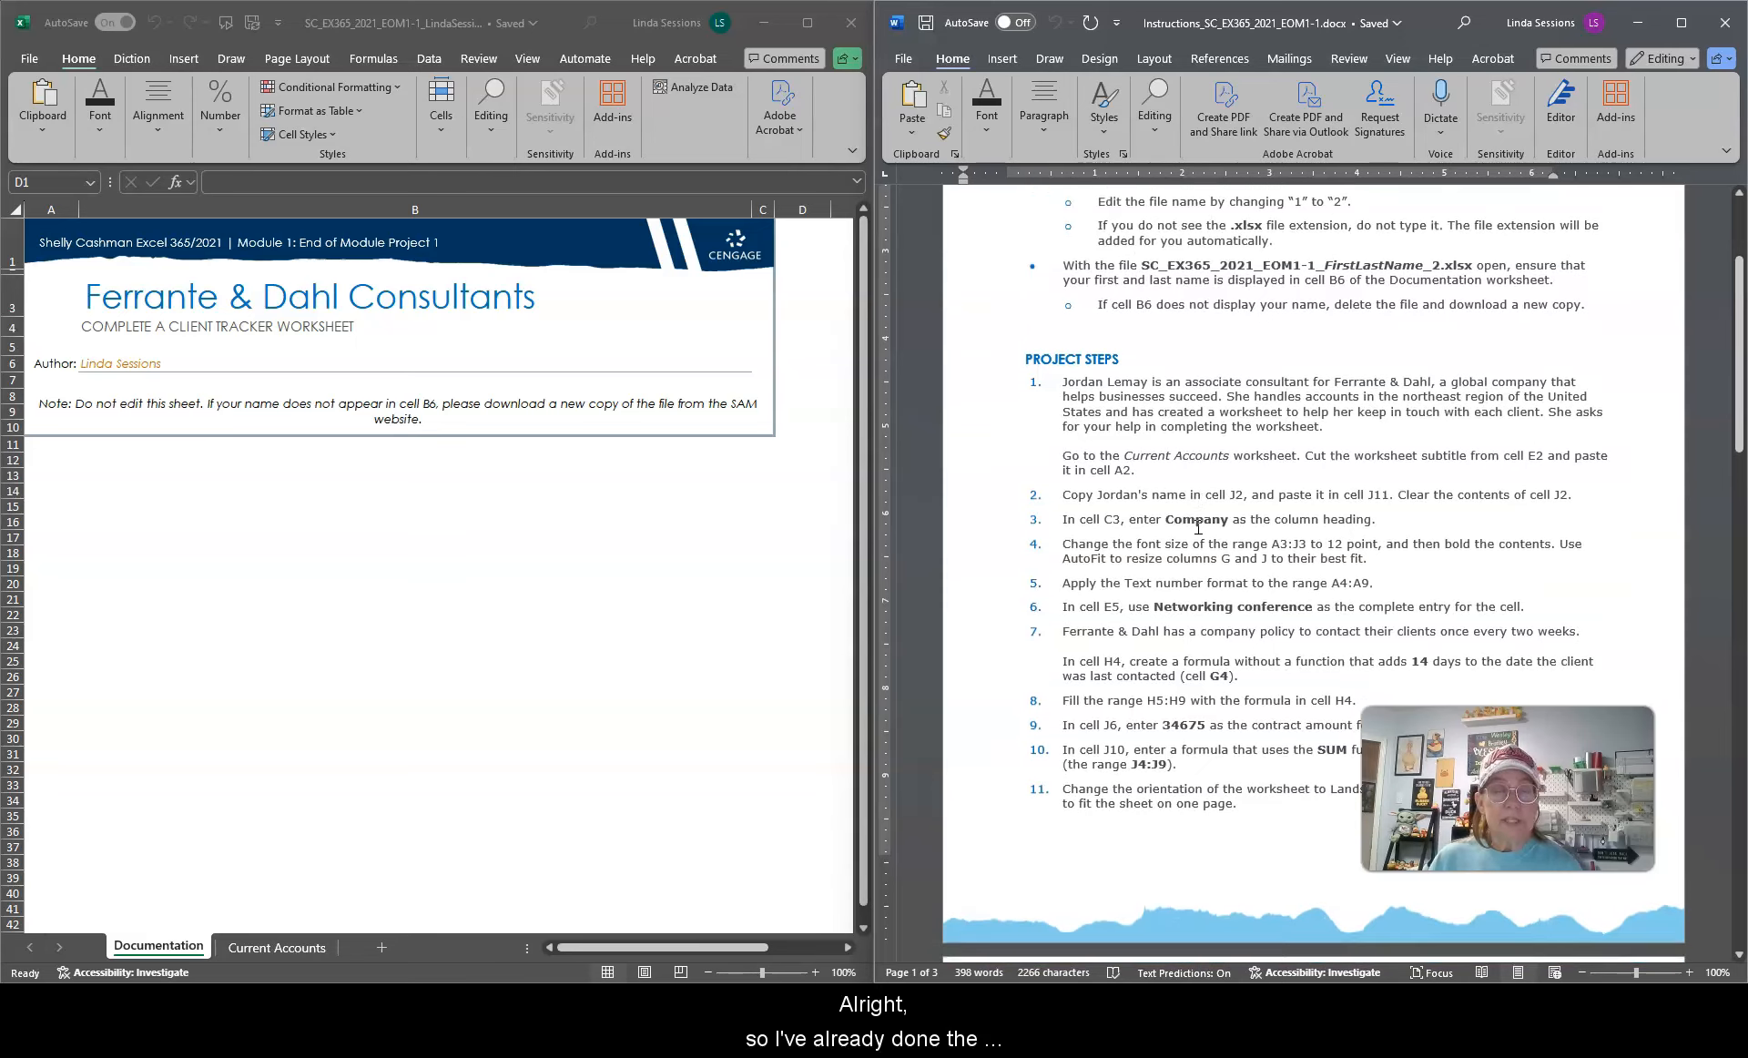
scroll(1198, 527, up, 3)
scroll(1199, 527, down, 4)
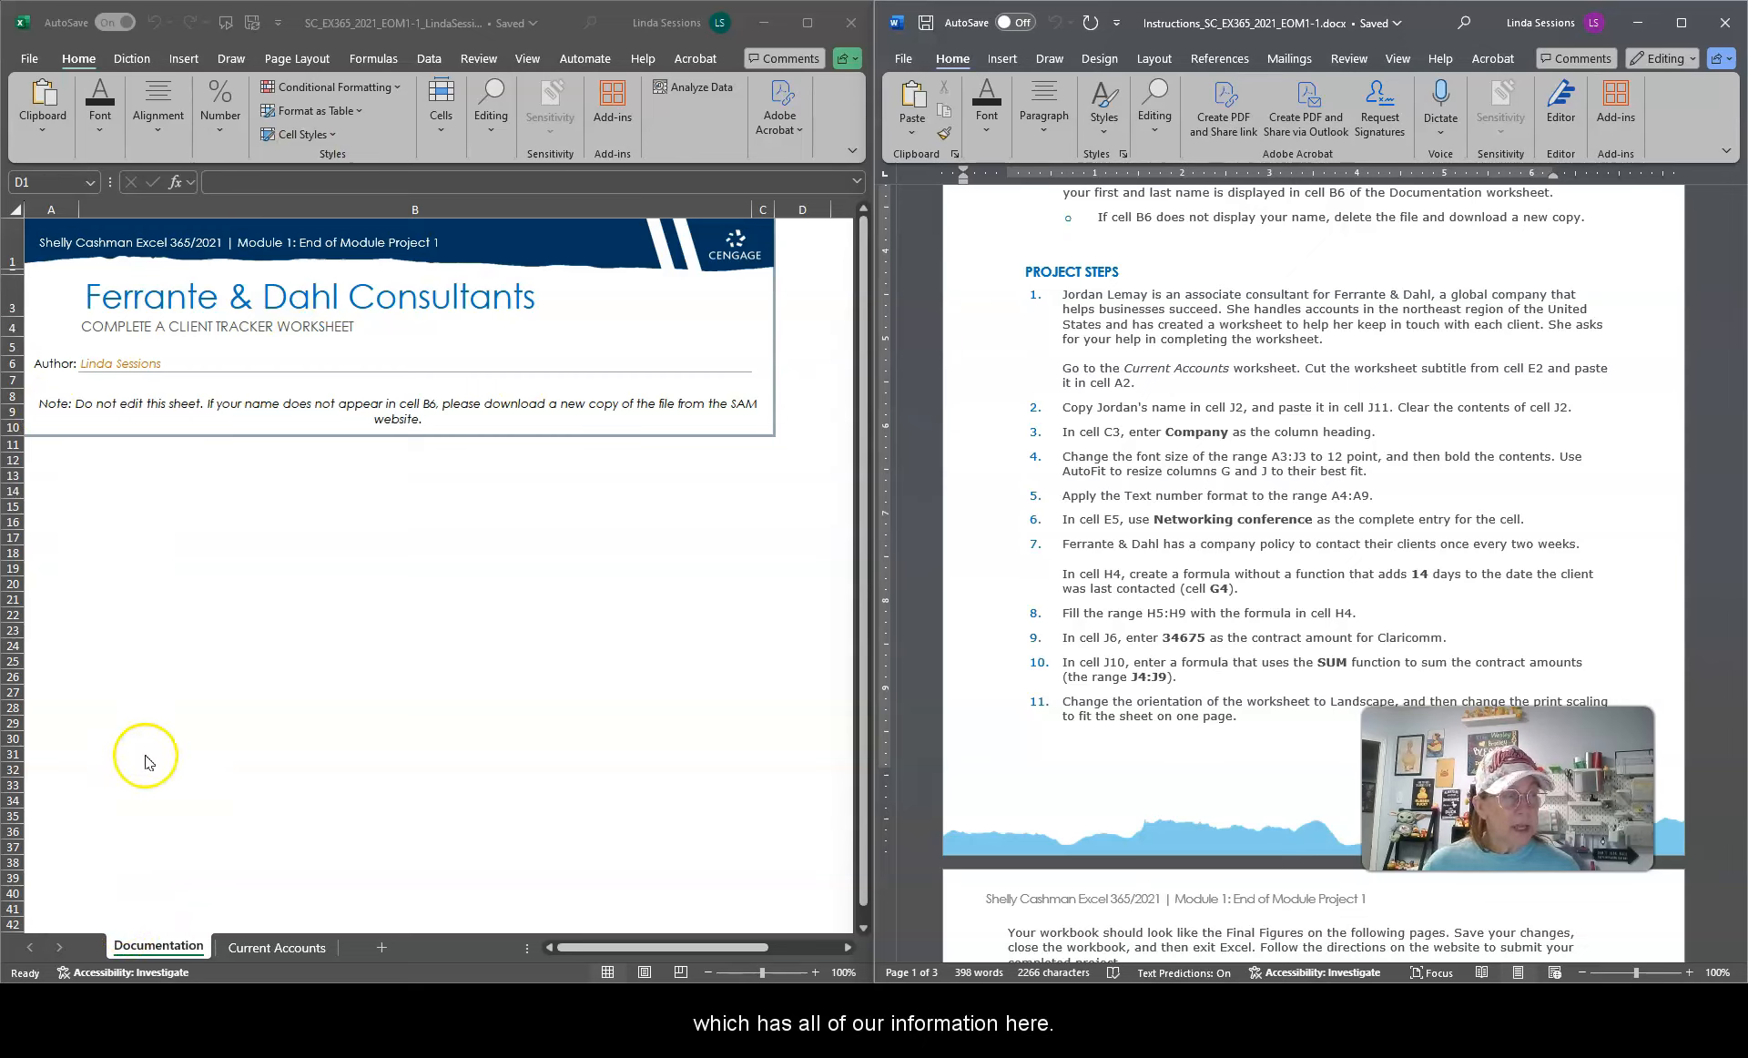
Step: Switch to the Current Accounts worksheet and zoom out to 80%
click(266, 951)
click(268, 948)
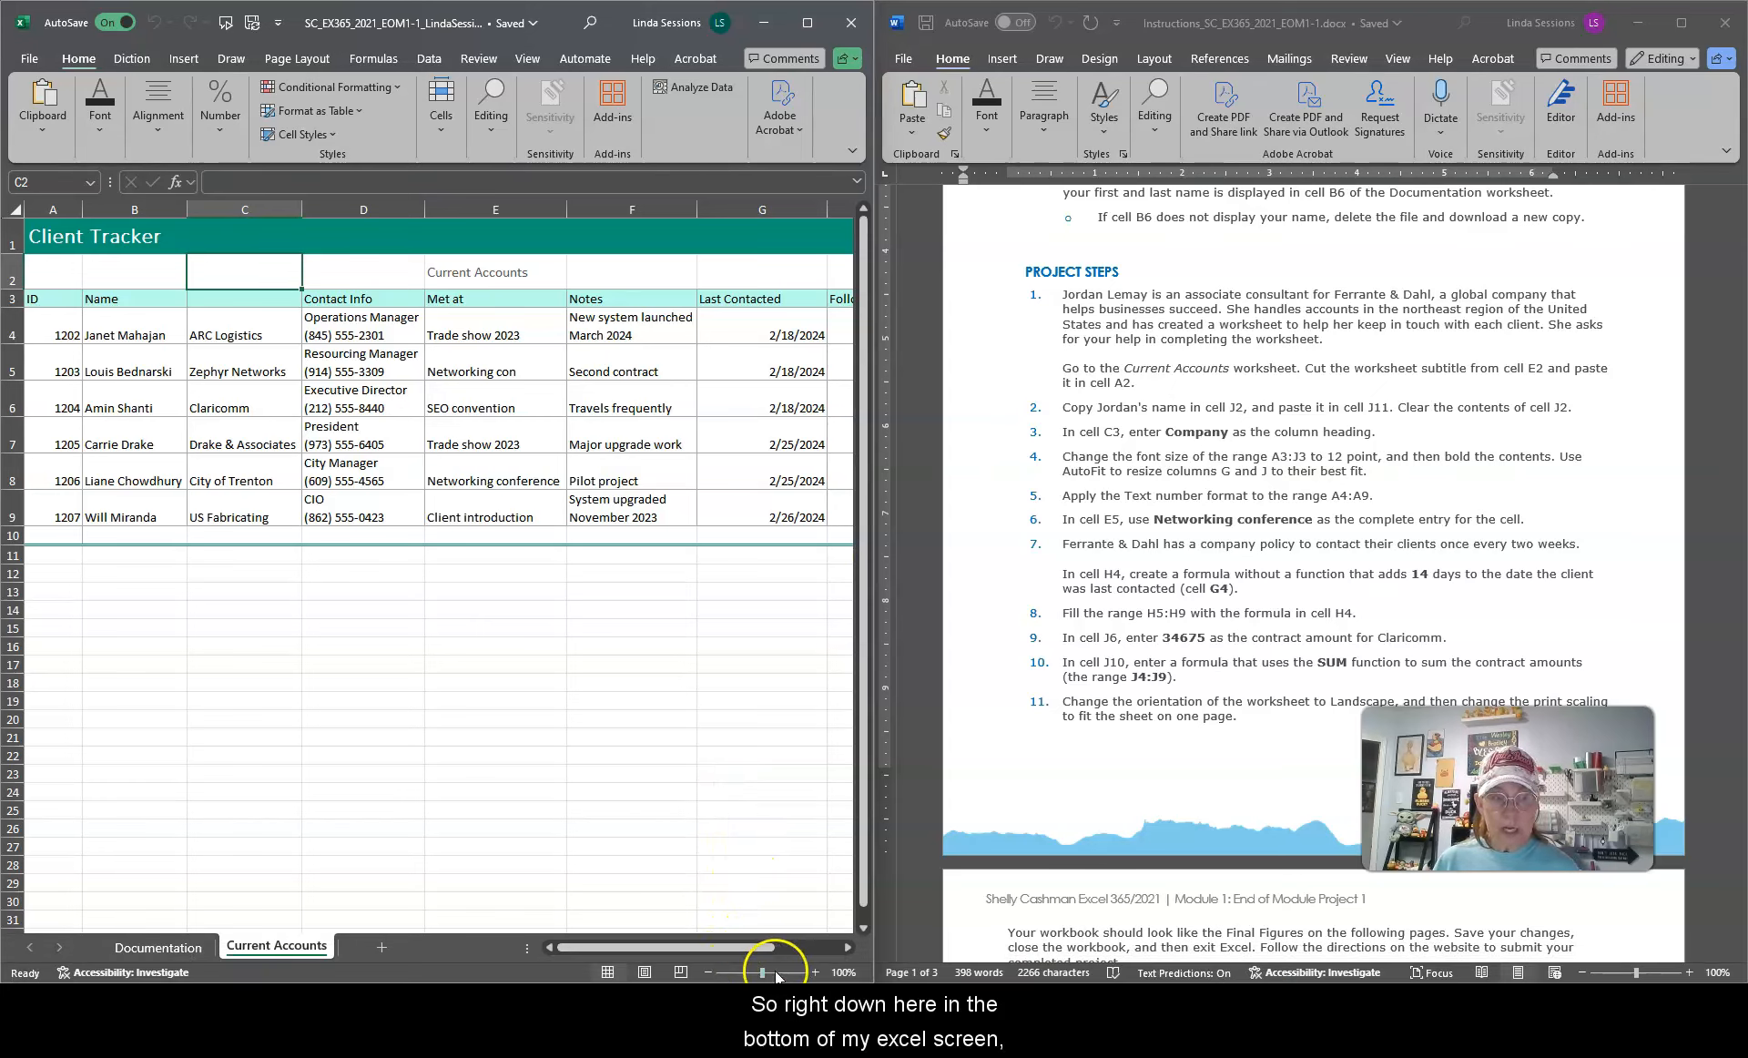
click(711, 972)
click(711, 972)
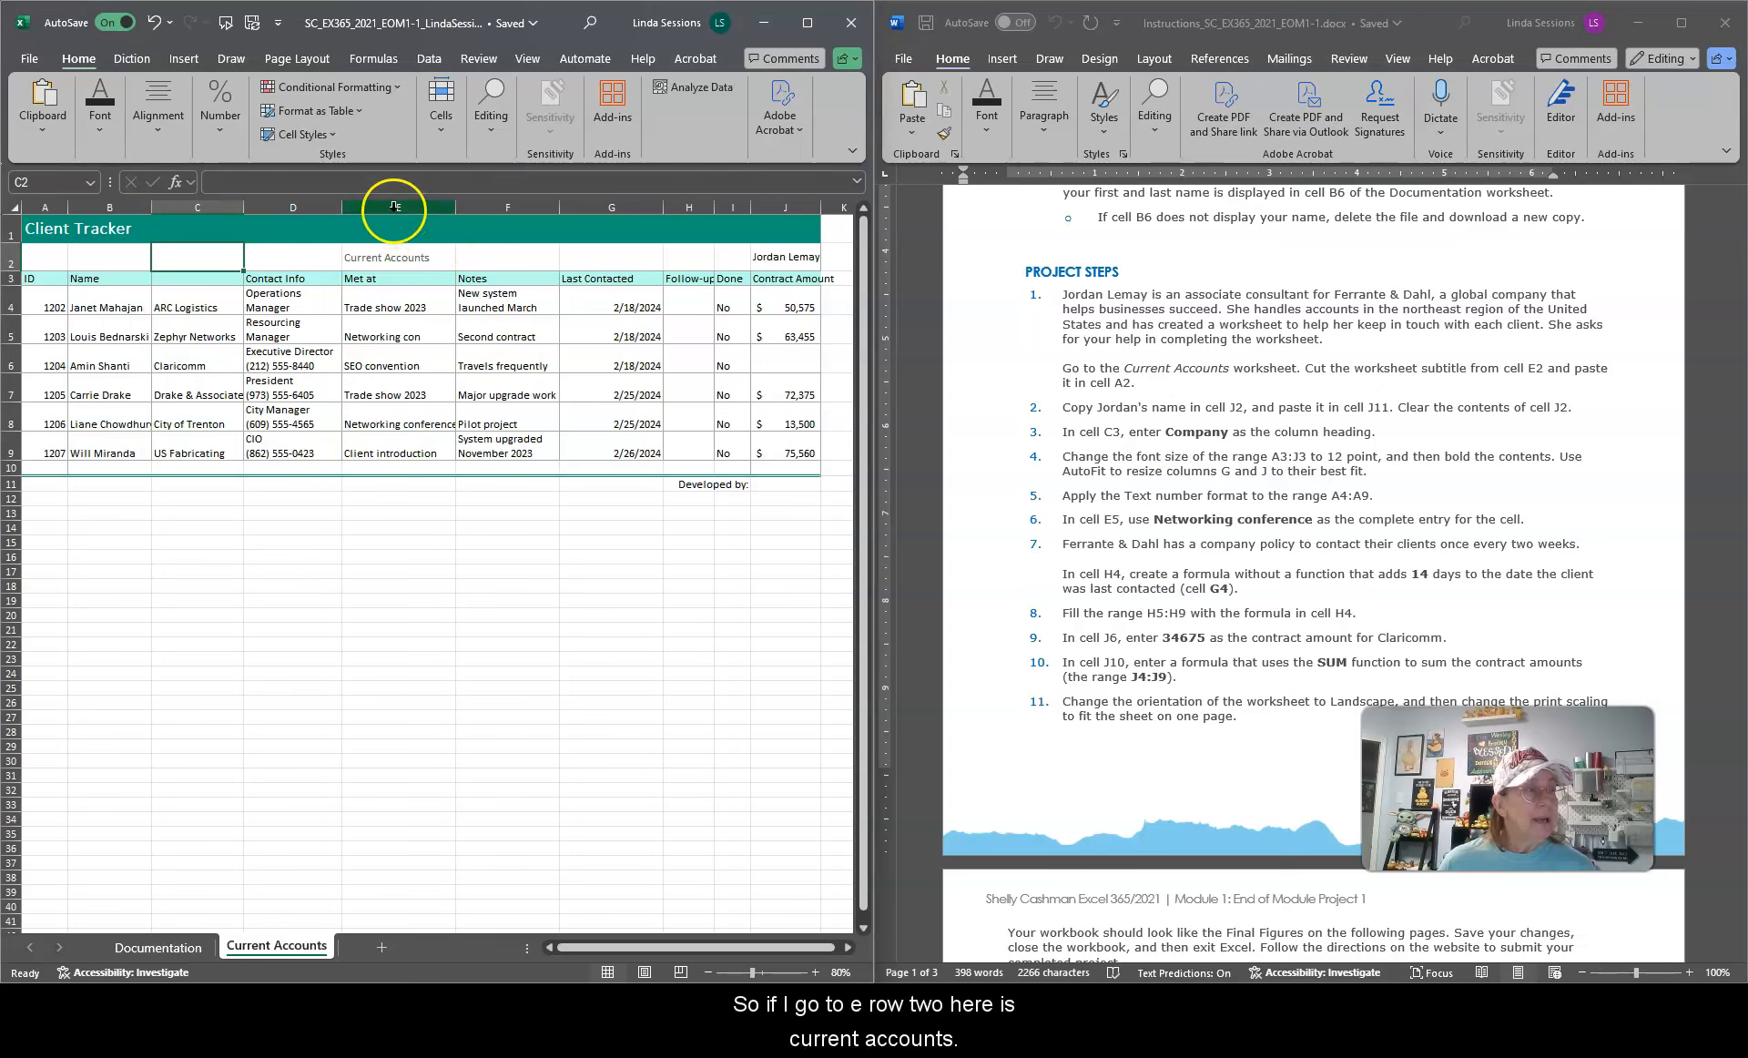
Step: Maximize the workbook window and cut the worksheet subtitle from cell E2
click(394, 255)
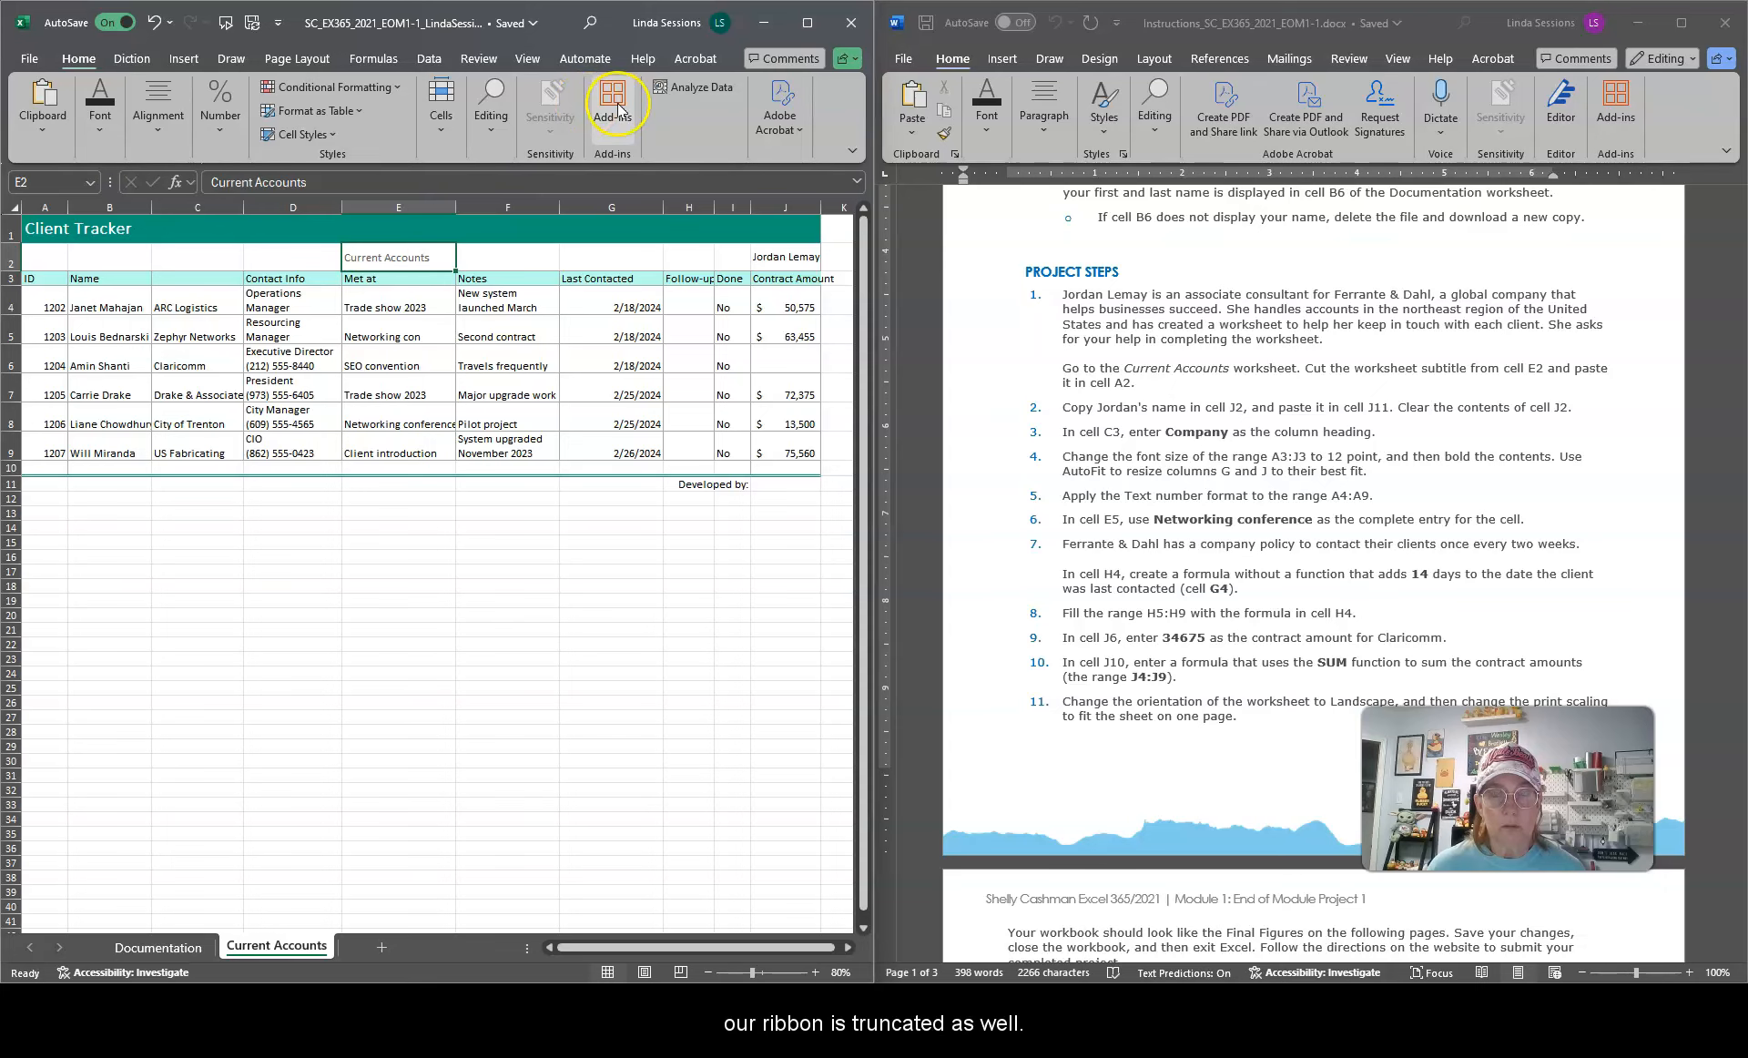
click(808, 23)
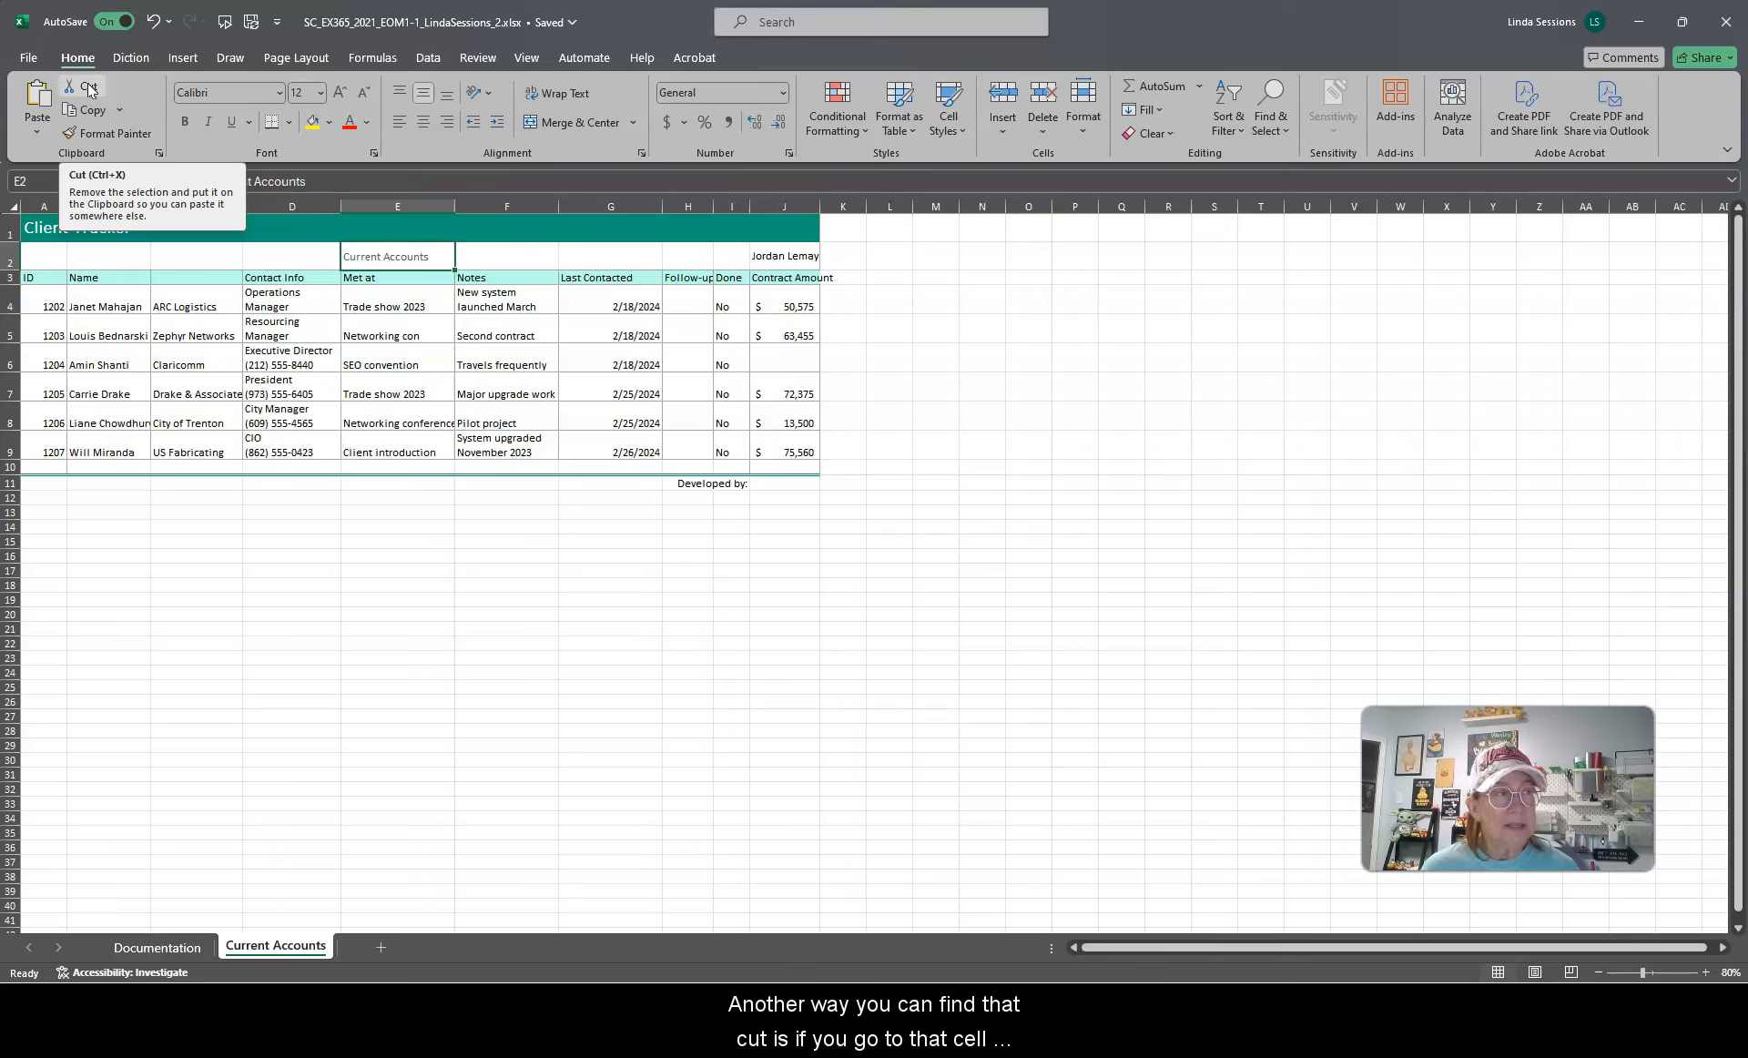
click(397, 255)
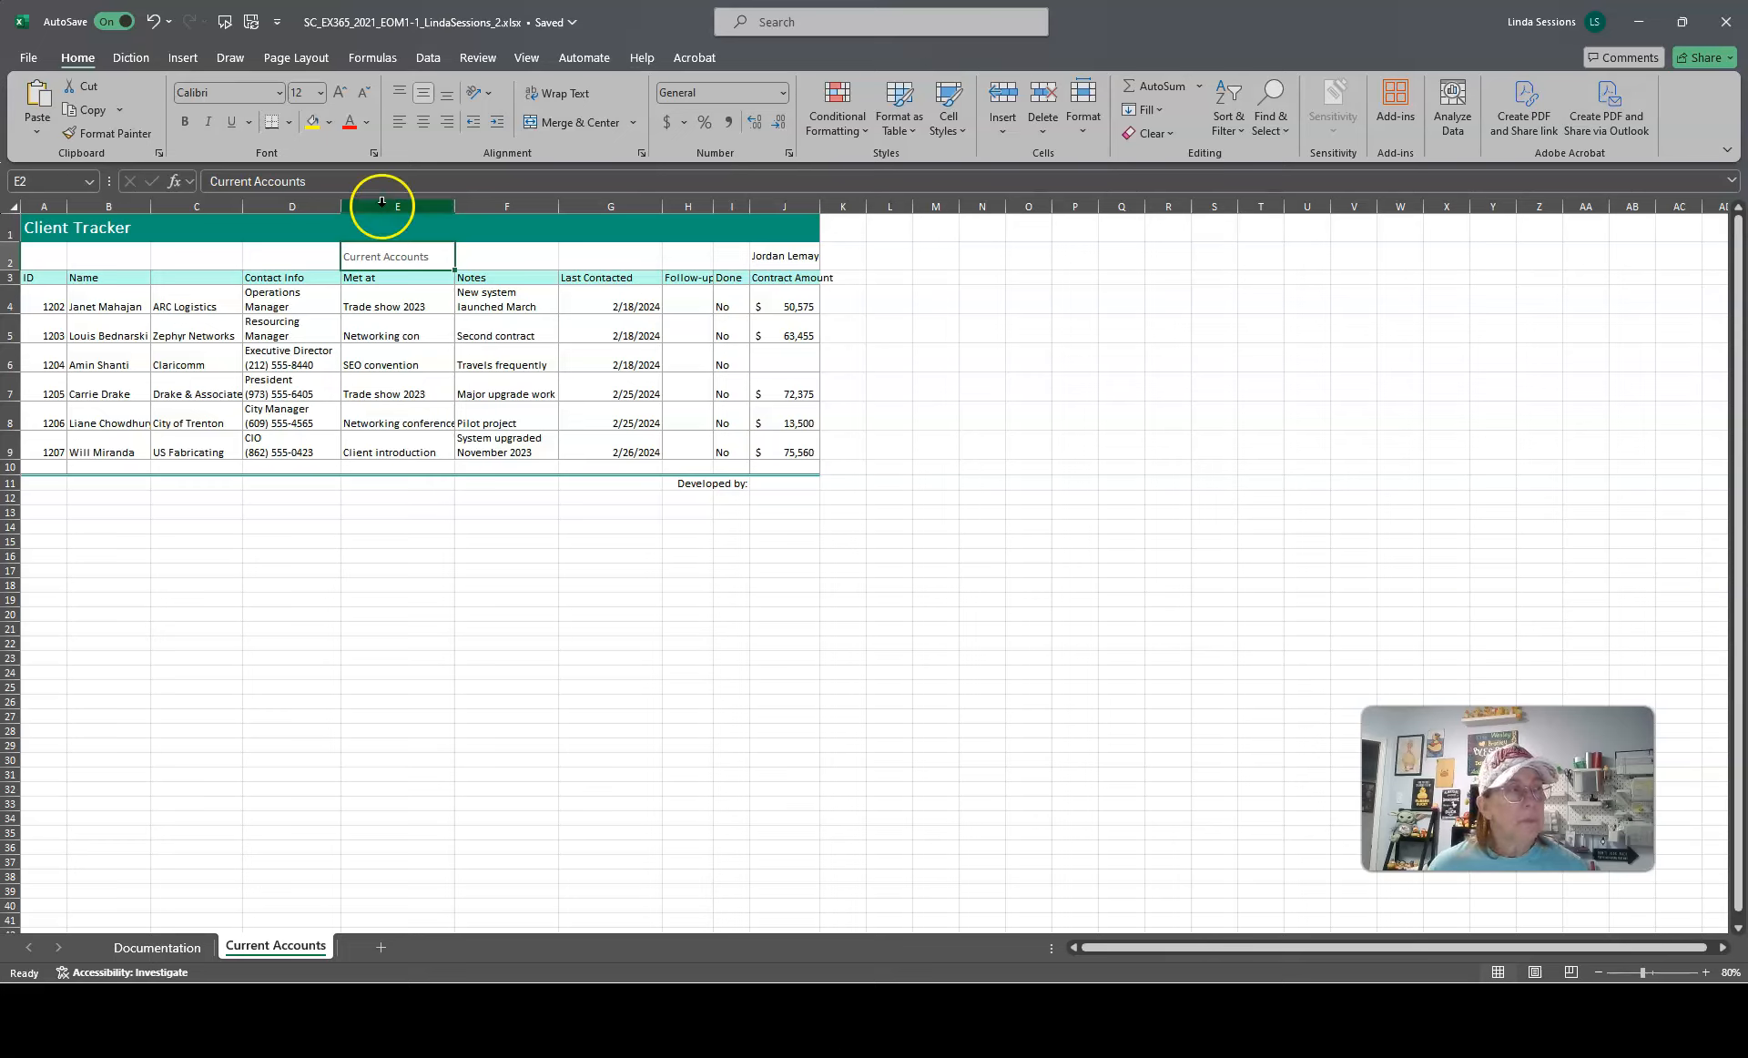
right_click(384, 256)
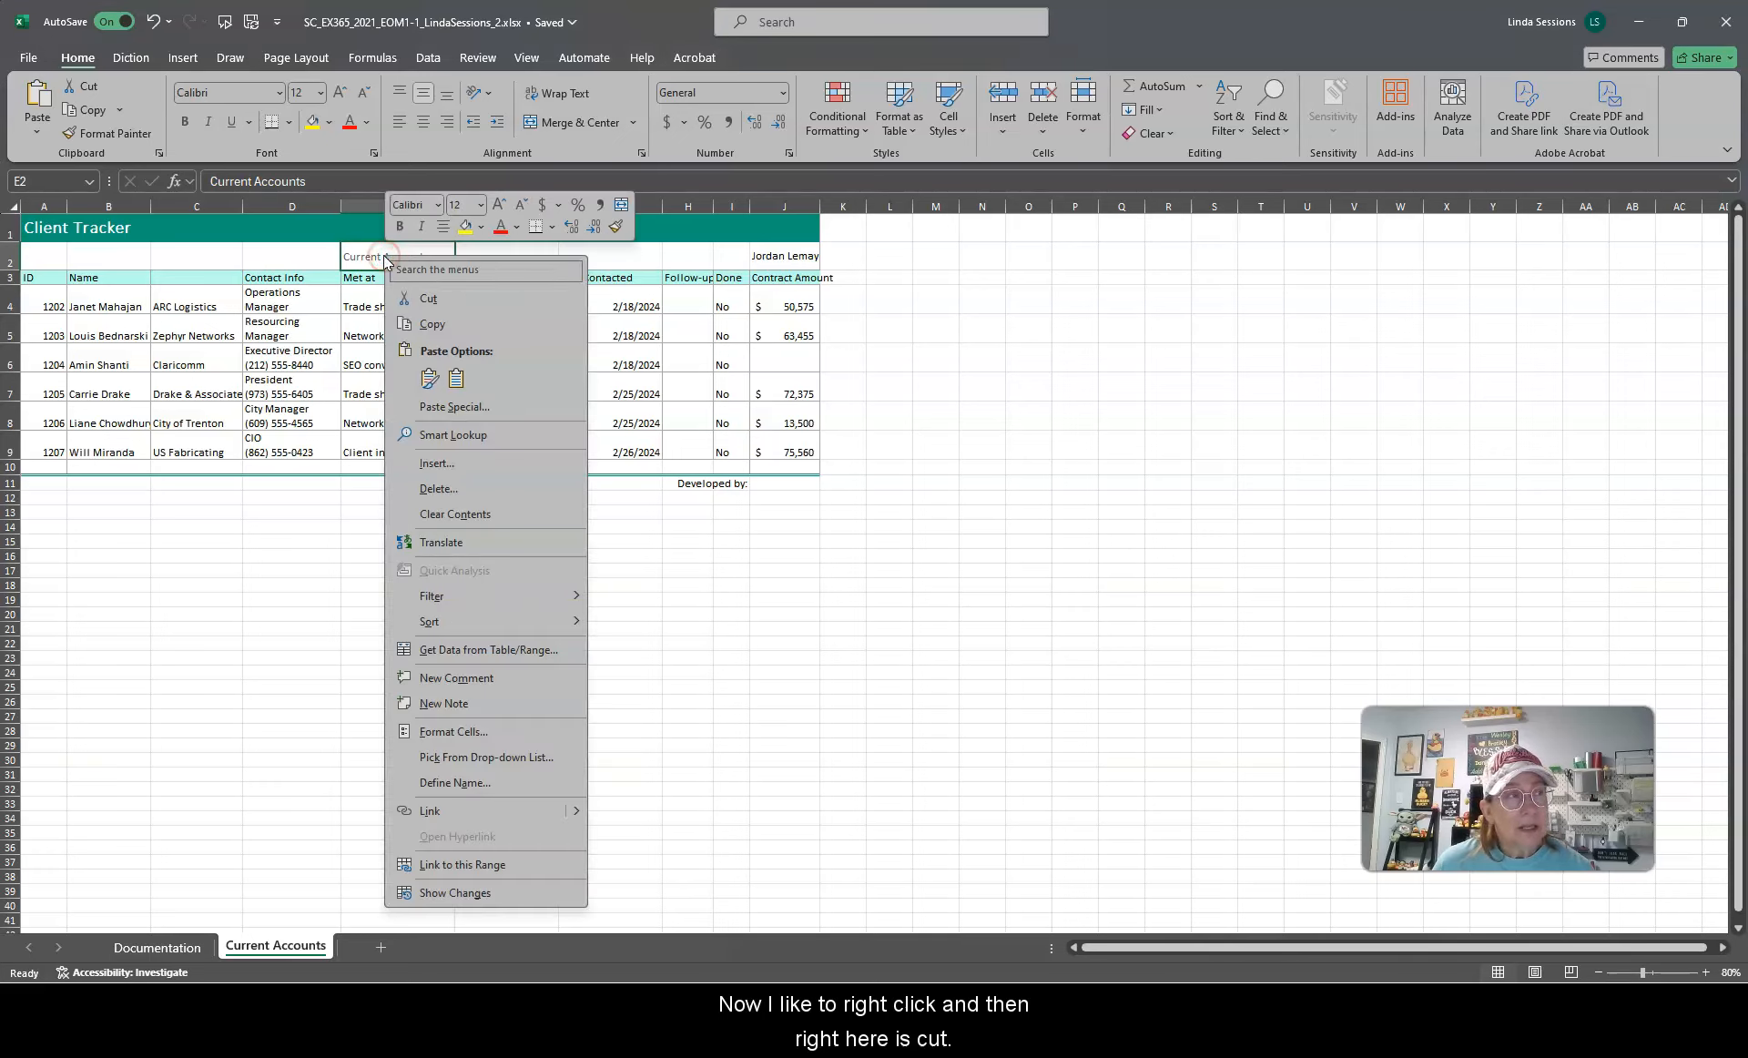
click(432, 301)
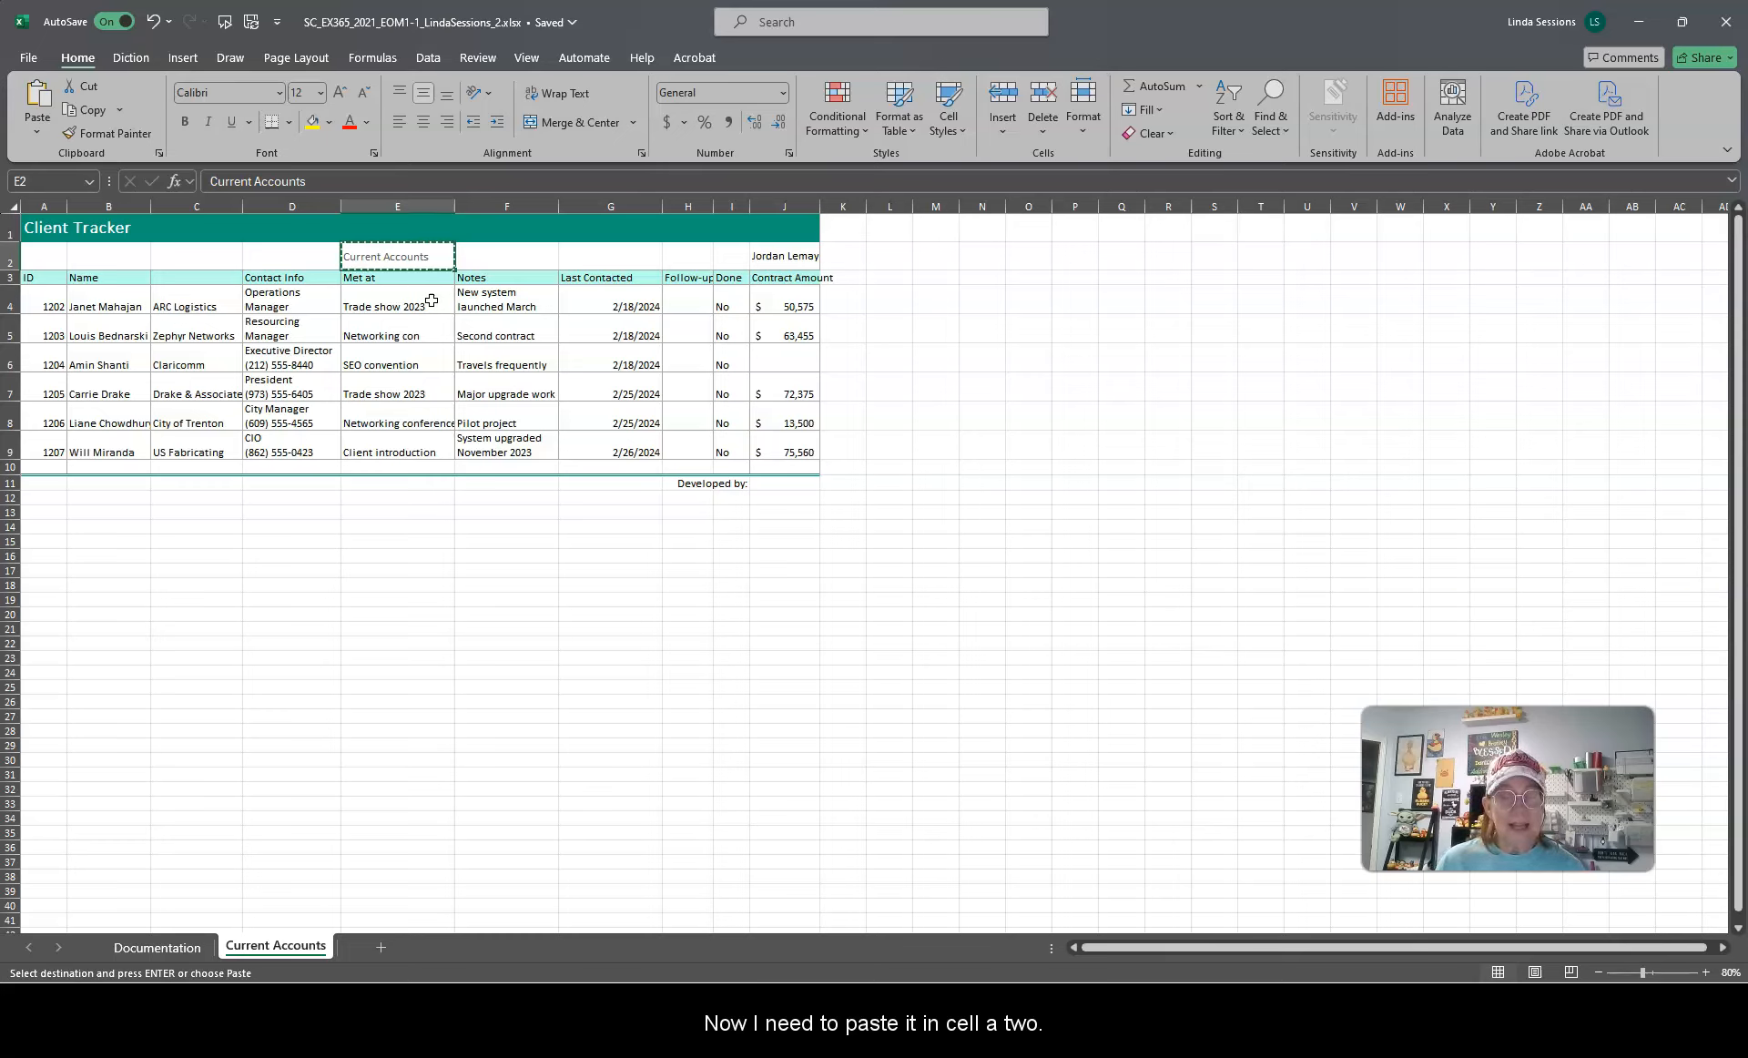
Step: Paste the cut worksheet subtitle into cell A2
click(36, 257)
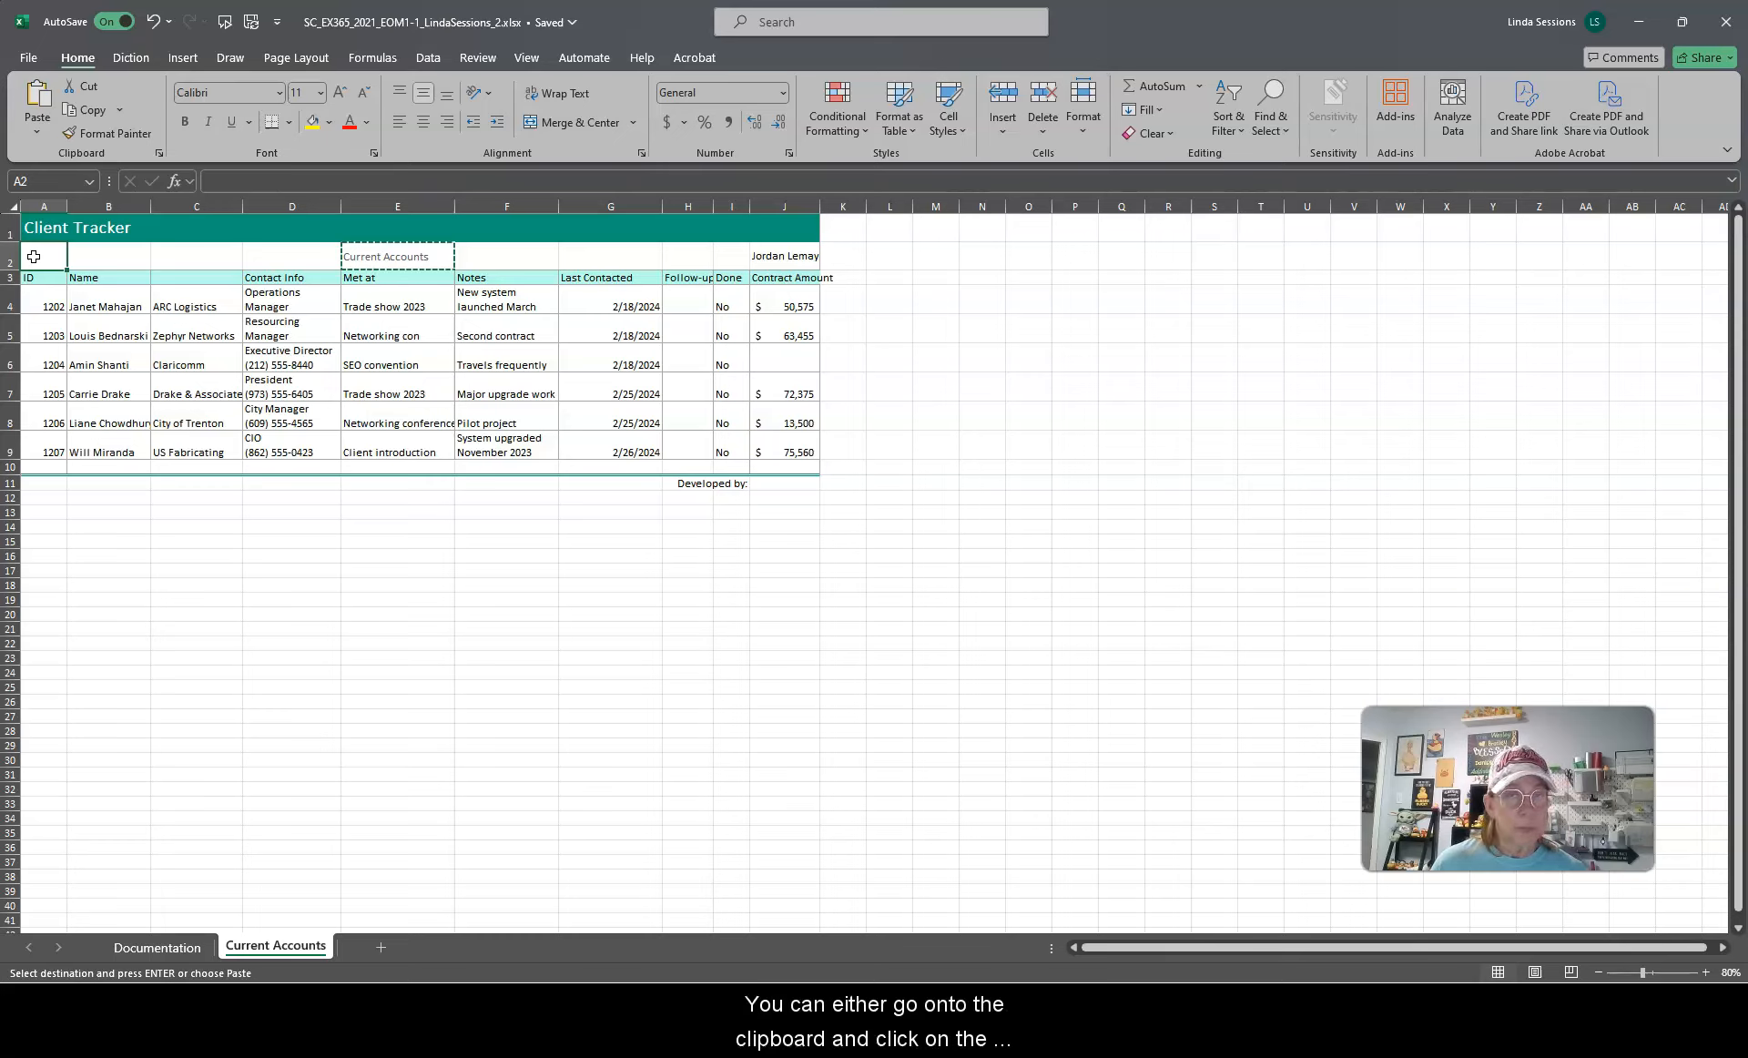
click(29, 226)
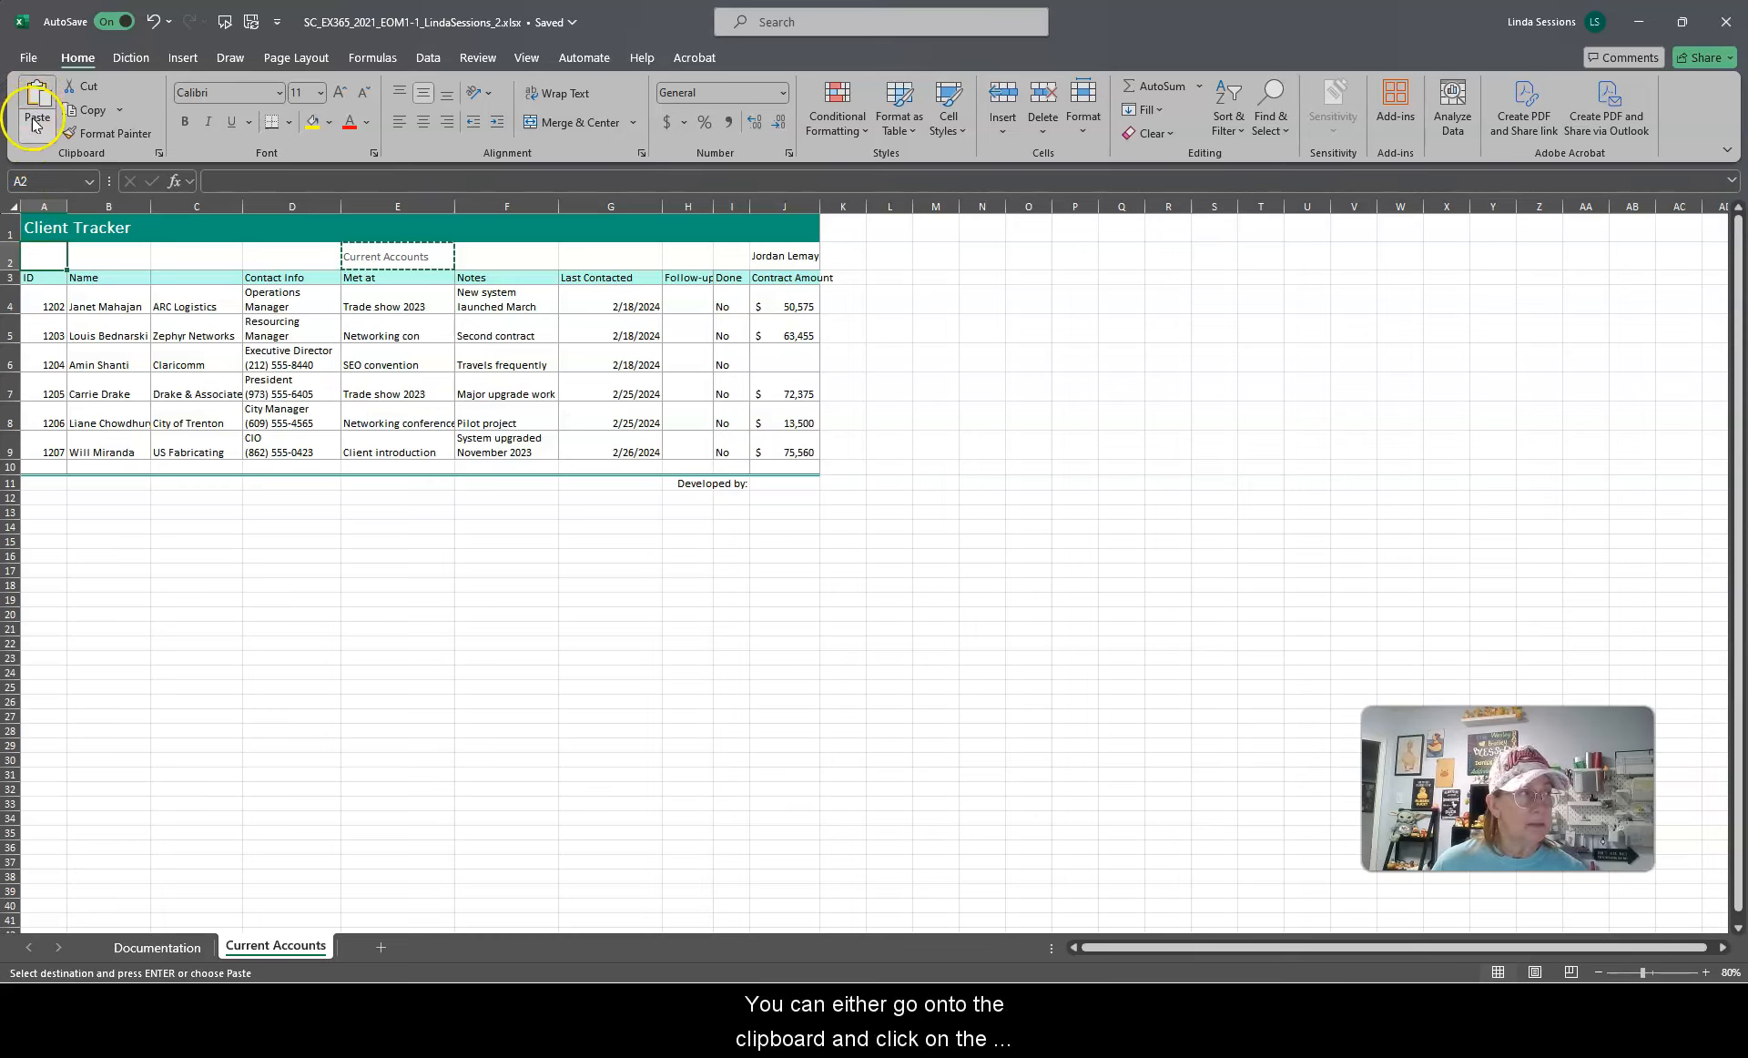
right_click(31, 256)
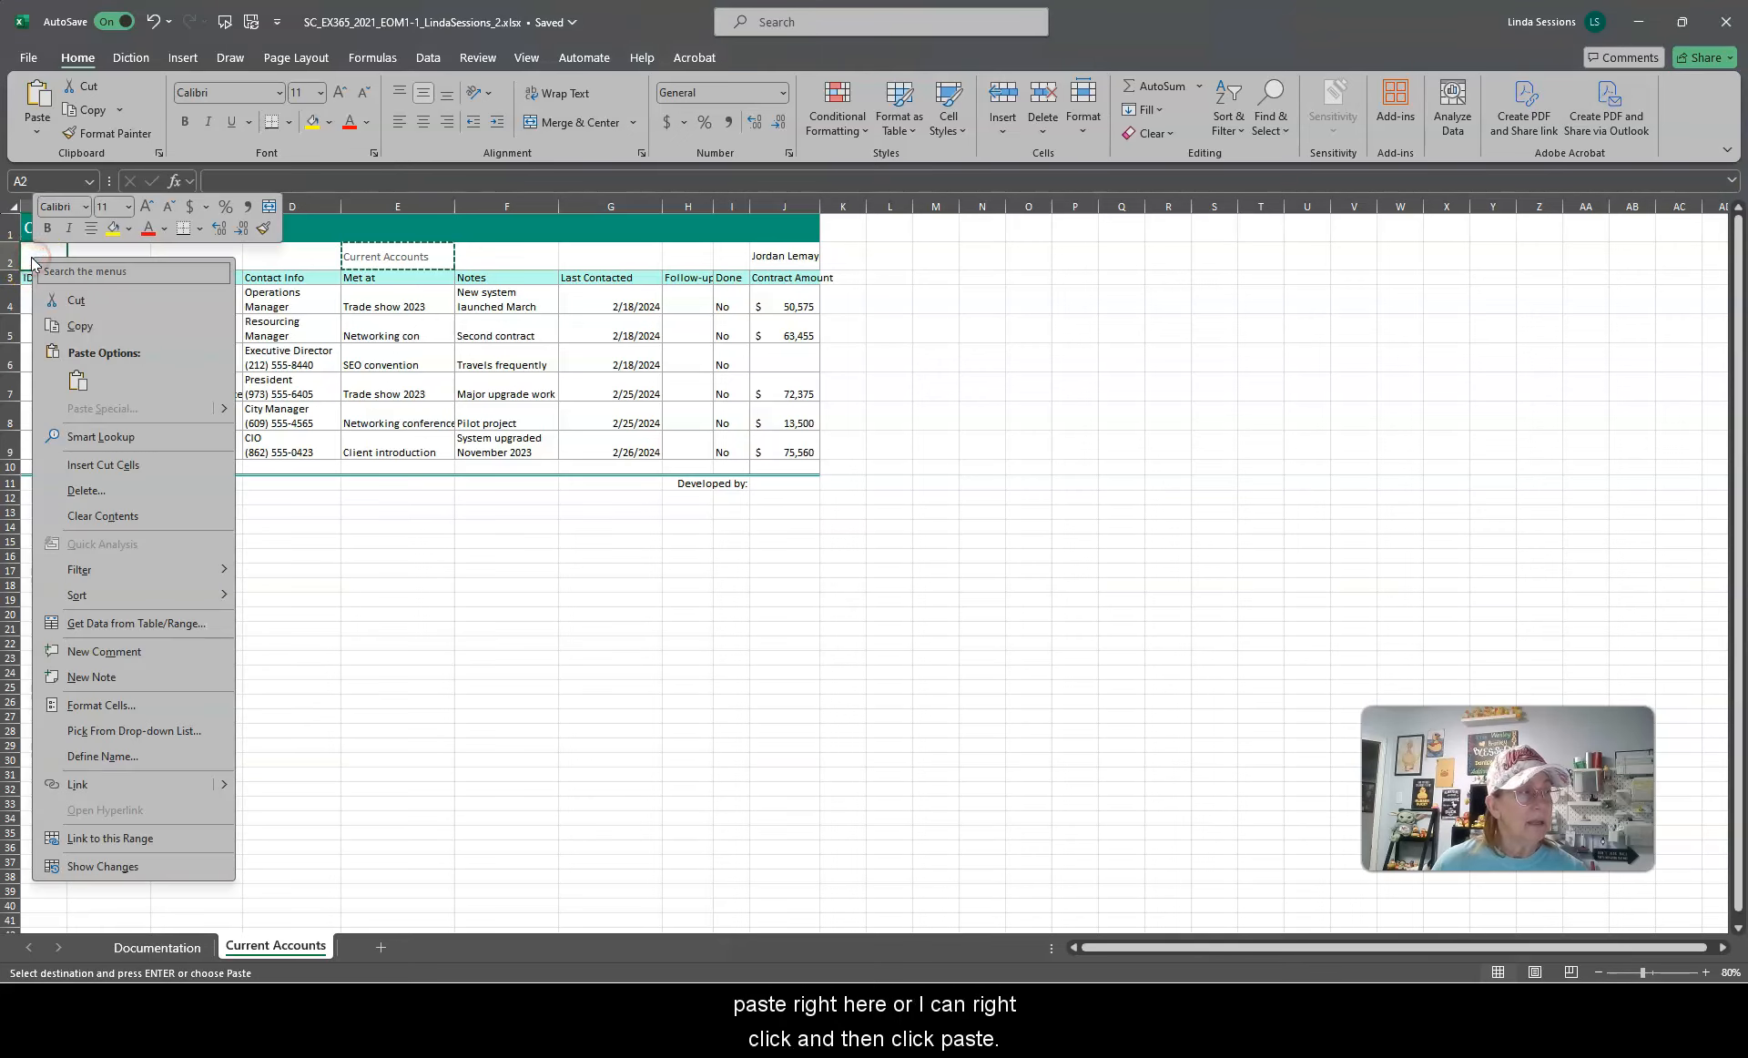
click(77, 378)
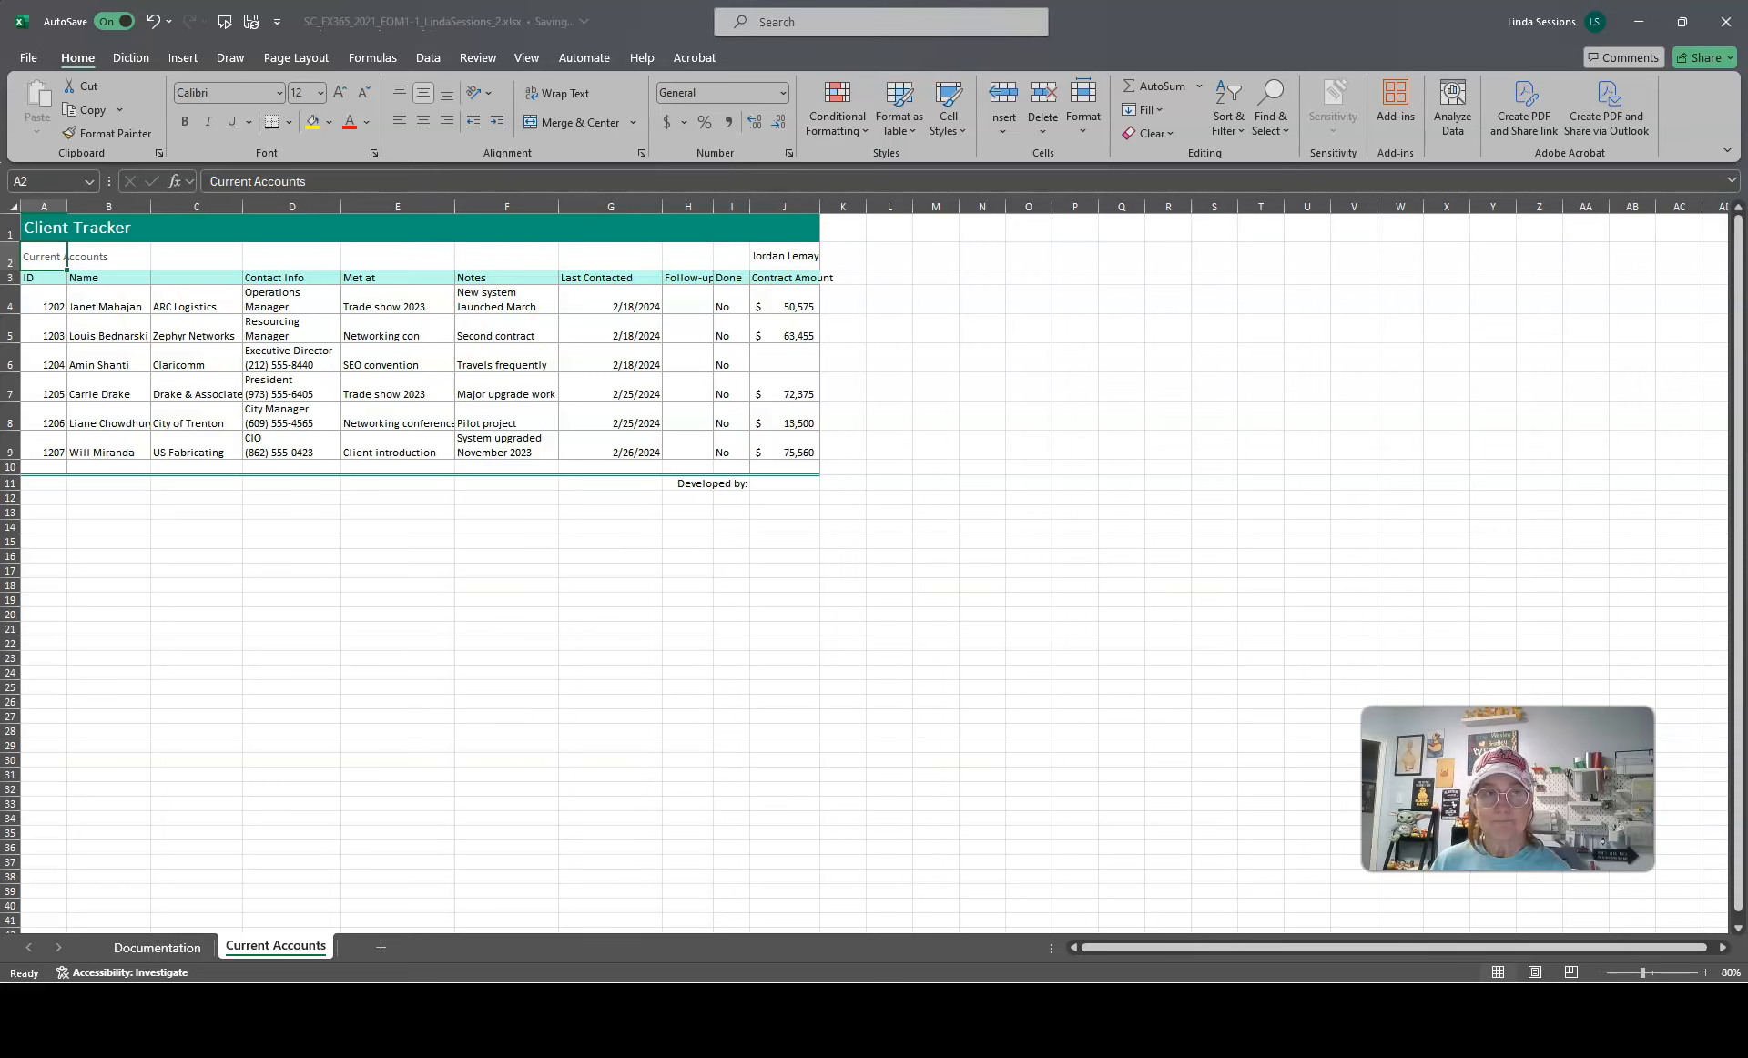
Step: Copy the name in cell J2 and paste it into cell J11
drag(1249, 19, 1, 444)
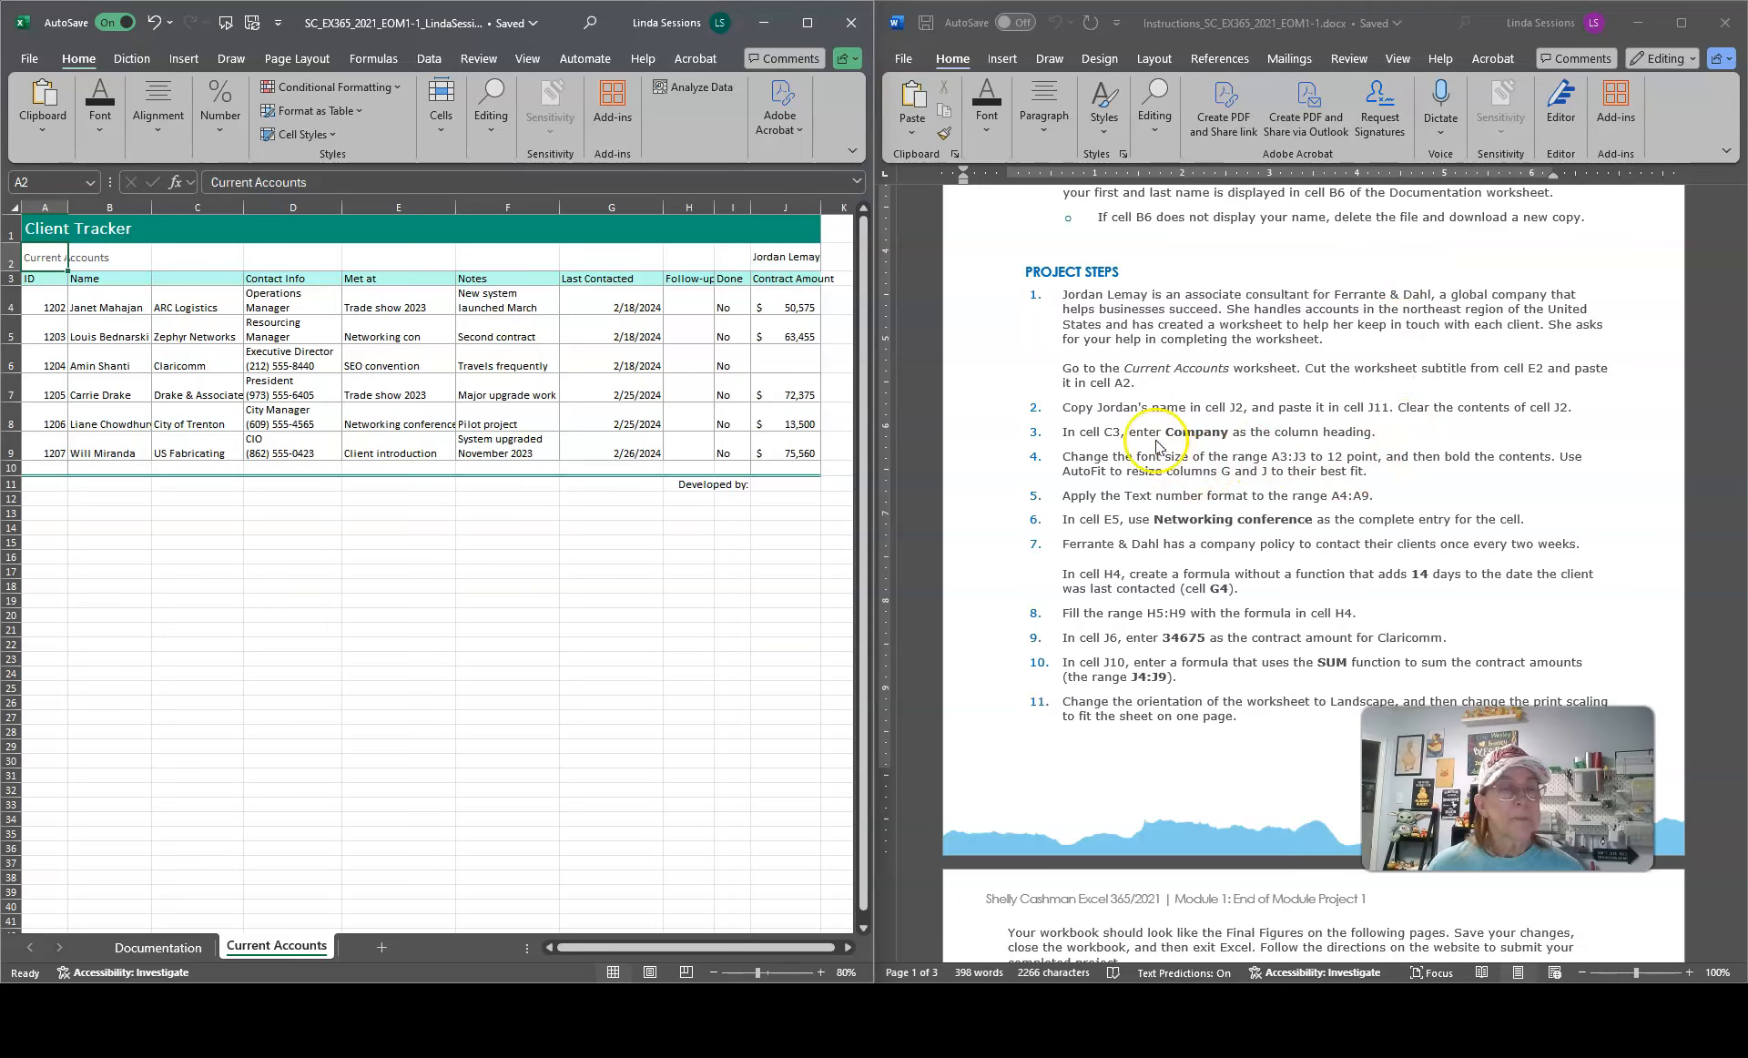
click(1092, 428)
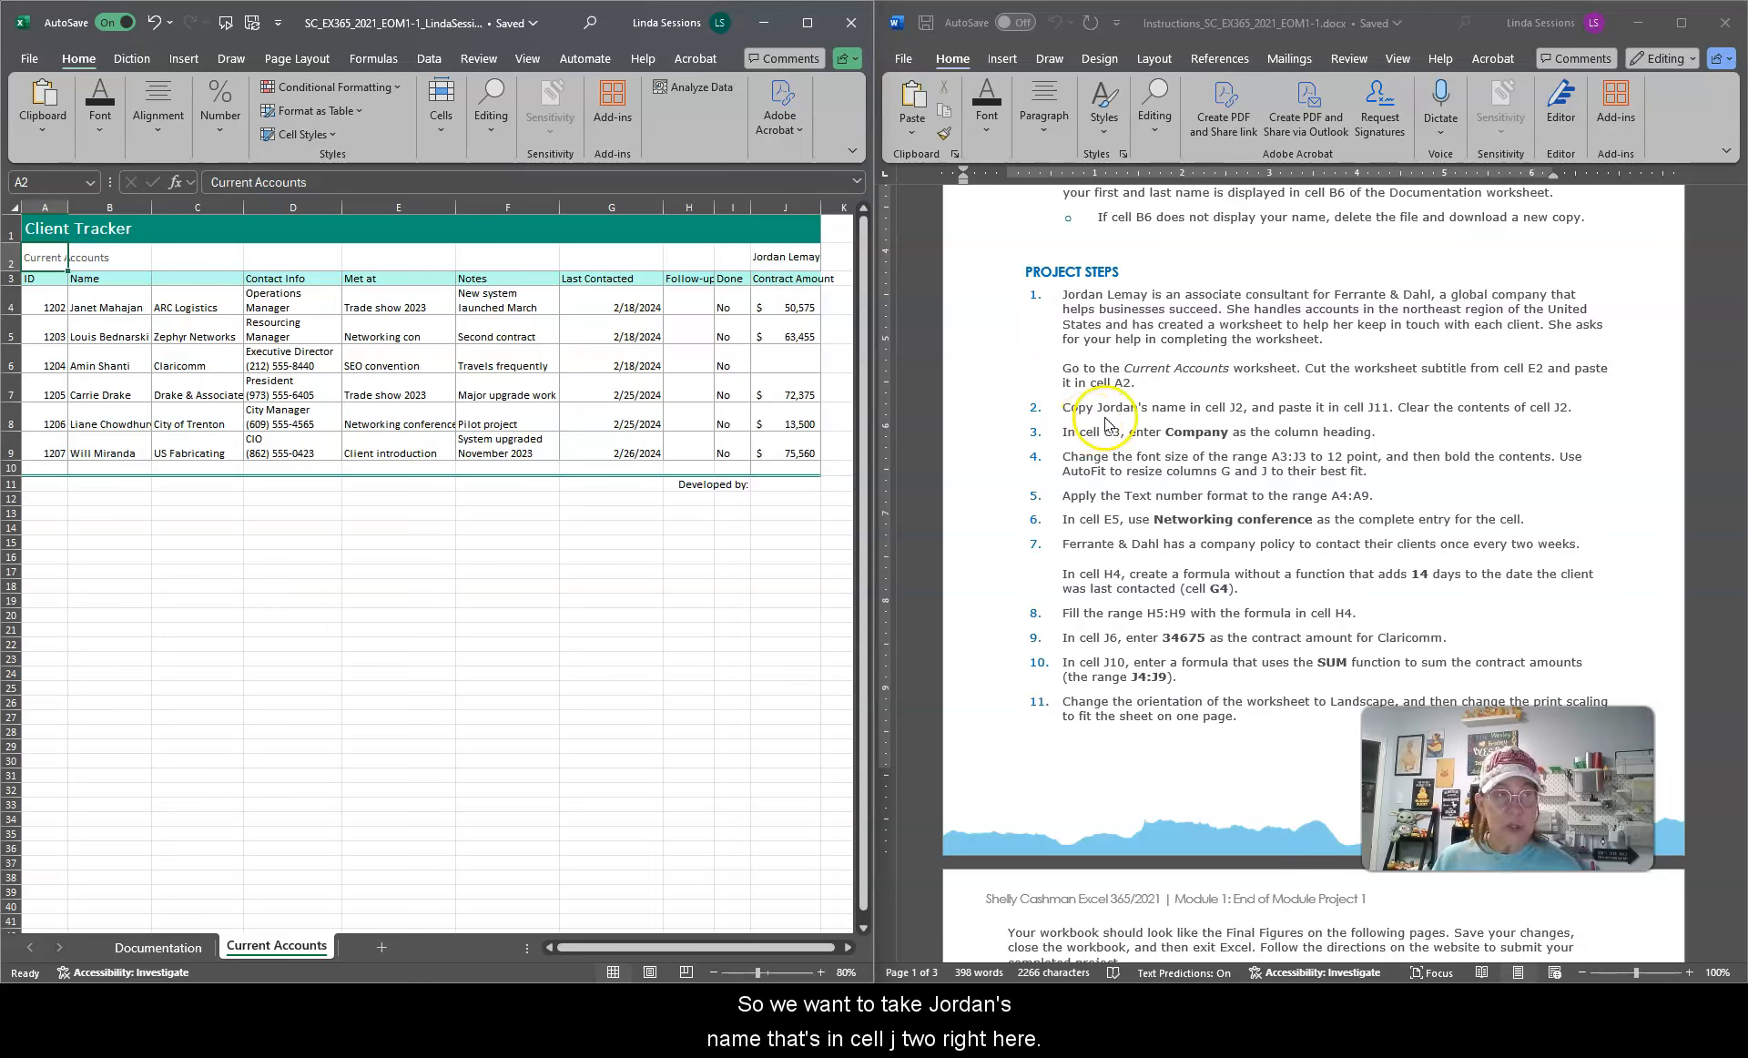
click(774, 258)
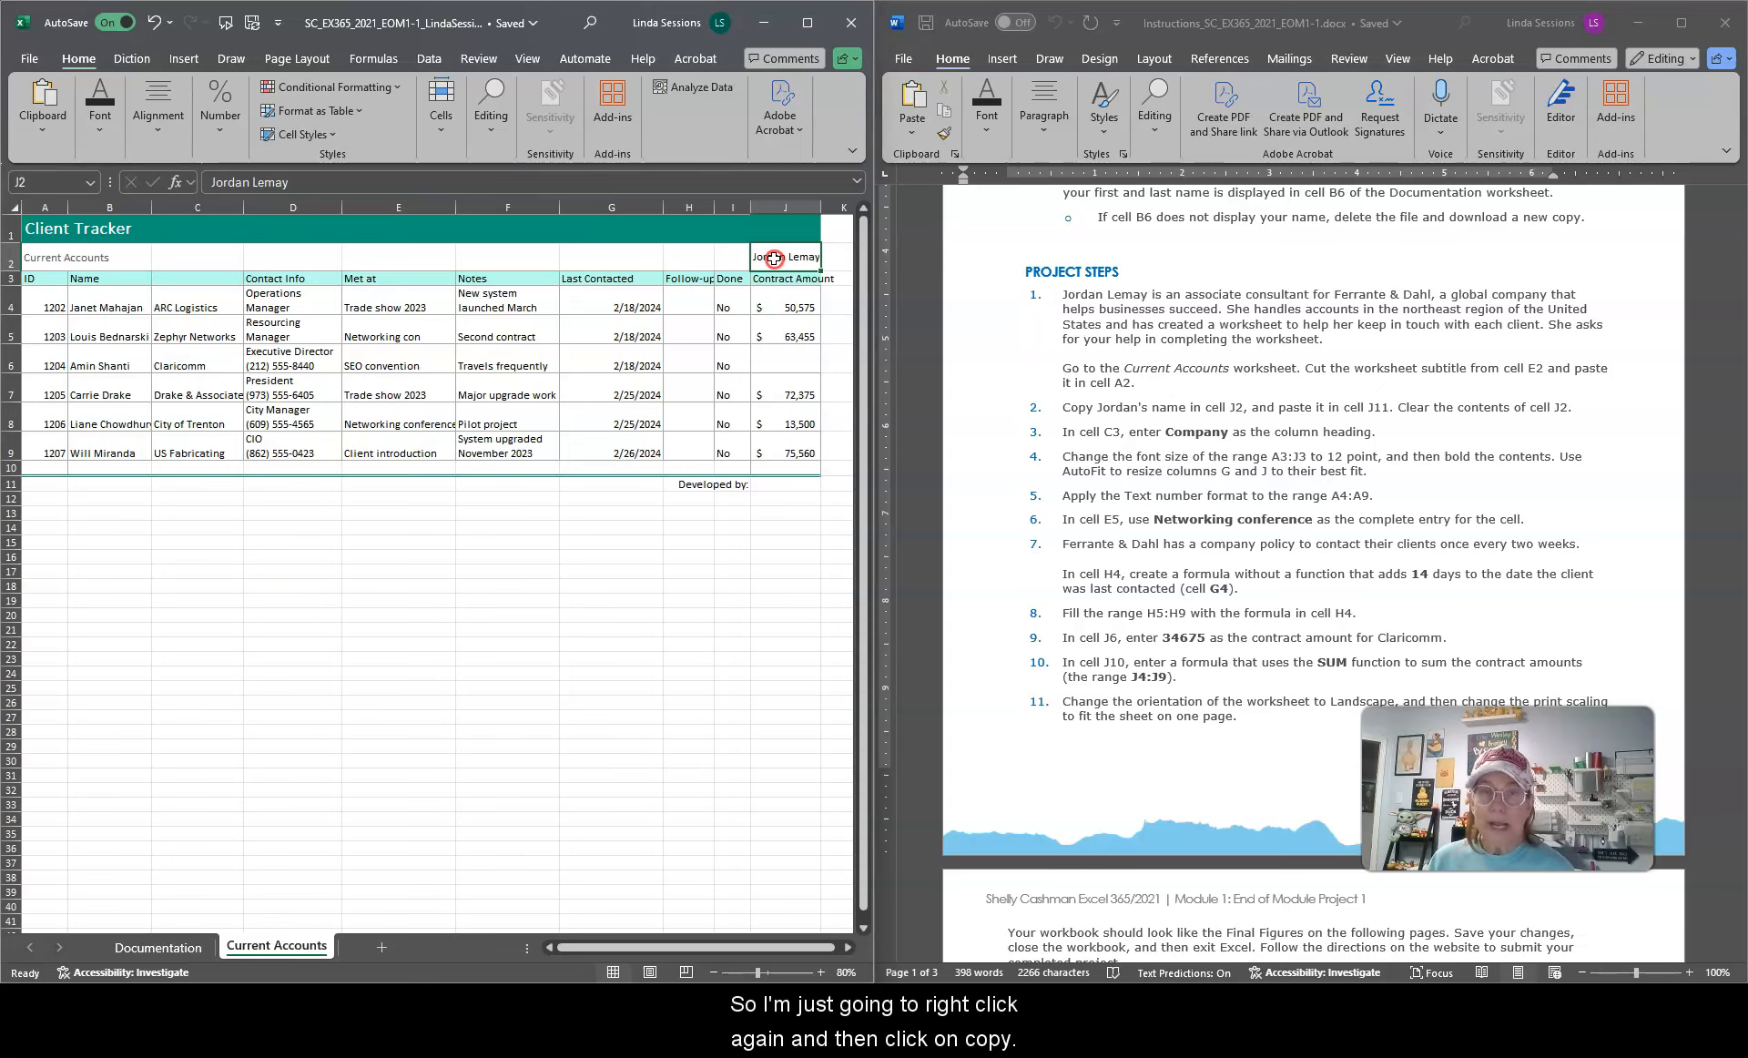
right_click(774, 259)
click(820, 329)
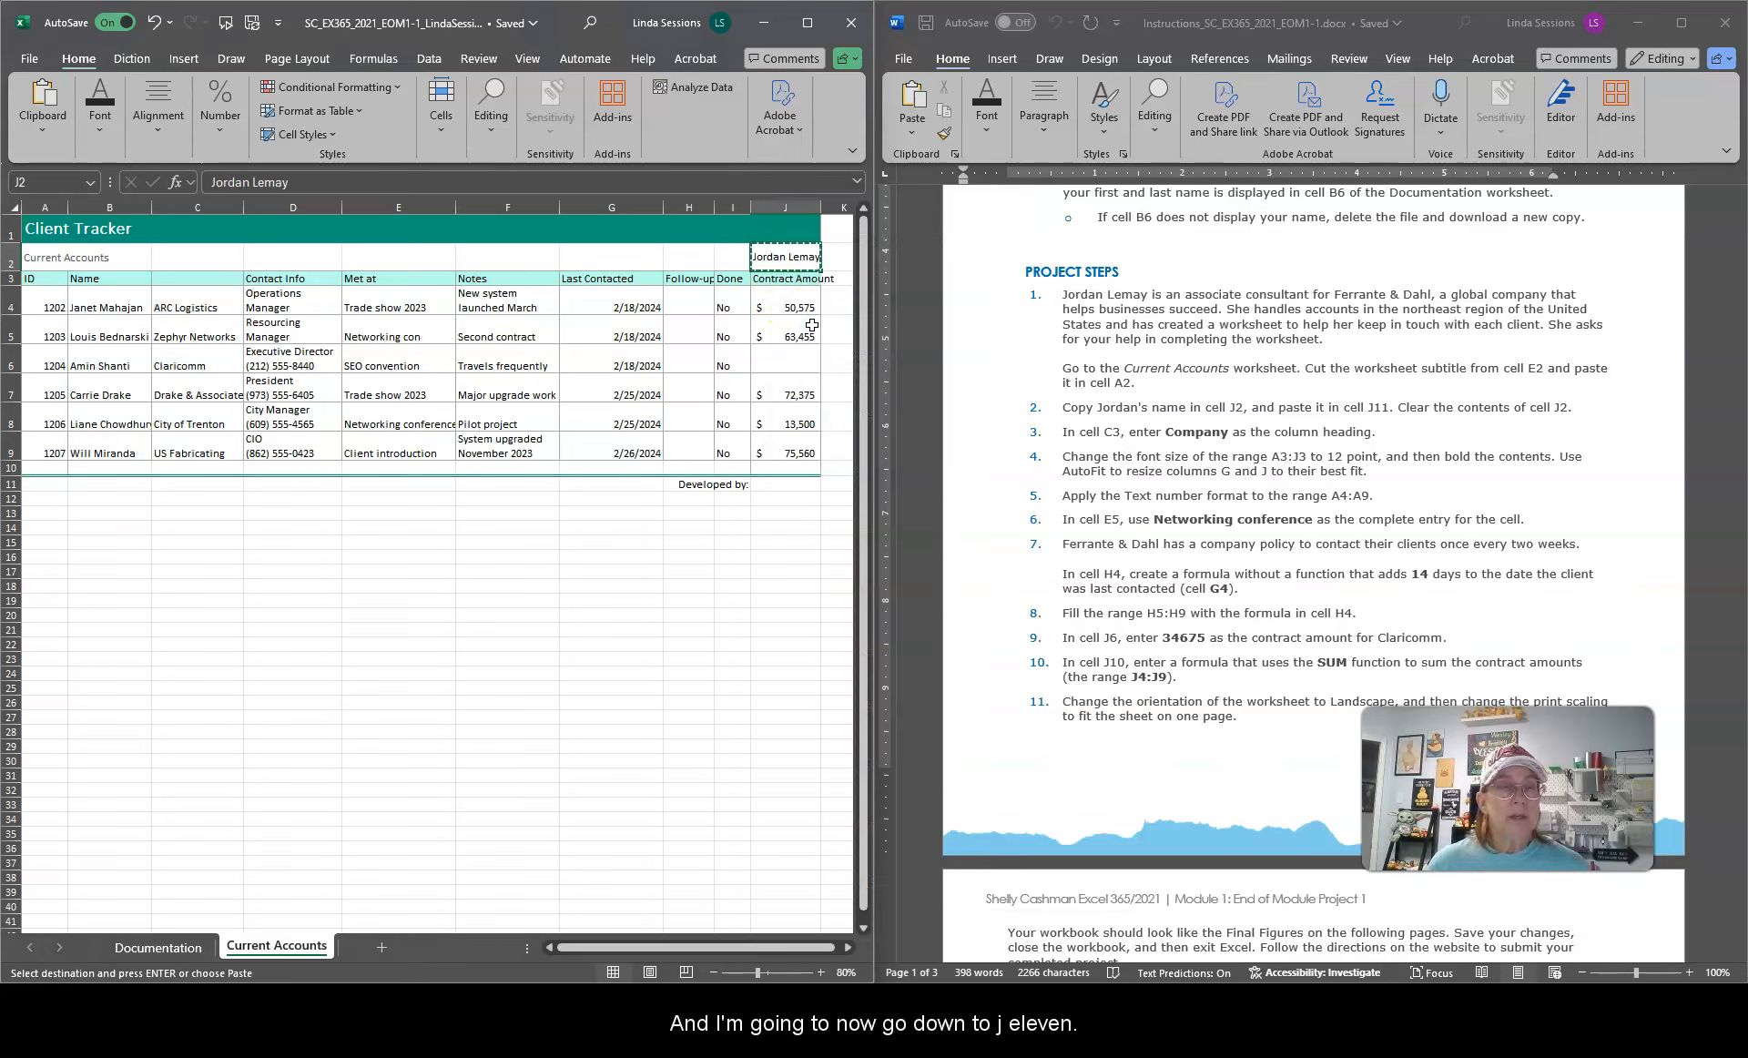
click(780, 484)
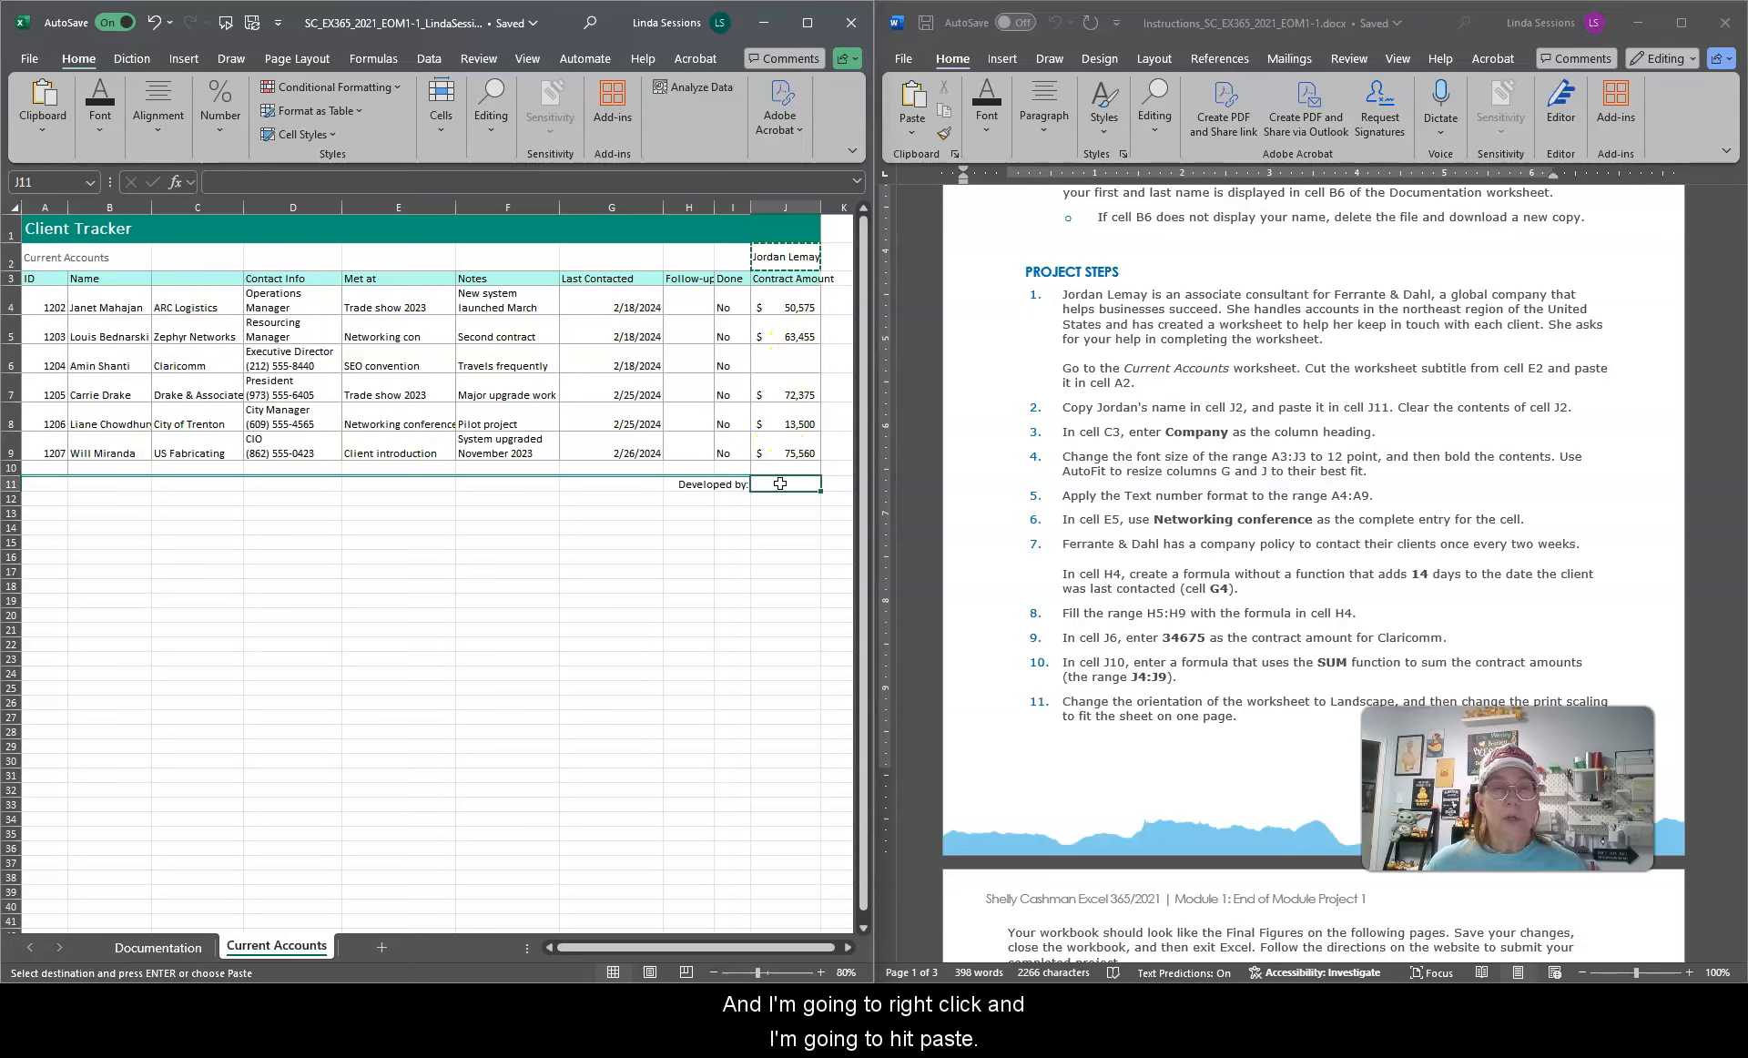
right_click(780, 483)
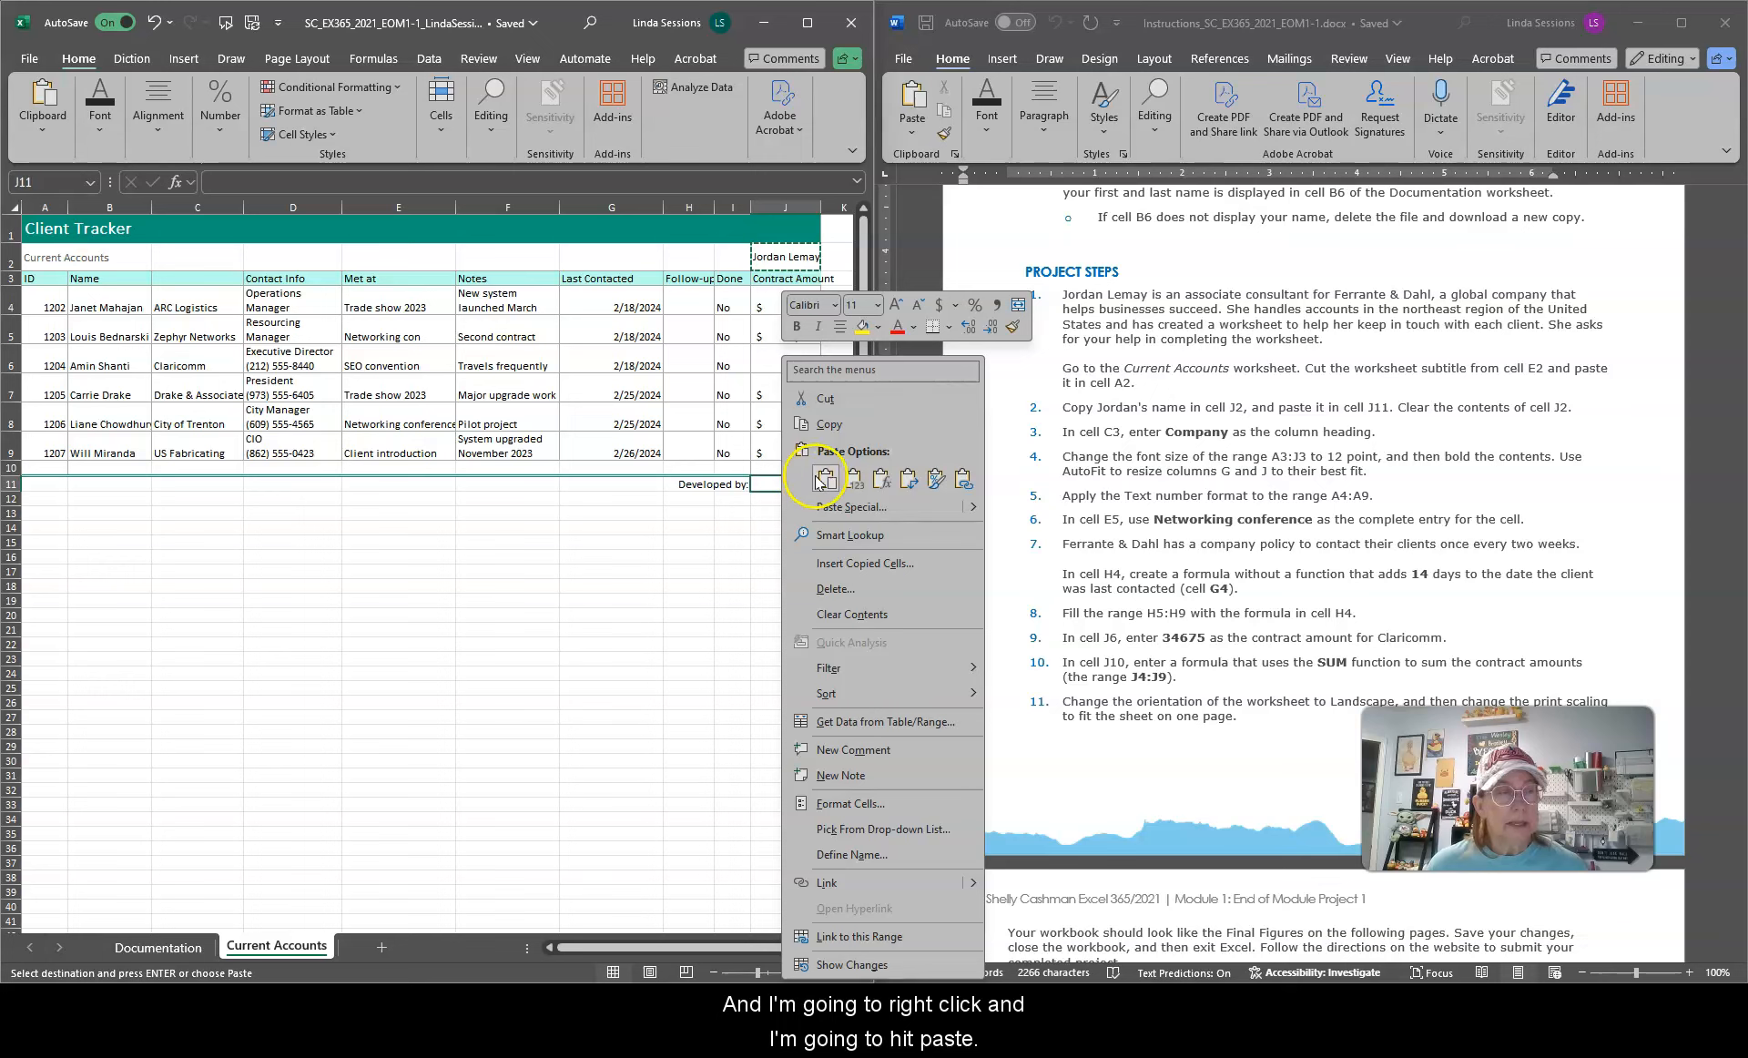
click(823, 479)
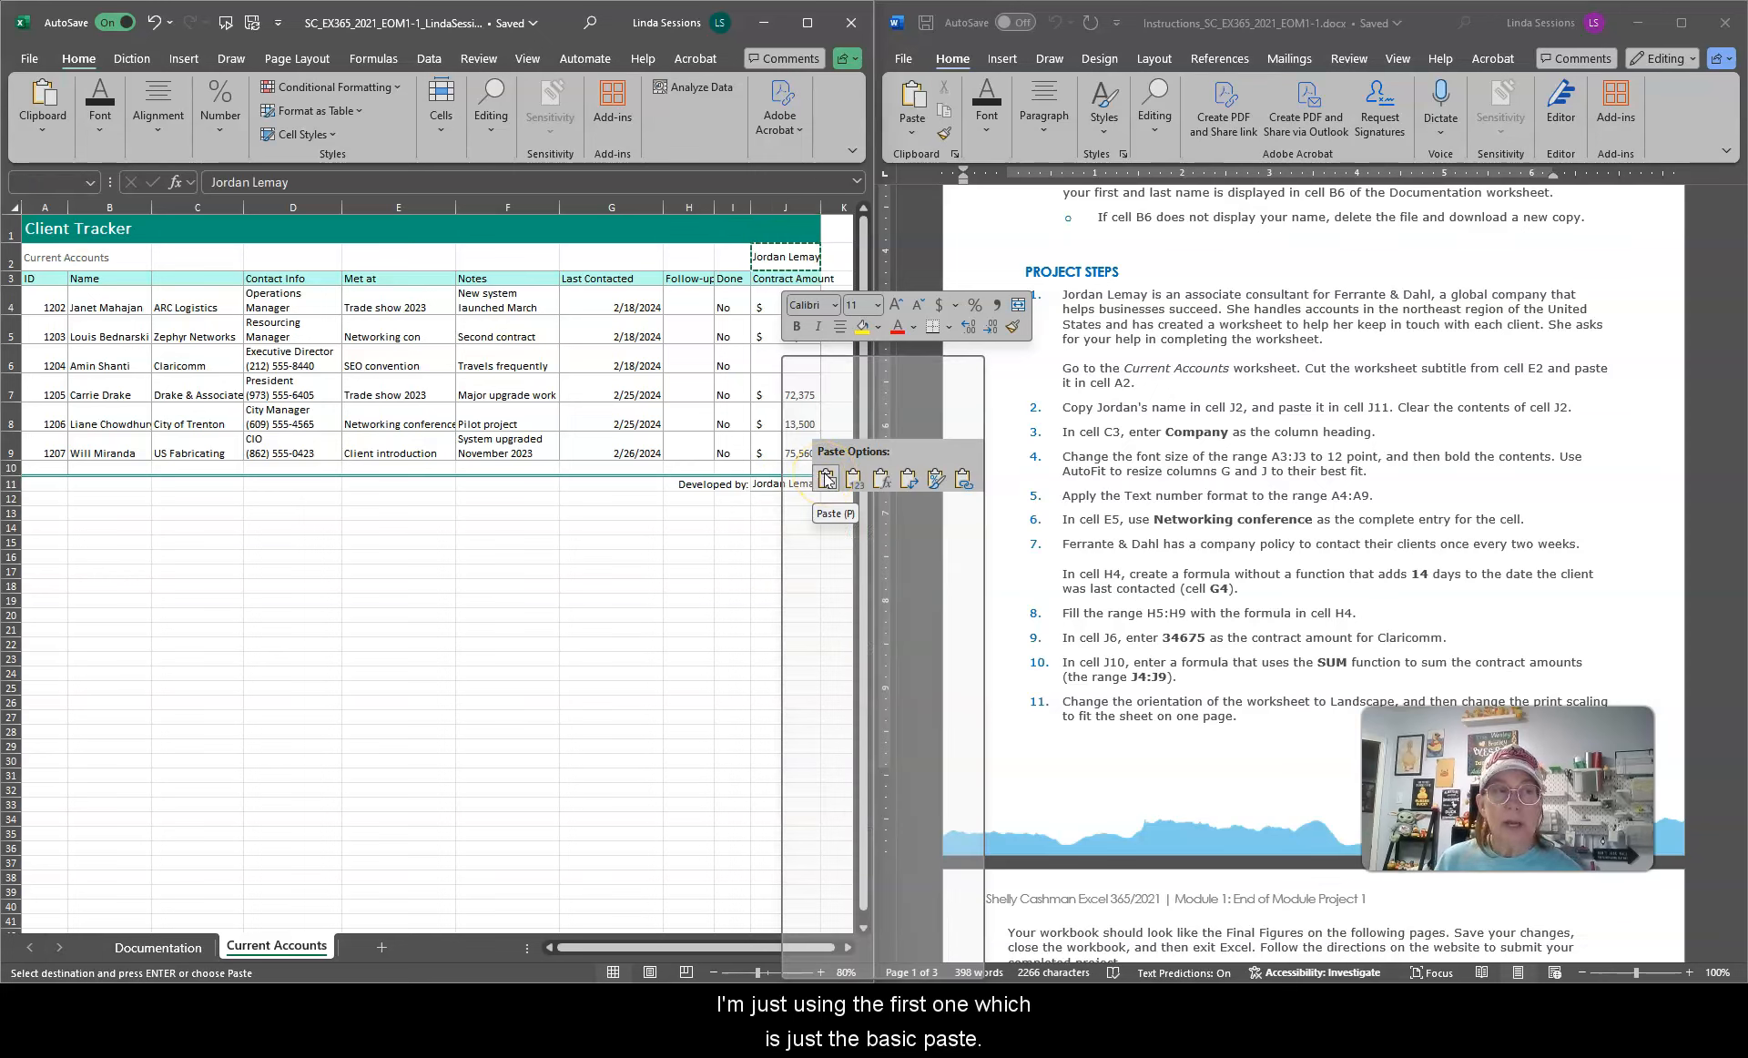
click(827, 478)
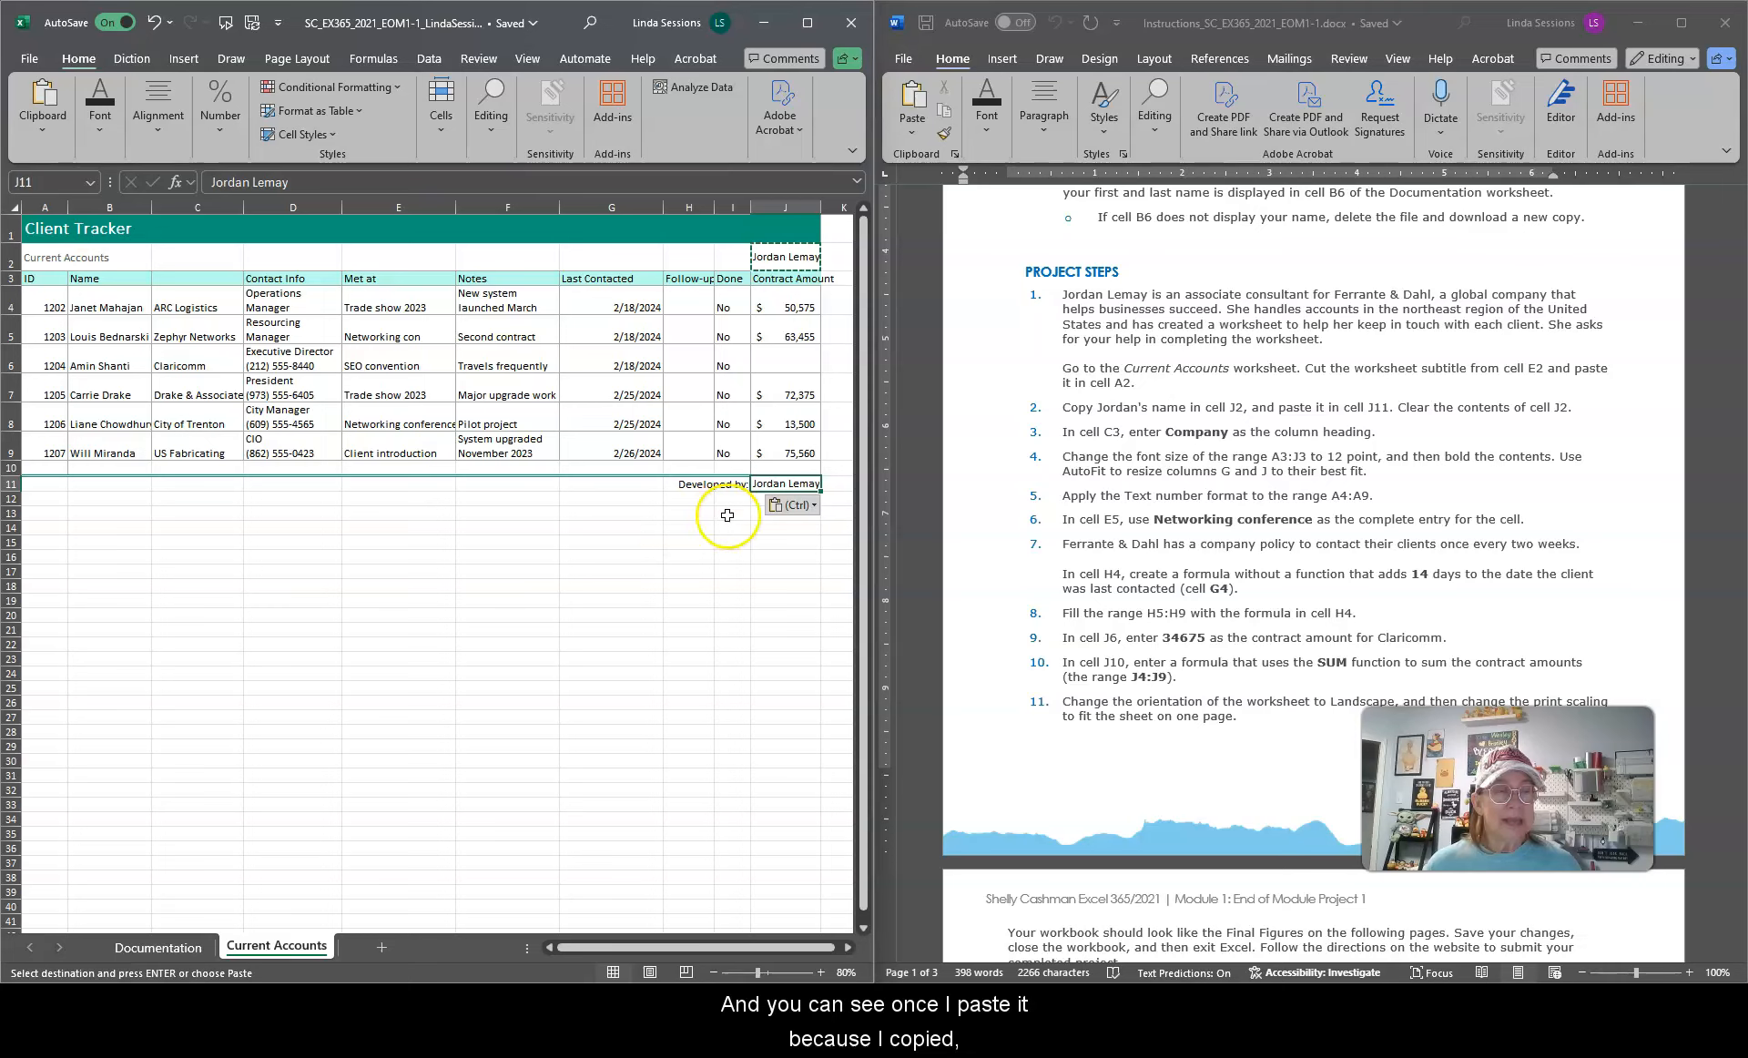
click(816, 508)
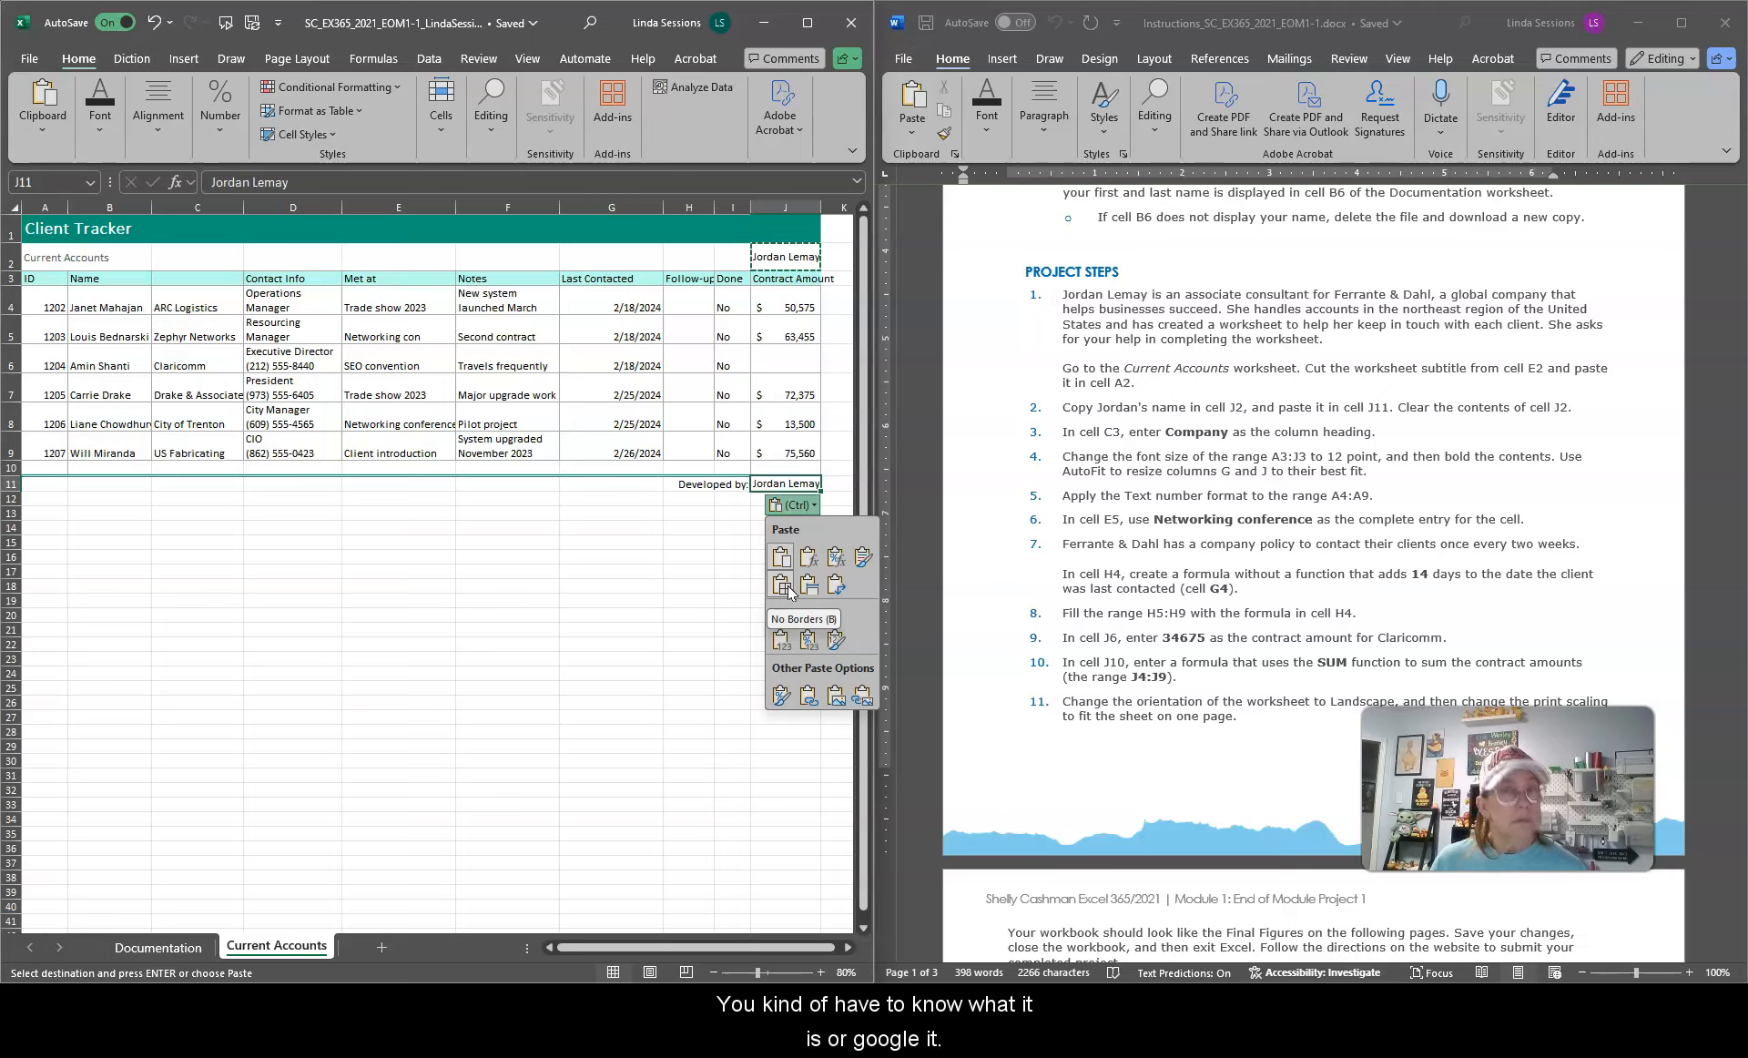
key(Escape)
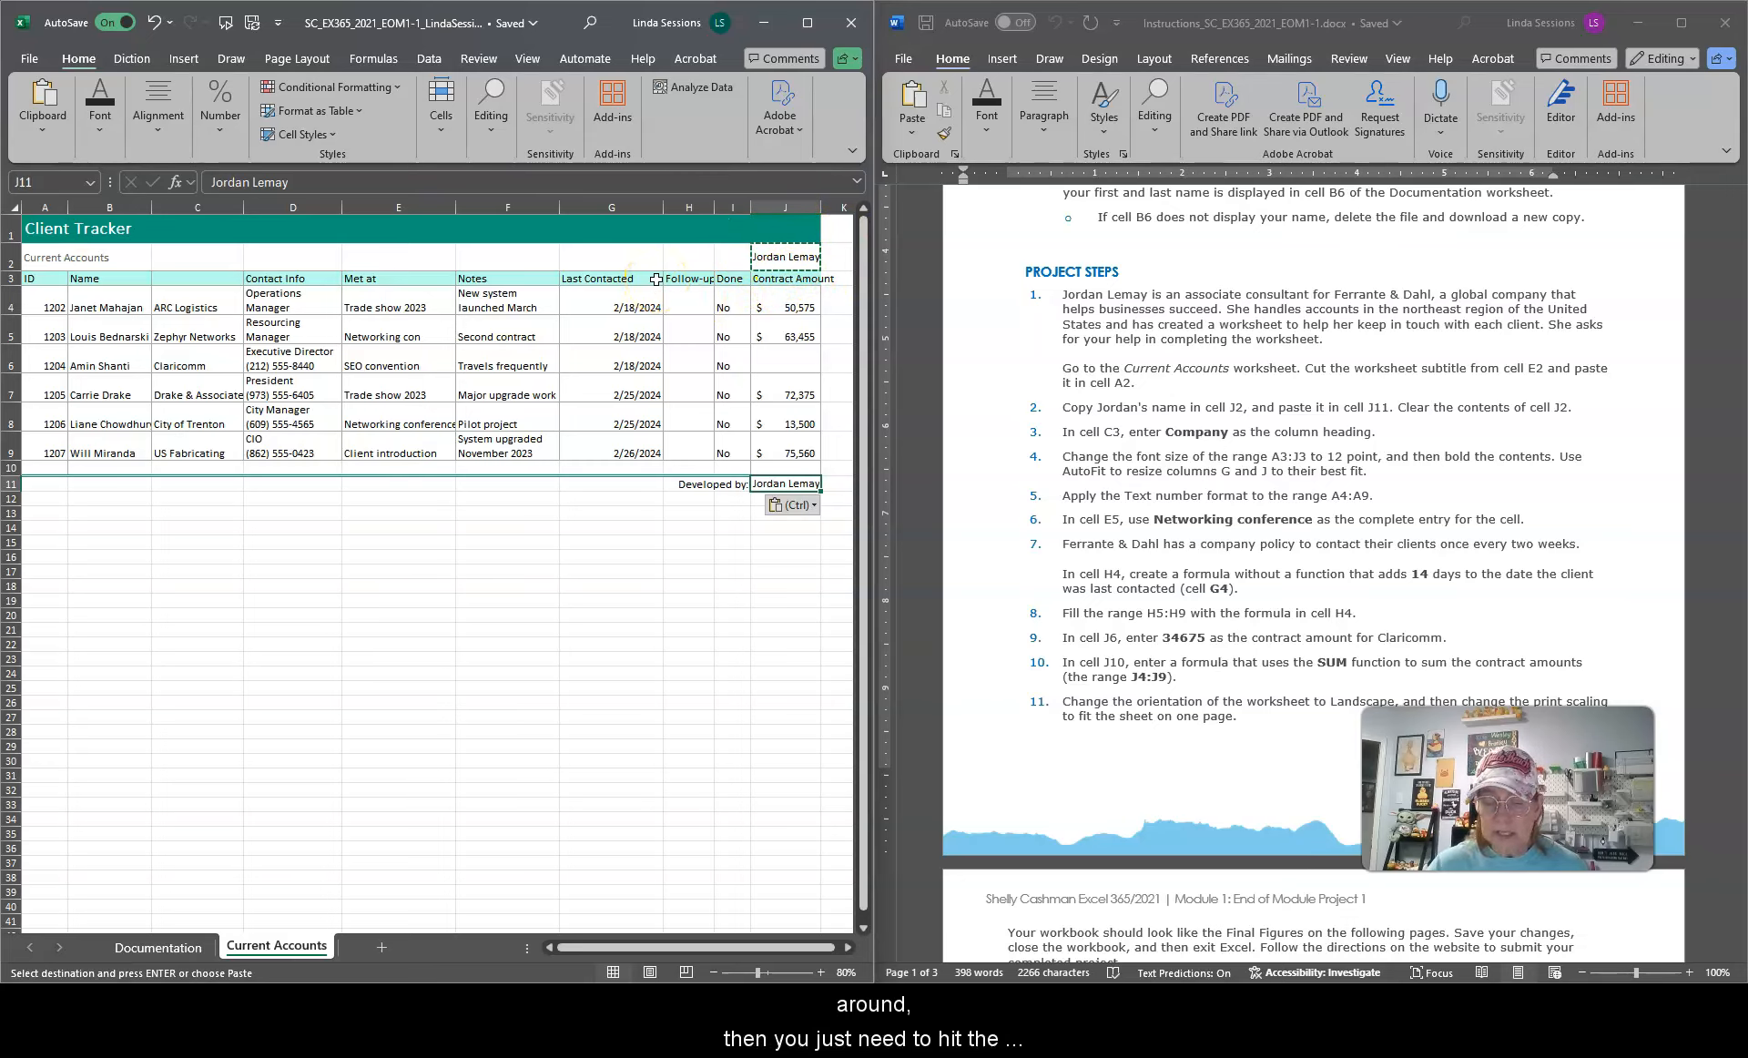
key(Escape)
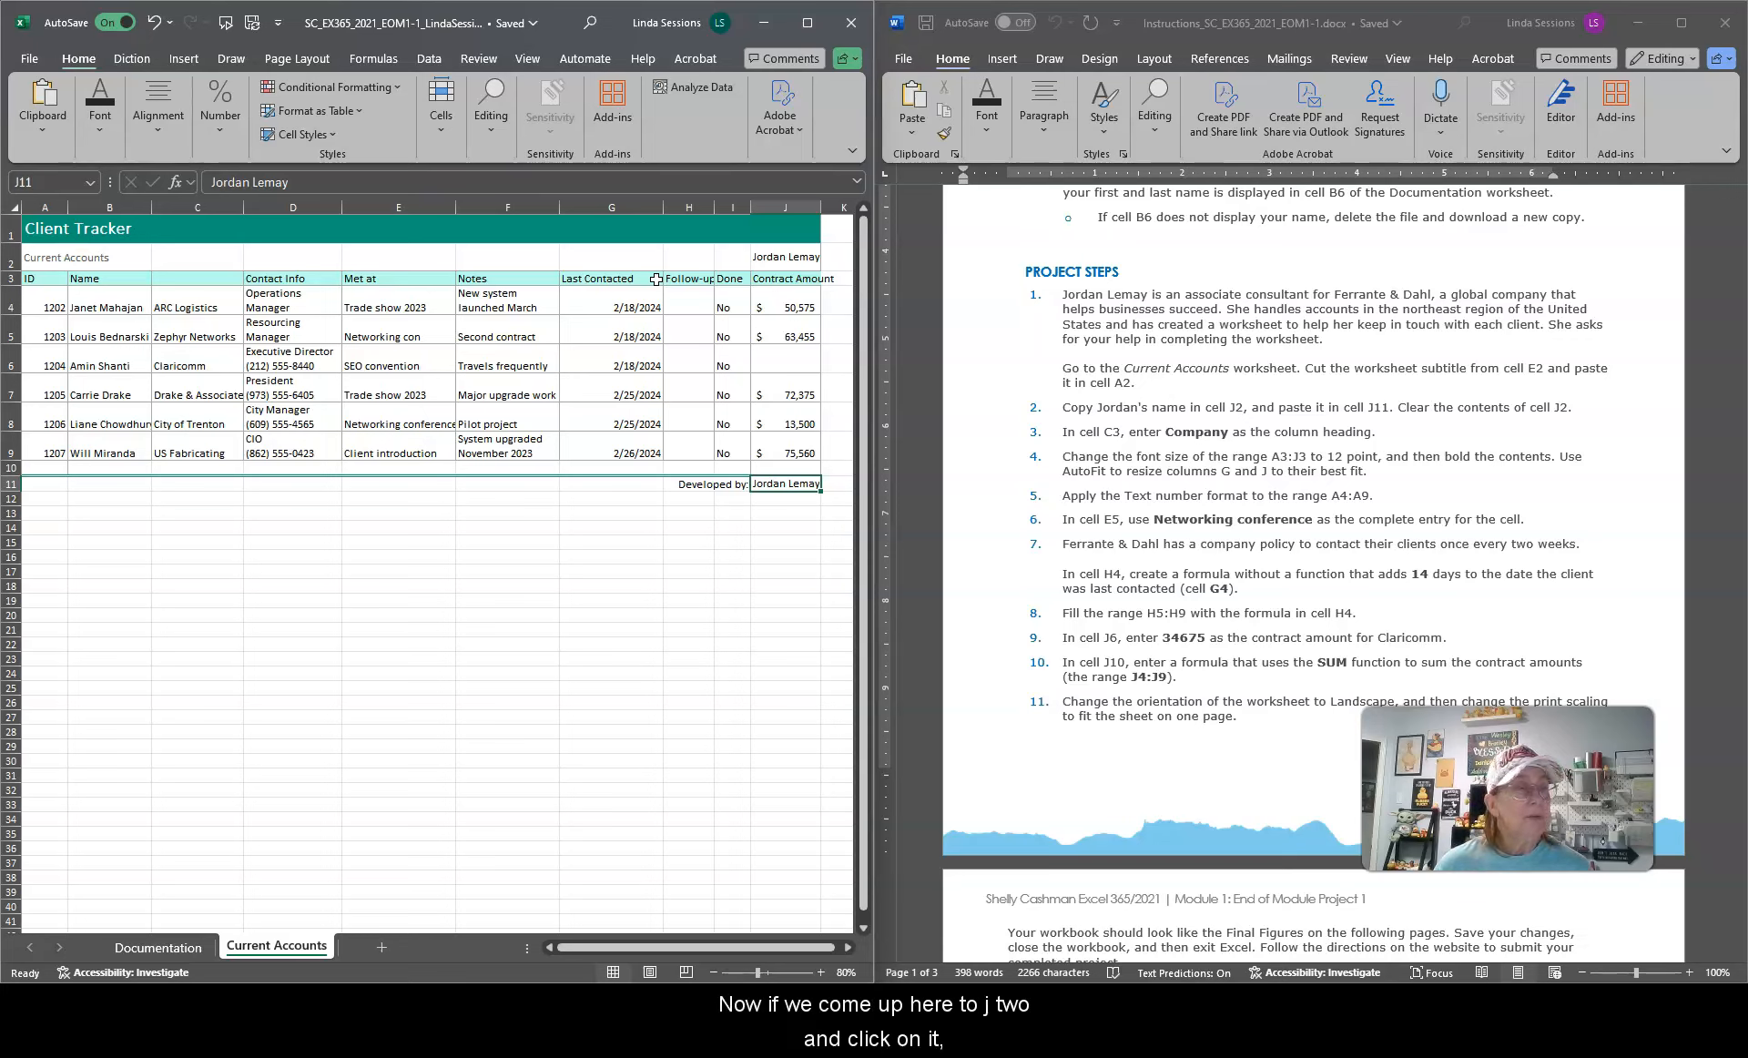
Step: Clear the contents of cell J2
click(786, 251)
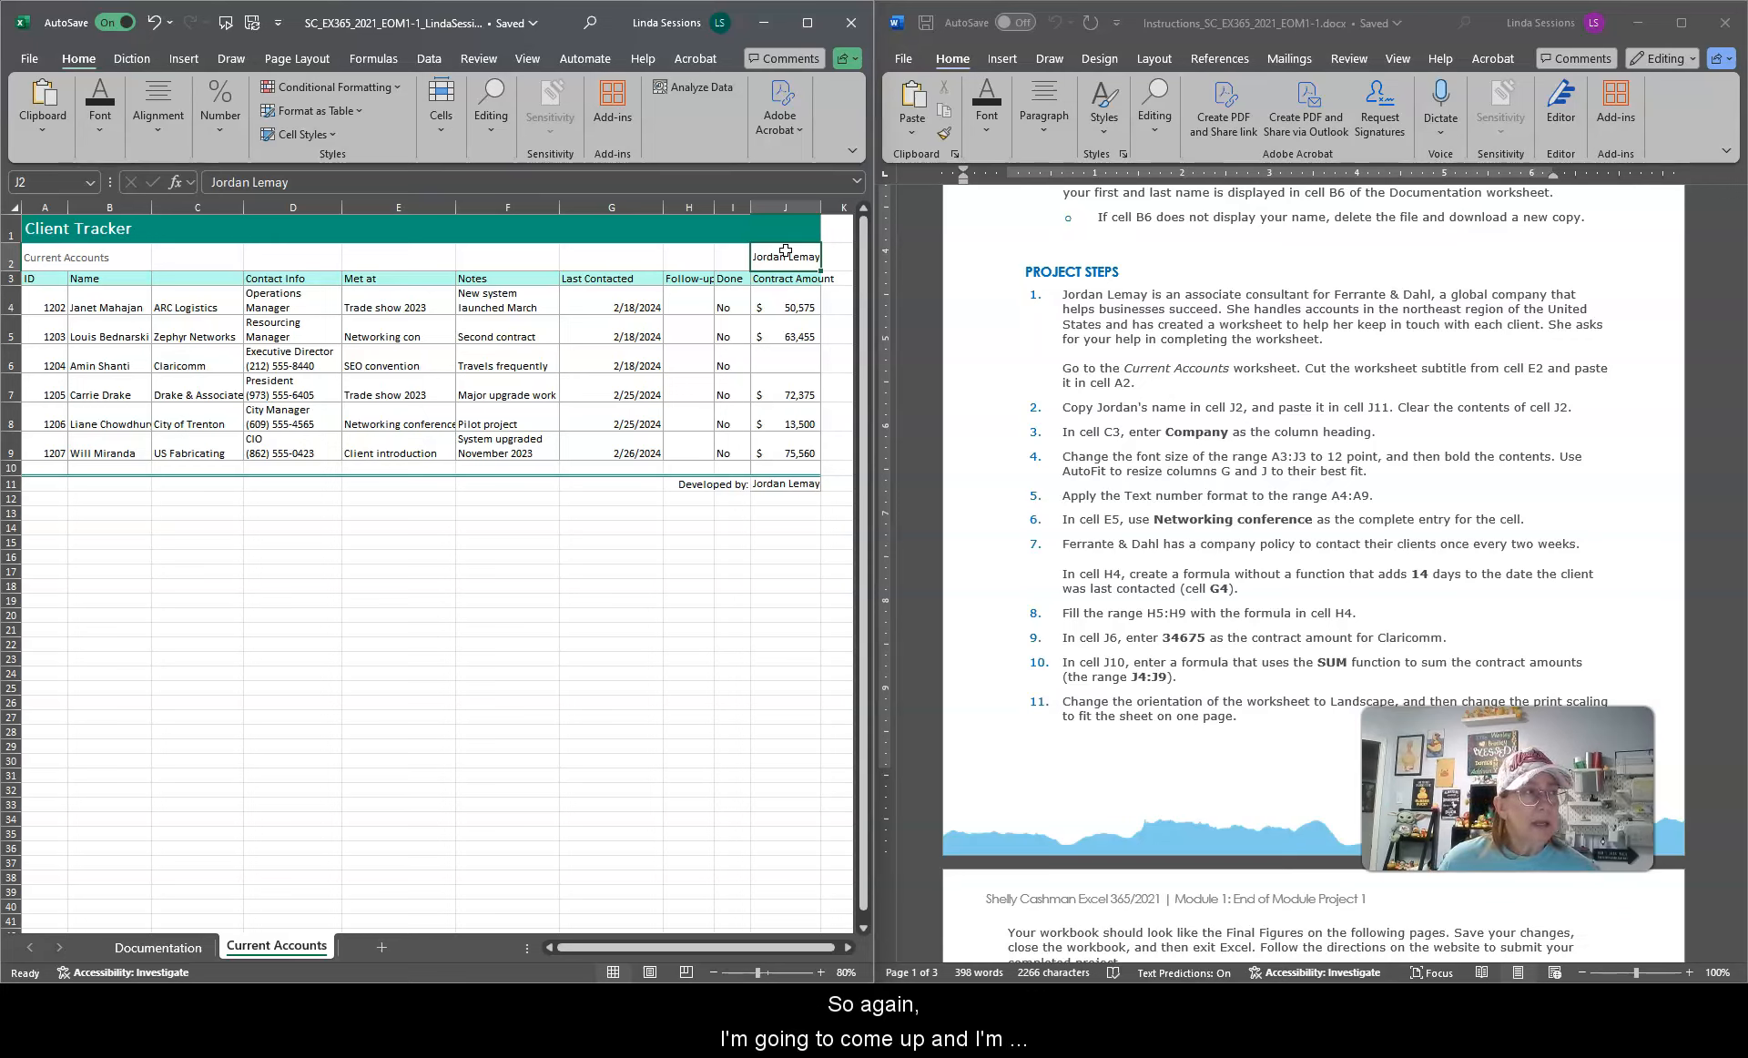
mouse_move(810, 22)
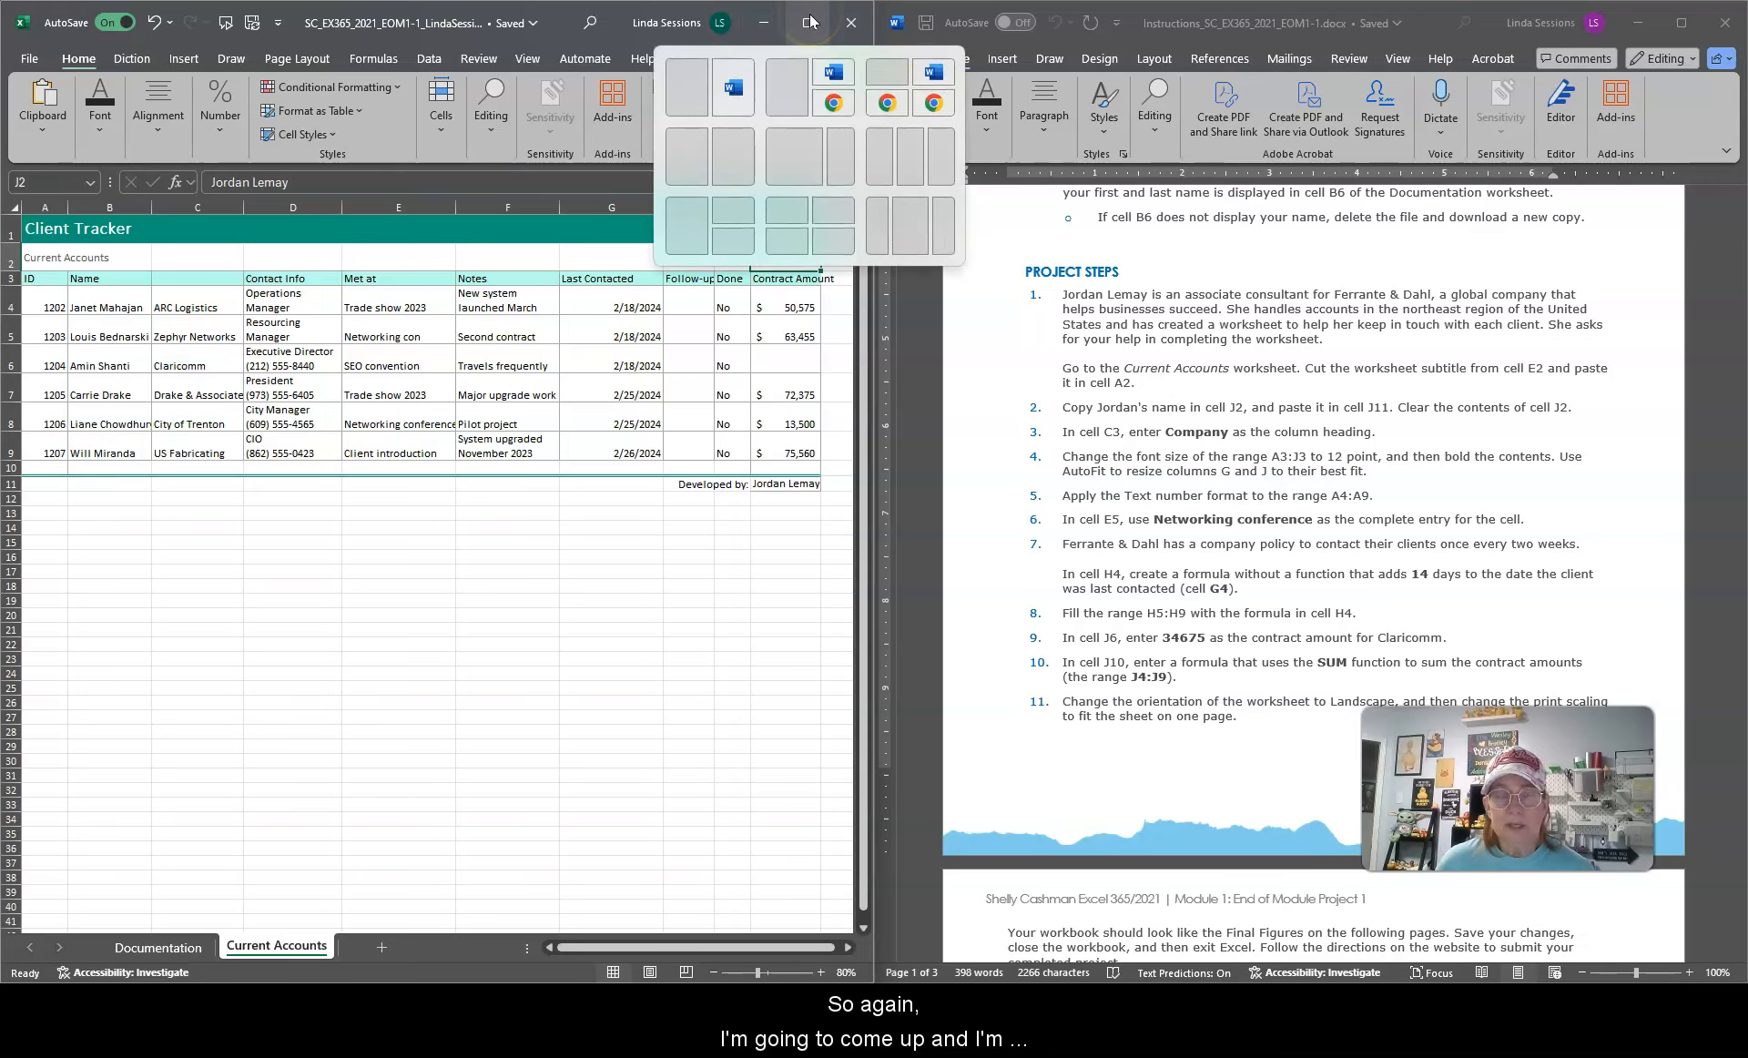
click(810, 22)
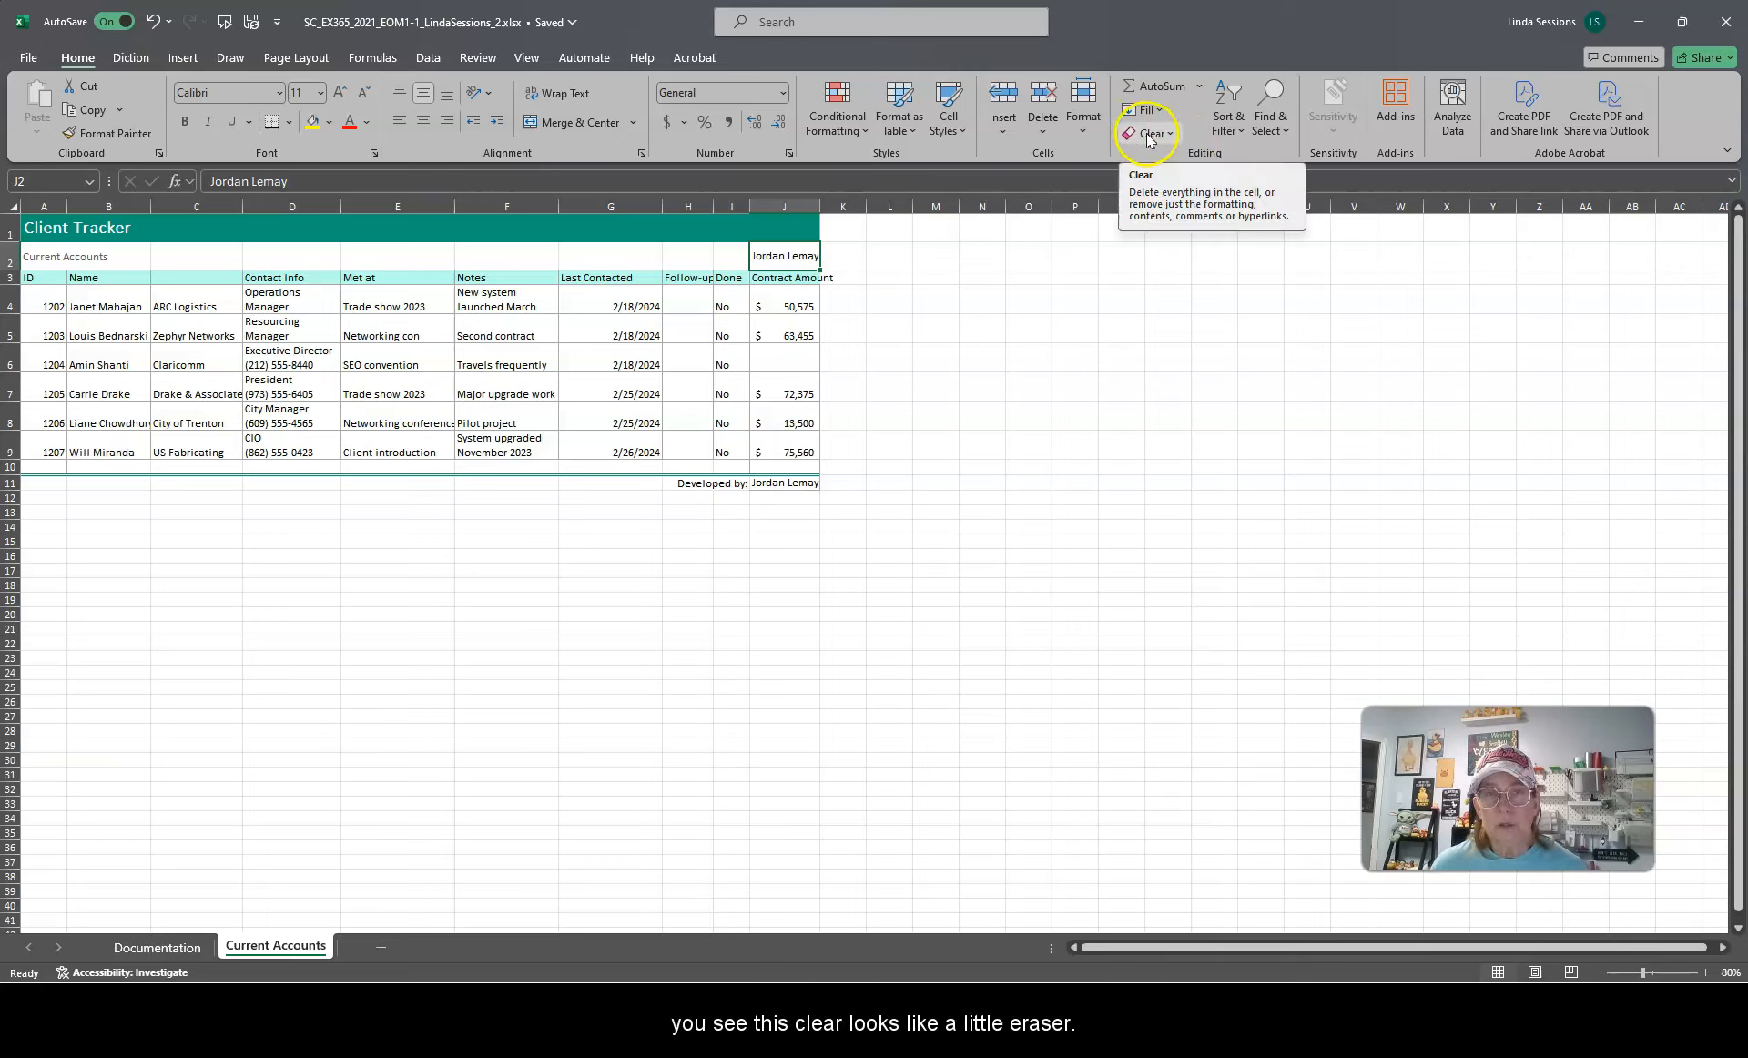
click(1180, 135)
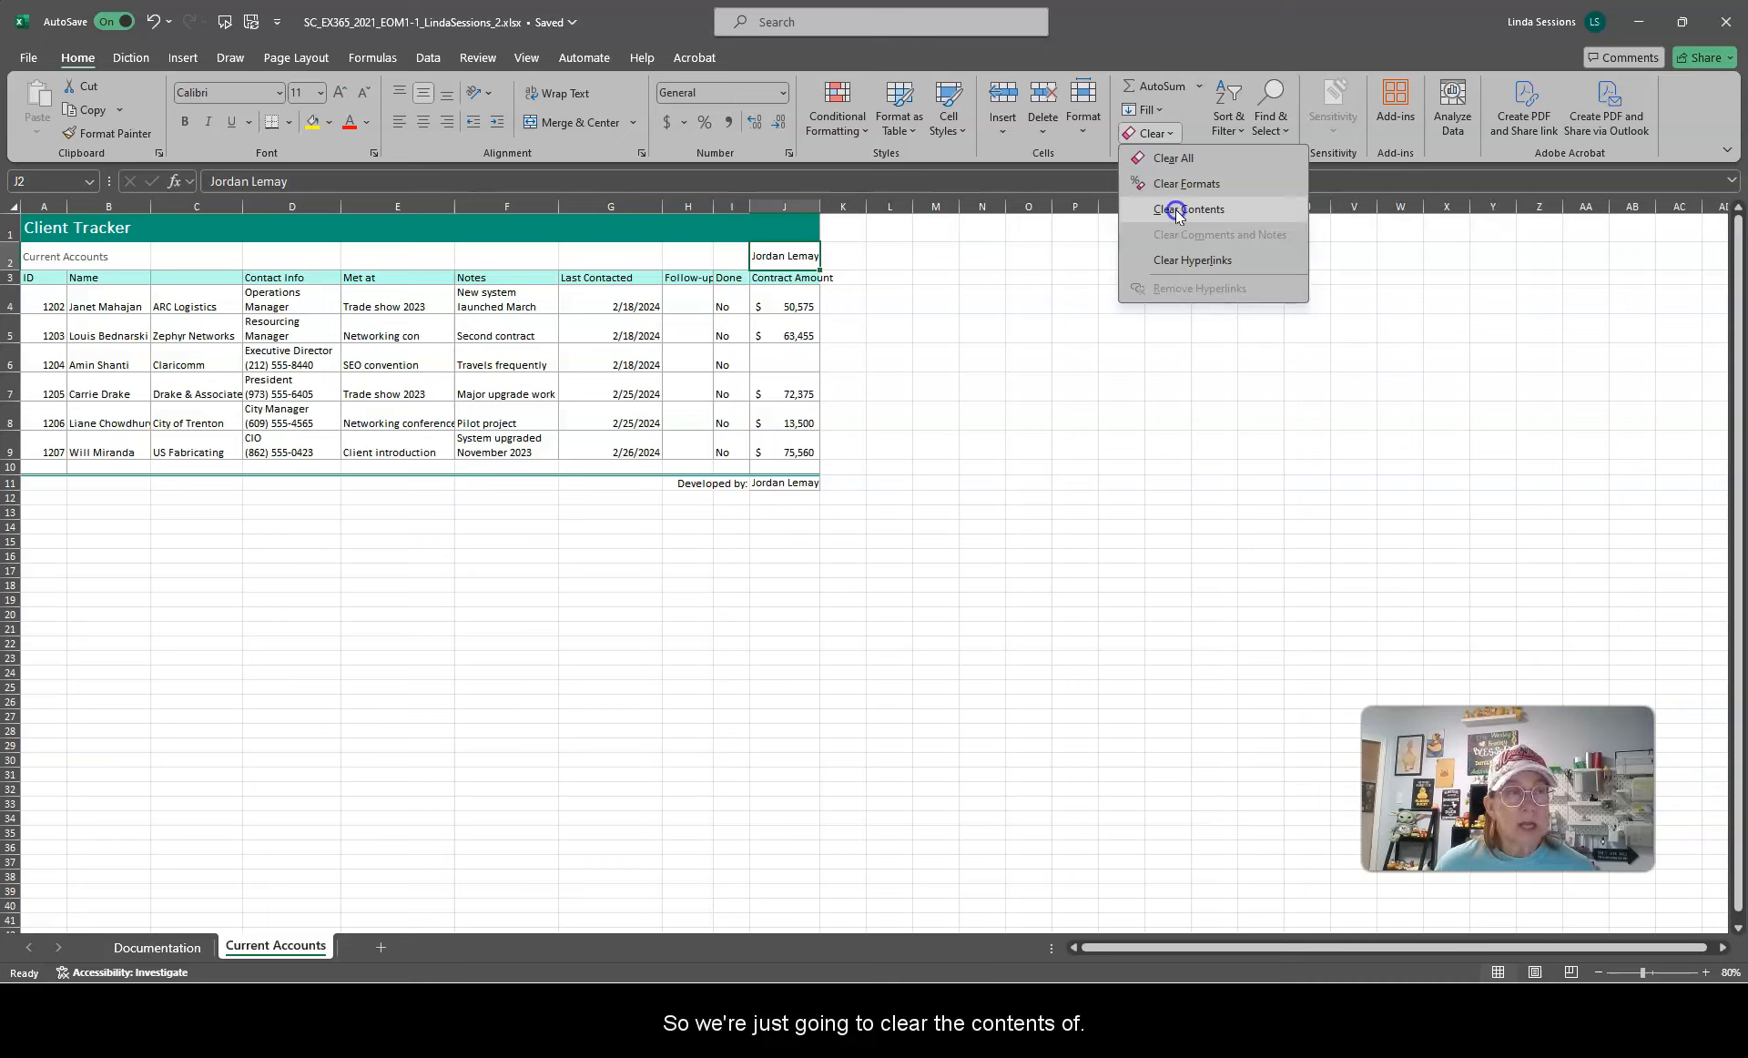
click(1176, 211)
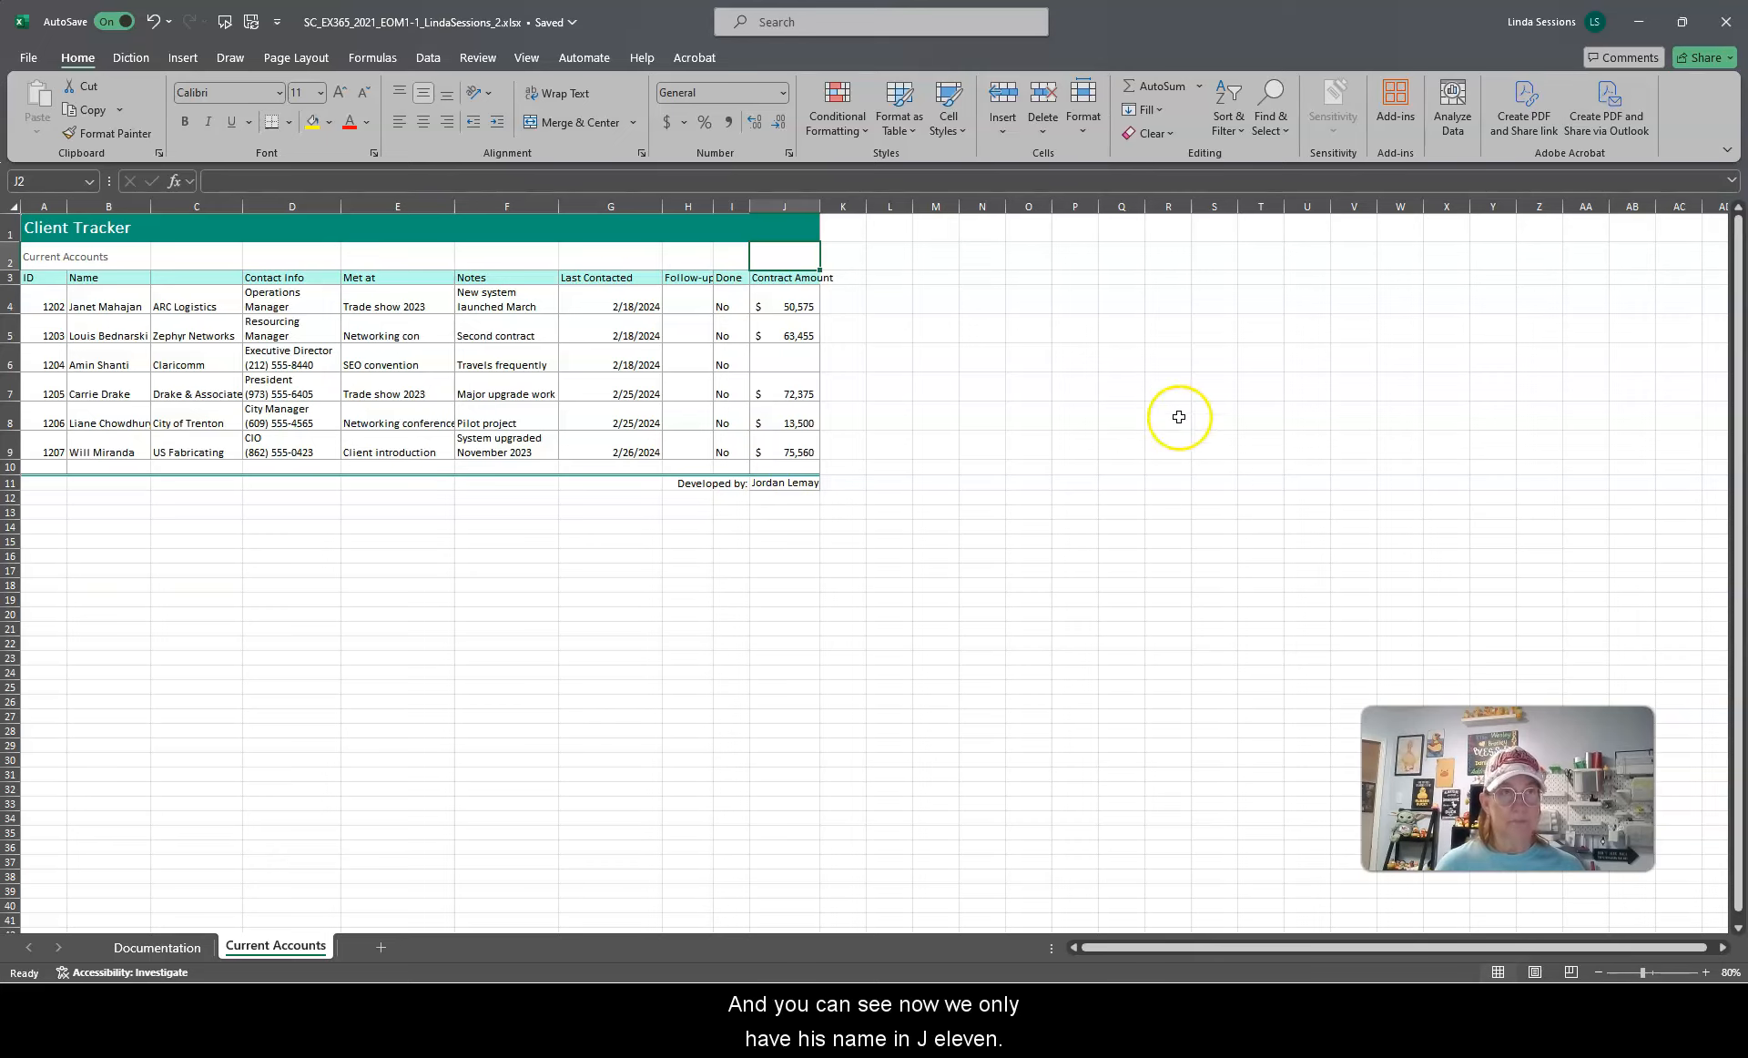
Step: Enter Company as the column heading in cell C3
drag(457, 237, 0, 352)
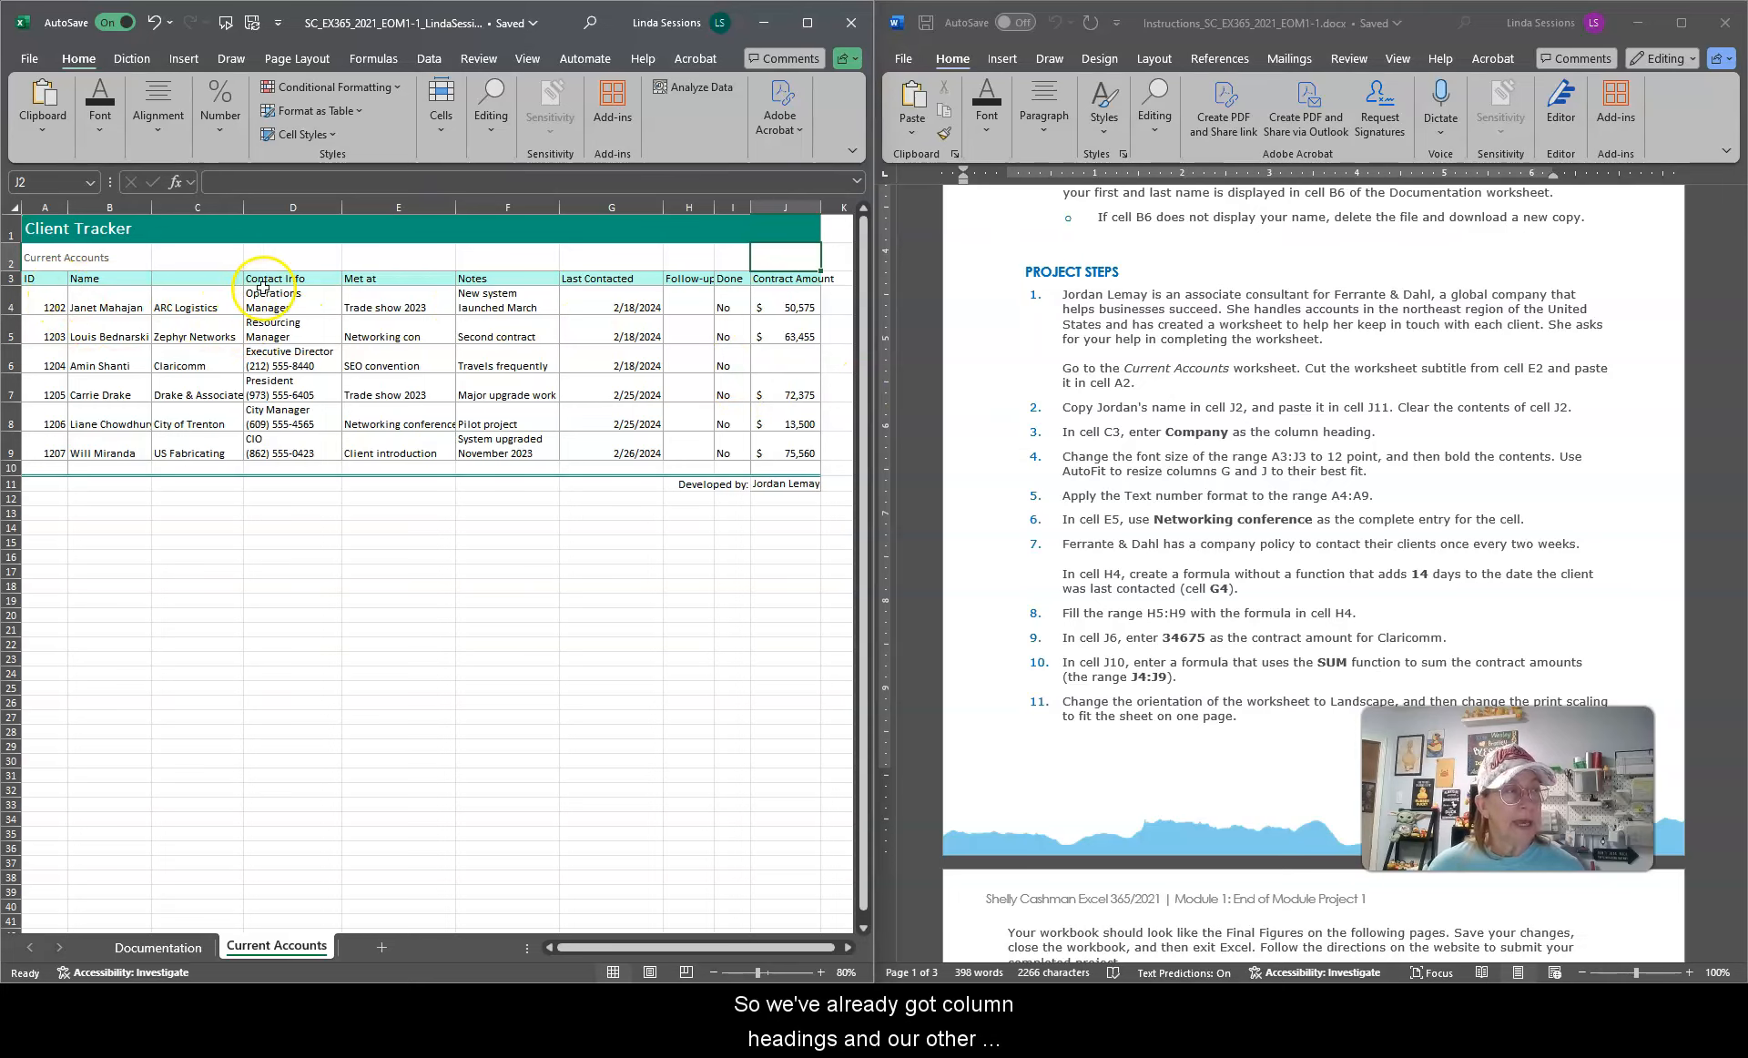
click(176, 279)
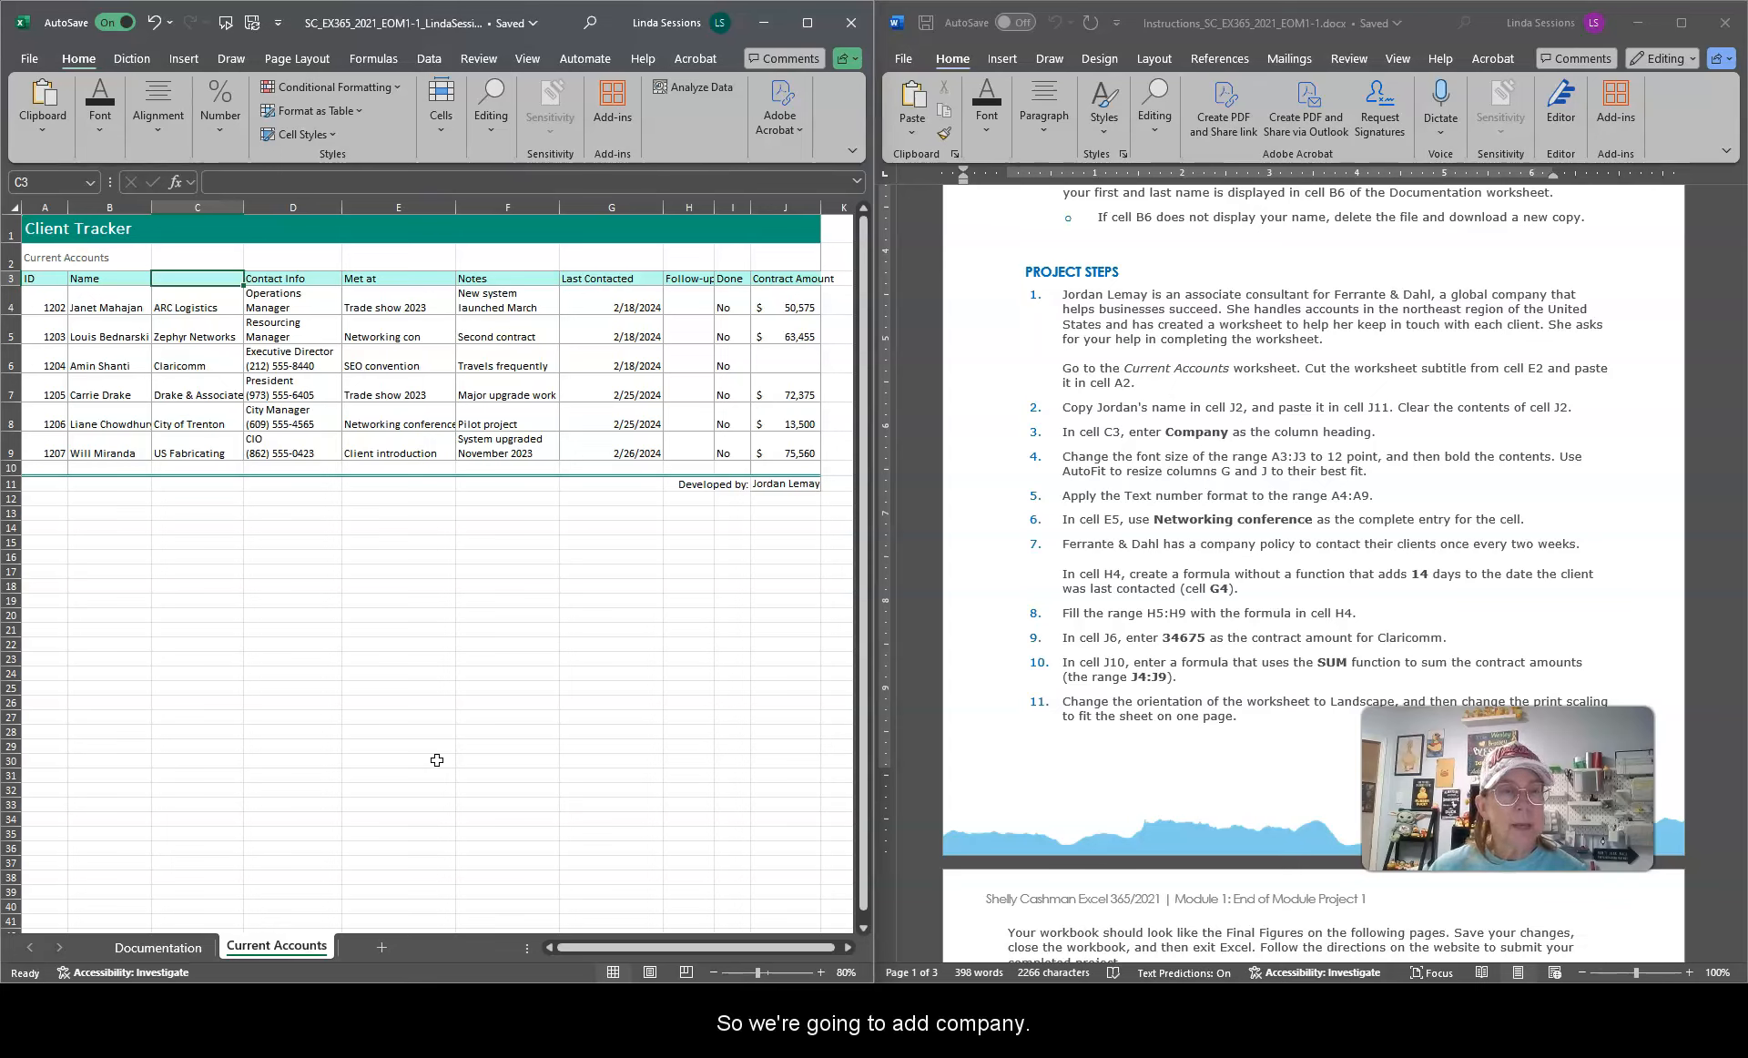
text(Comany)
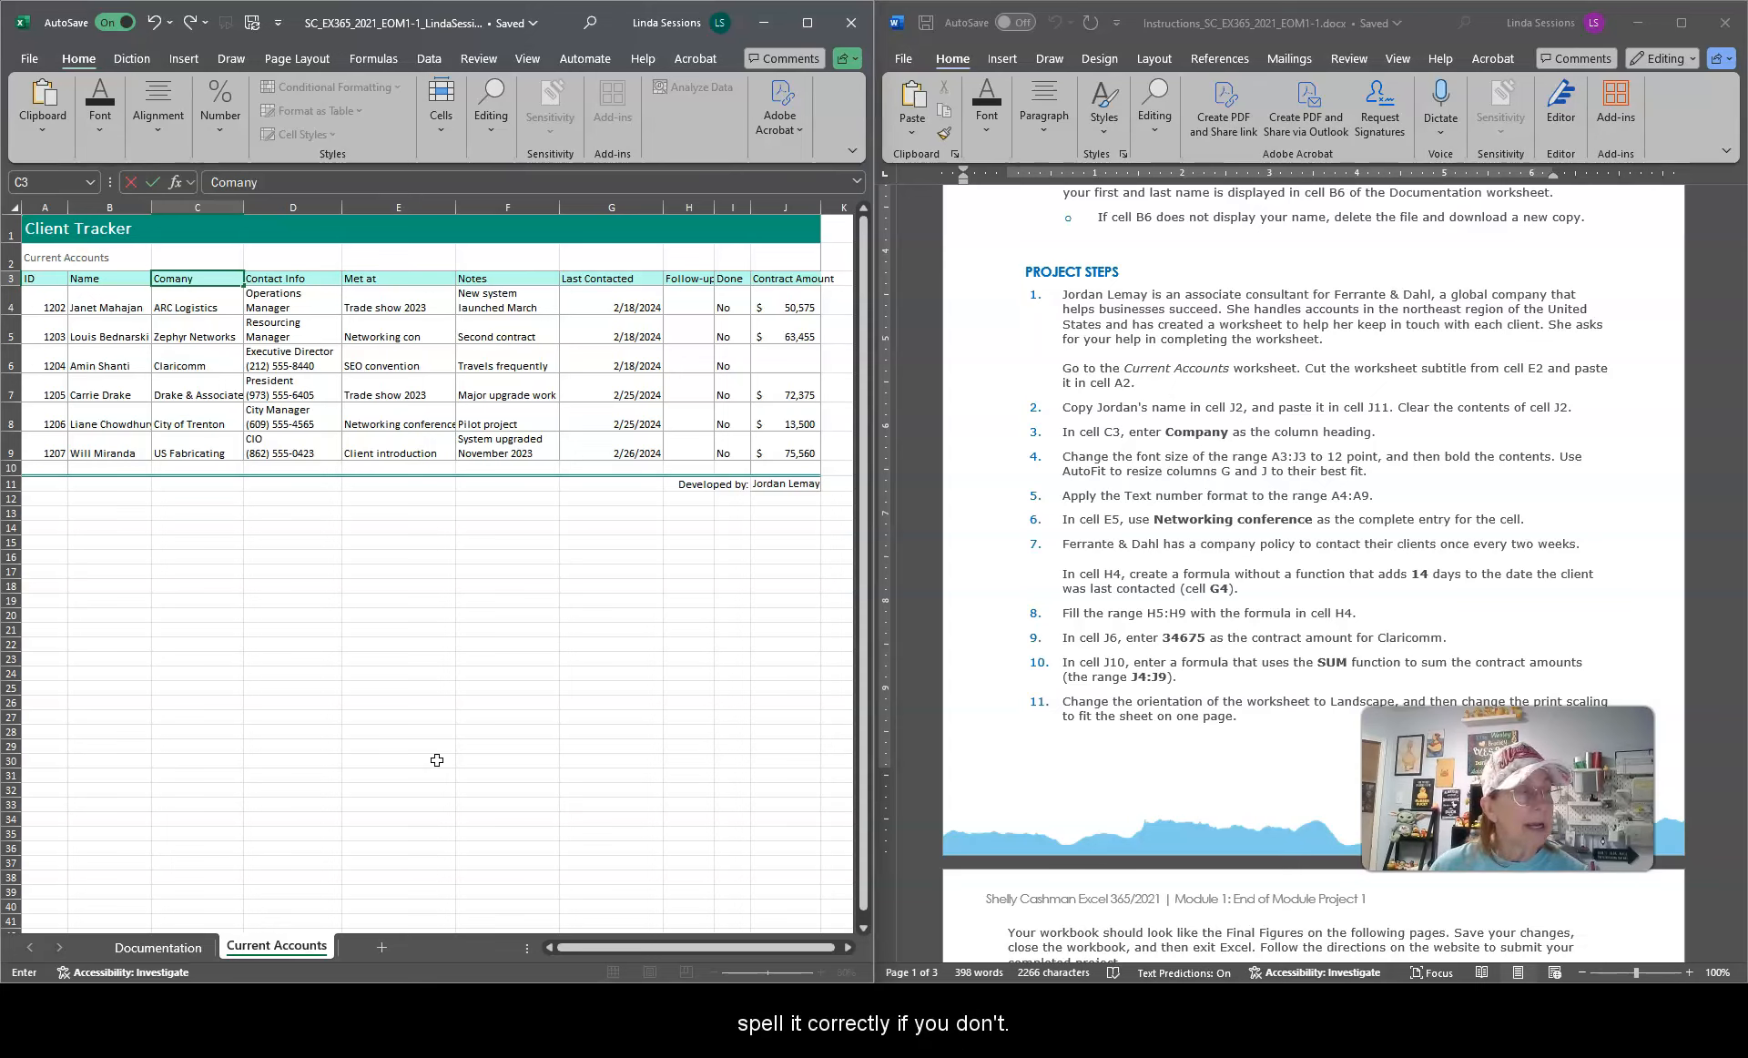
key(Left)
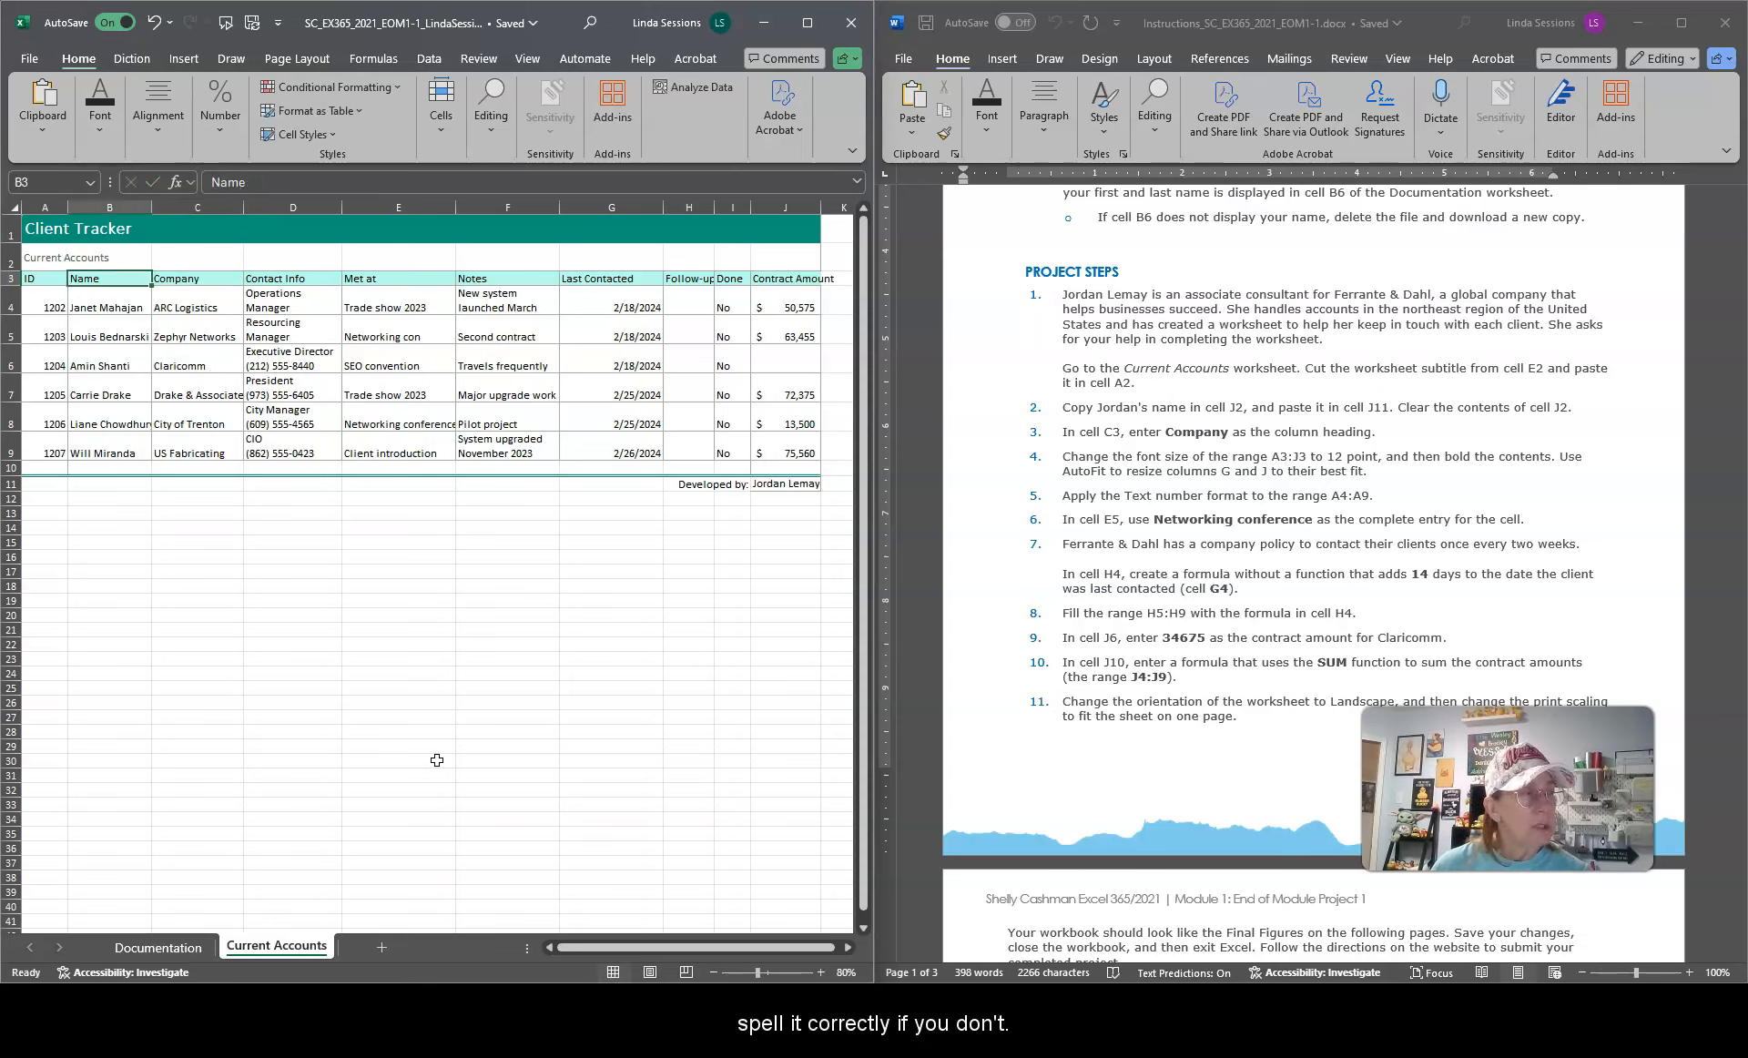
click(221, 274)
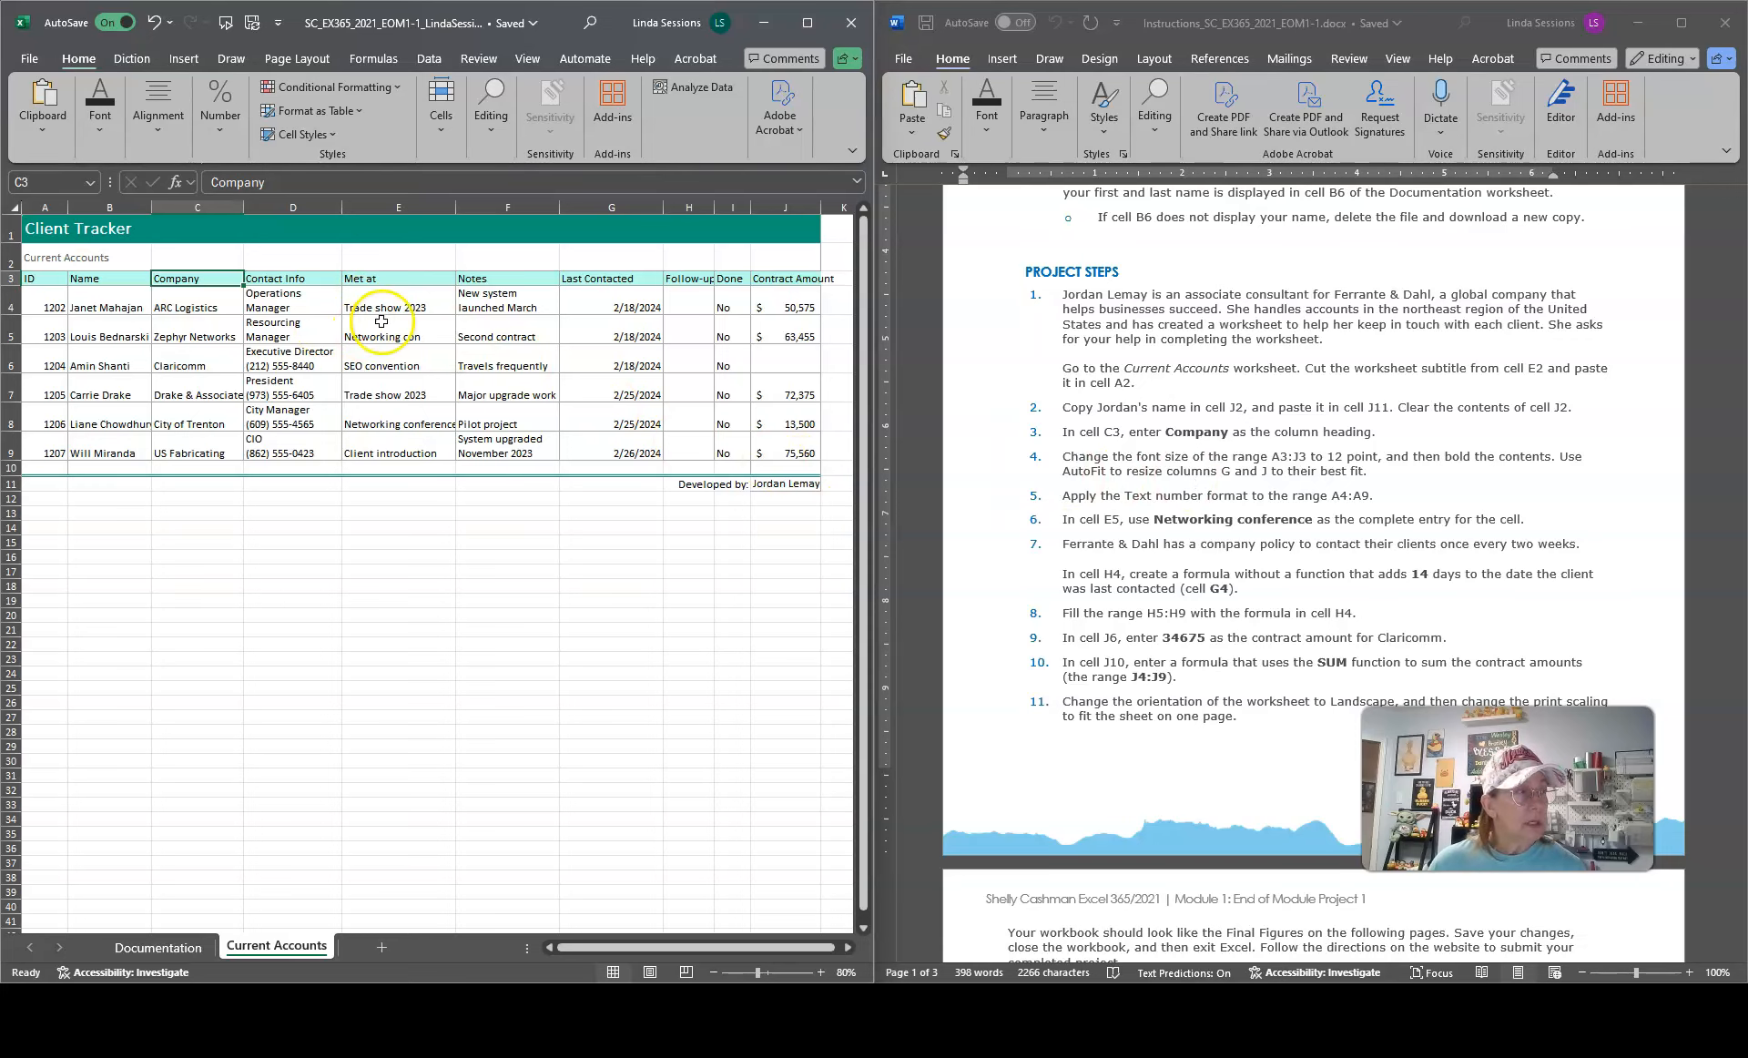
click(48, 278)
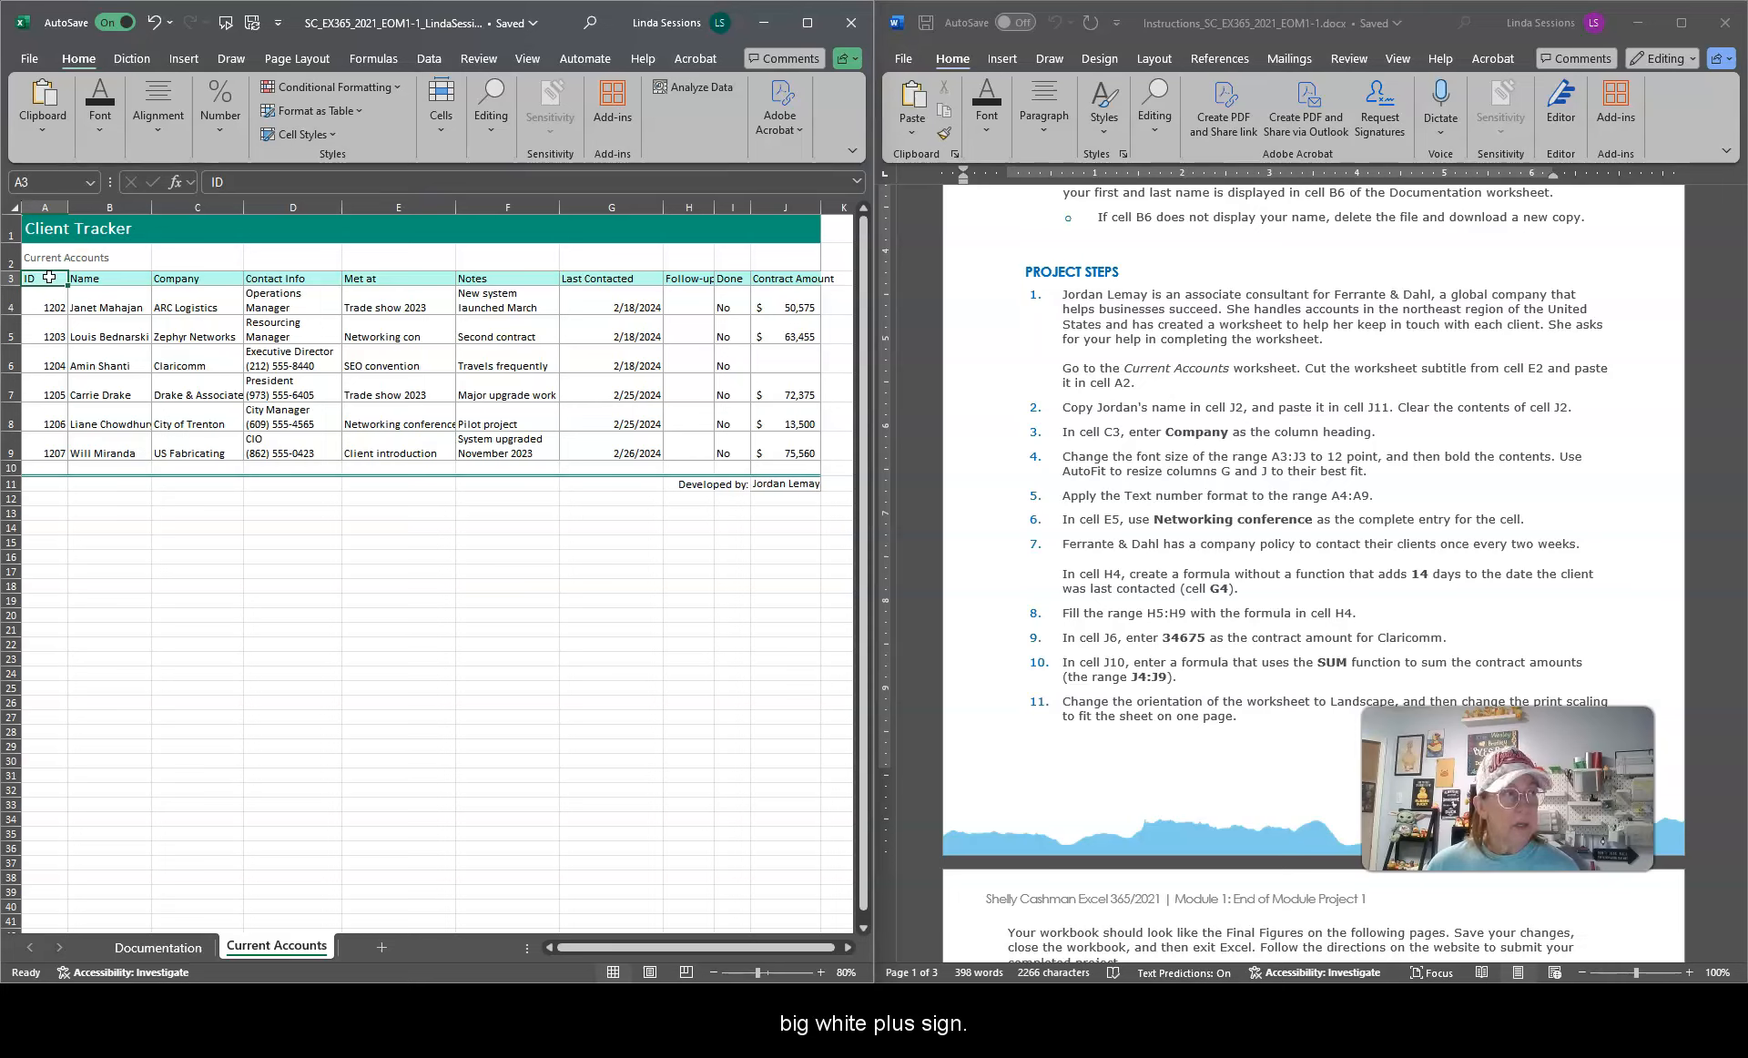
drag(49, 278, 49, 278)
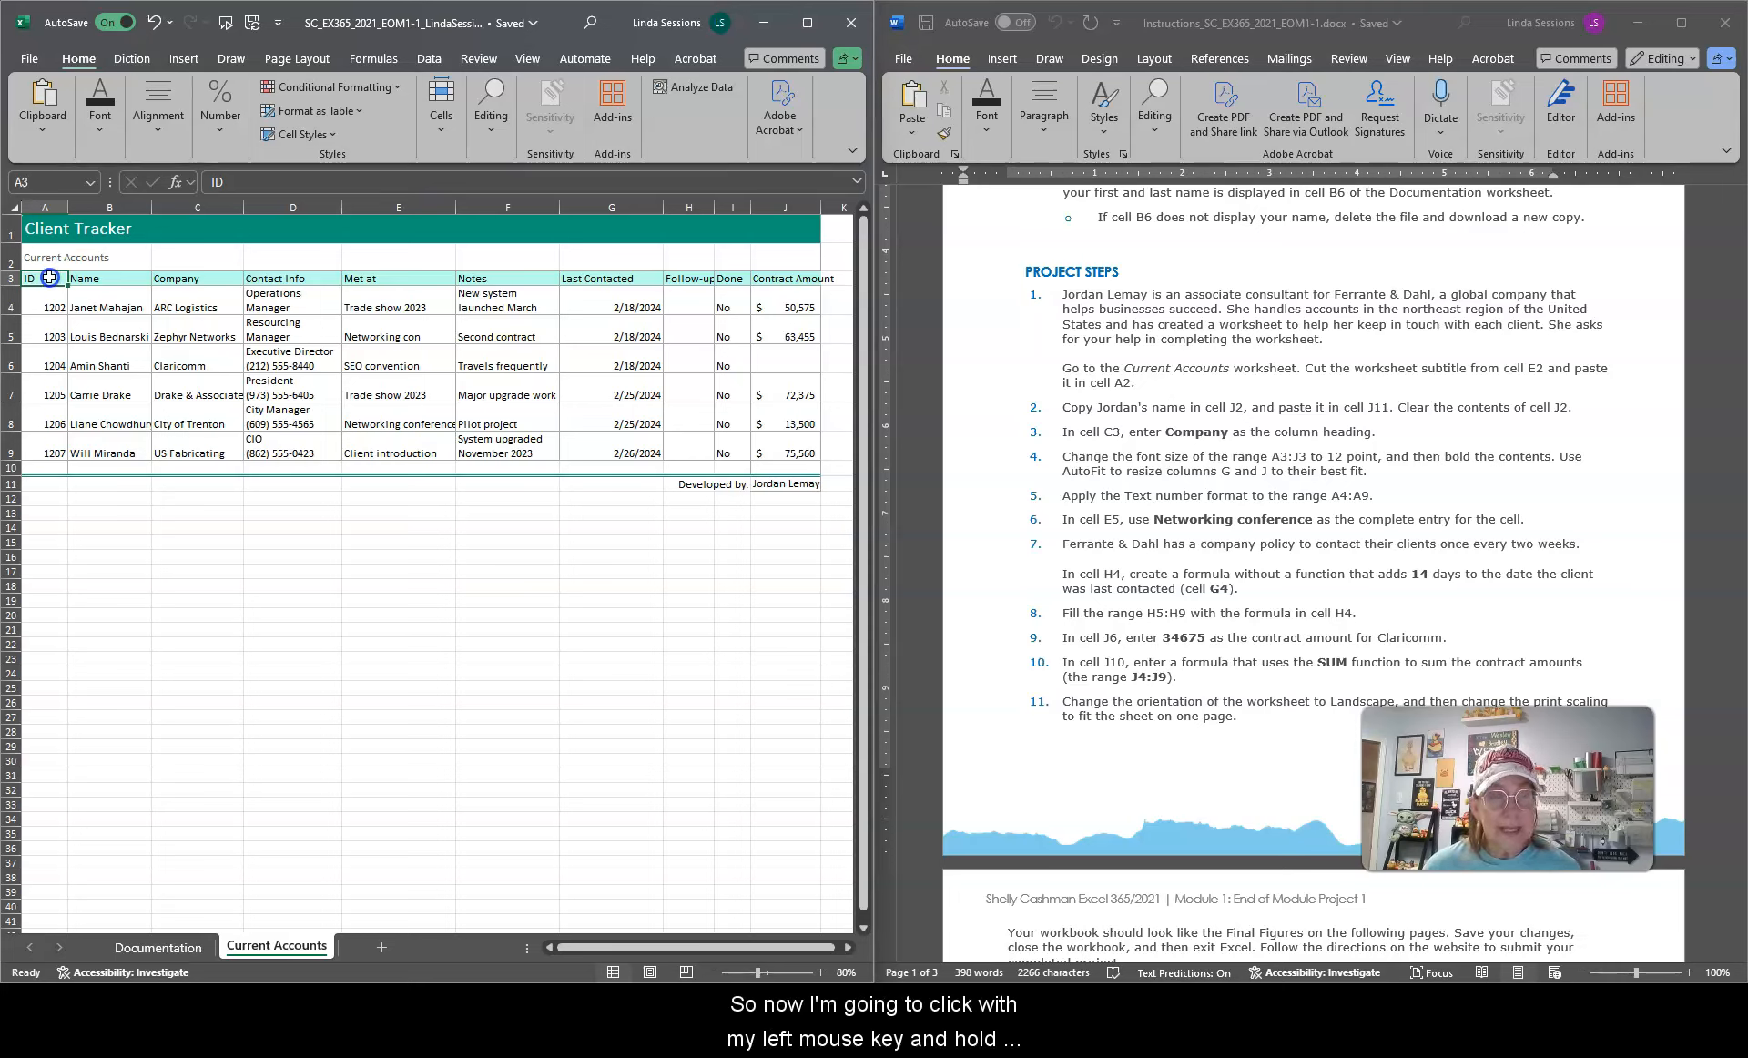
drag(49, 278, 806, 284)
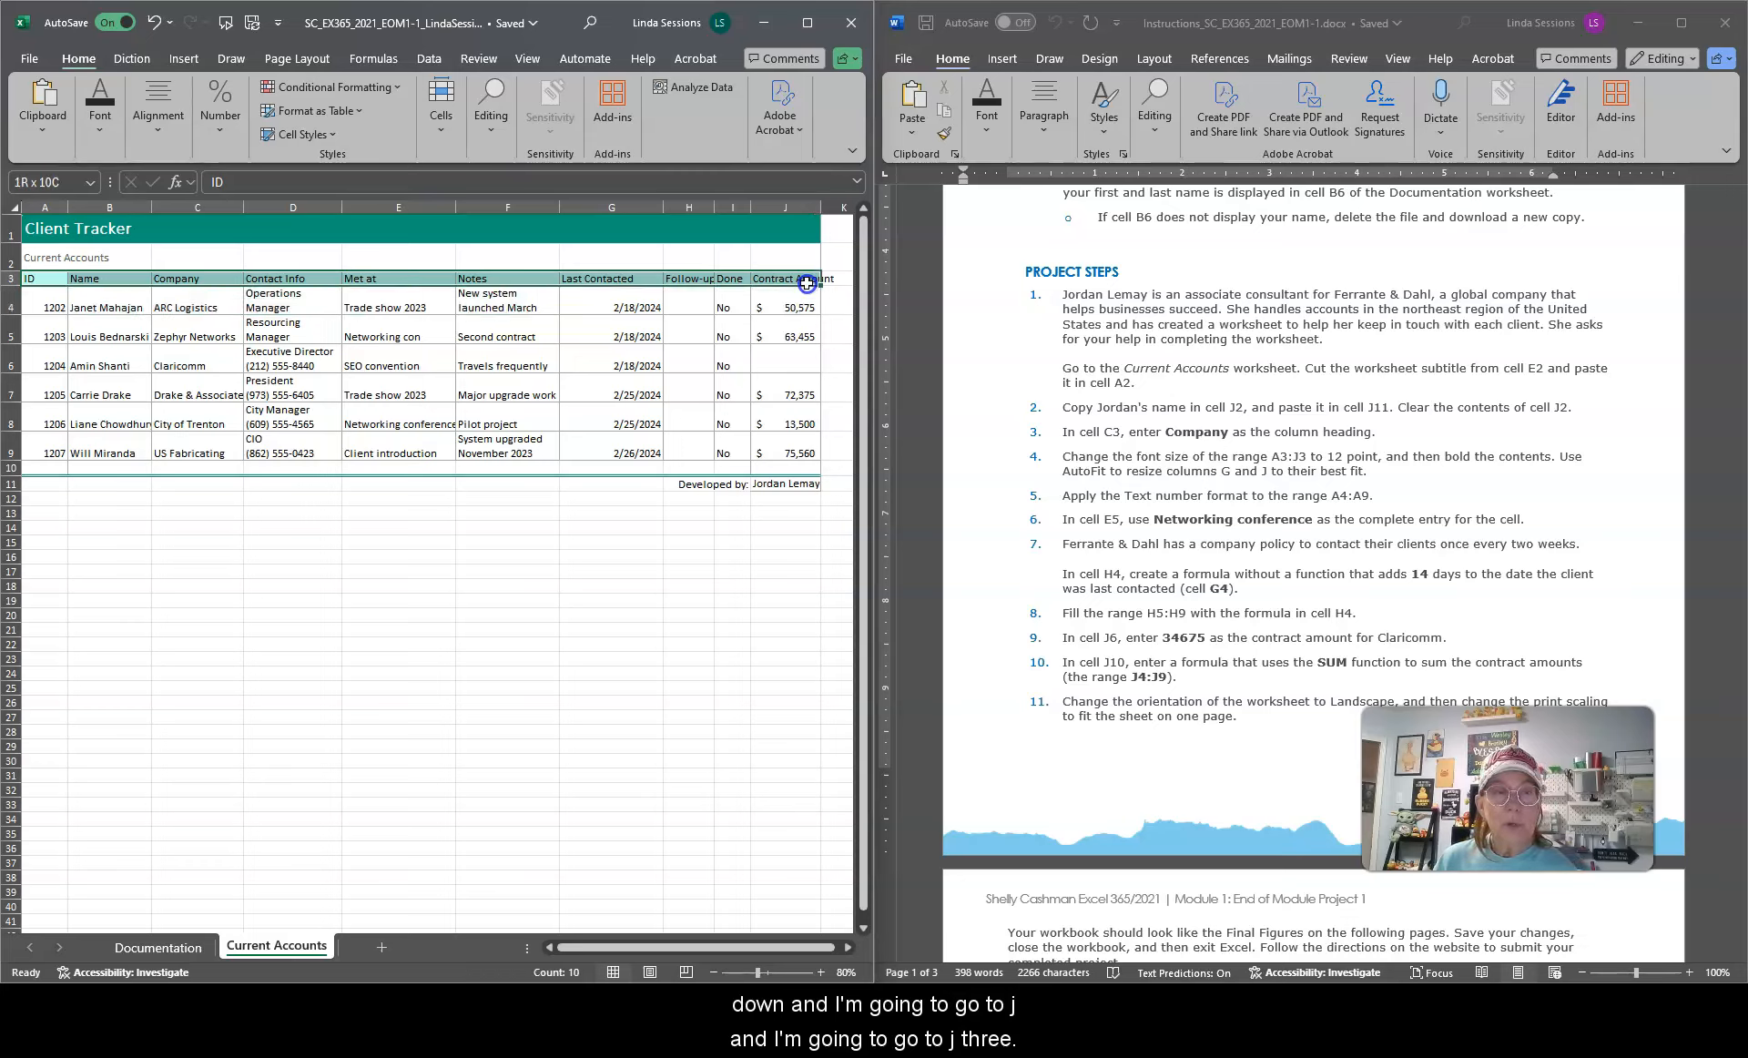
drag(807, 284, 807, 284)
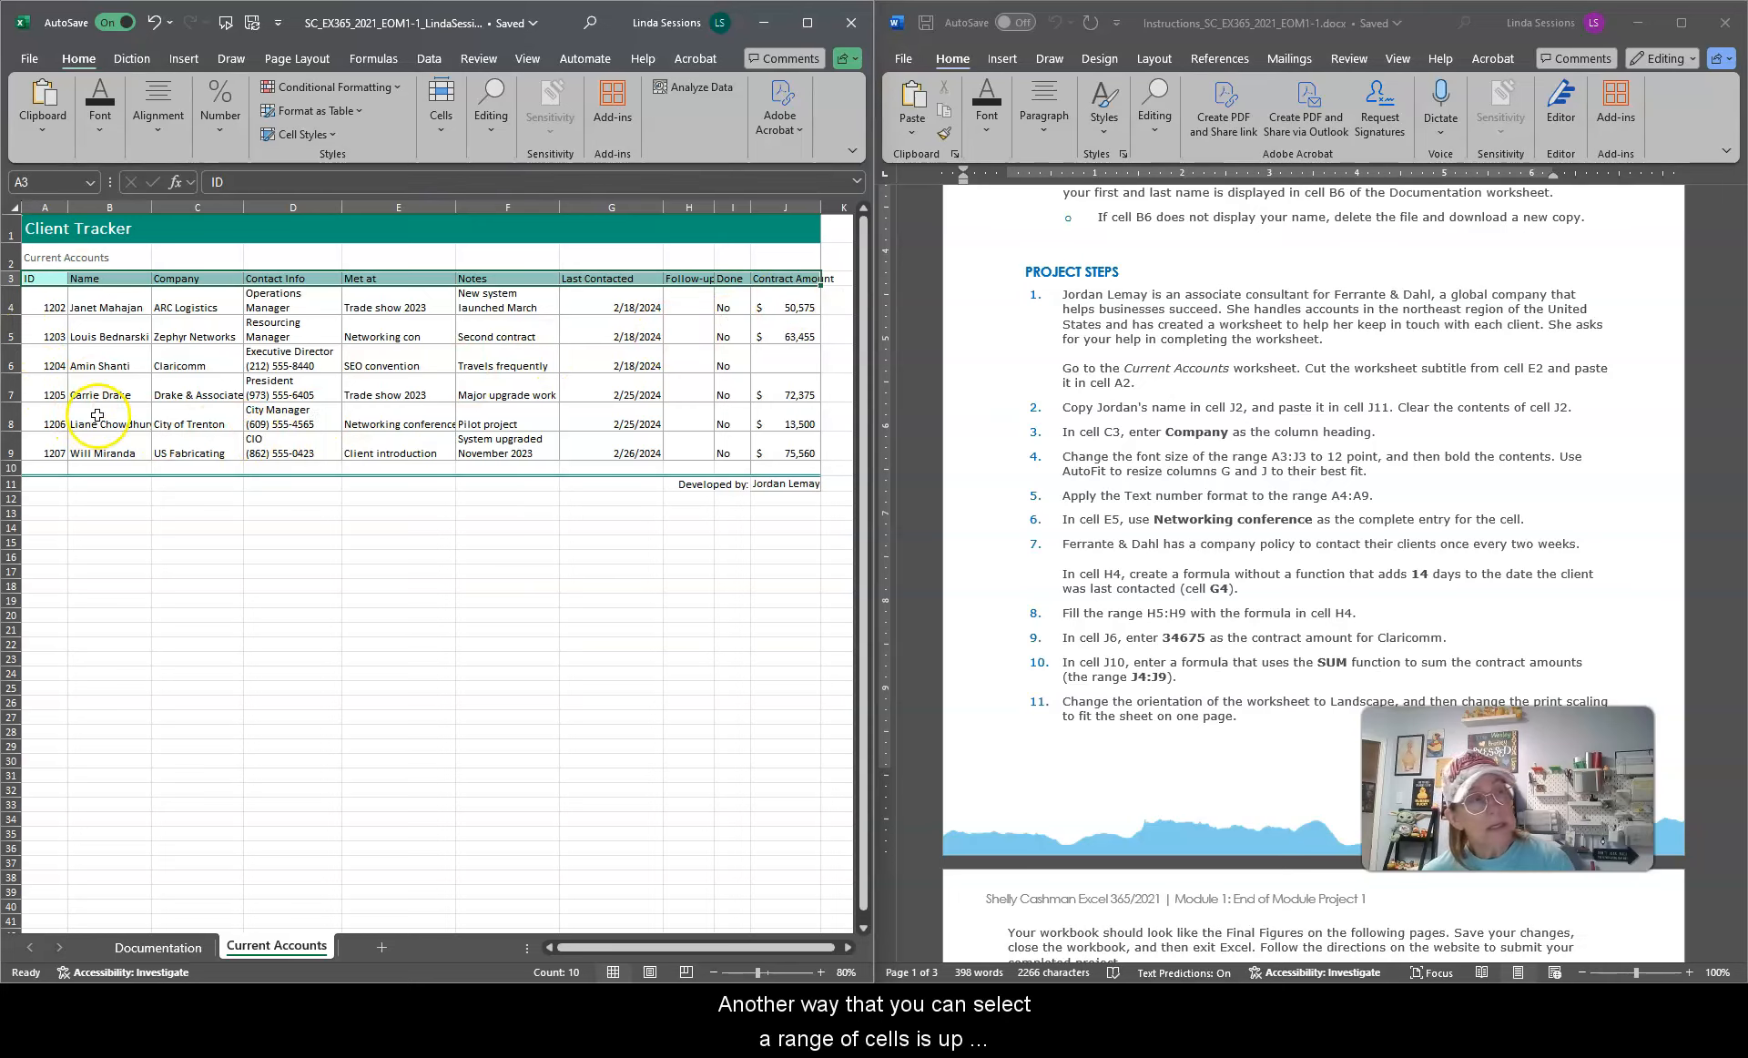
click(99, 358)
Step: Select the range A3:J3 and set its font size to 12 point and bold
click(47, 182)
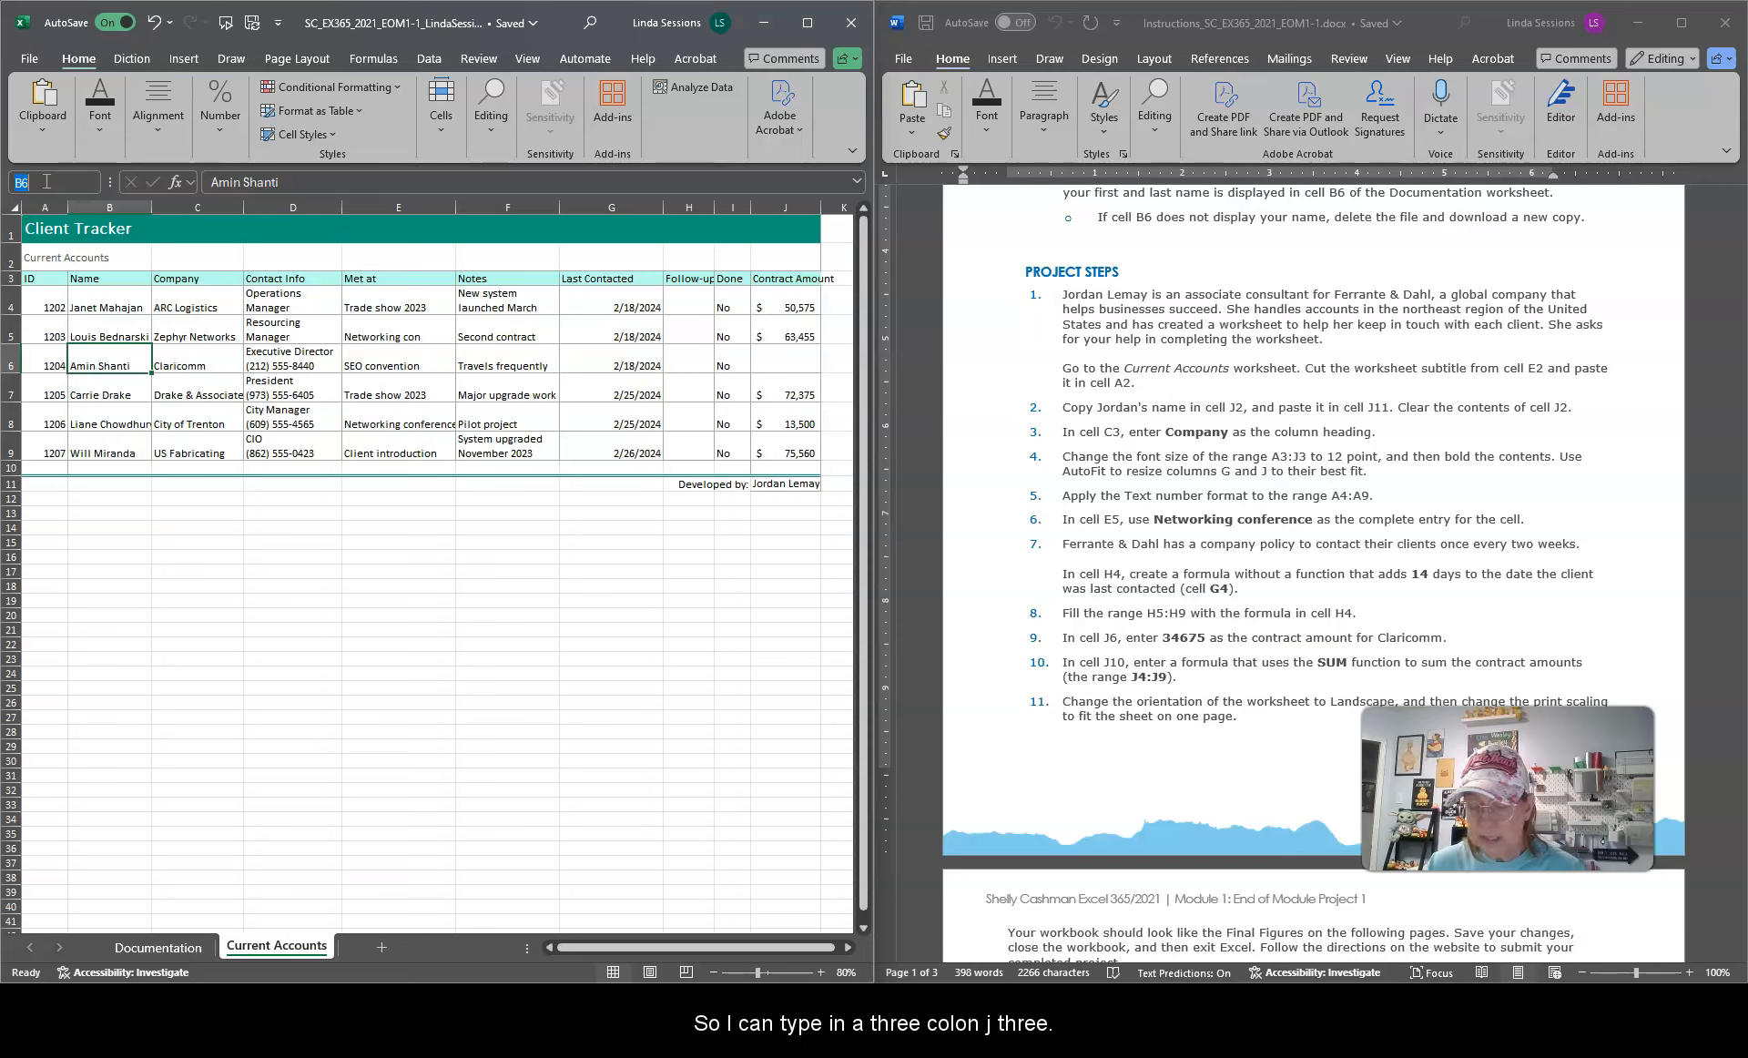
text(a3)
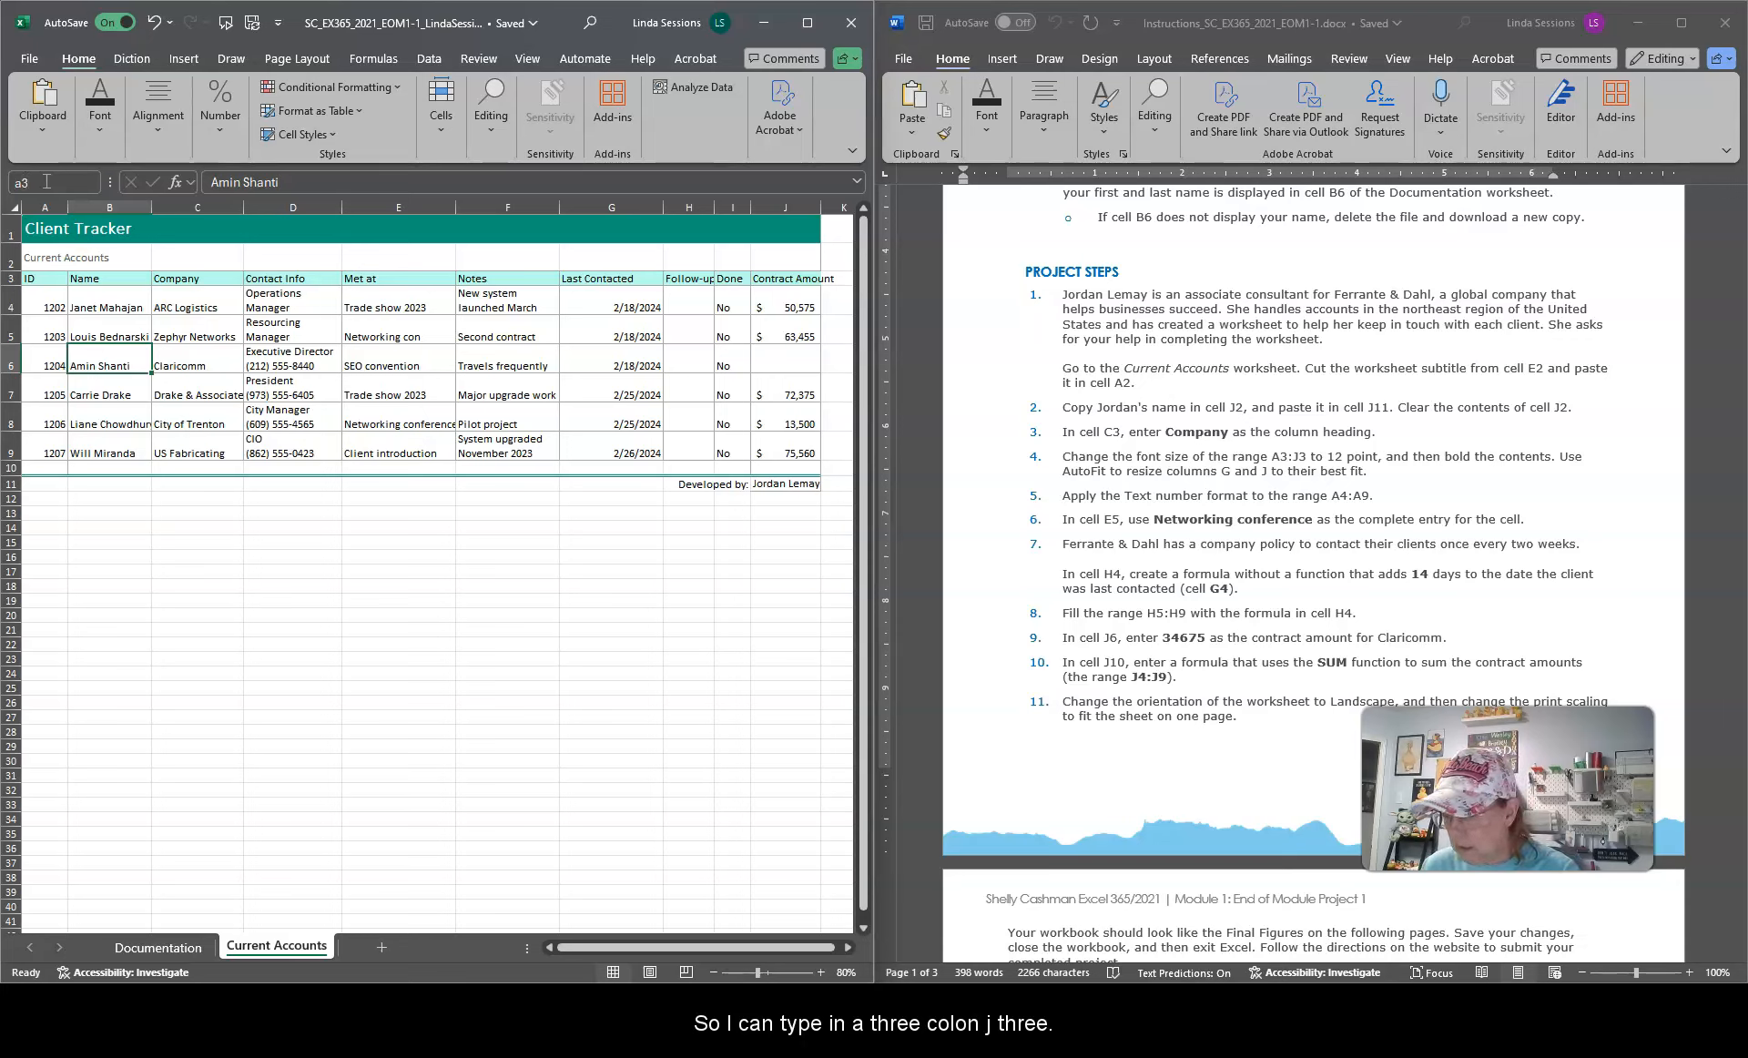
text(:j)
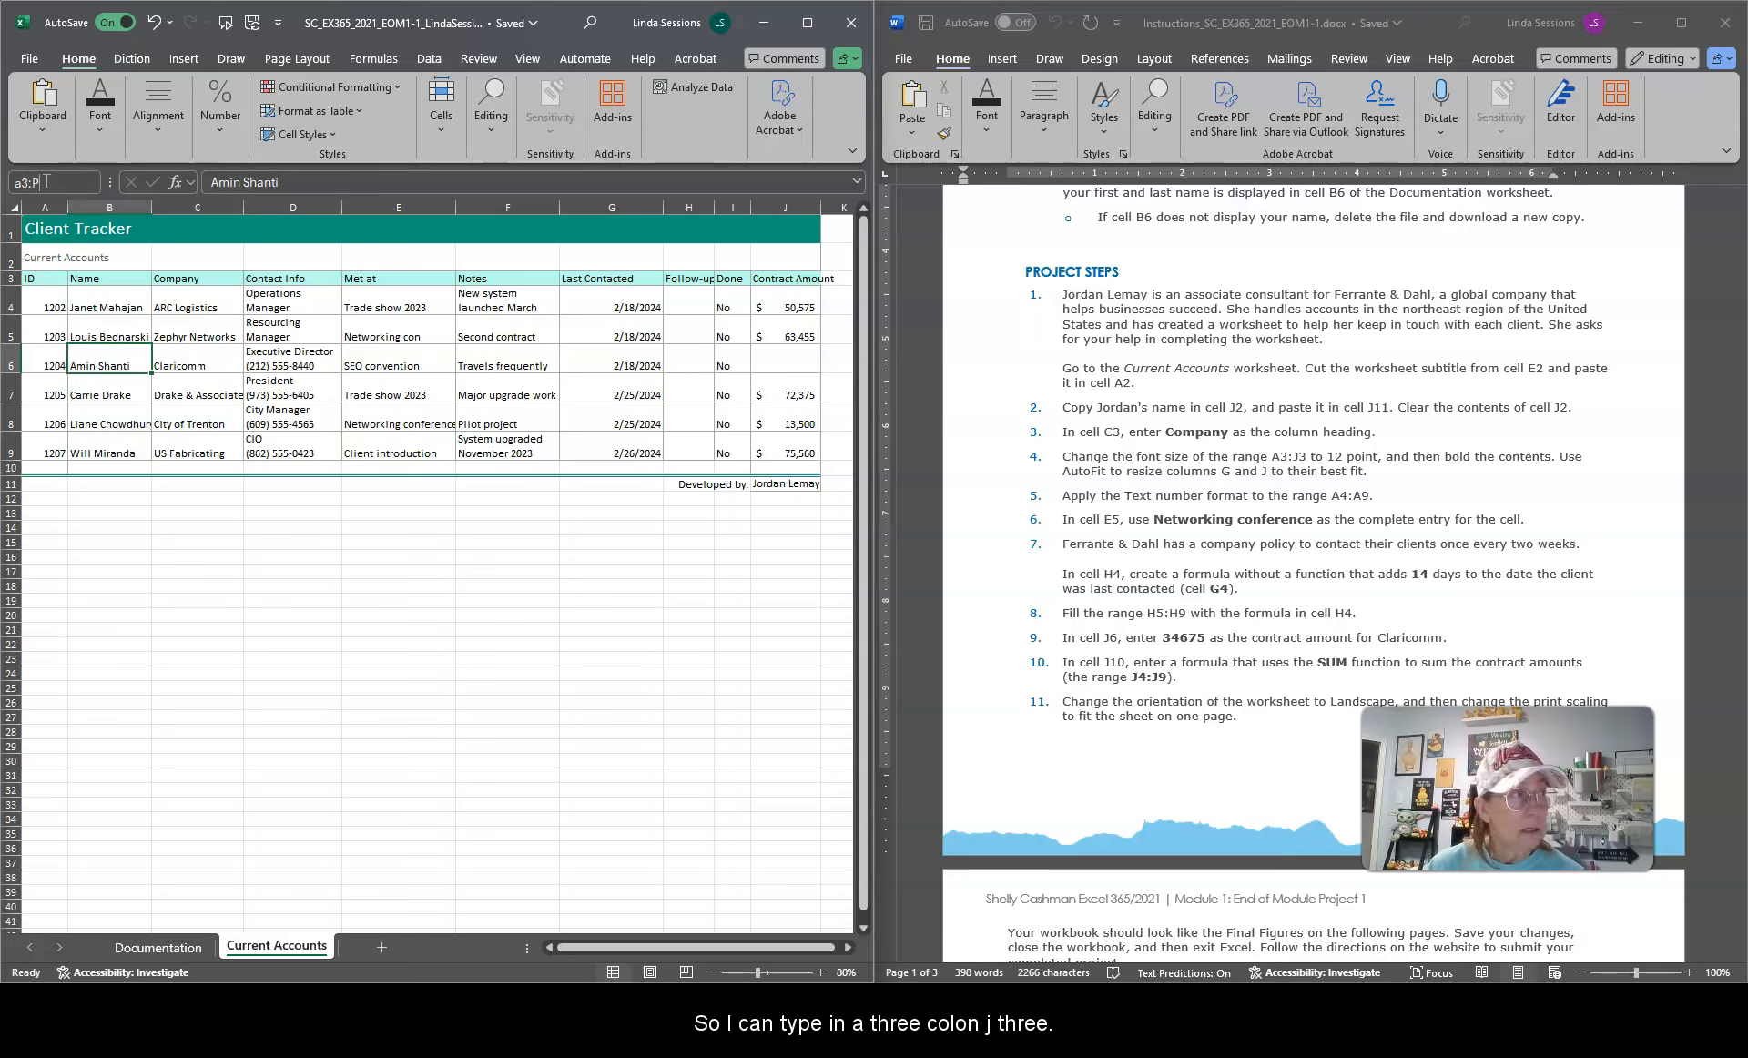
key(BackSpace)
text(j)
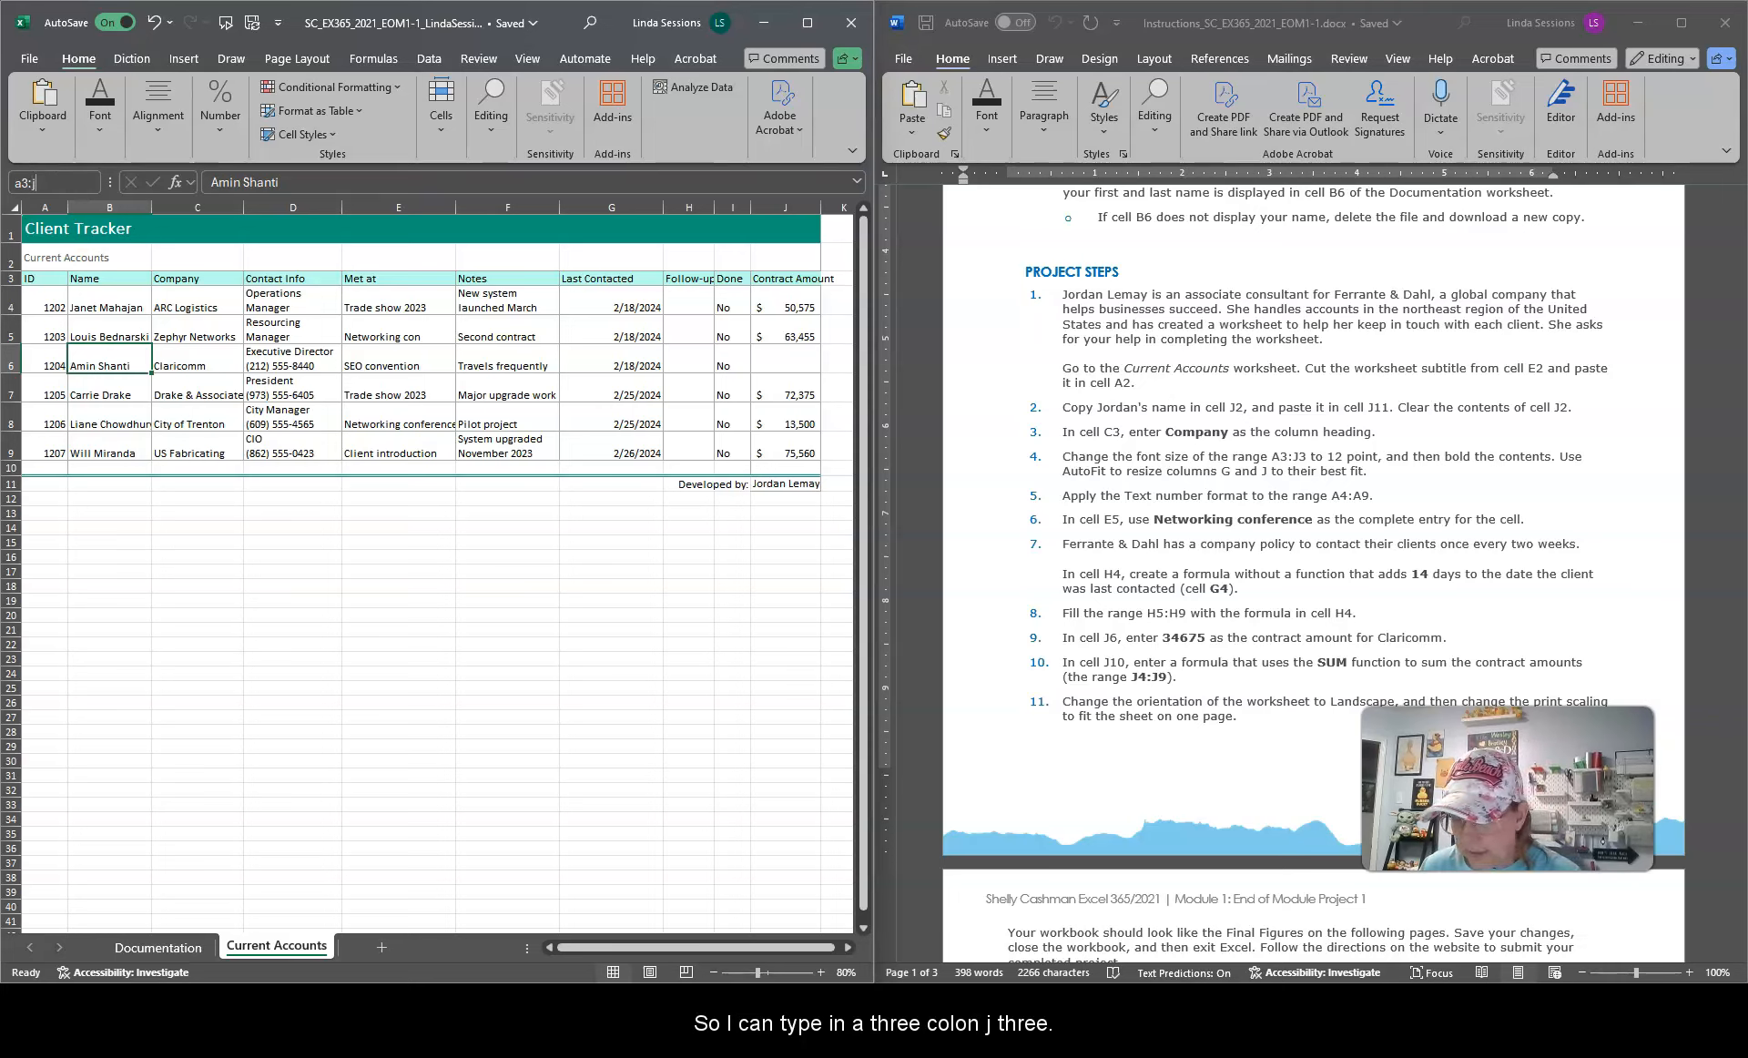
text(3)
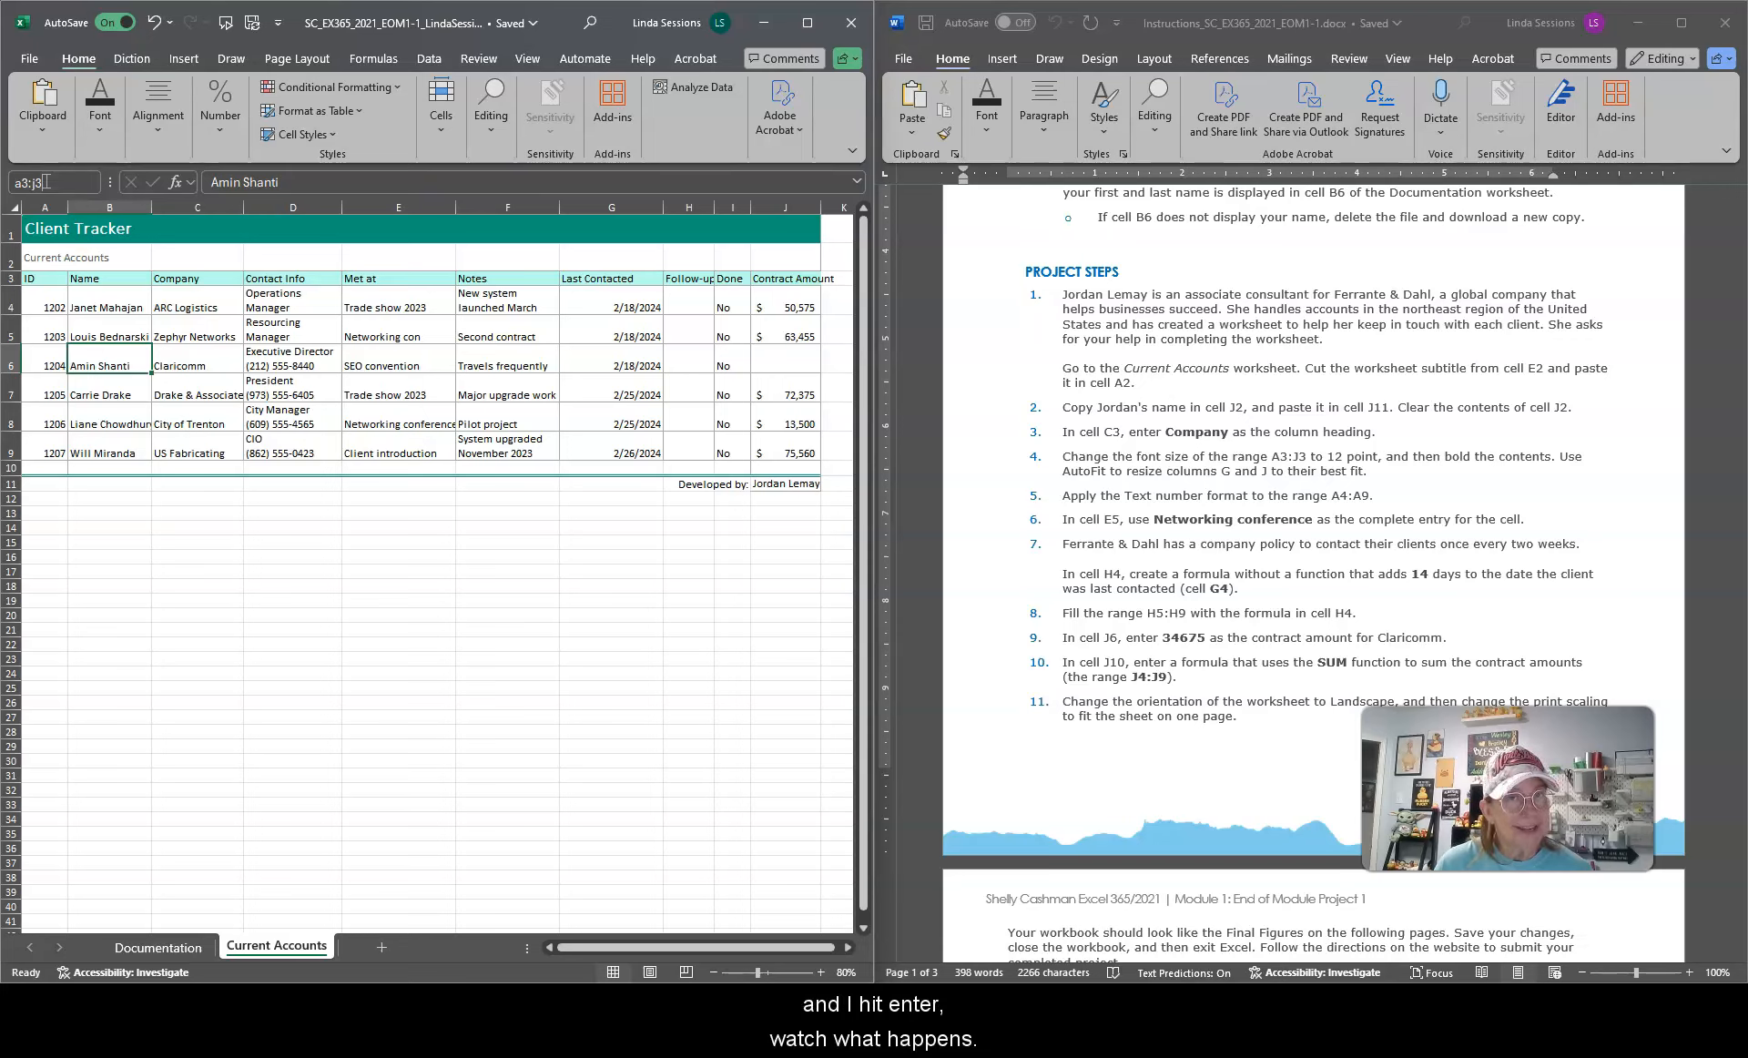
key(Return)
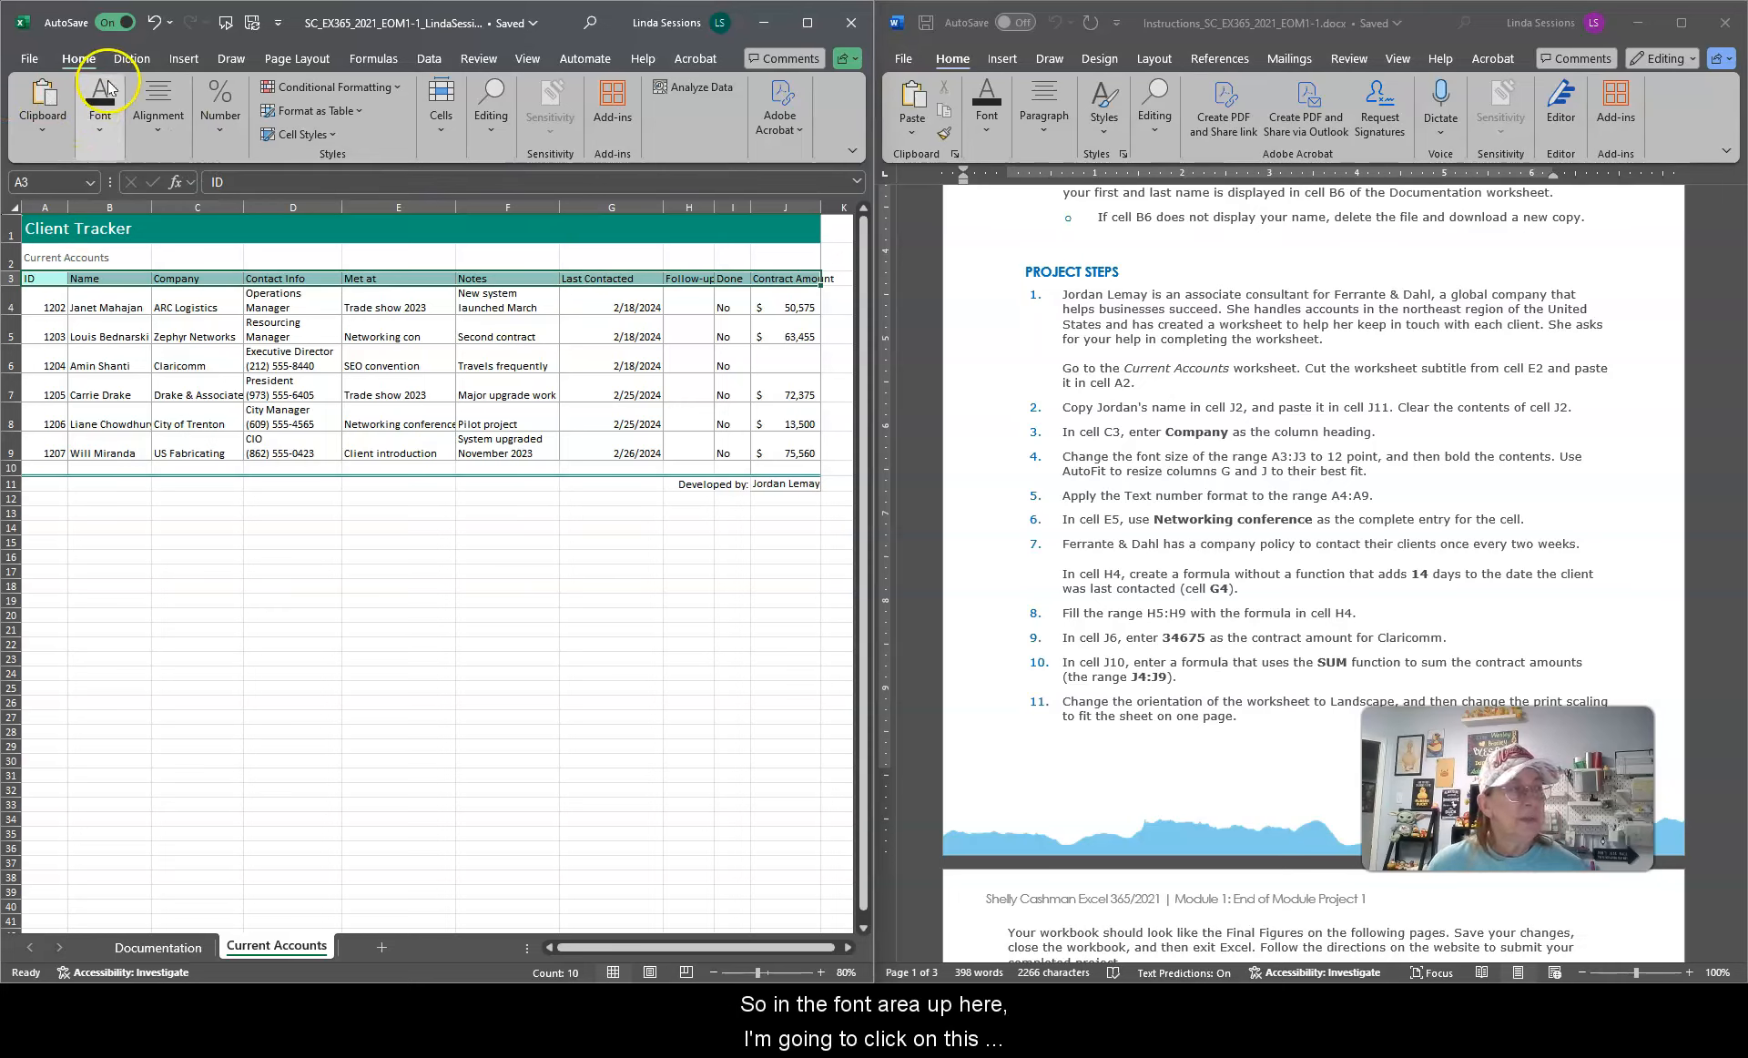
click(101, 135)
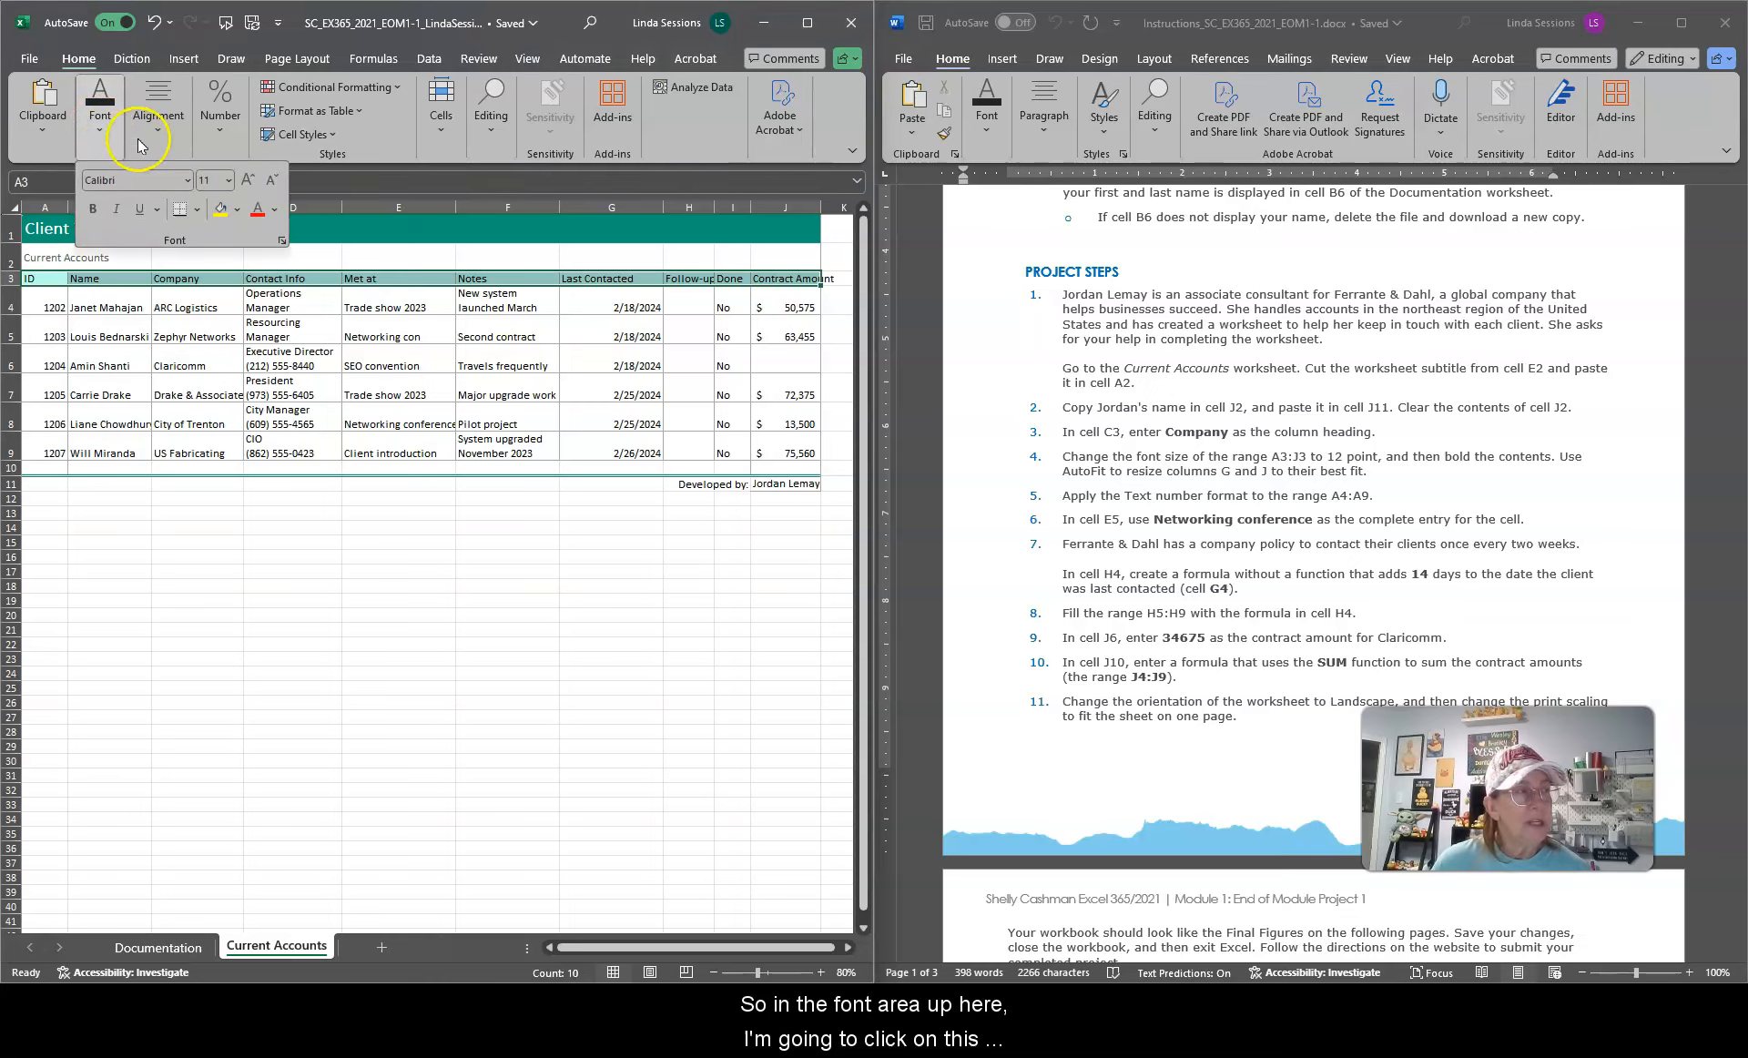
click(228, 181)
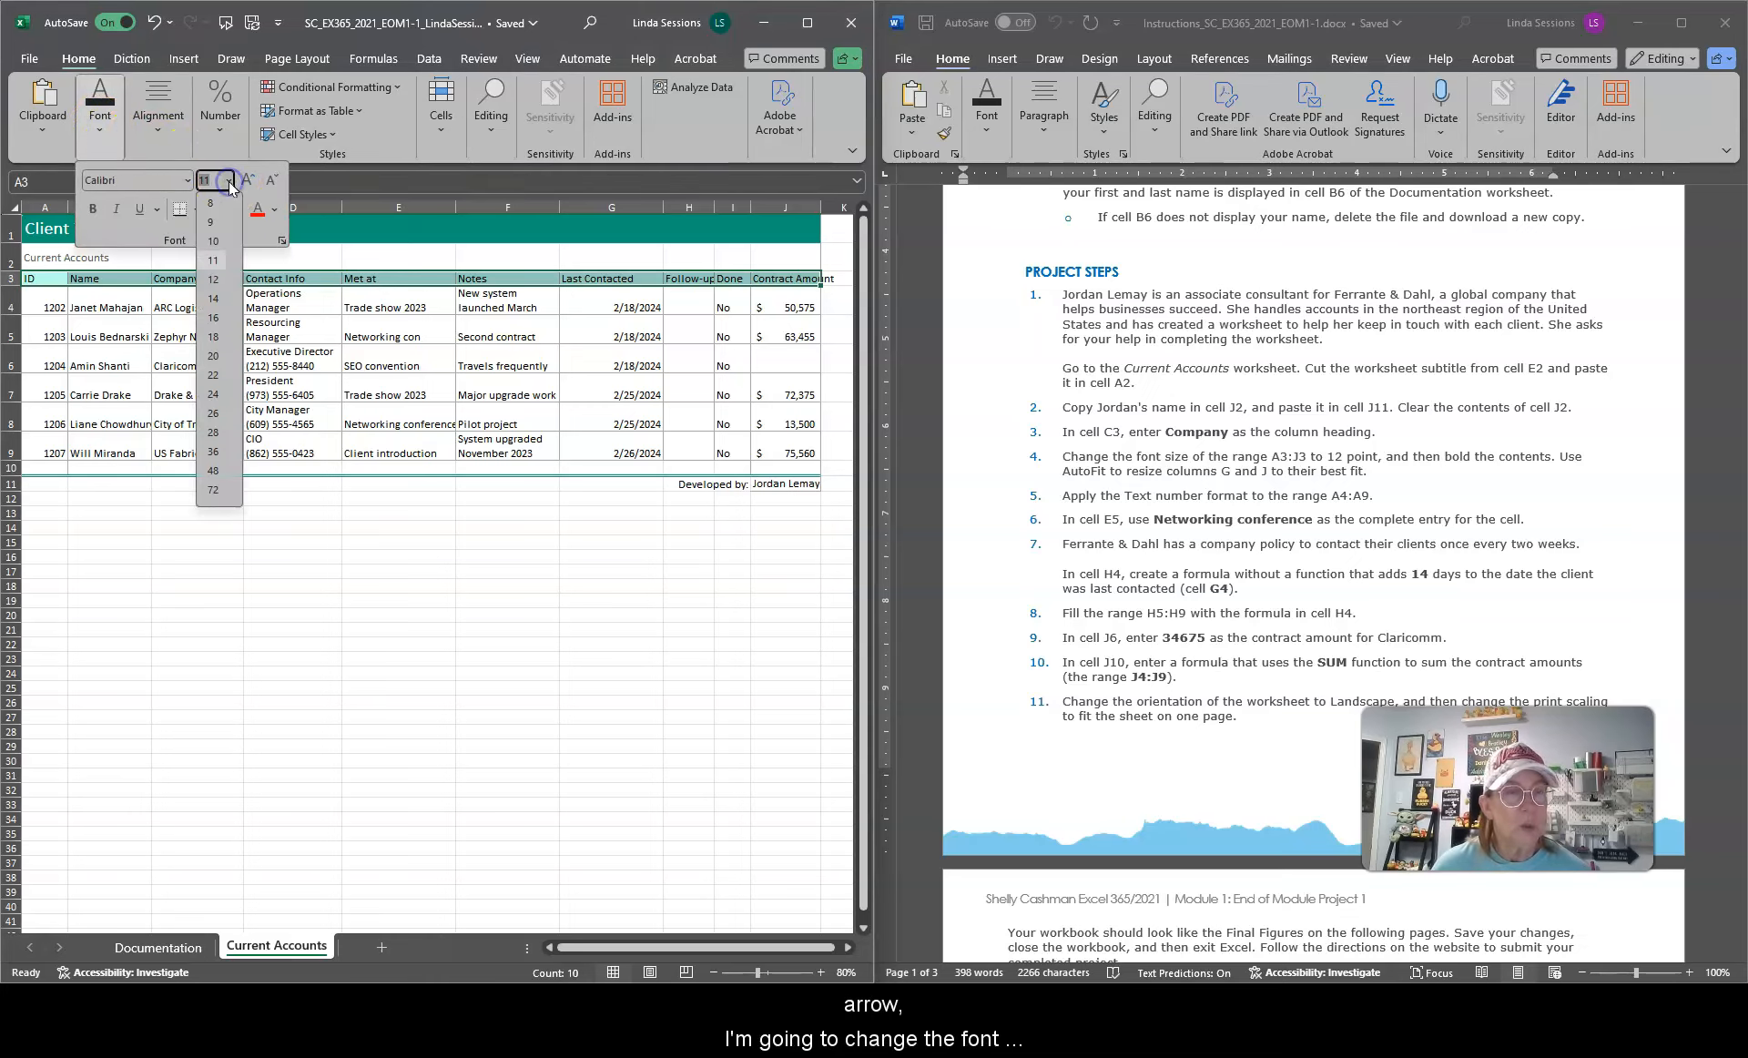
click(215, 280)
click(94, 211)
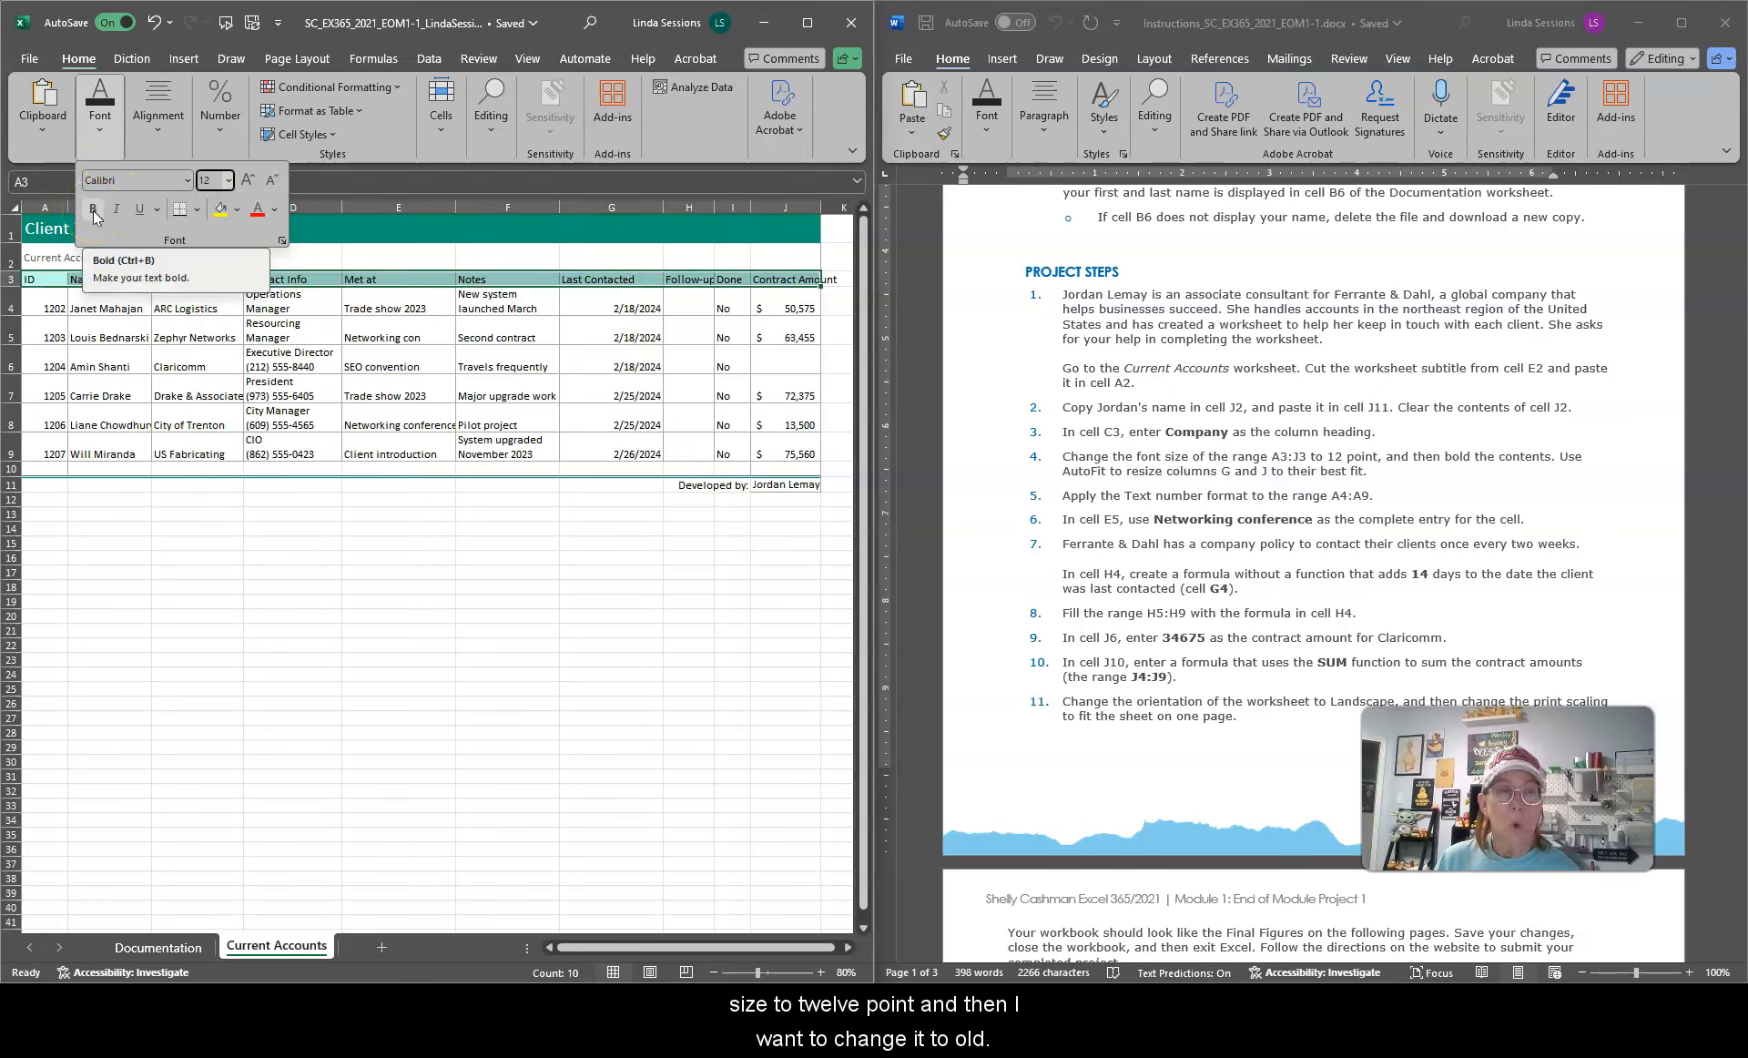
click(94, 211)
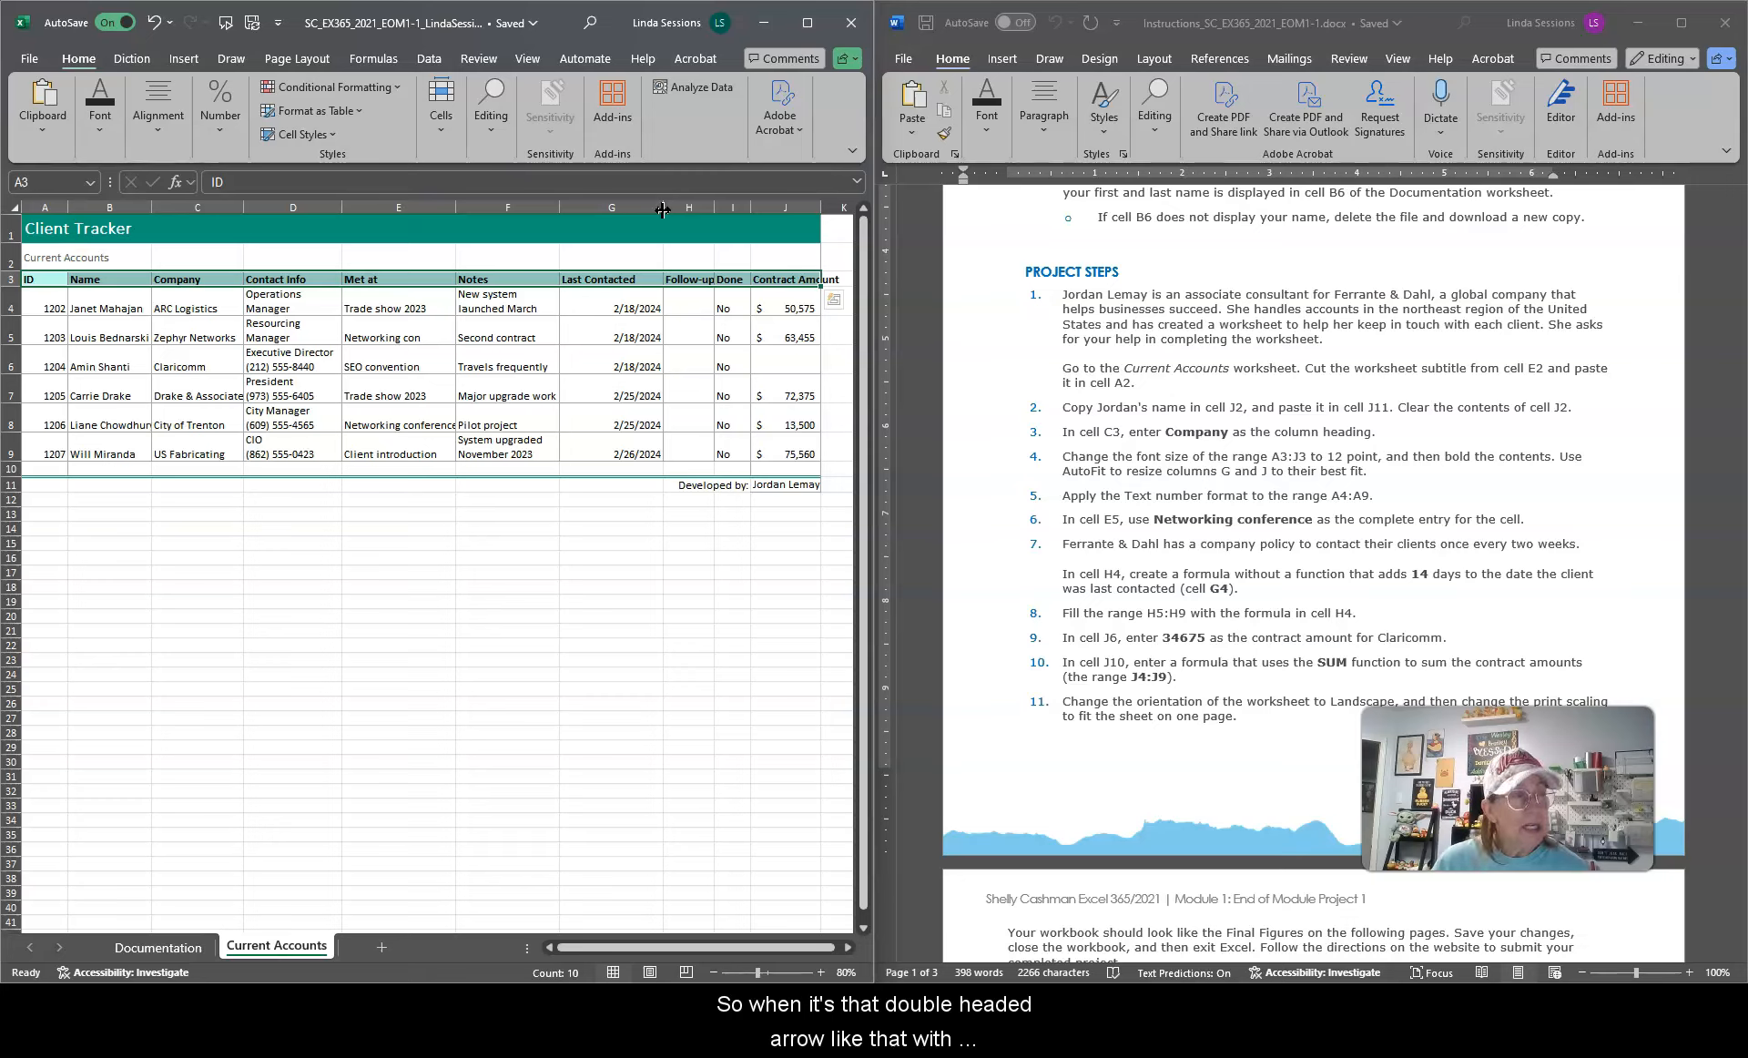
Step: AutoFit the widths of columns G and J to their contents
double_click(663, 210)
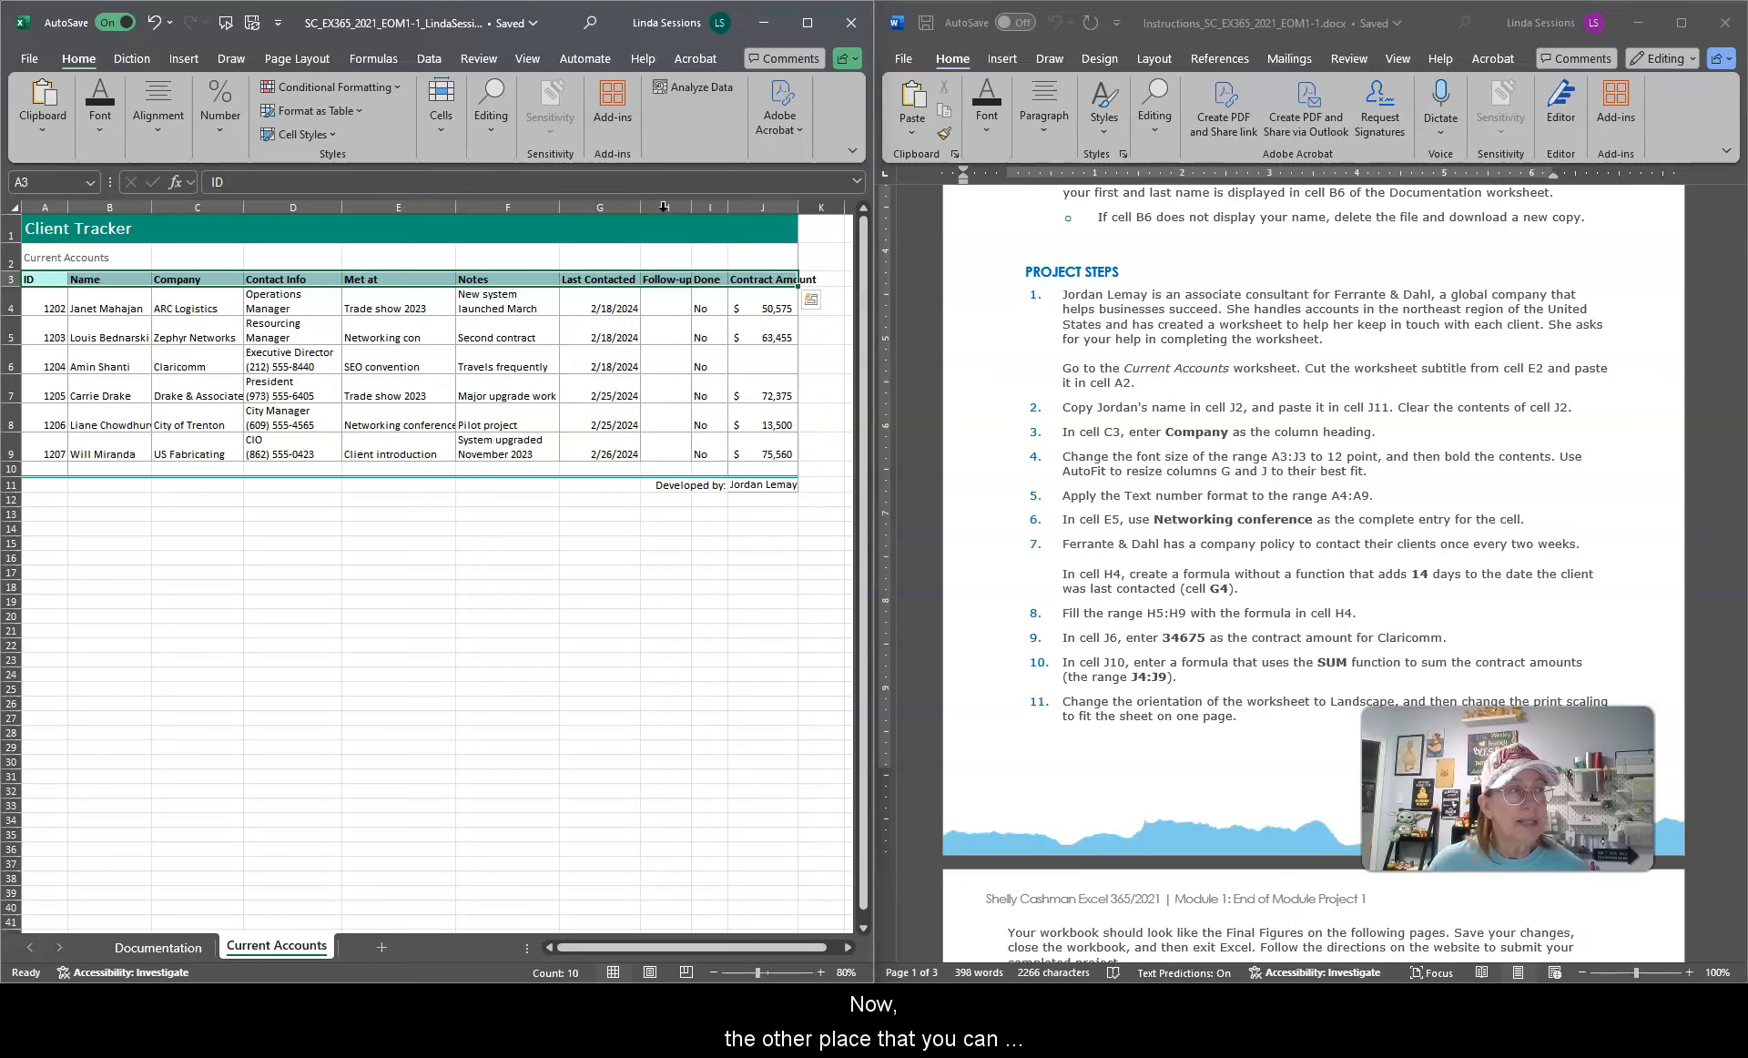
click(491, 136)
click(442, 135)
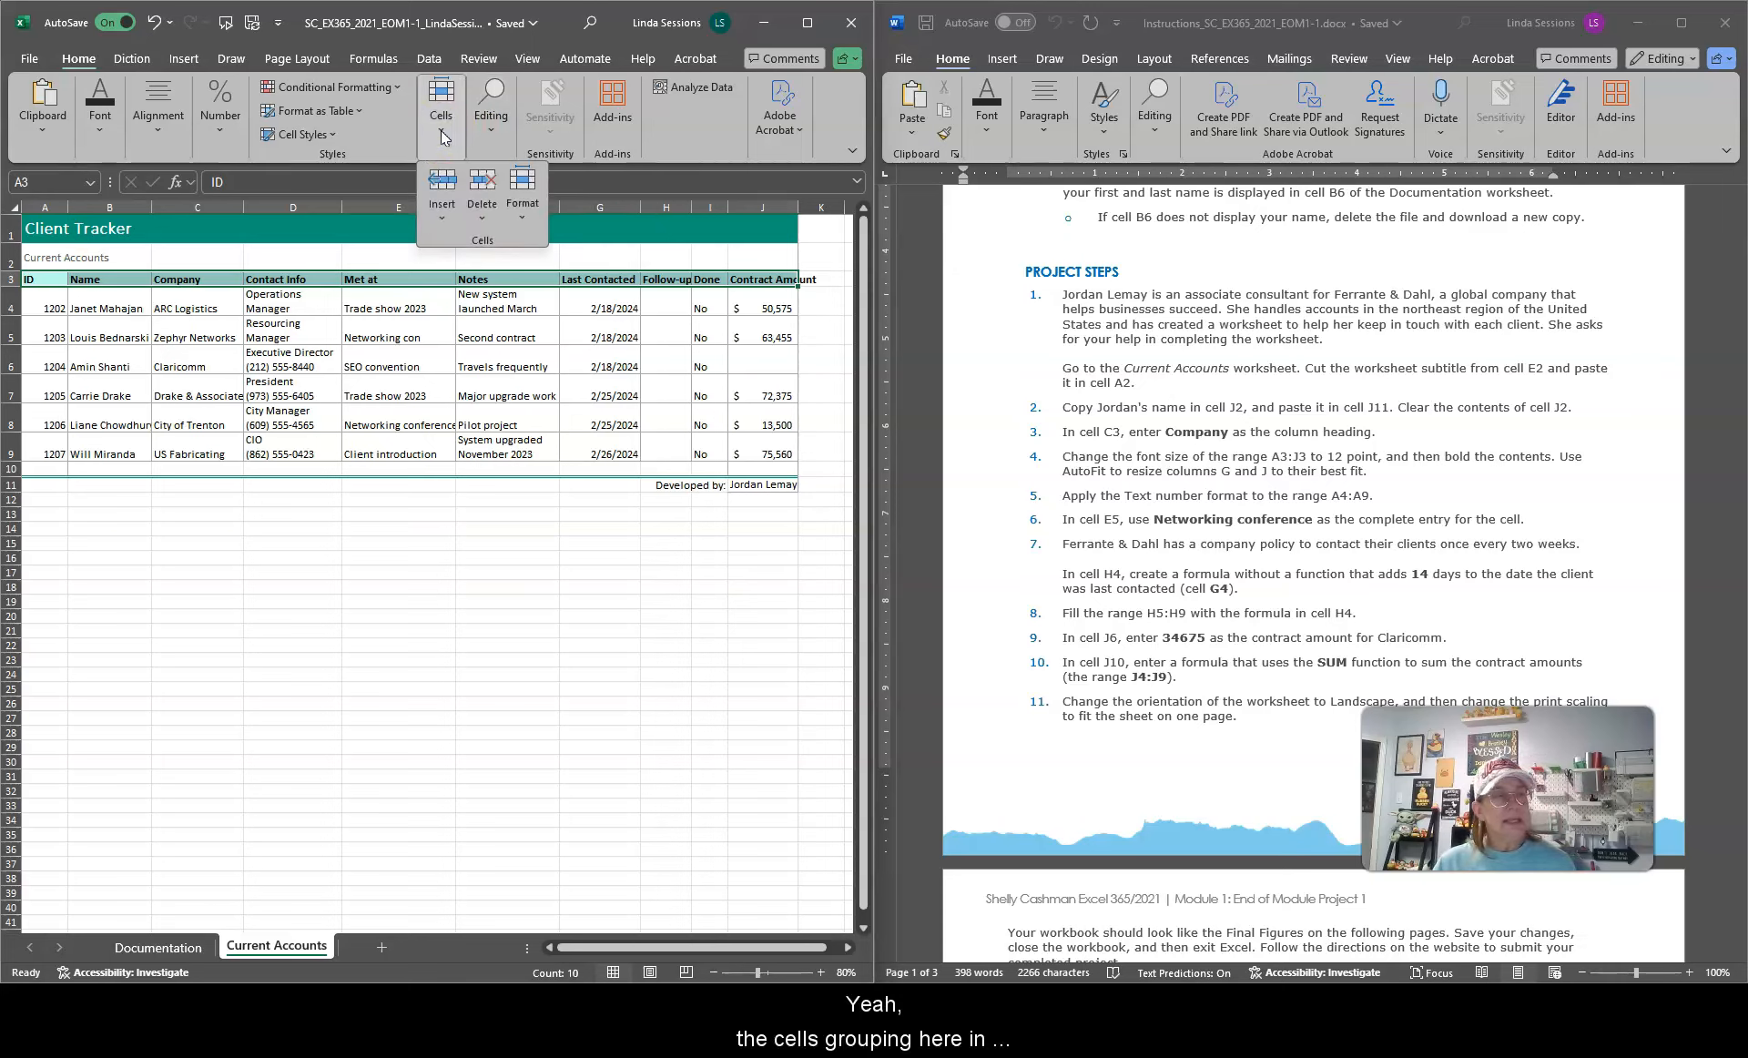
click(522, 219)
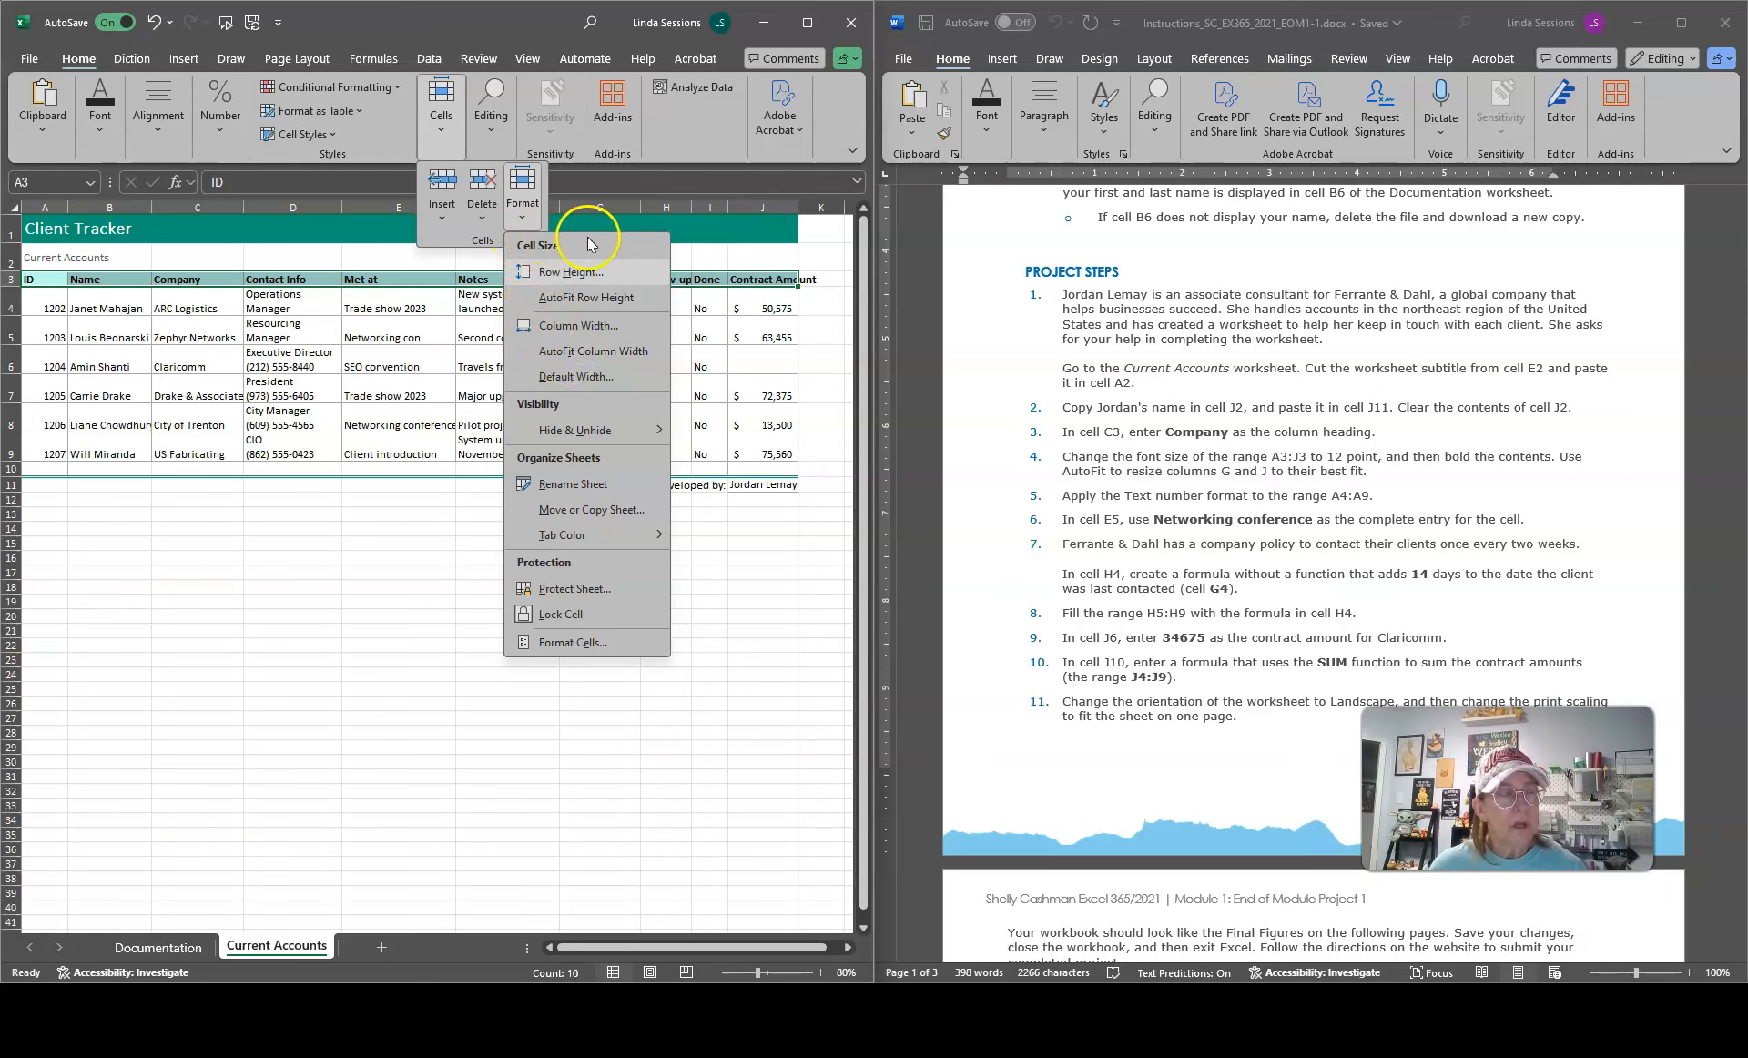
click(609, 206)
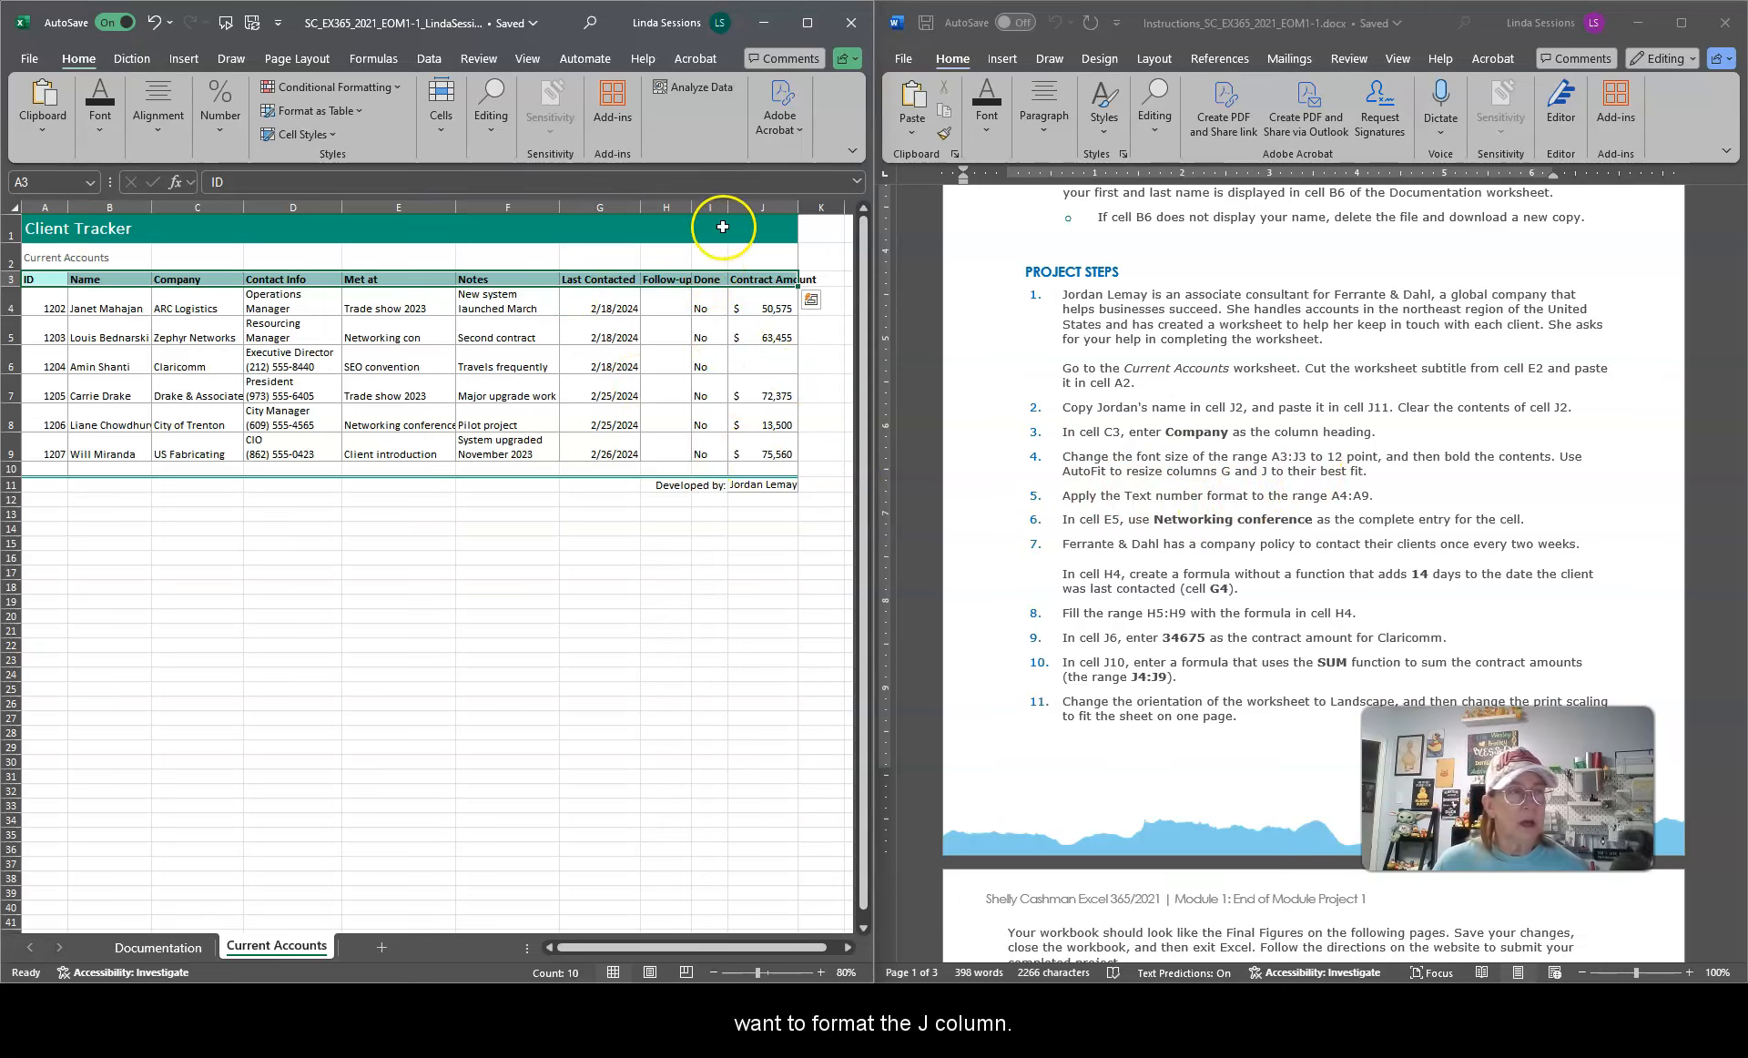
double_click(798, 205)
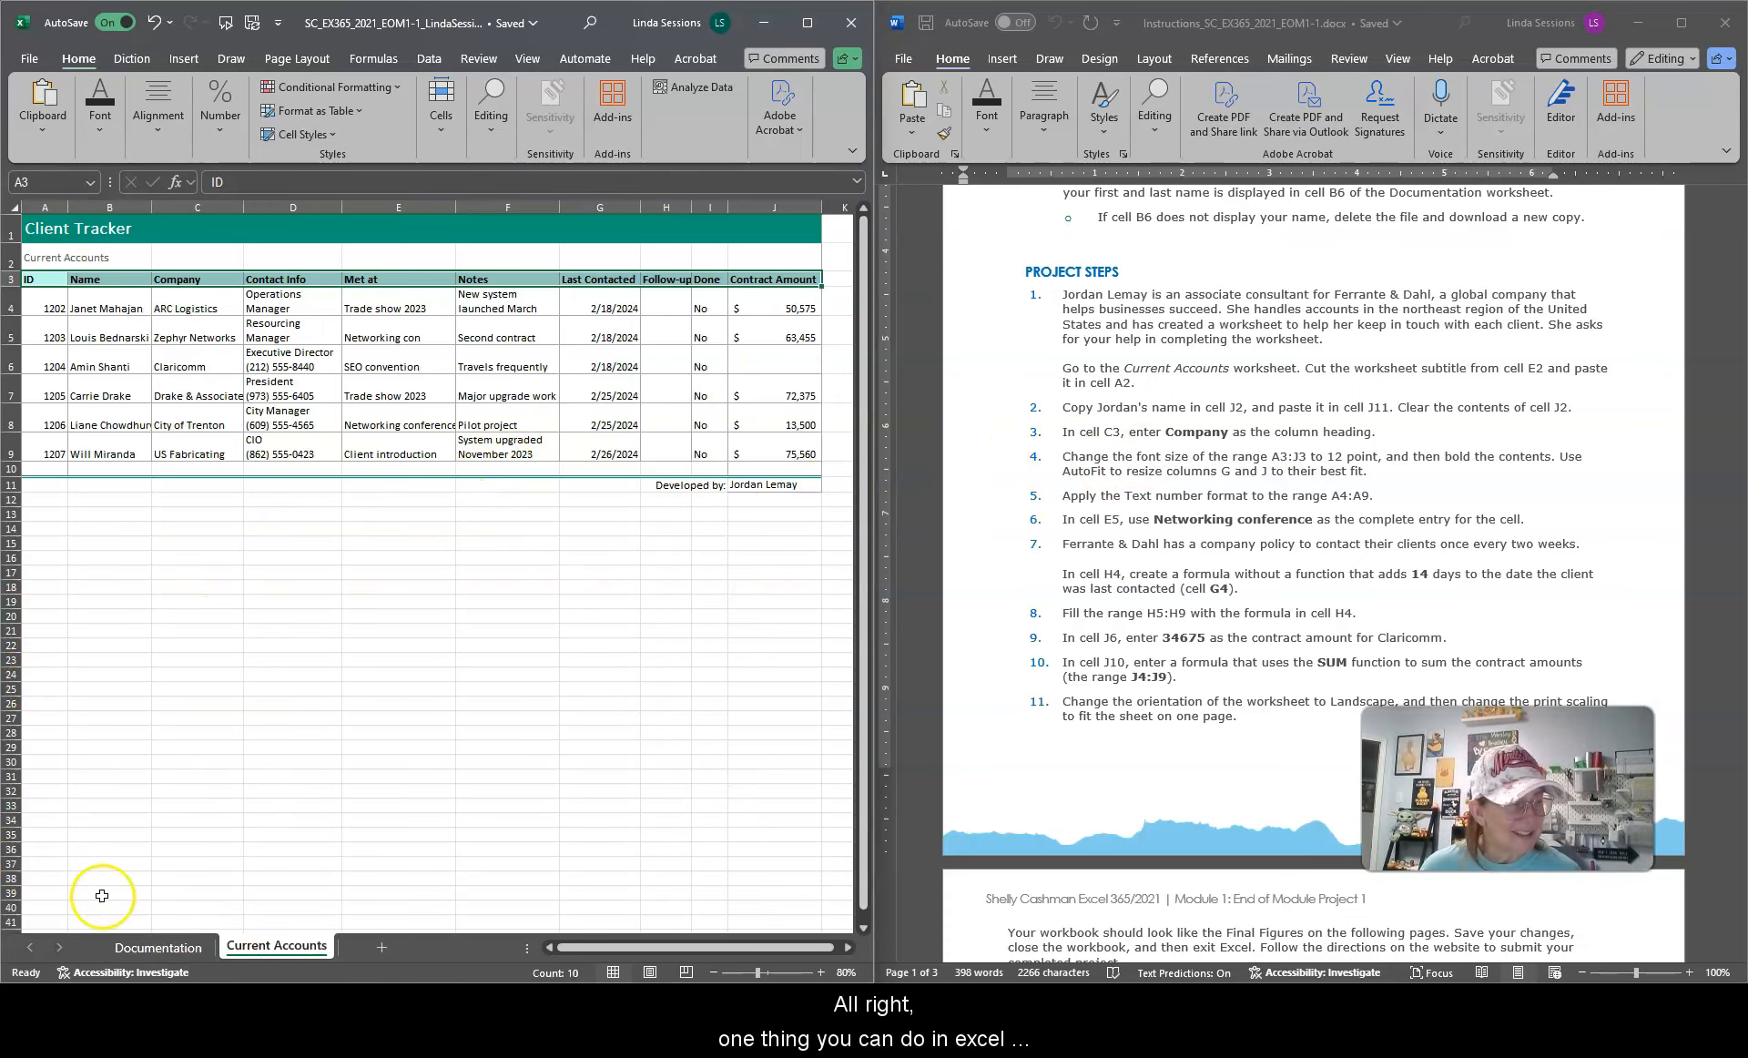
click(219, 1002)
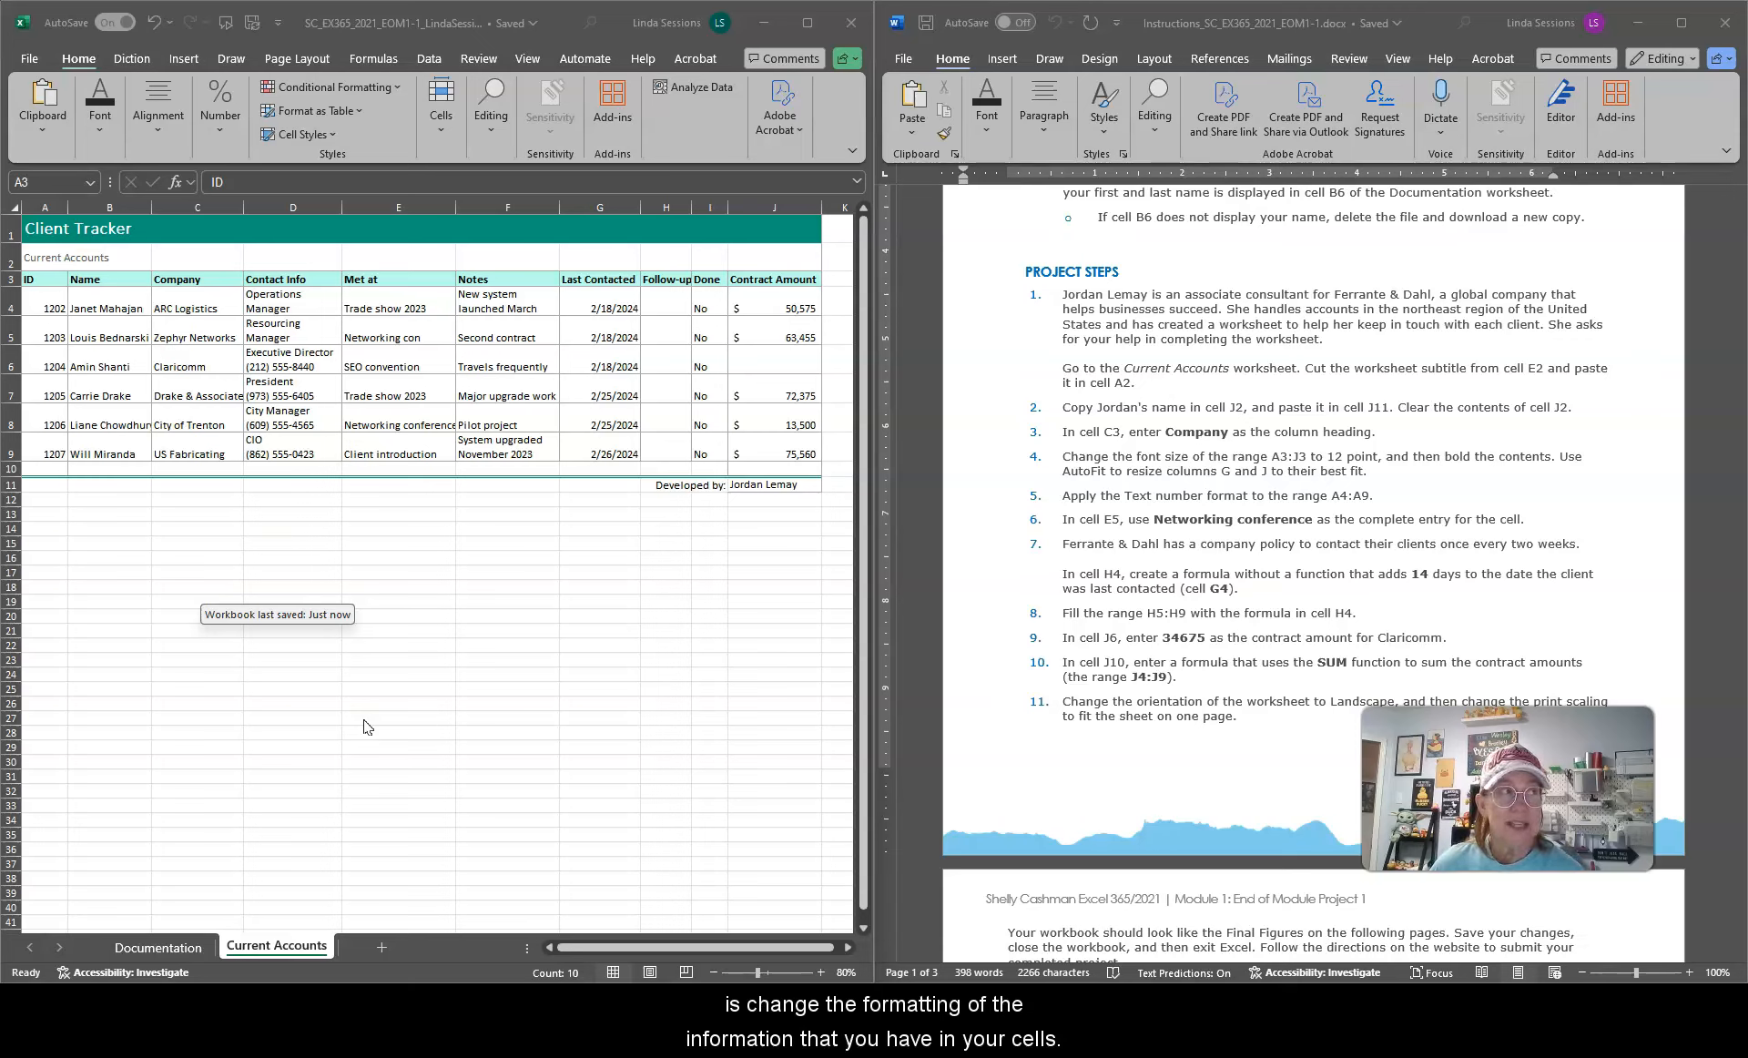
click(821, 20)
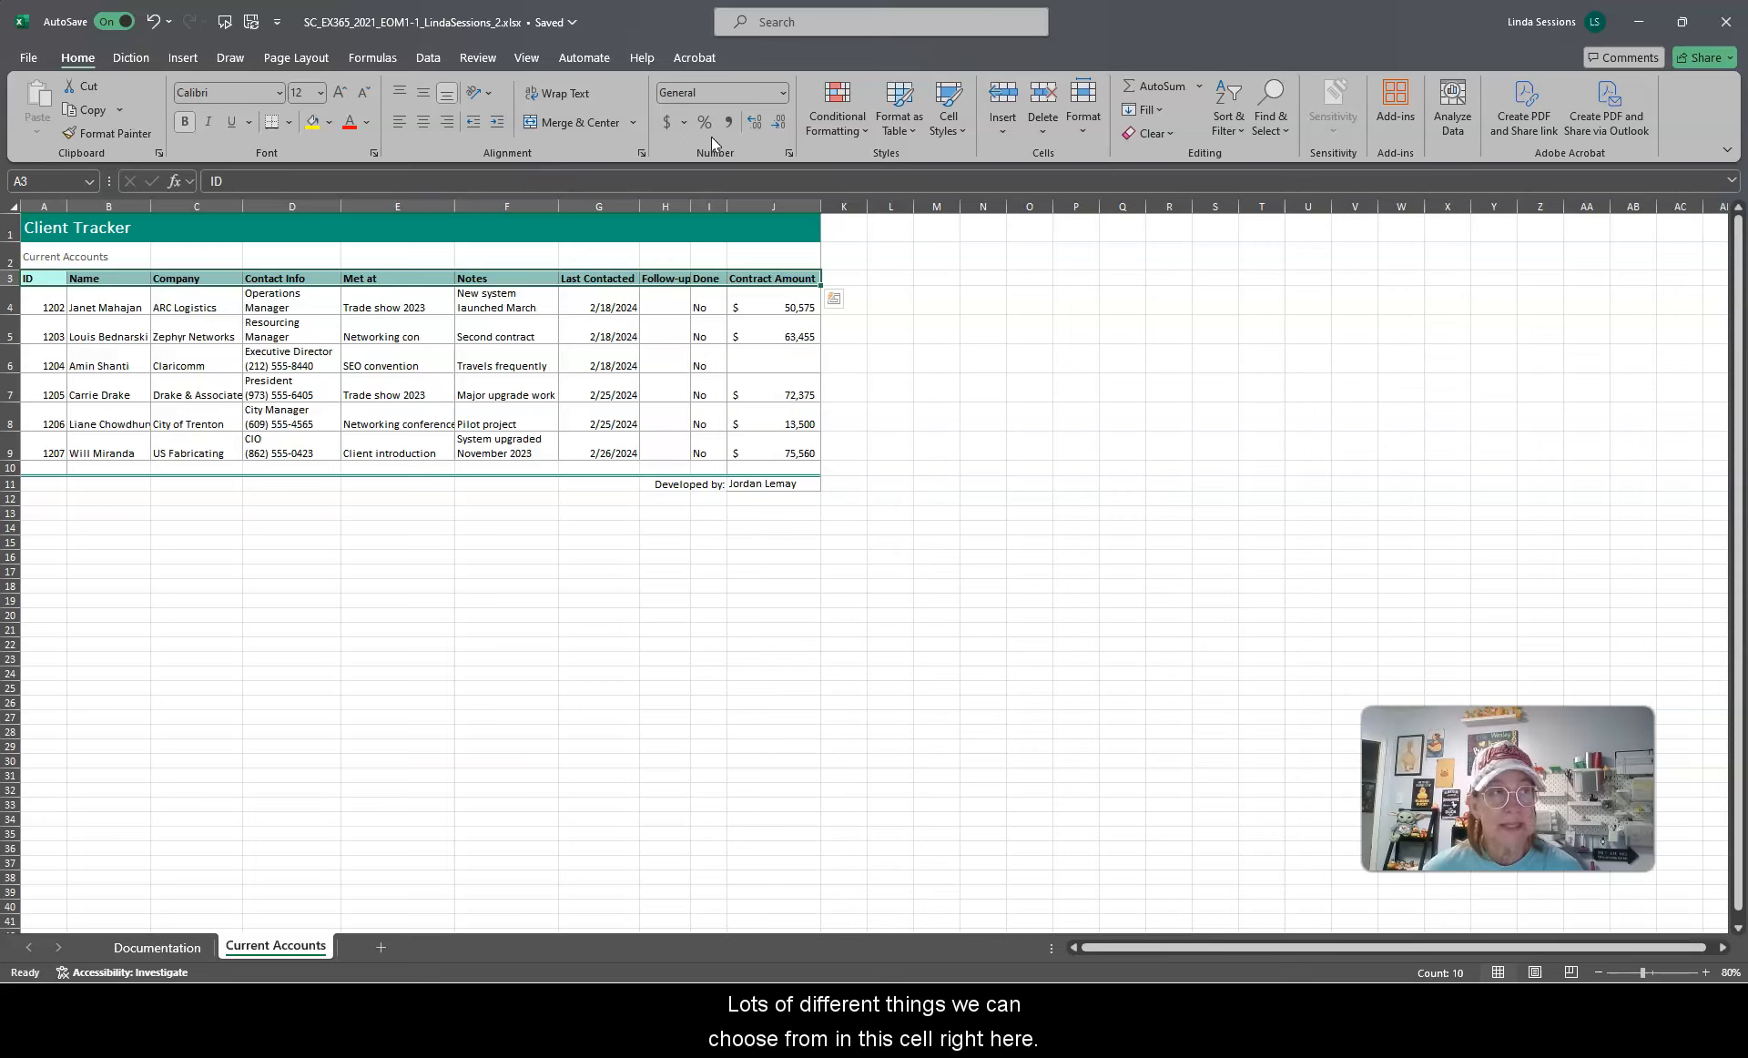
click(784, 92)
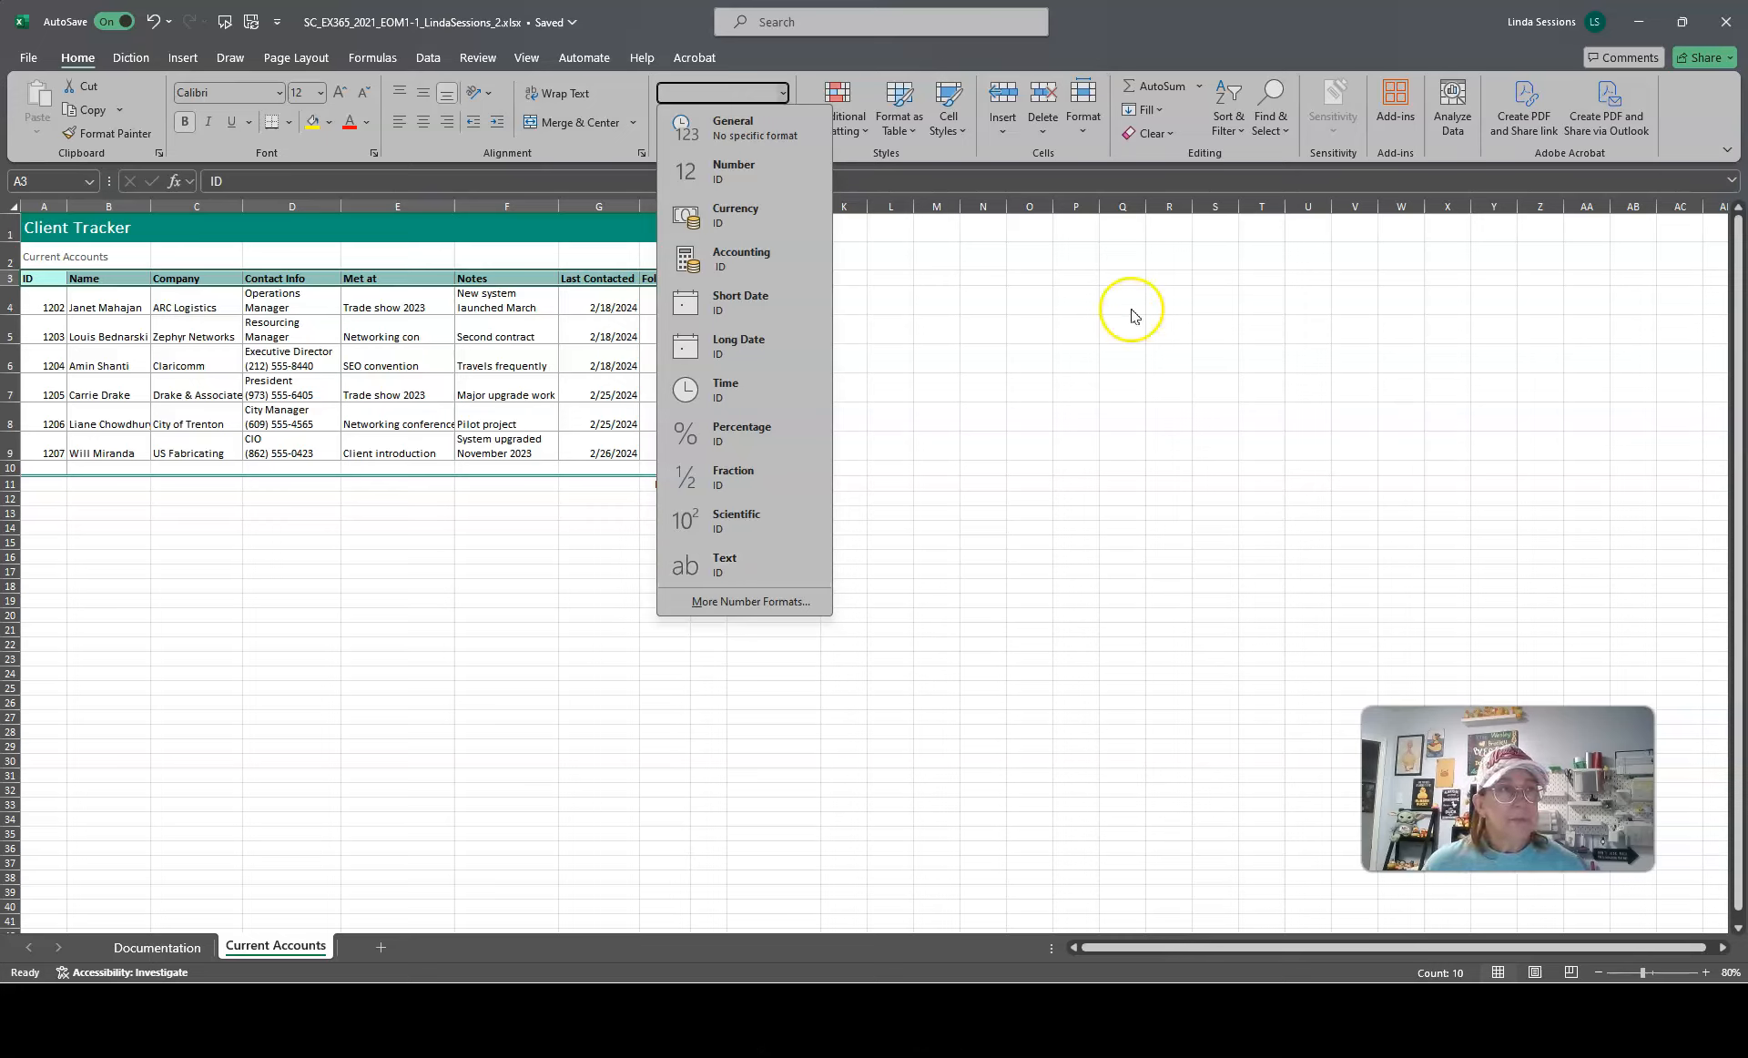
click(570, 261)
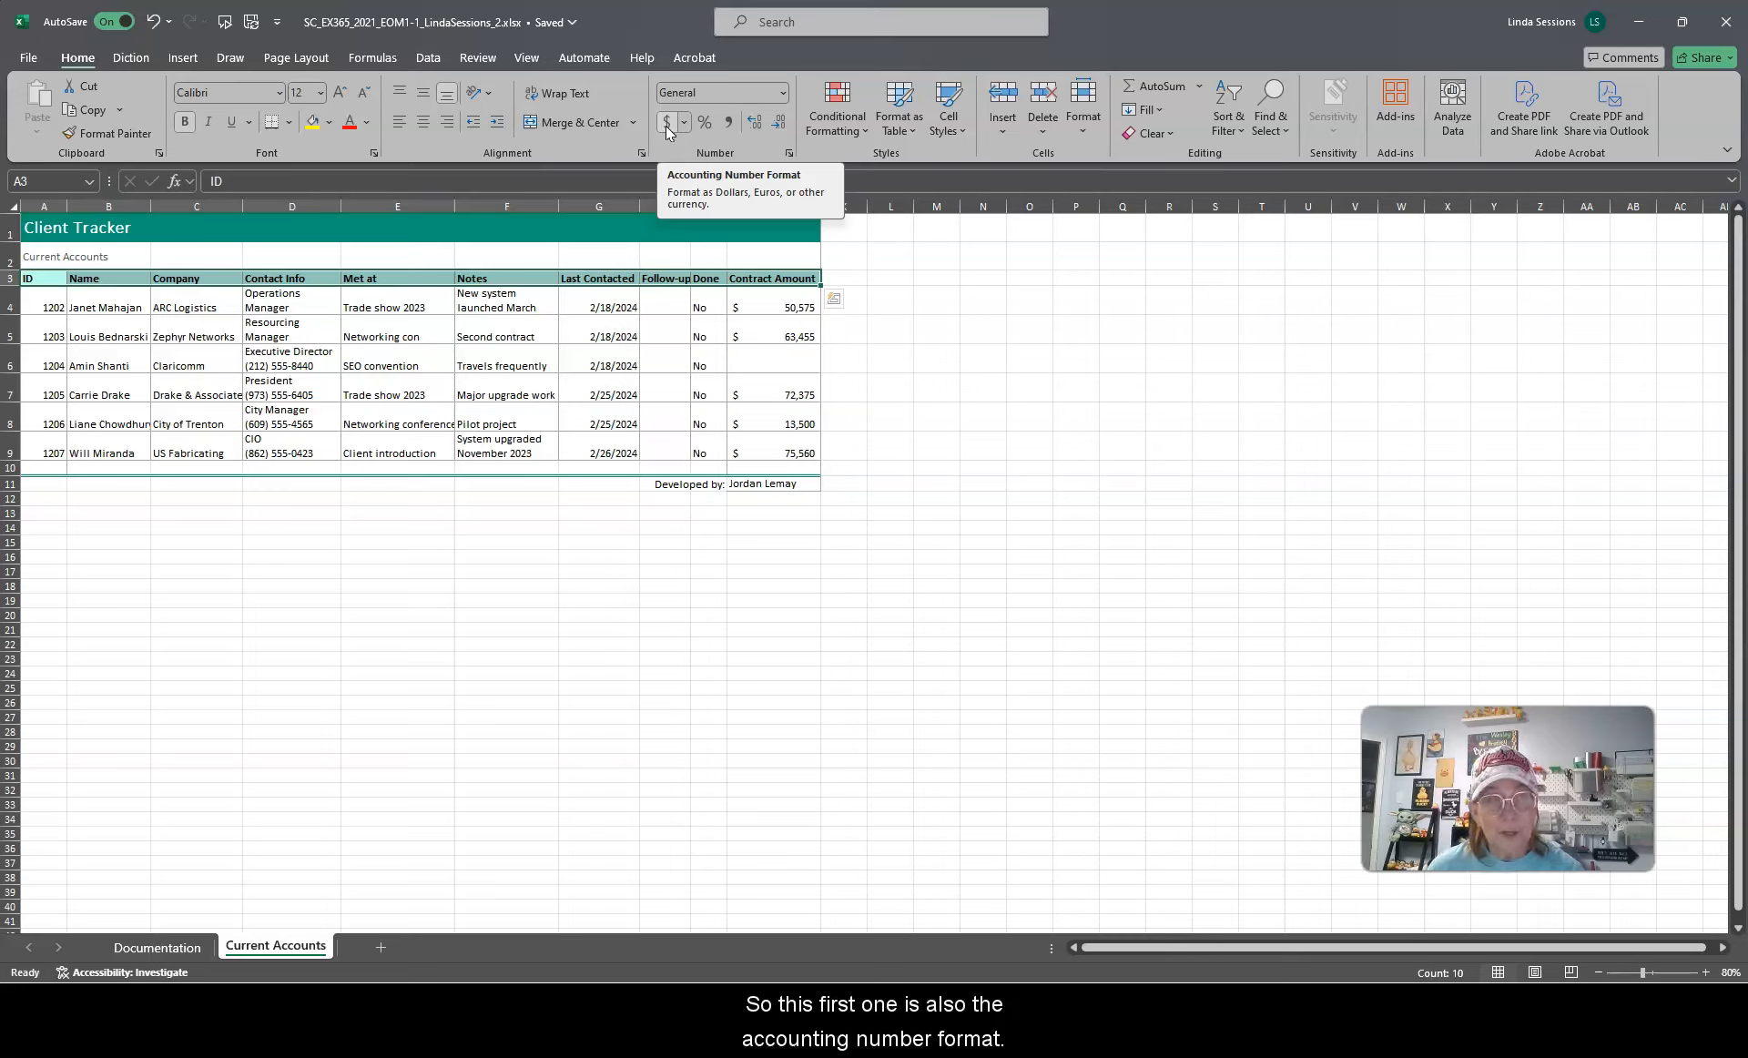
click(782, 93)
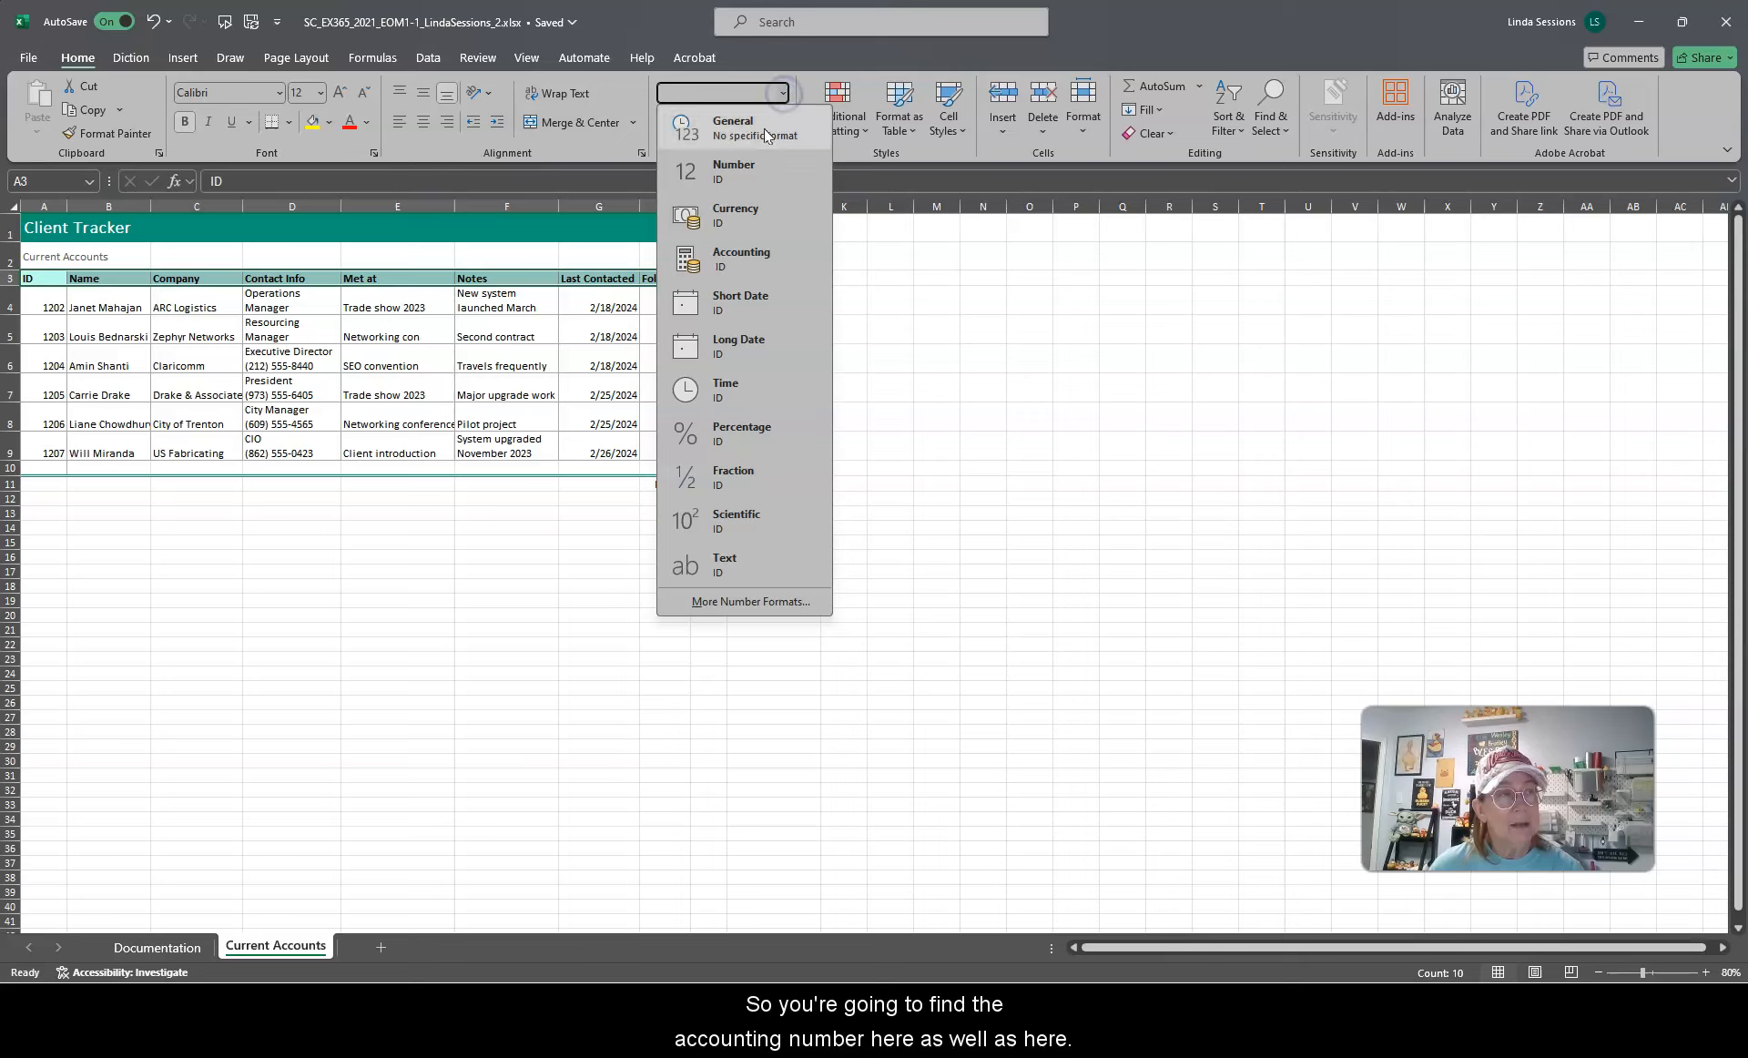
click(968, 242)
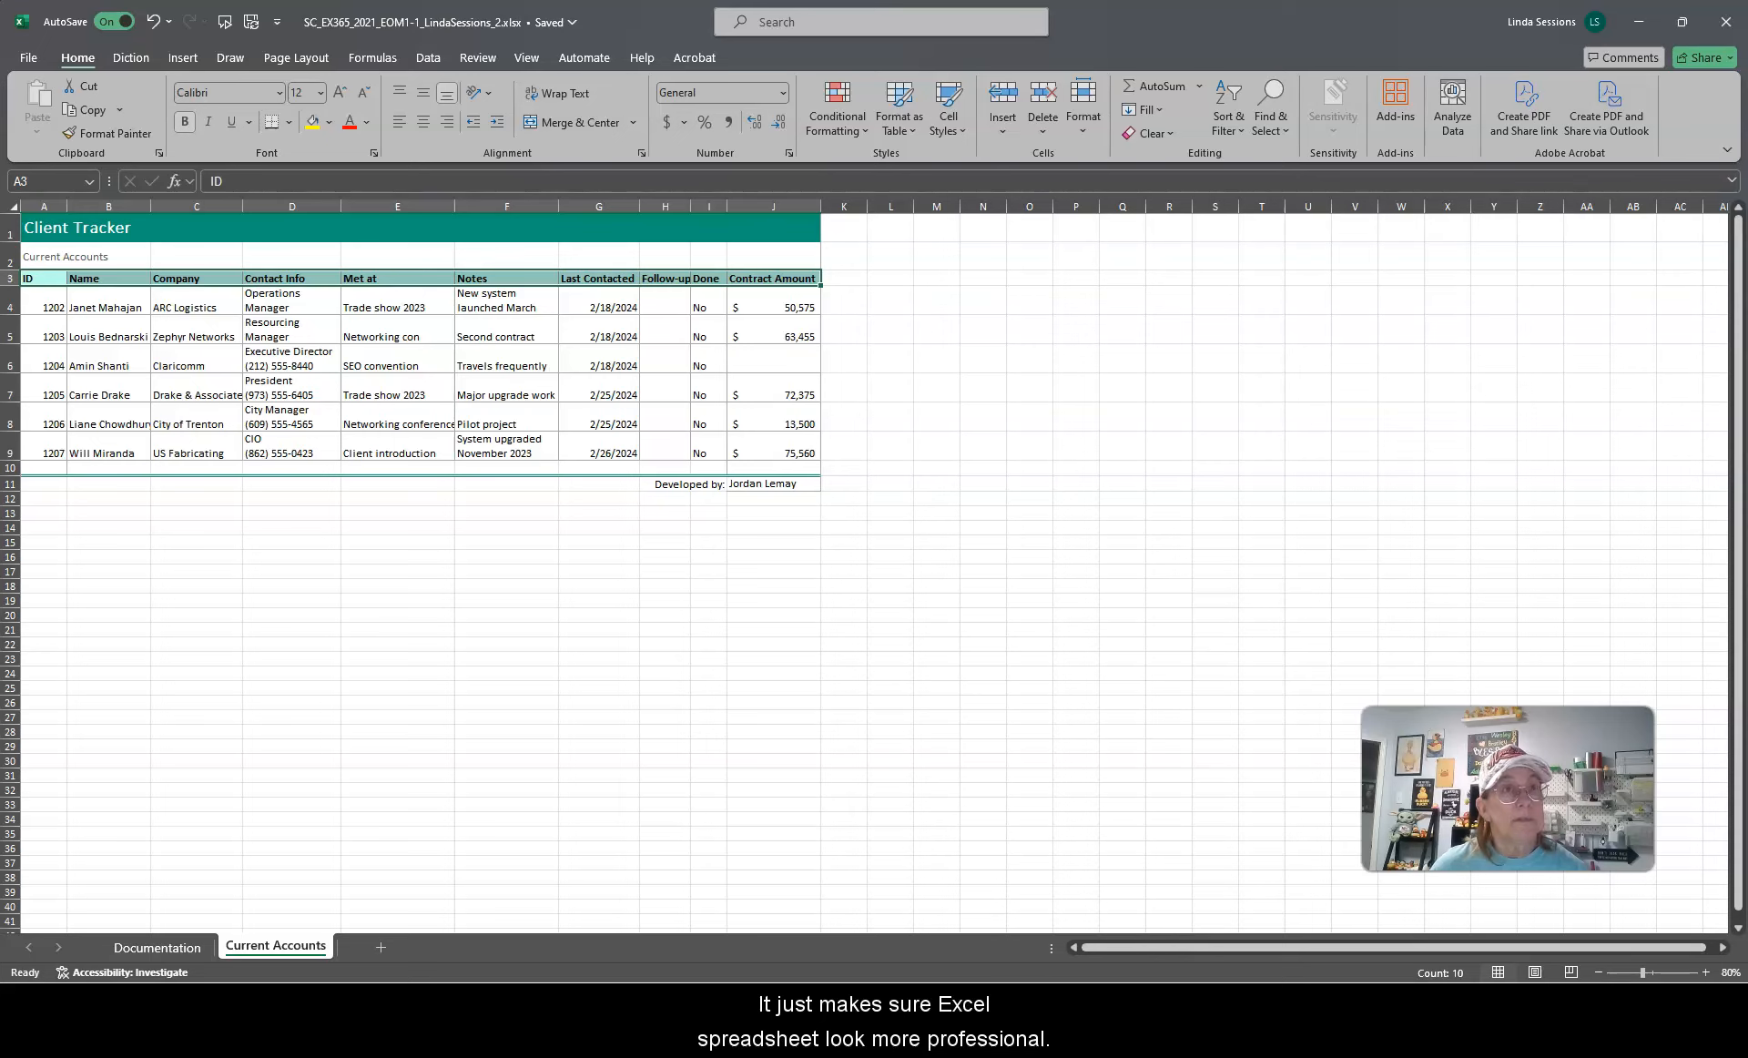
drag(1303, 18, 2, 356)
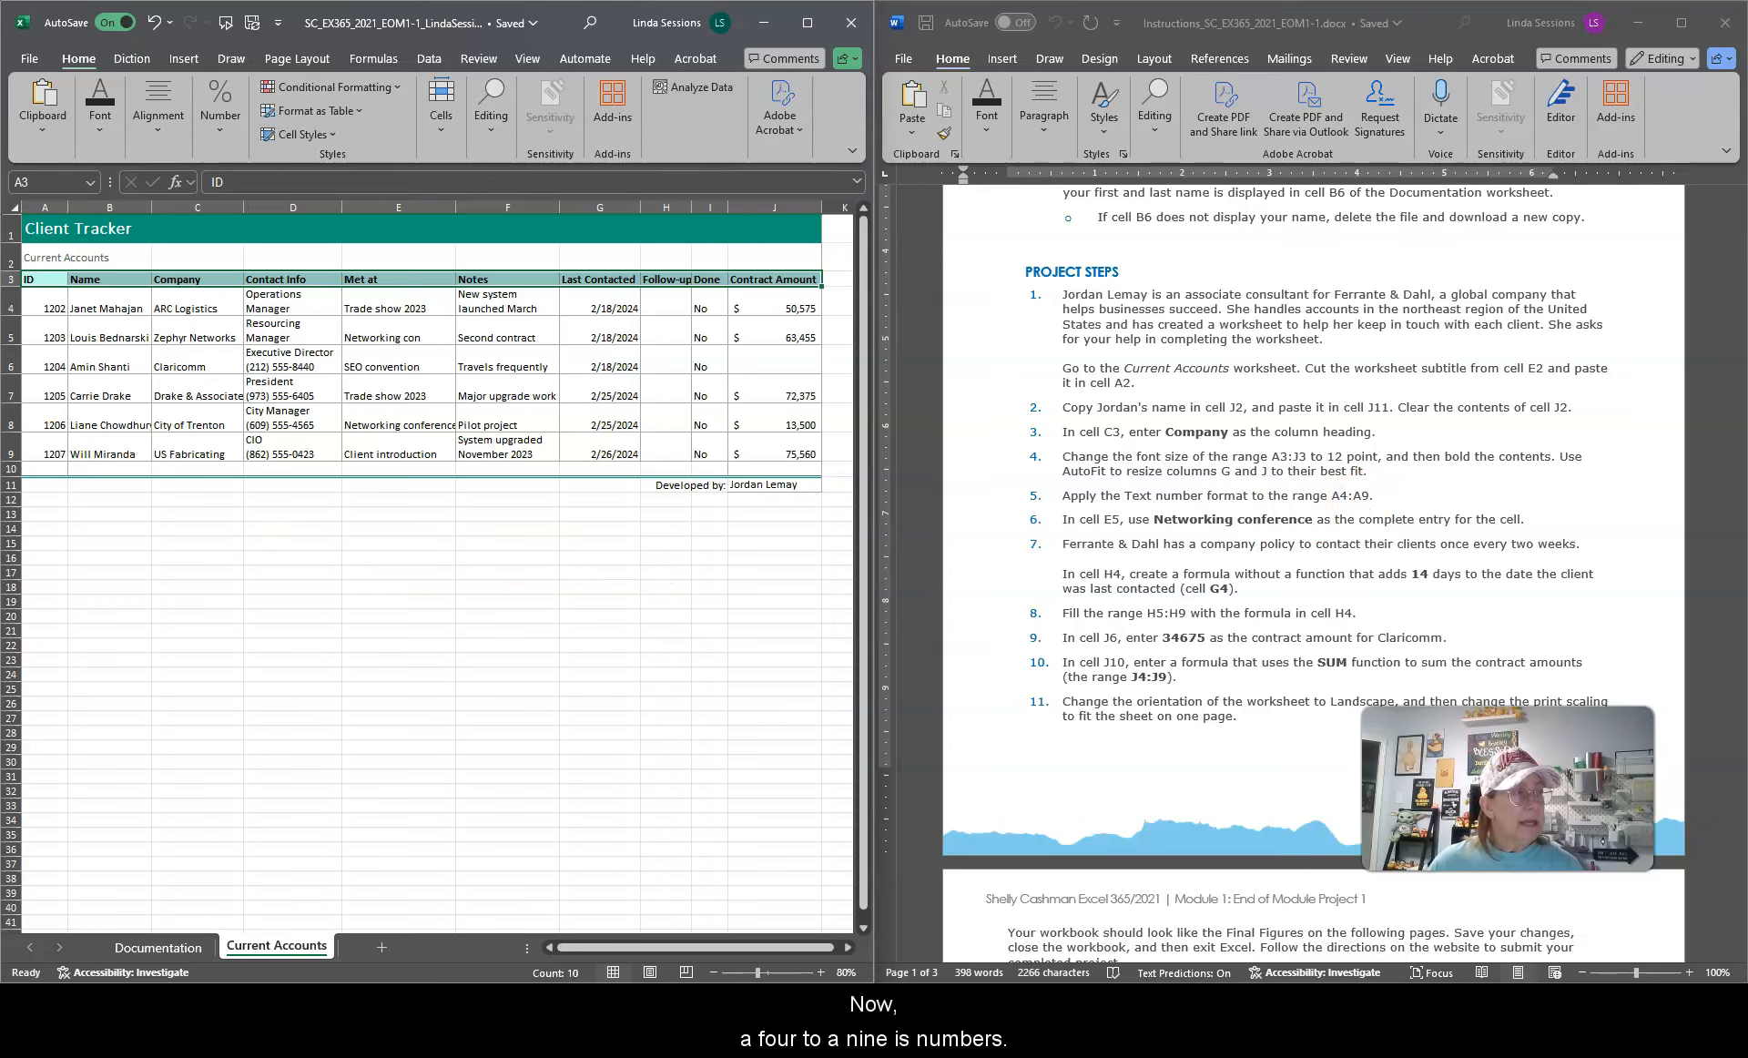
Step: Apply the Text number format to the range A4:A9
drag(43, 306, 40, 437)
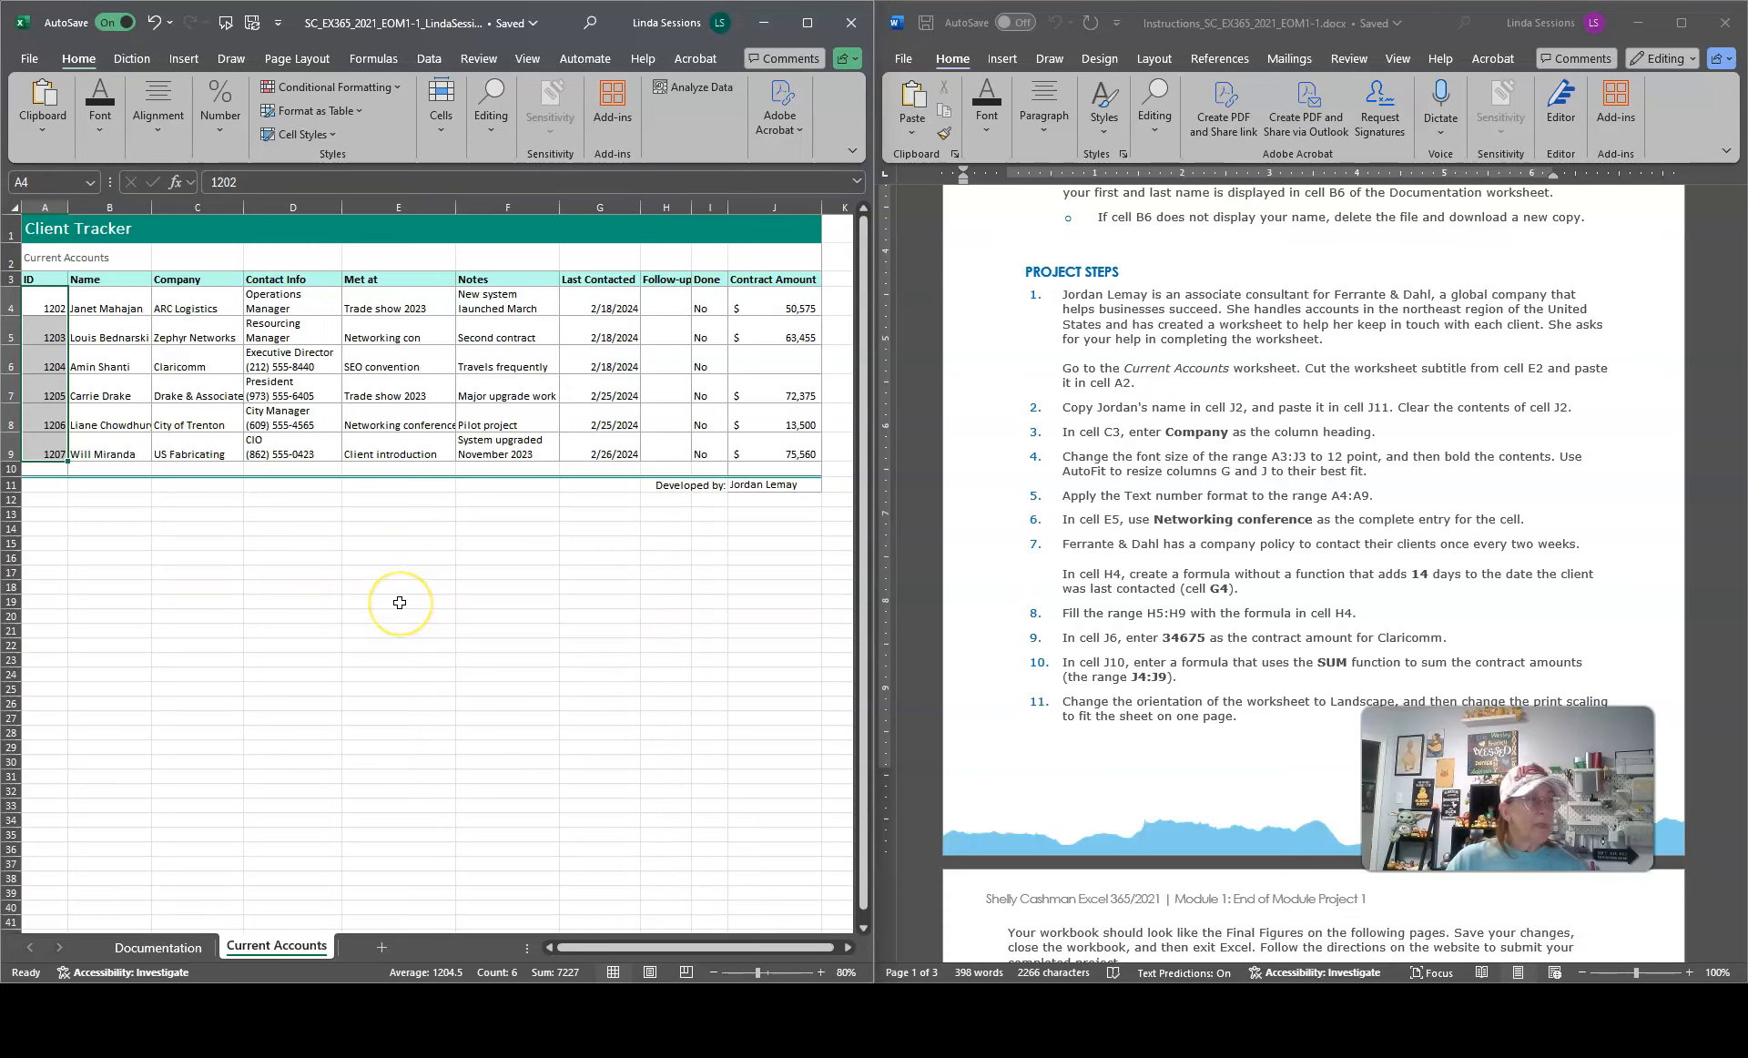
click(805, 27)
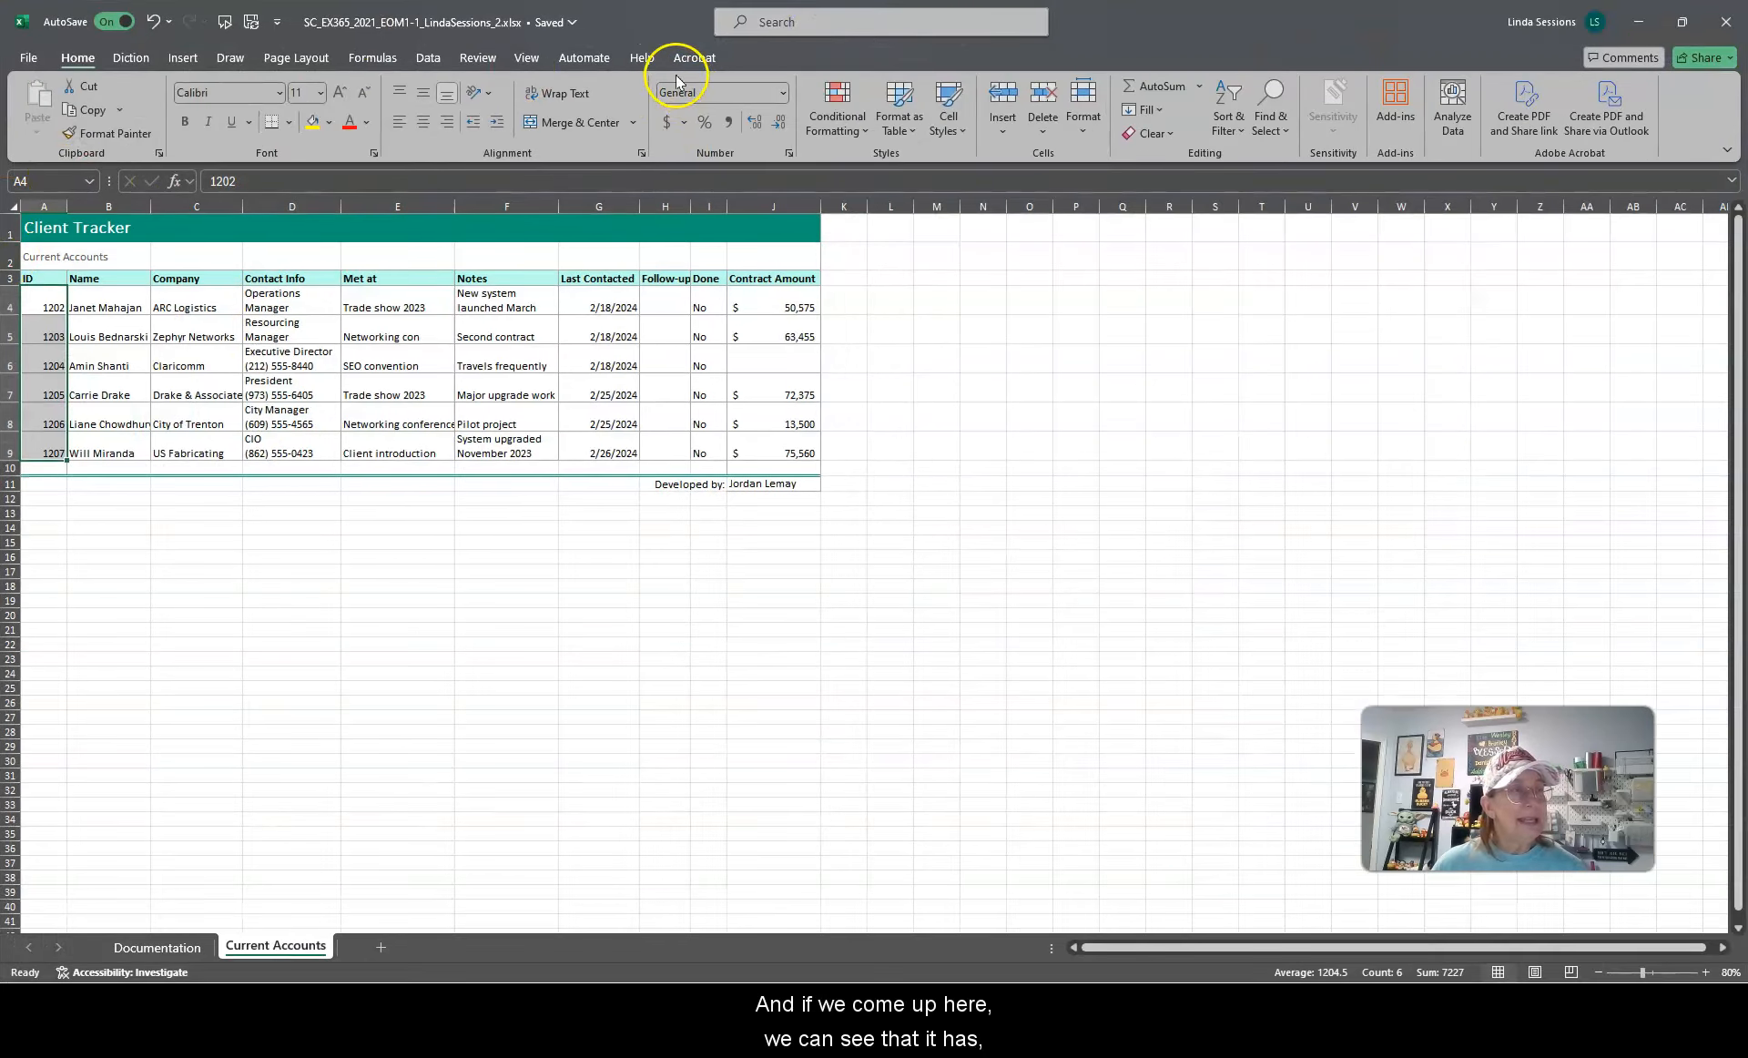
click(782, 92)
drag(995, 19, 854, 0)
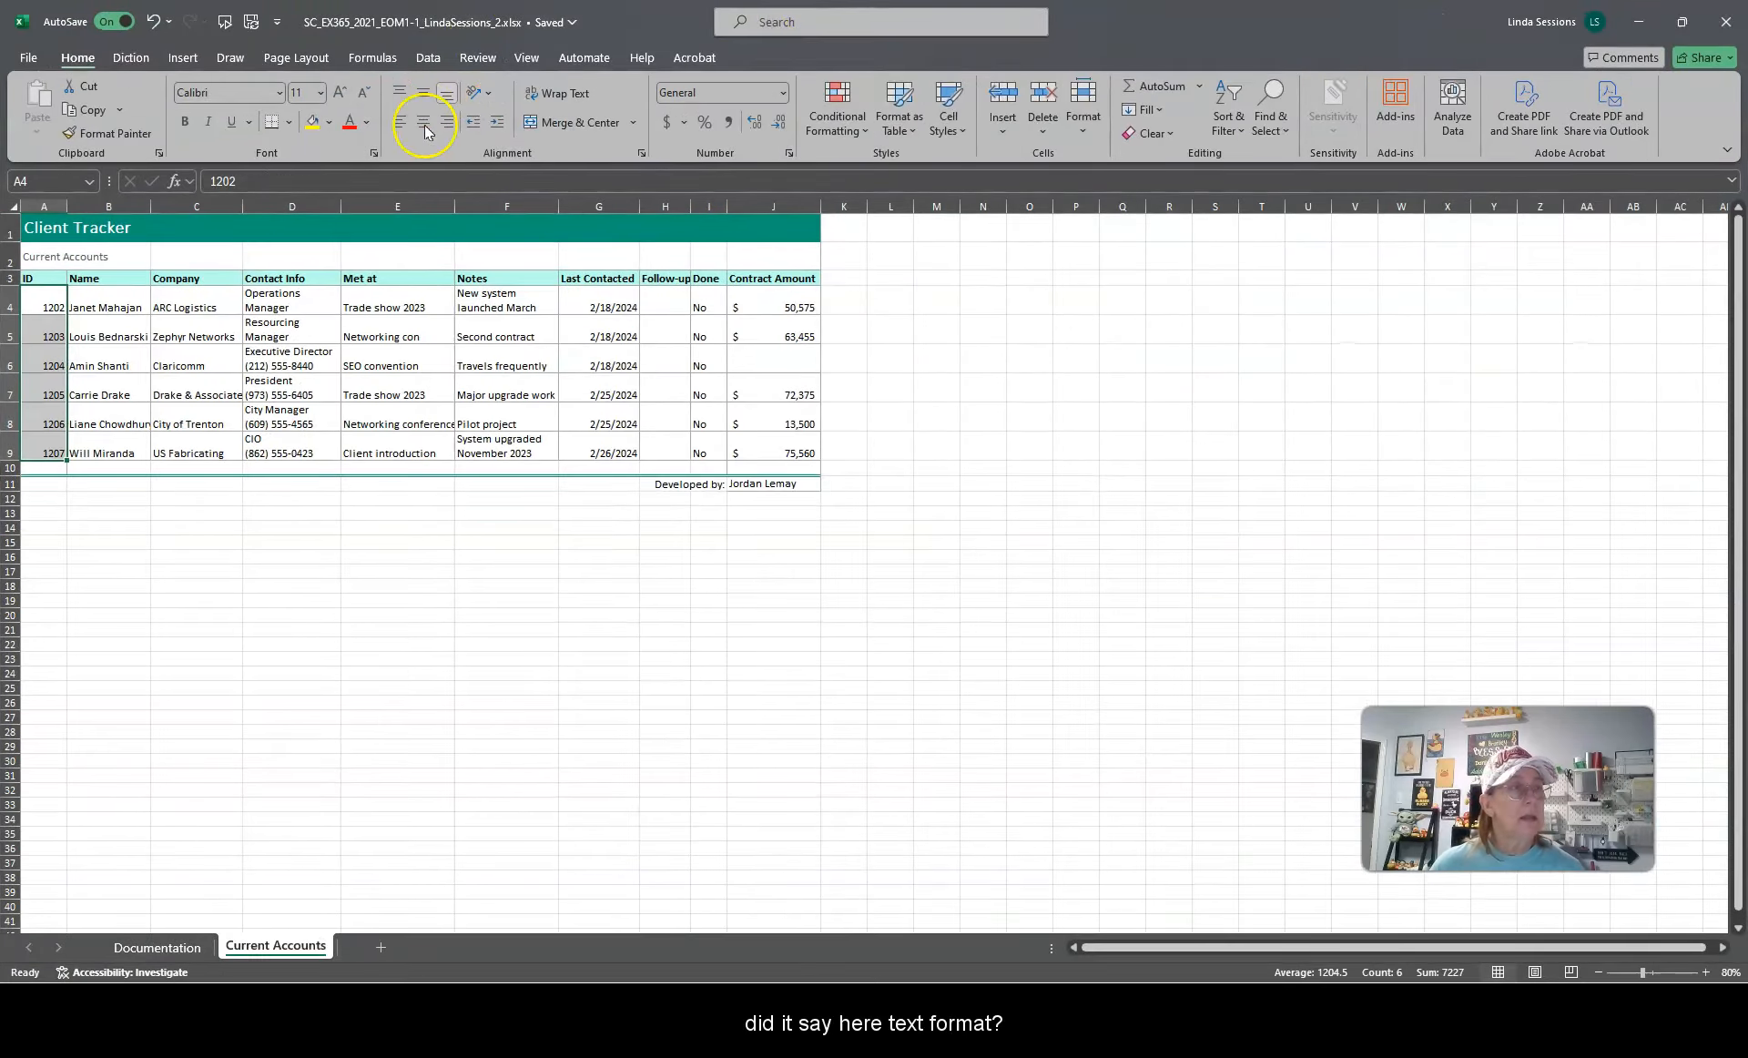
click(782, 92)
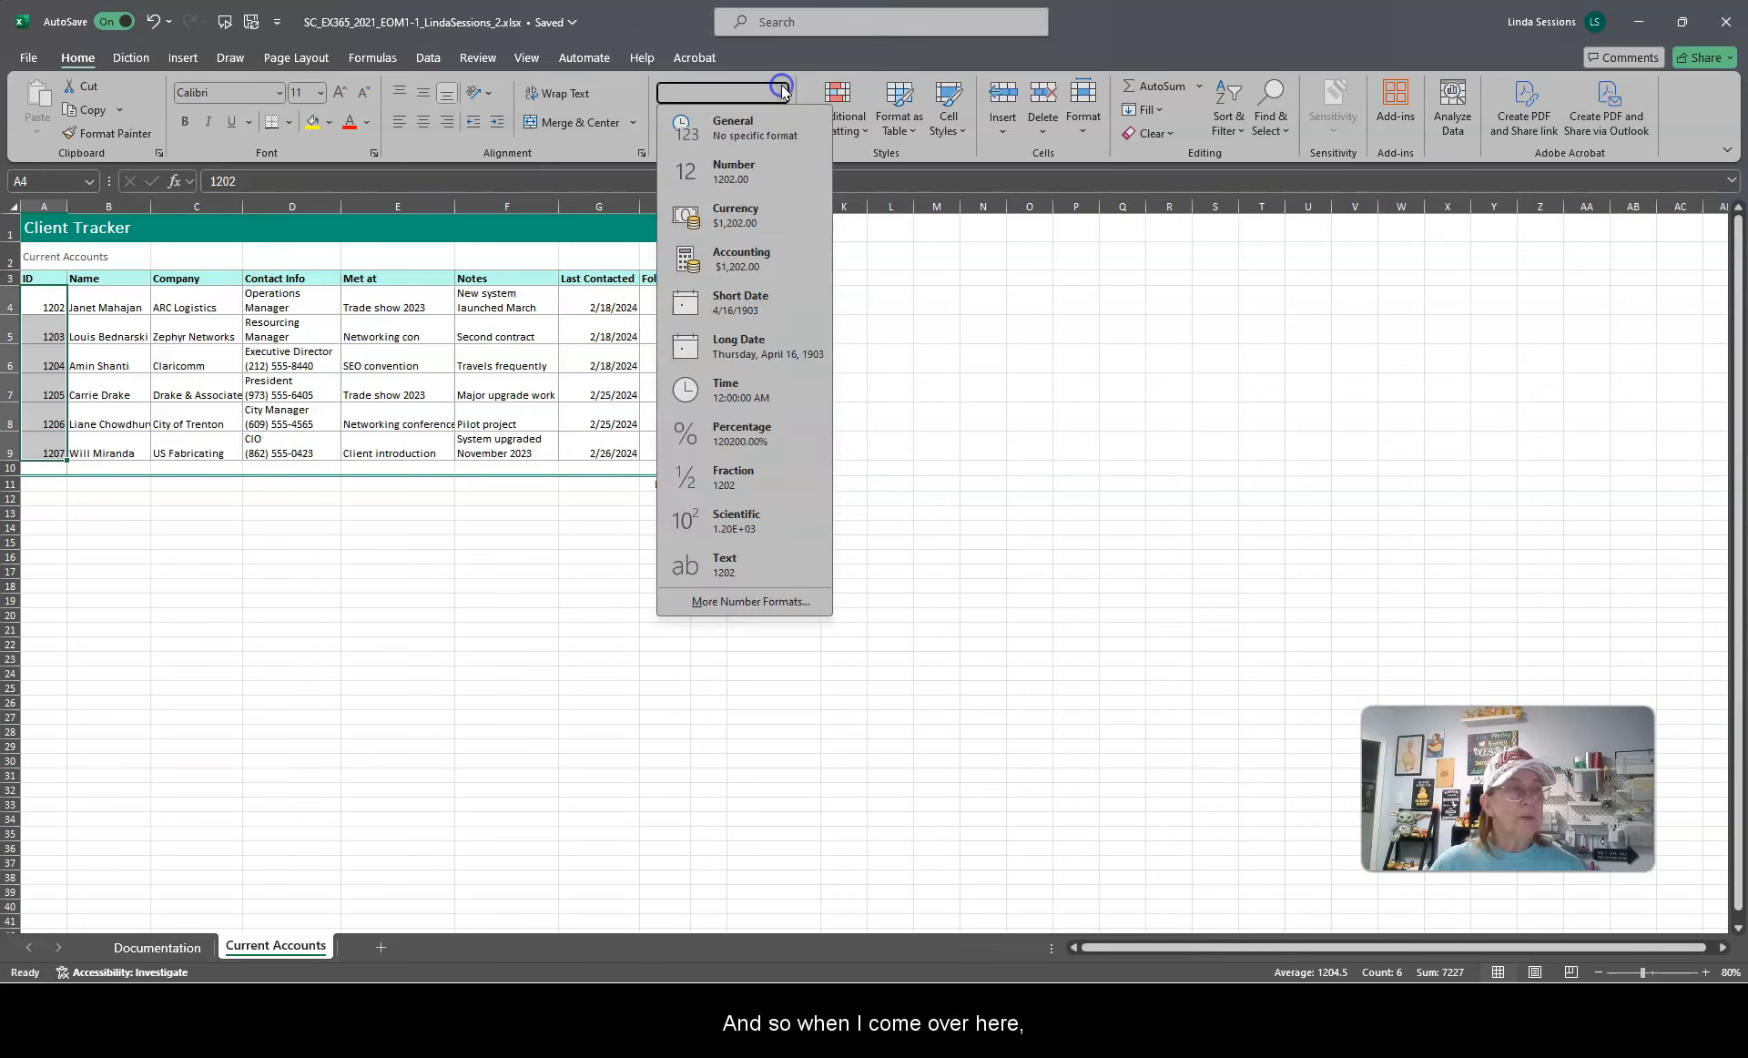
click(727, 570)
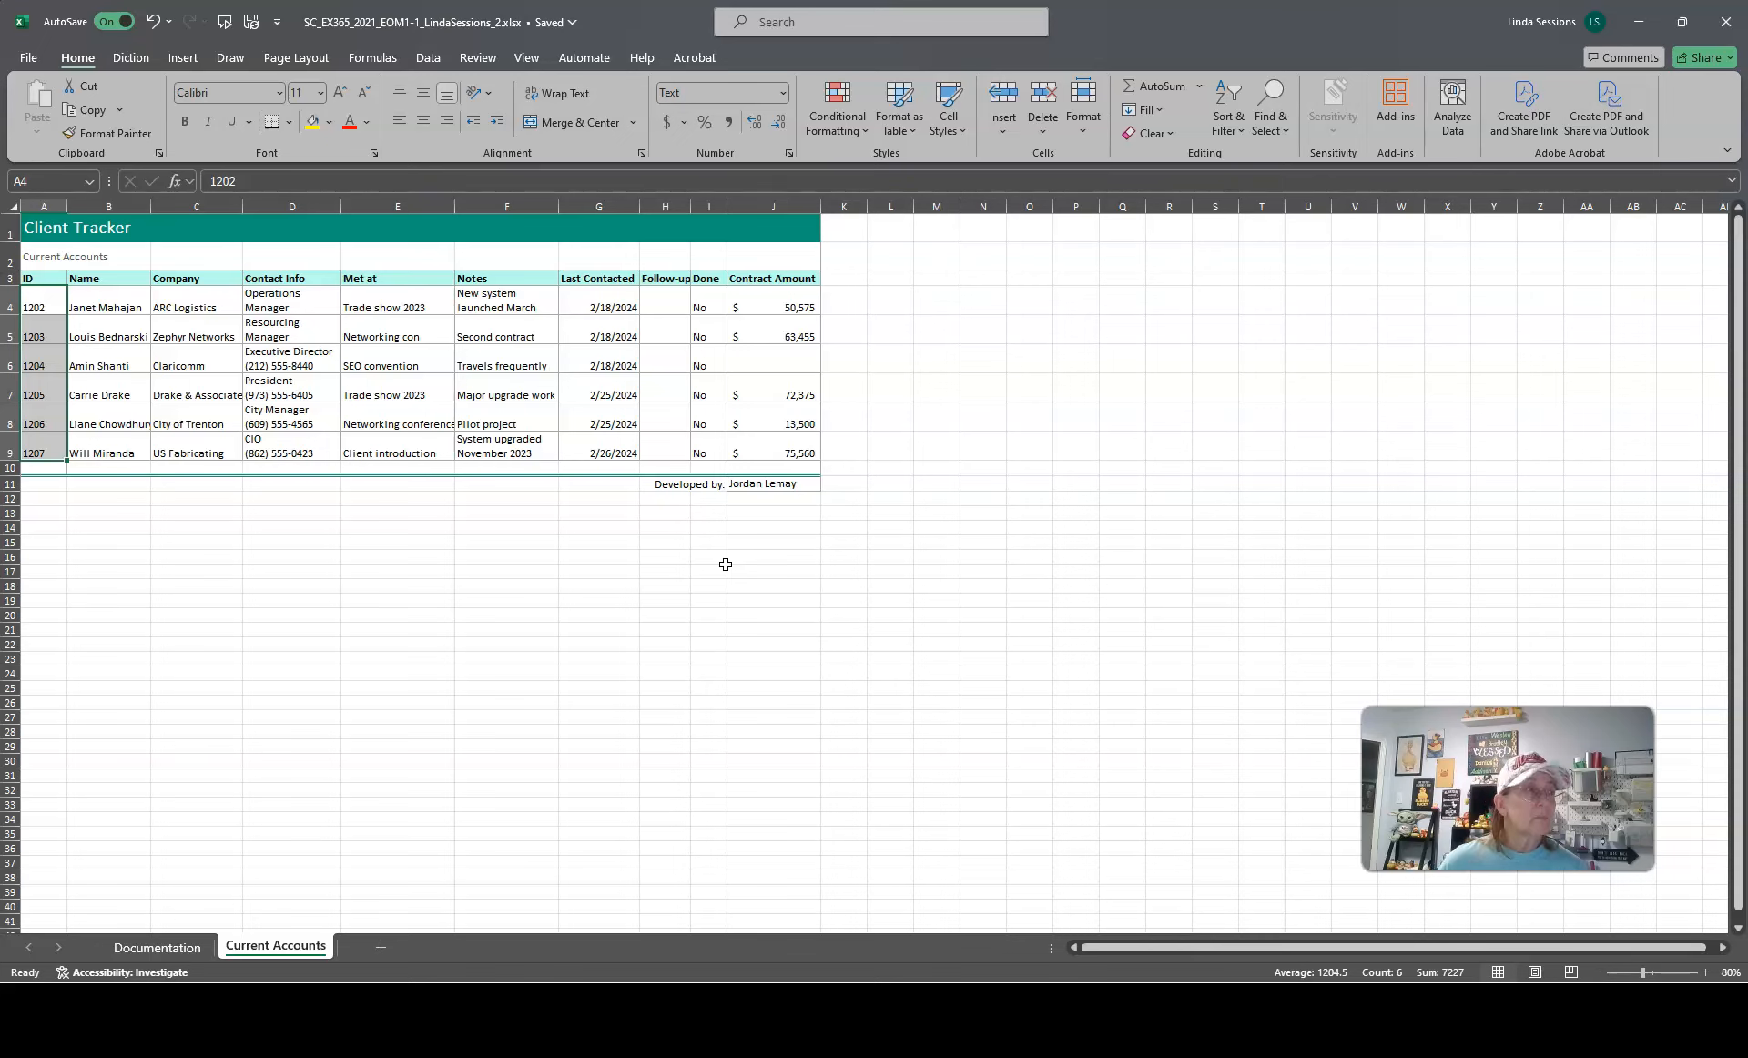
drag(1369, 16, 2, 364)
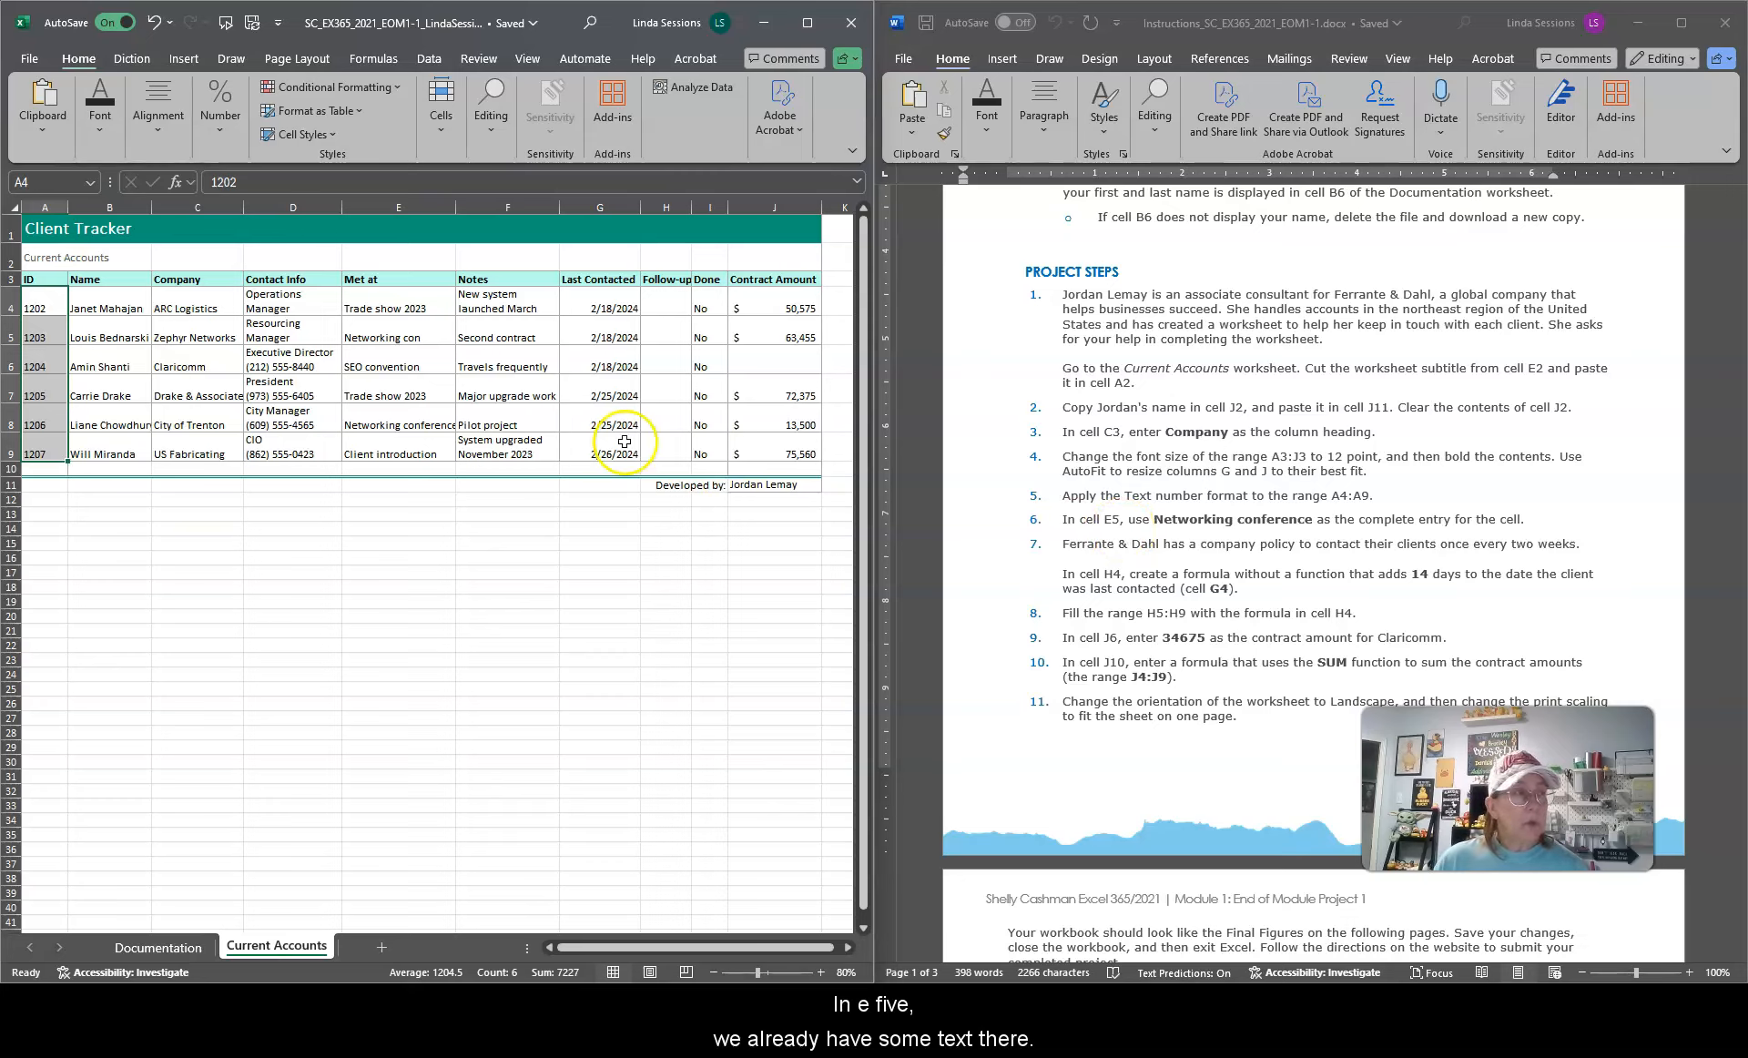
Step: Replace the entry in cell E5 with Networking conference
click(378, 337)
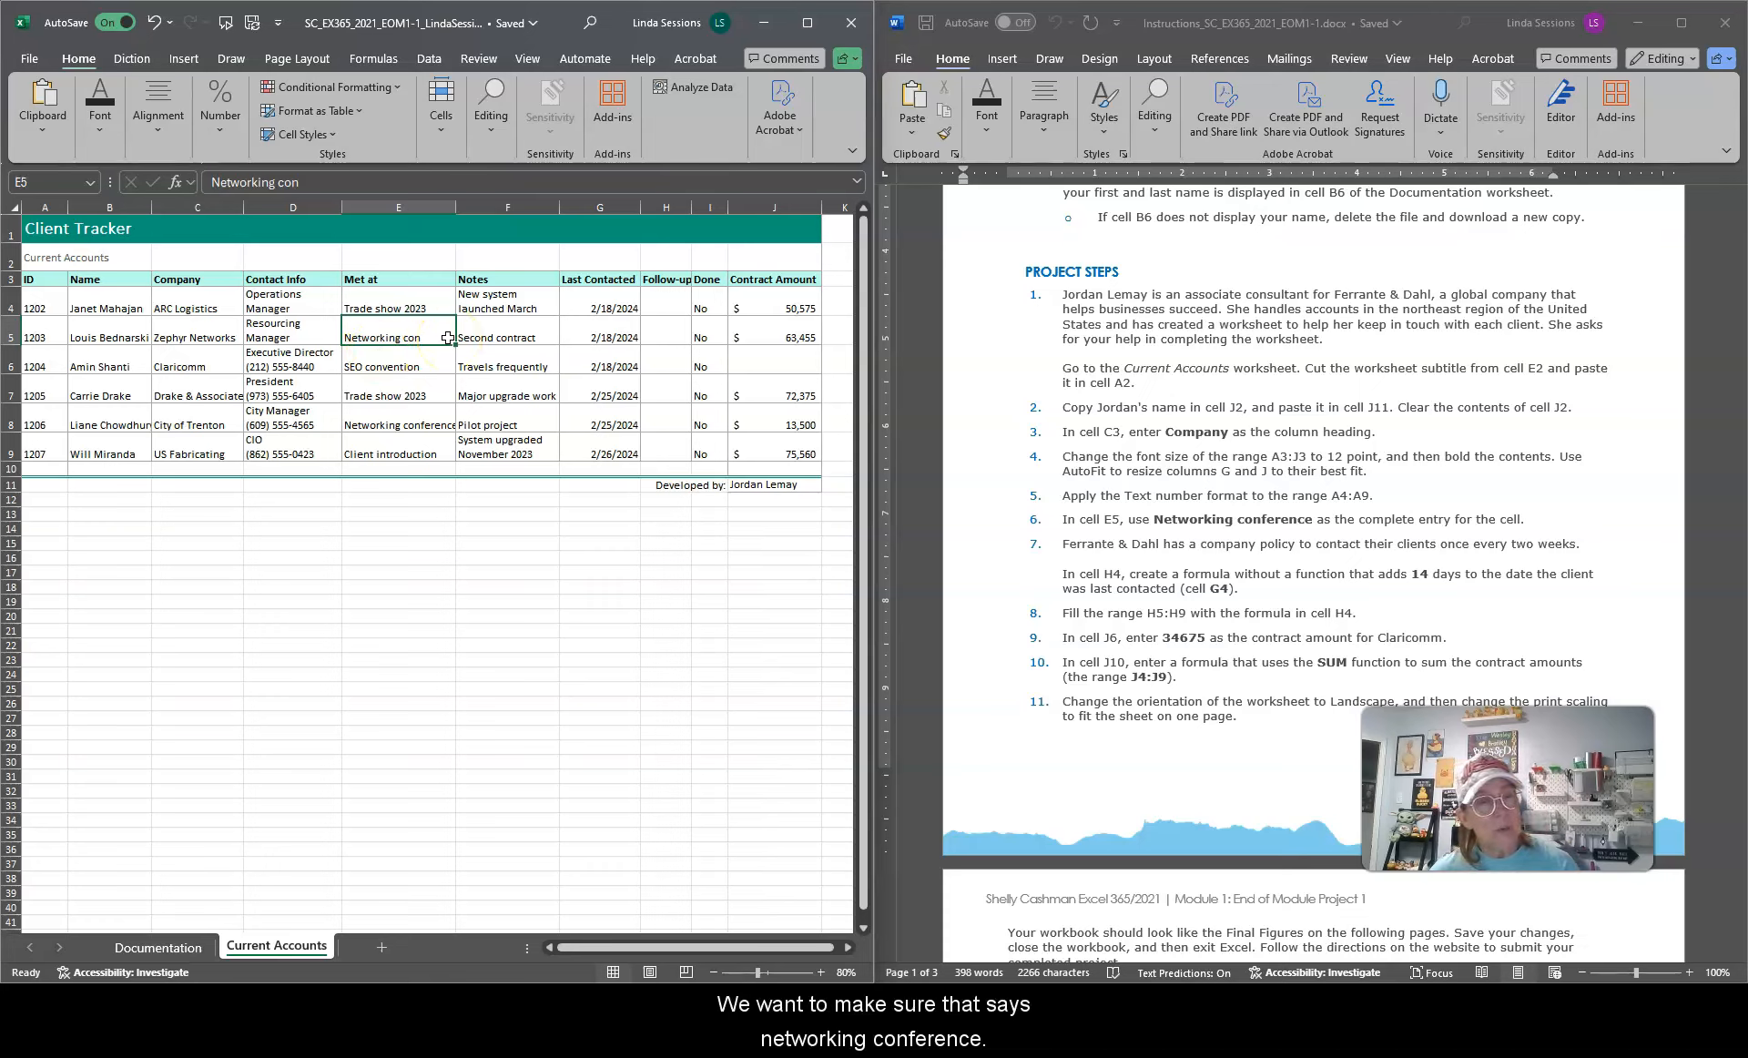
click(392, 330)
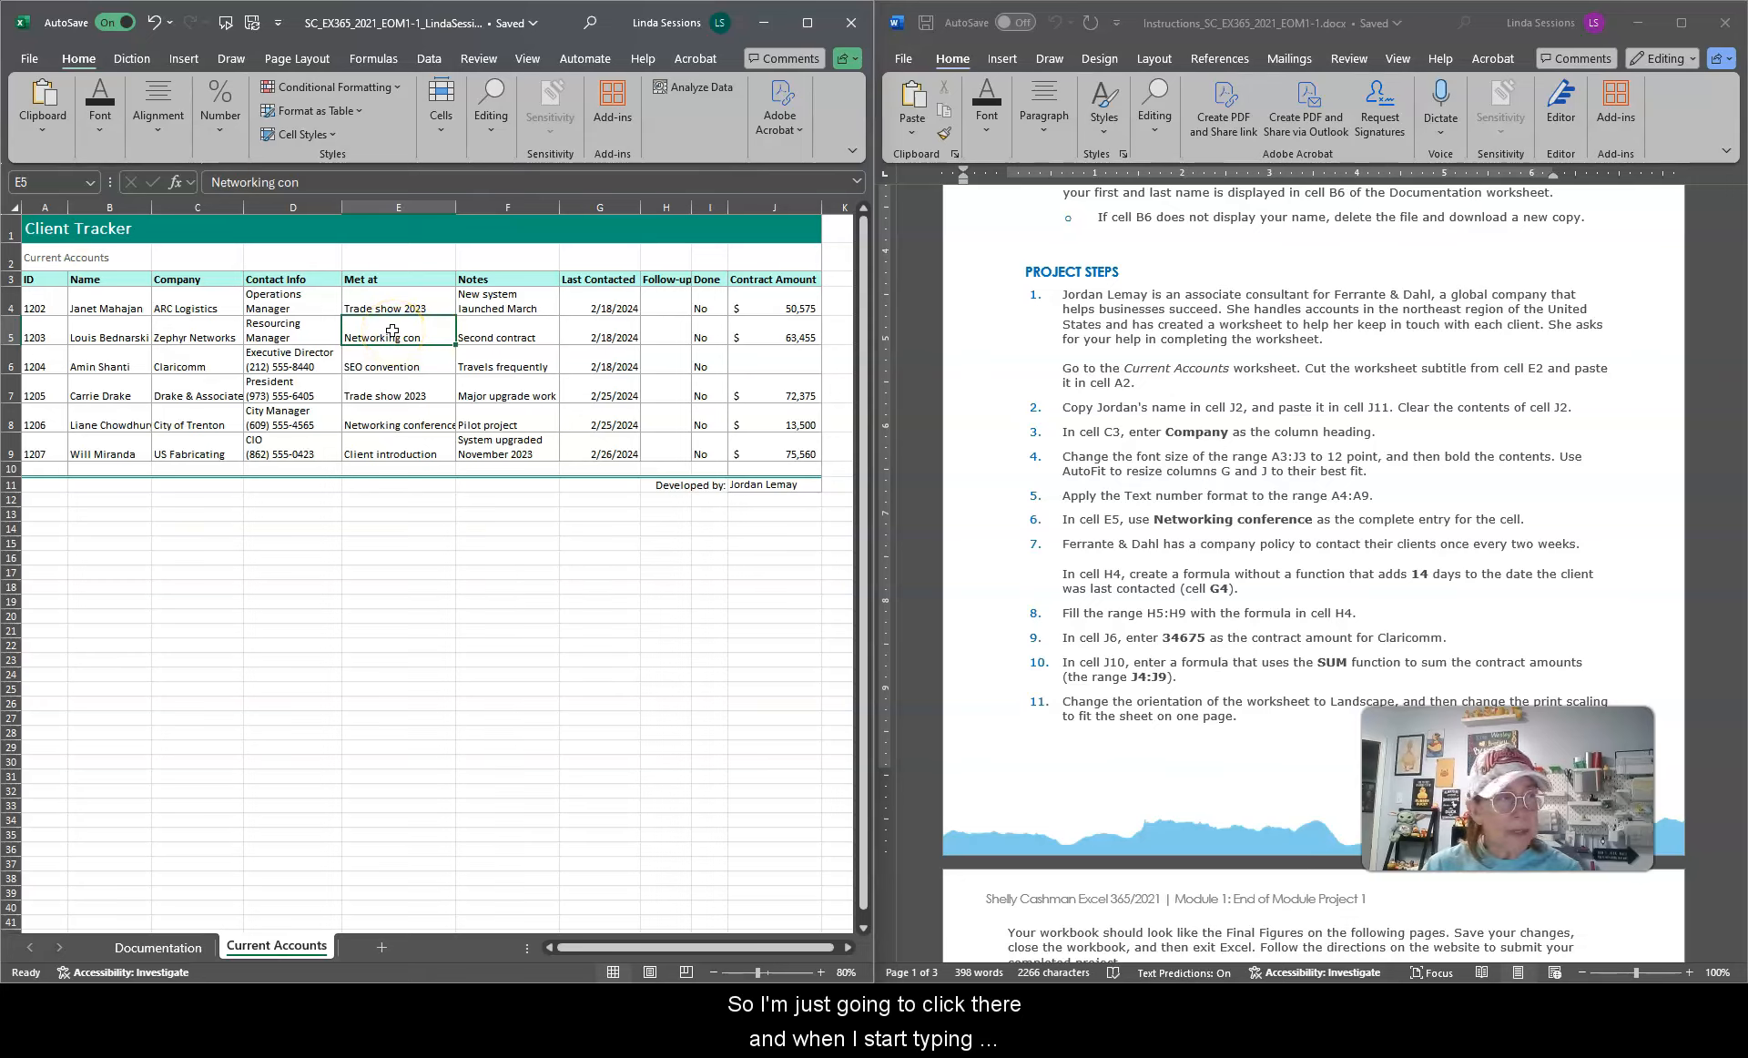
text(N)
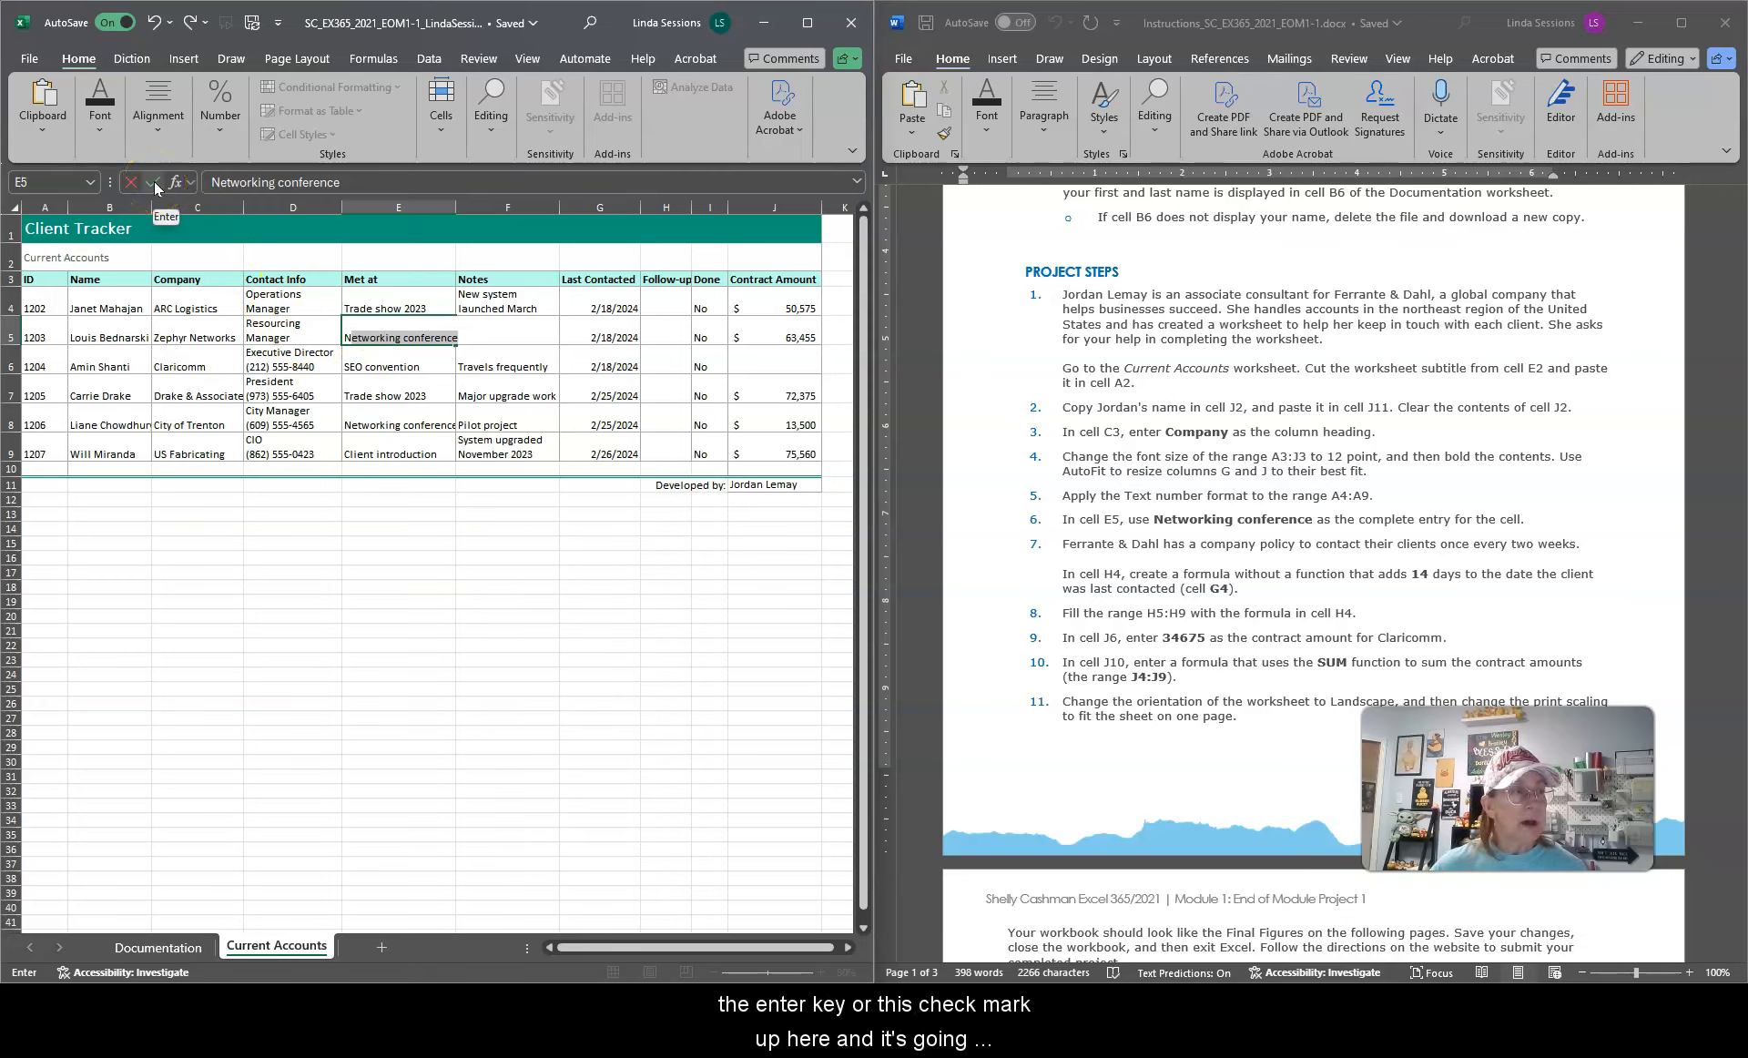
key(Return)
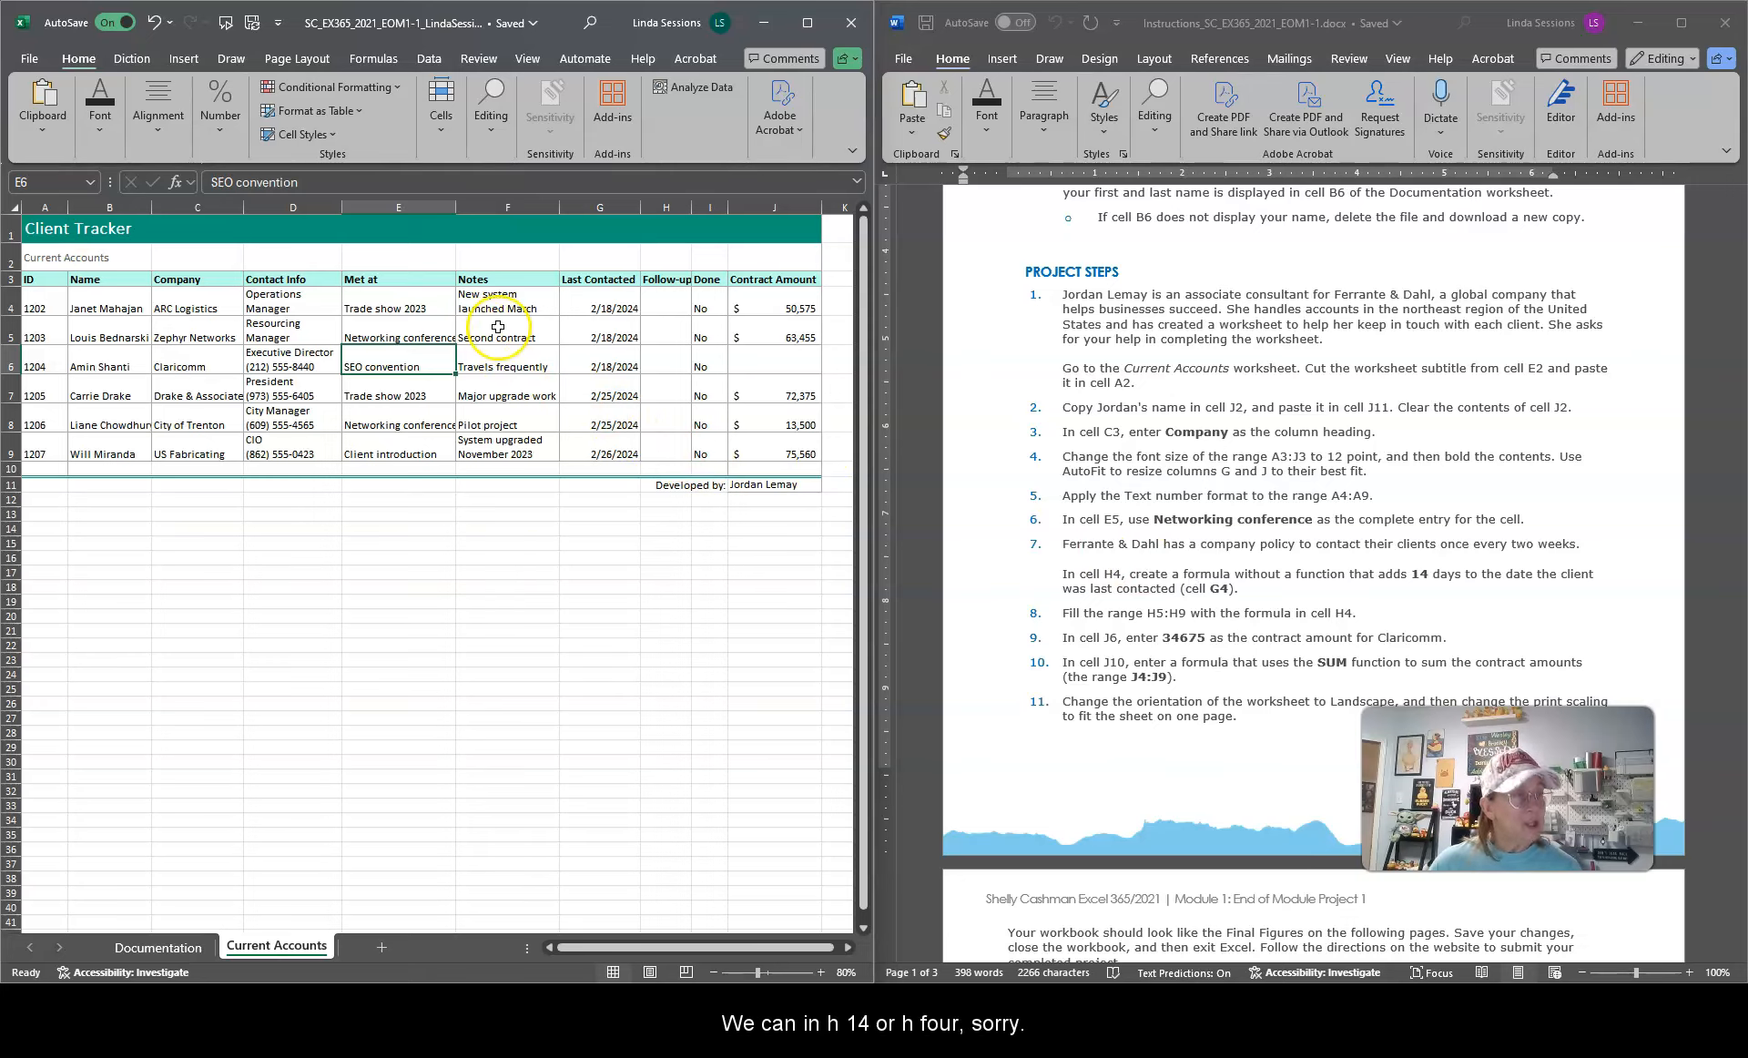
Step: In cell H4, enter a formula without a function that adds 14 days to the last-contacted date in G4
click(661, 302)
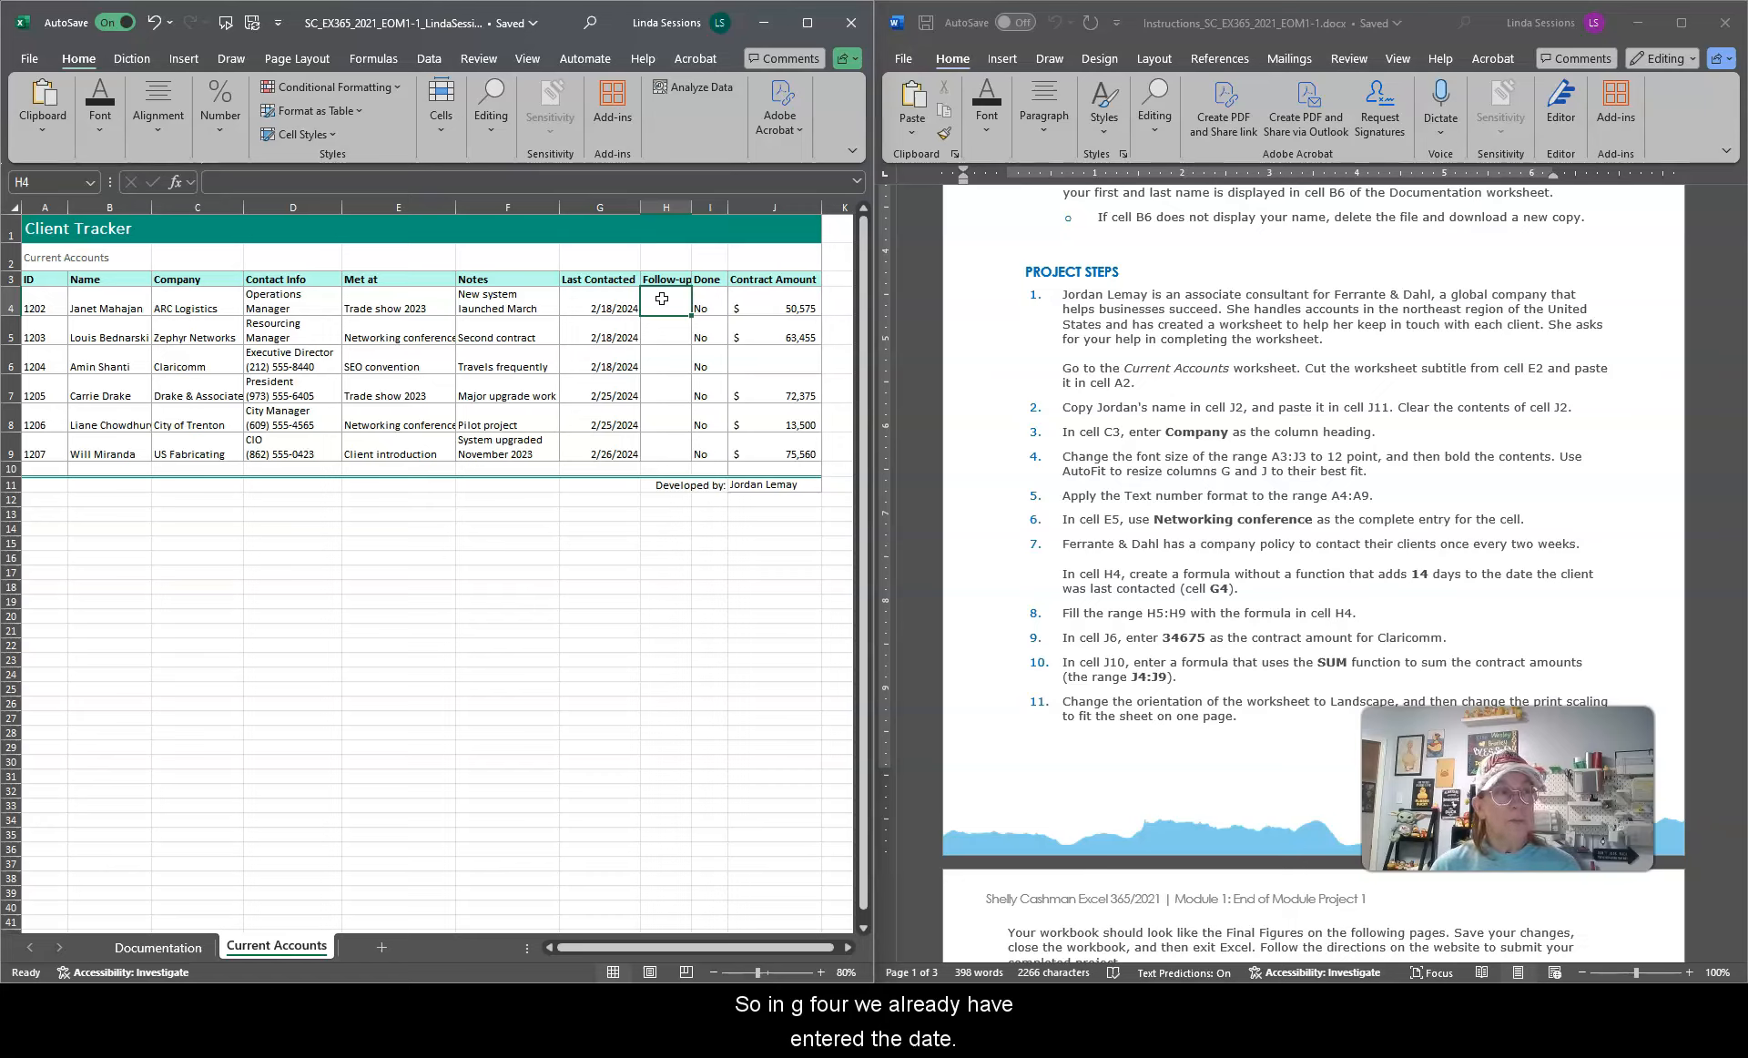
click(593, 298)
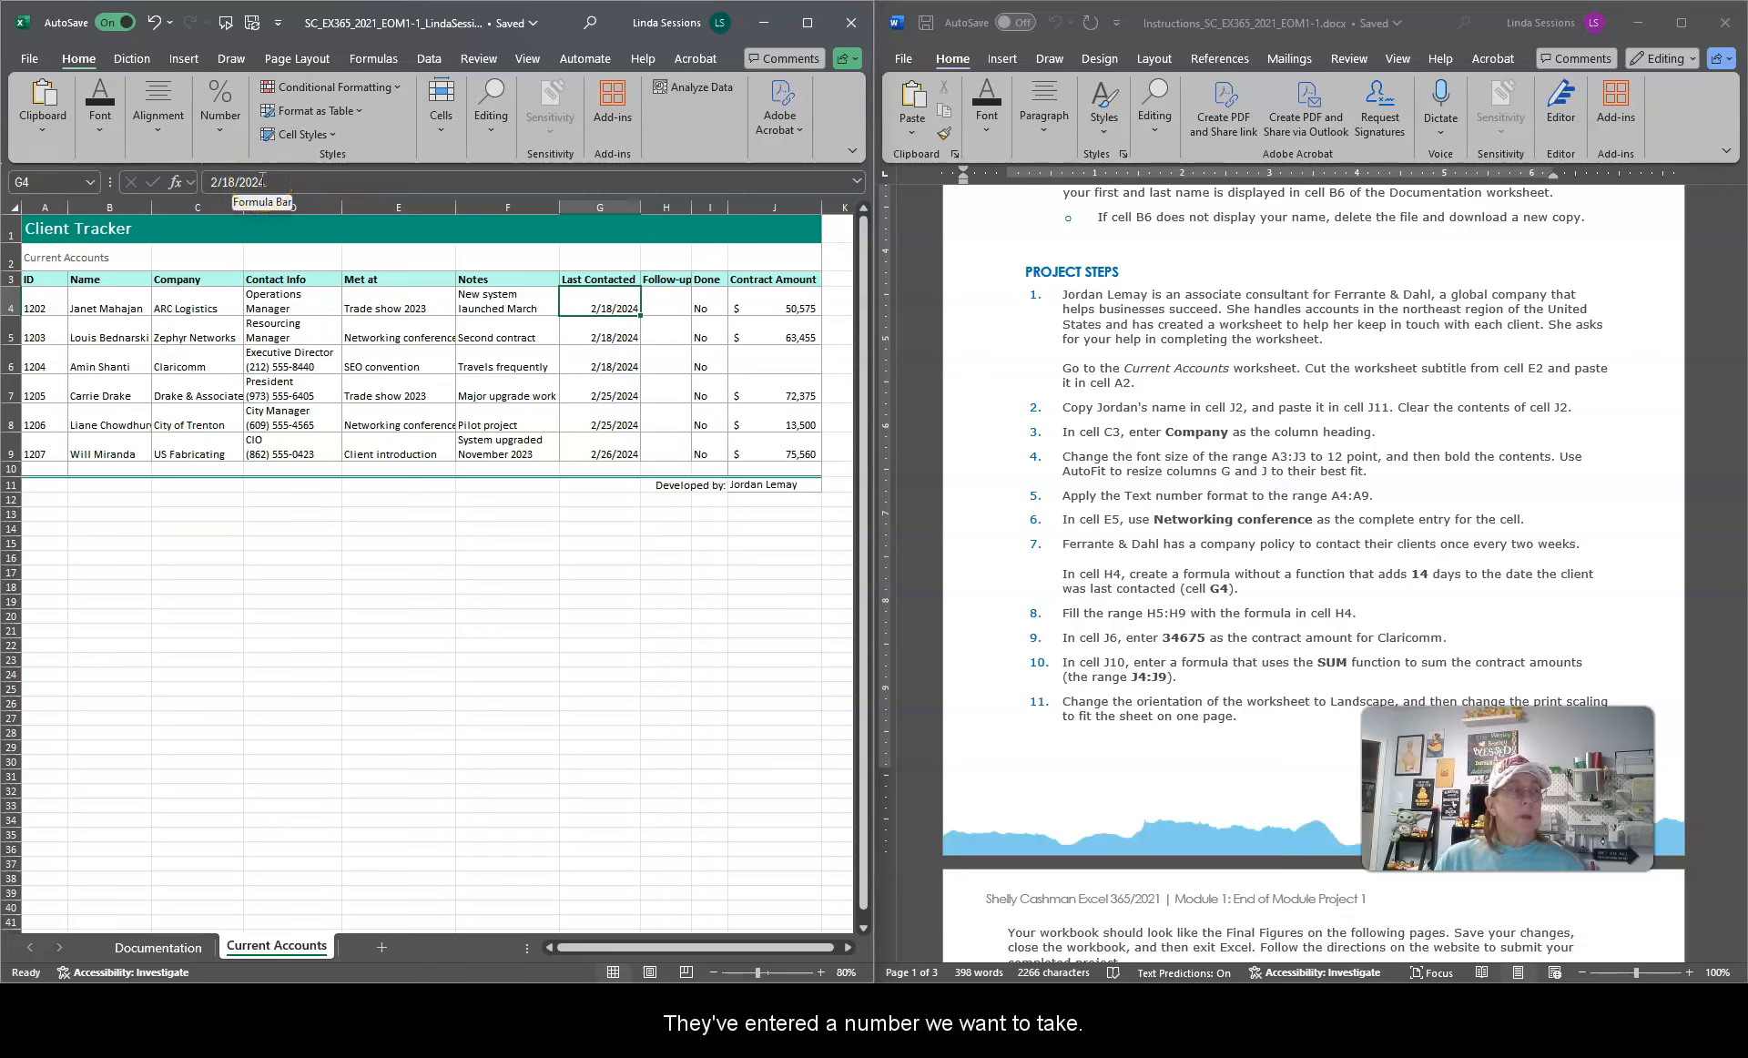
click(677, 304)
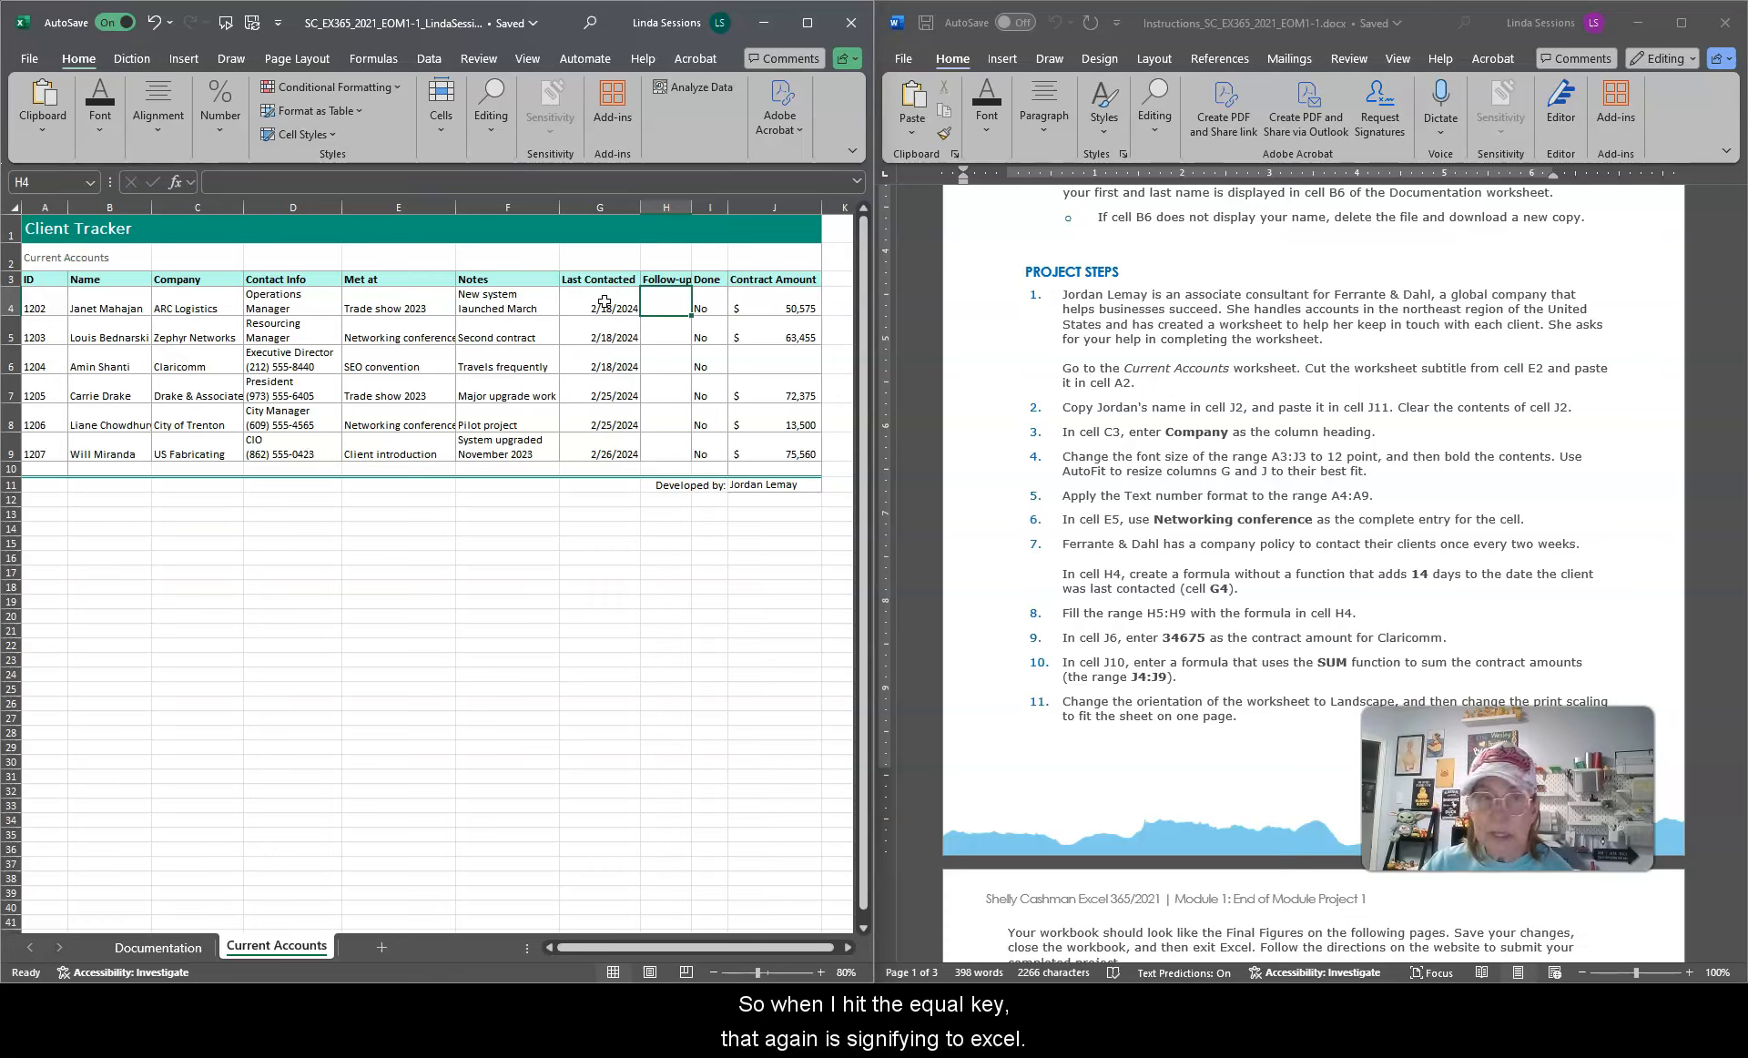
text(=)
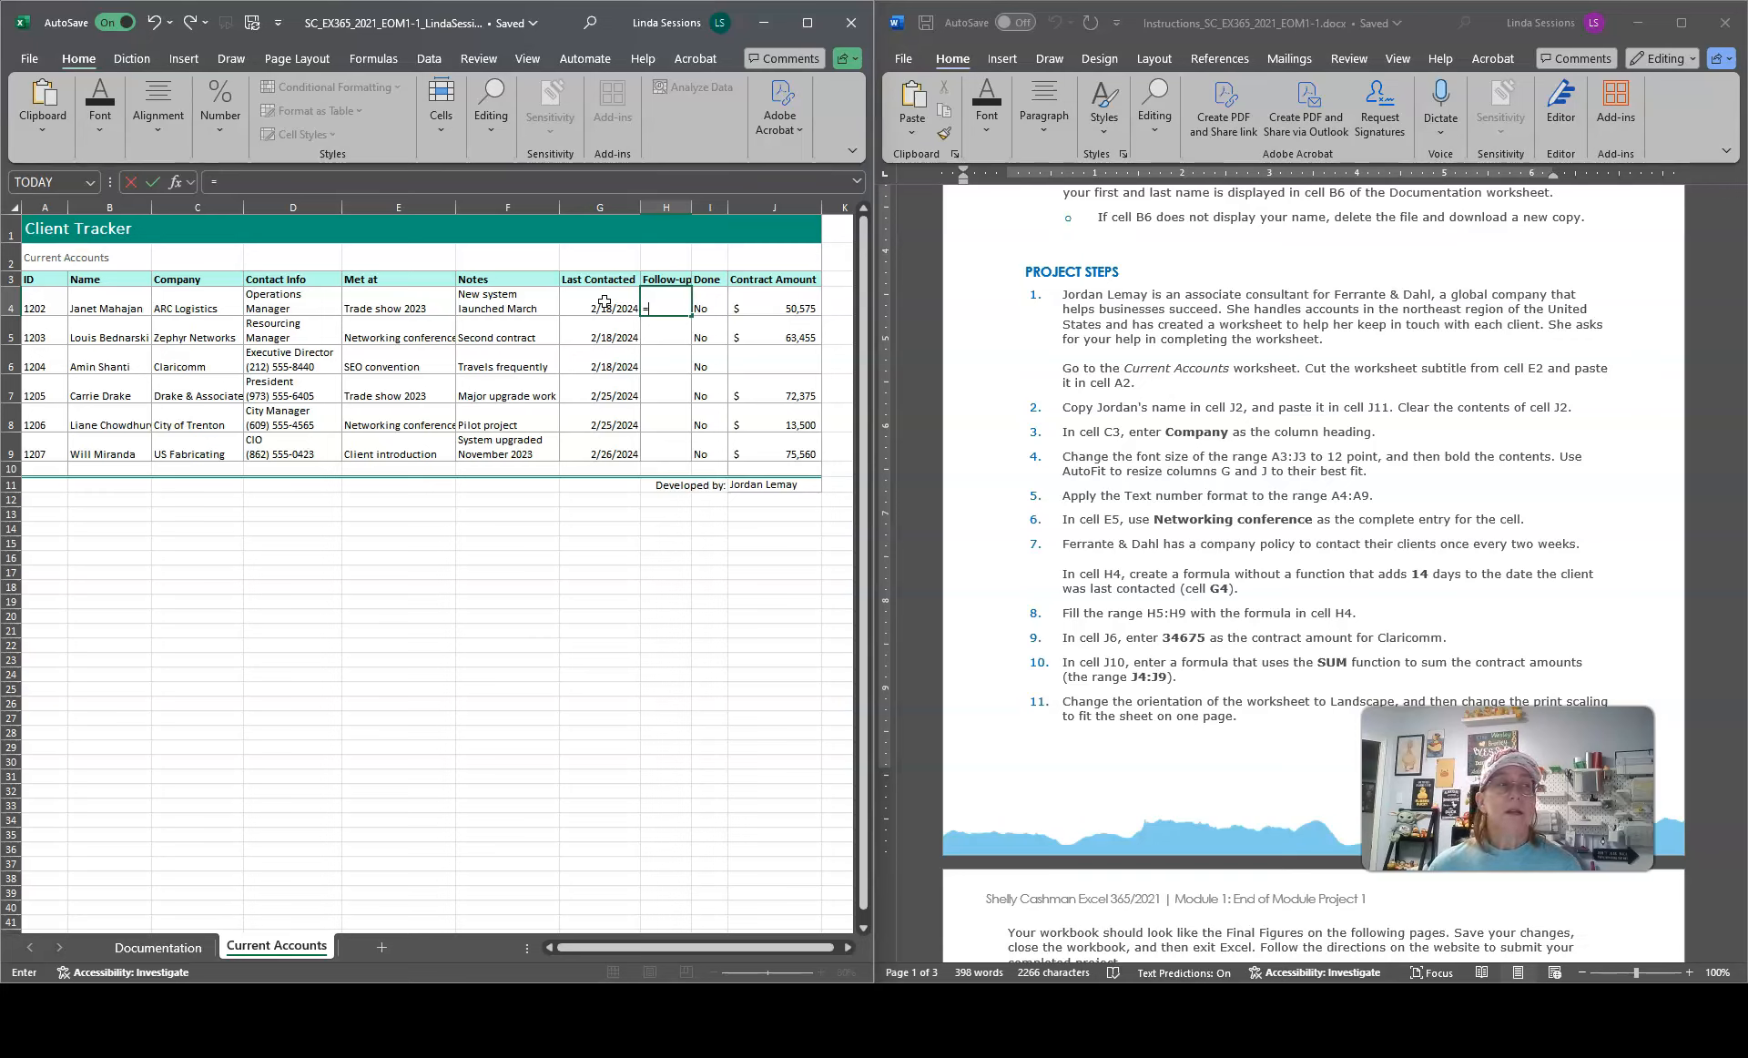
click(598, 301)
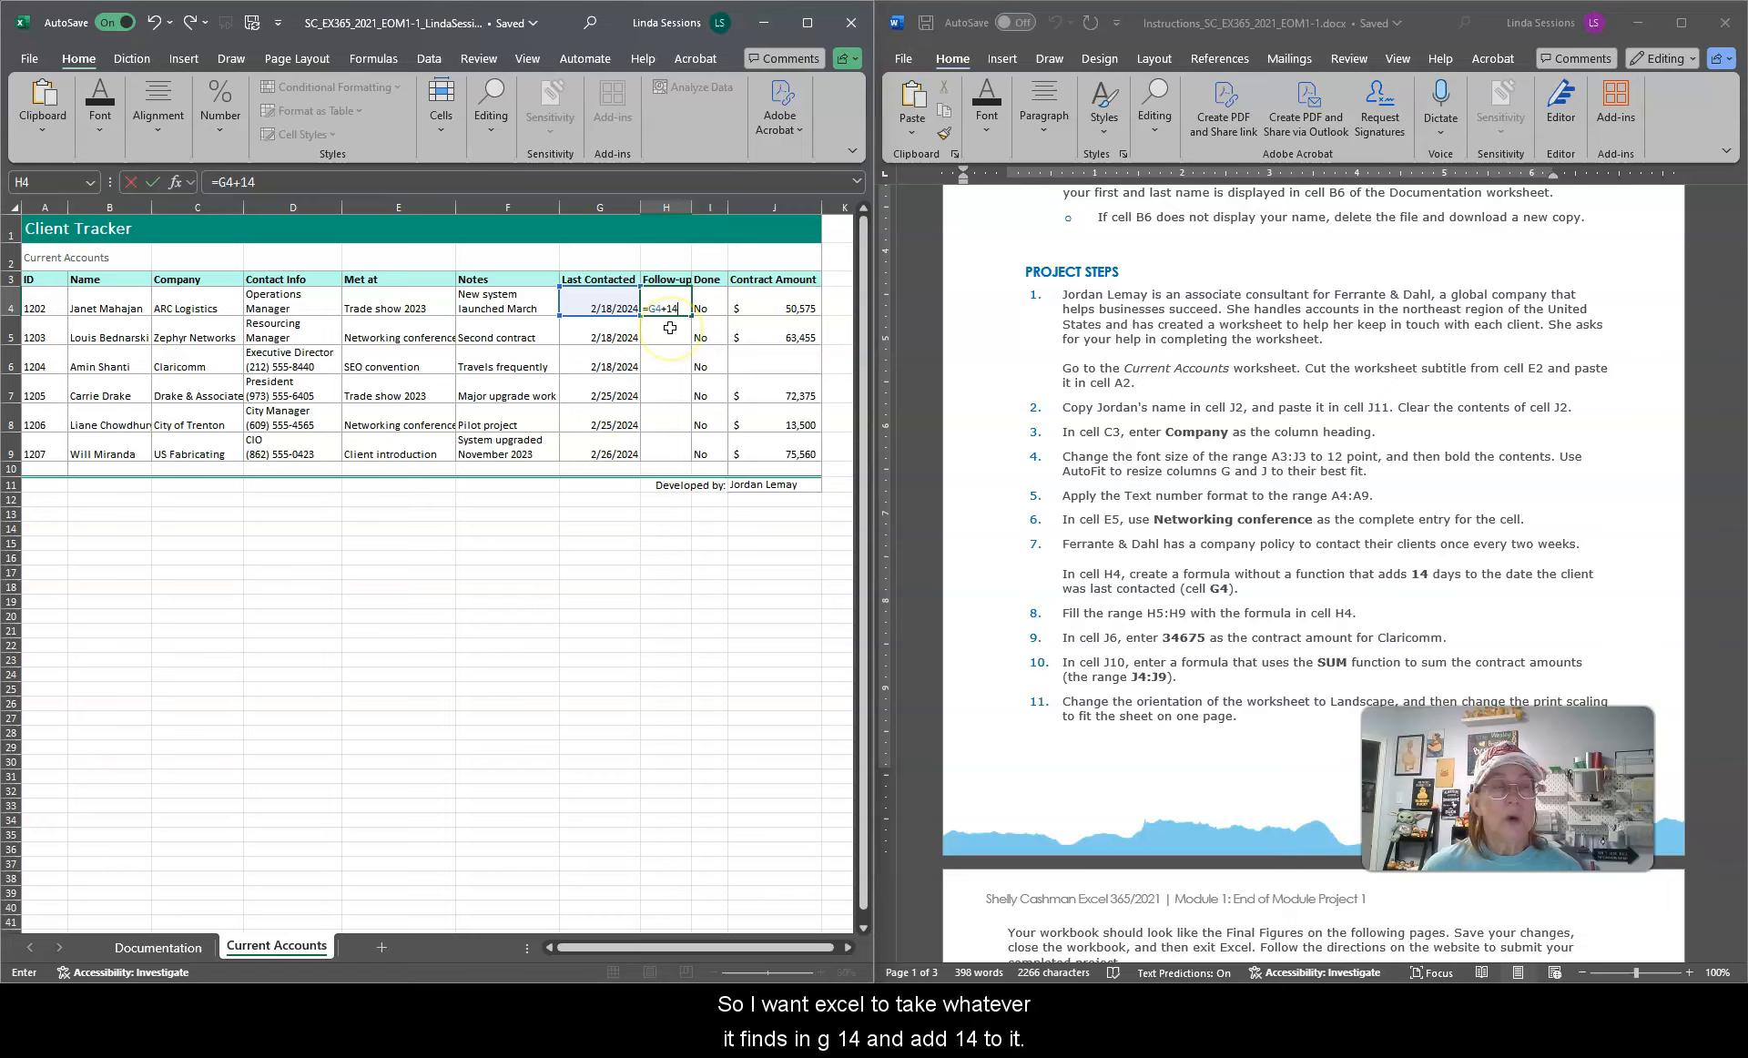
text(+14)
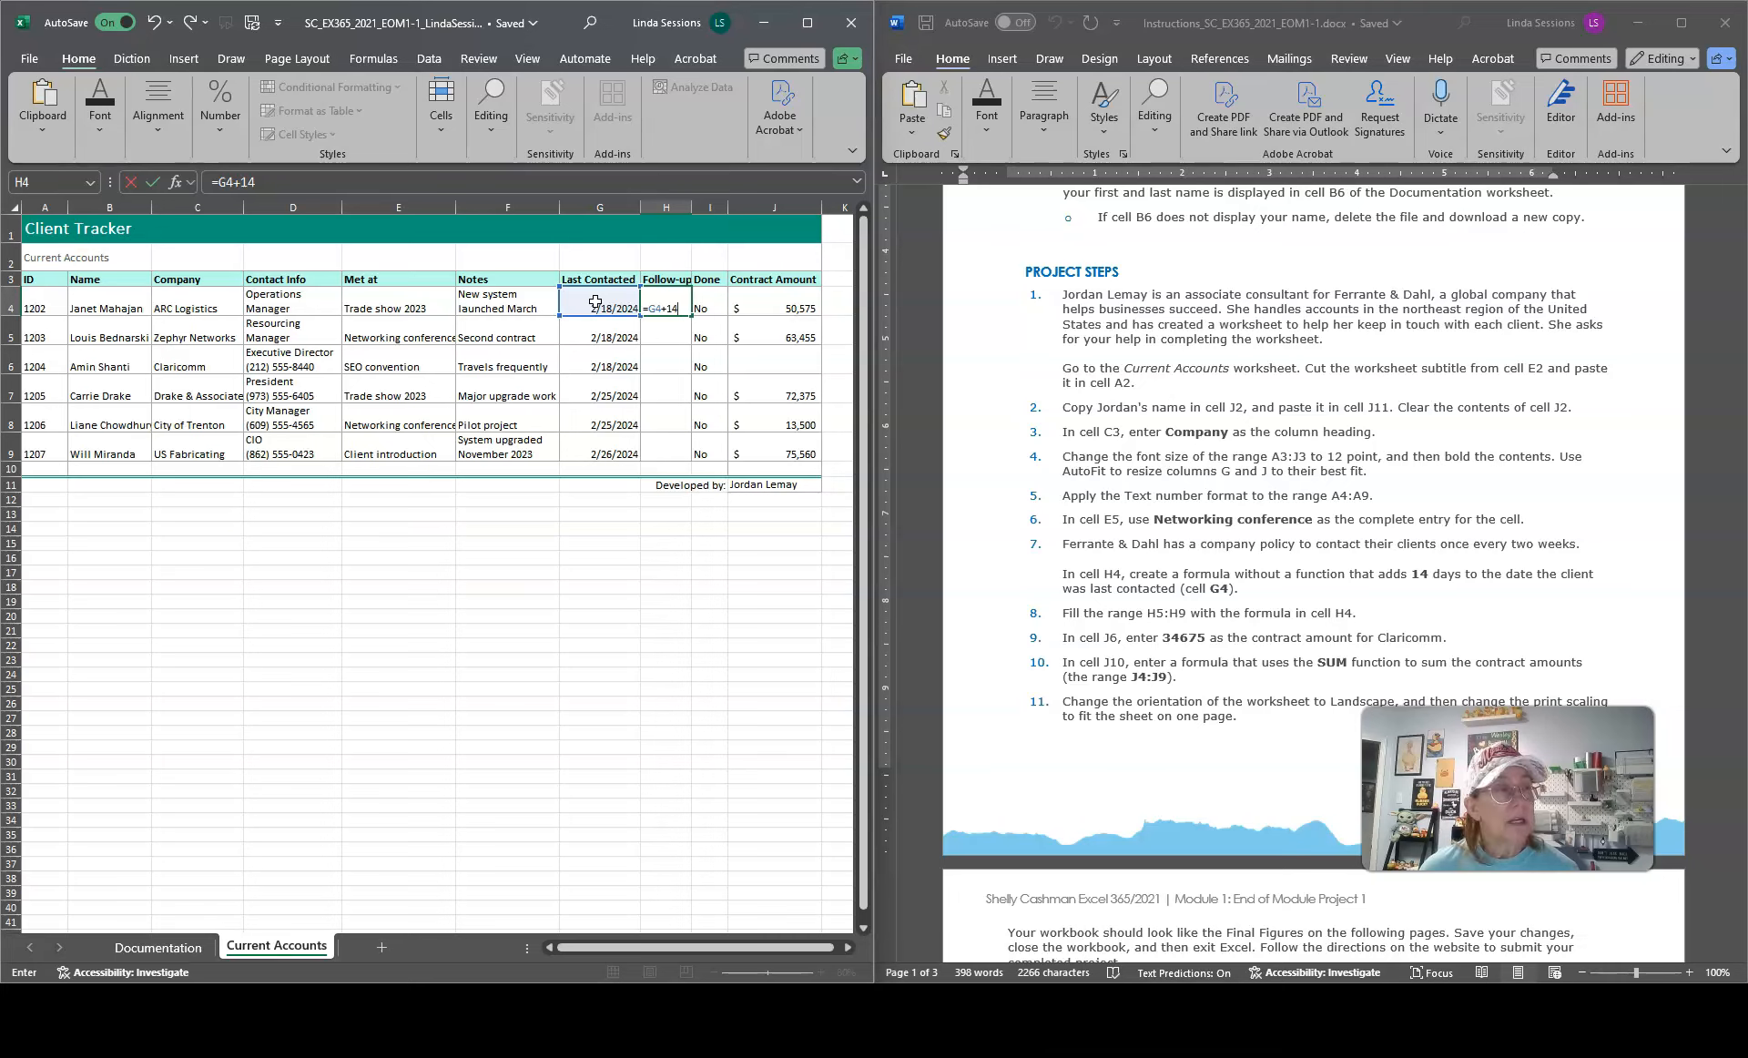
click(152, 183)
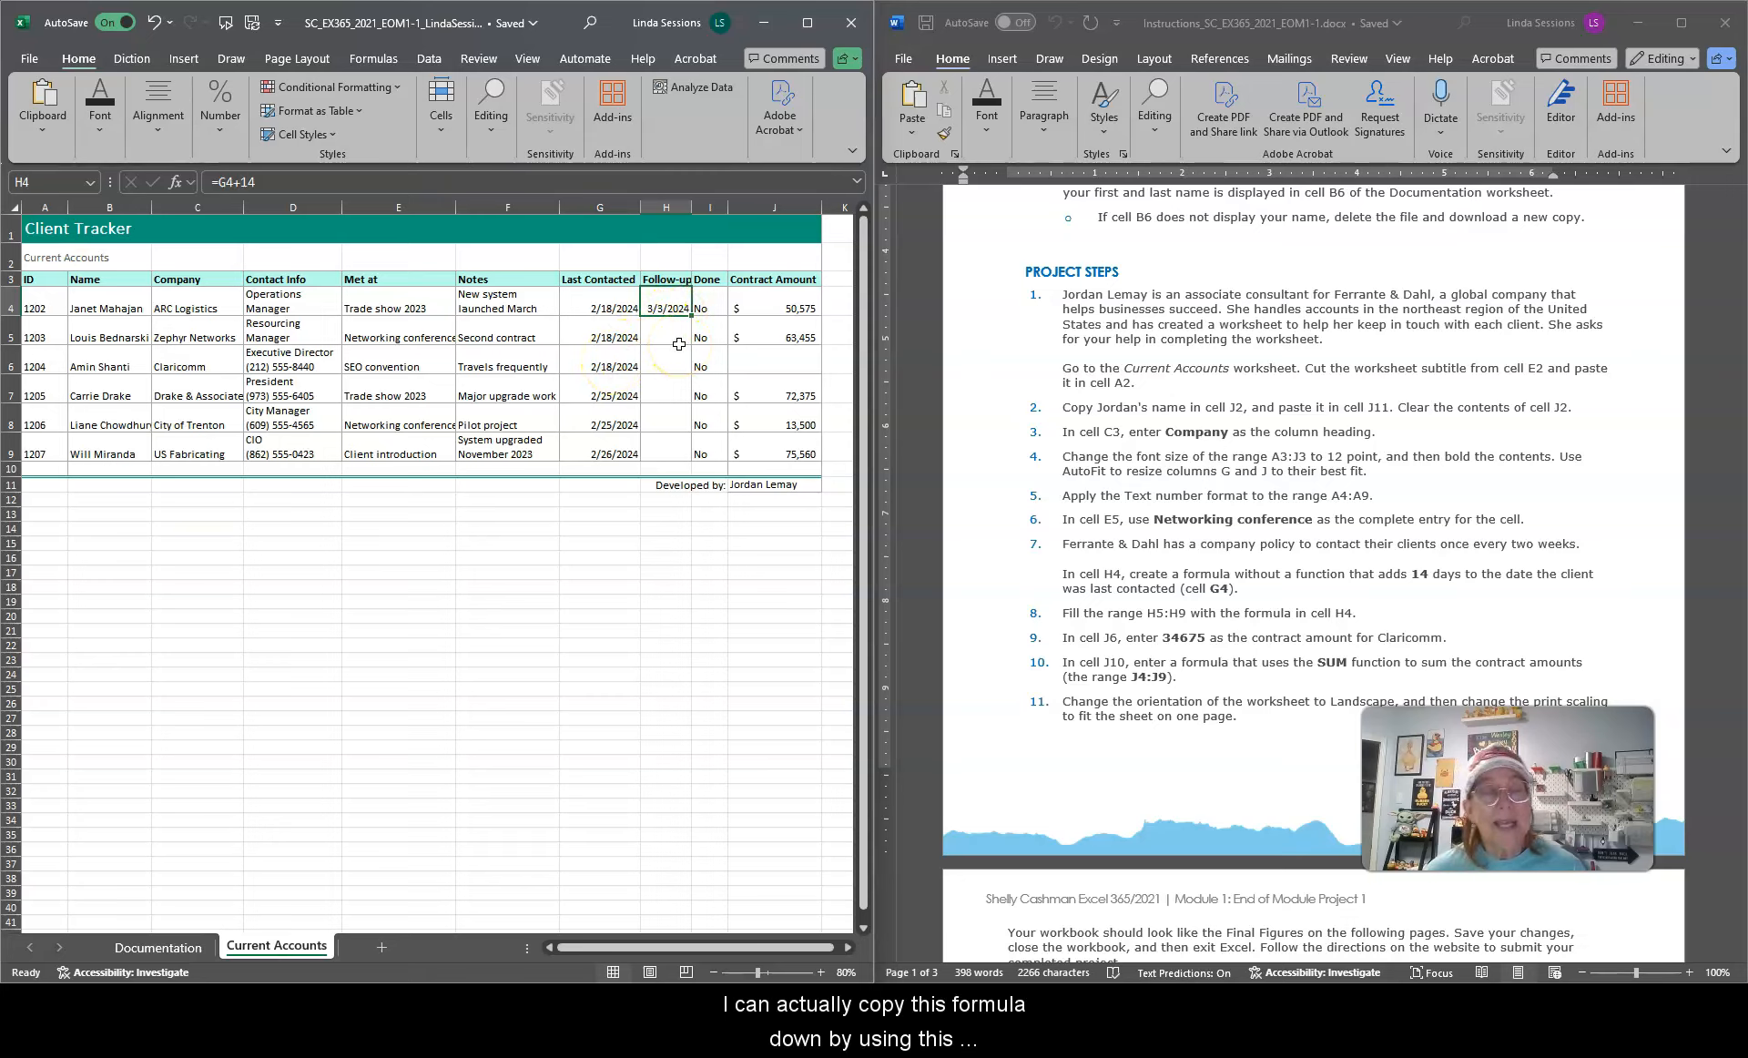
Step: Fill the formula from H4 down through the range H5:H9
click(821, 973)
click(820, 972)
click(821, 972)
click(820, 973)
click(821, 972)
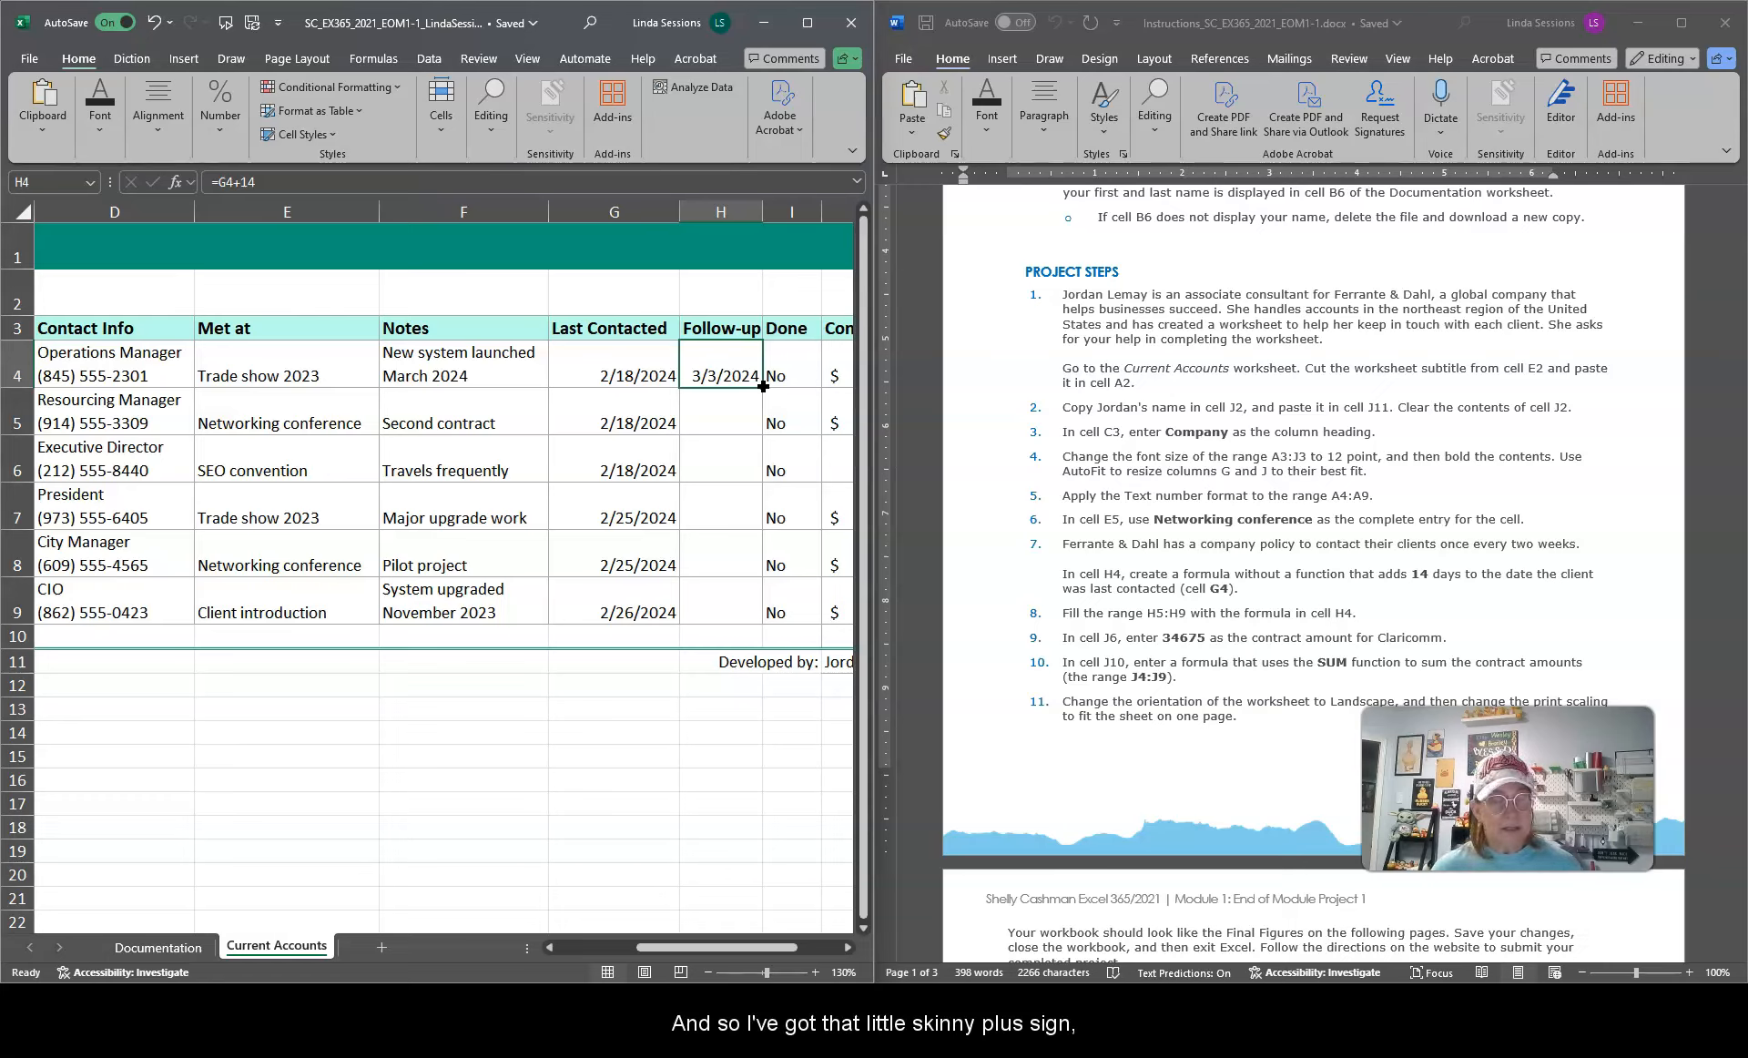
drag(763, 386, 762, 385)
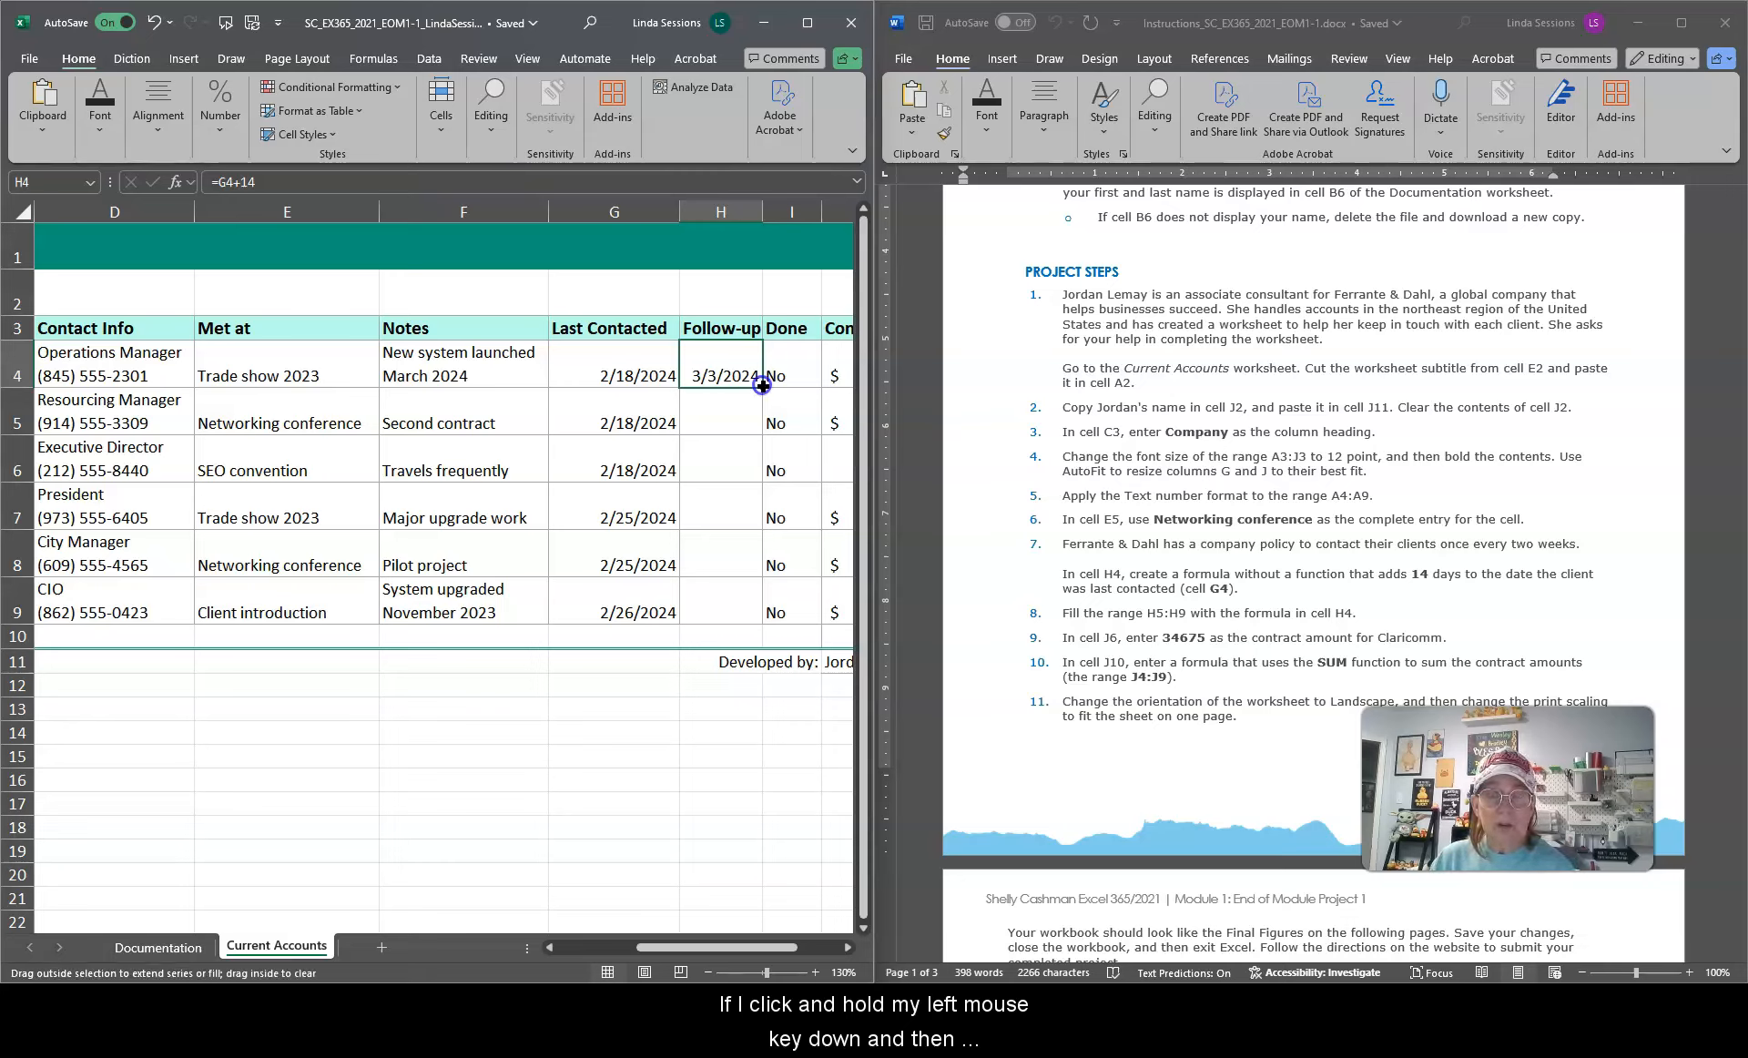
drag(762, 385, 765, 618)
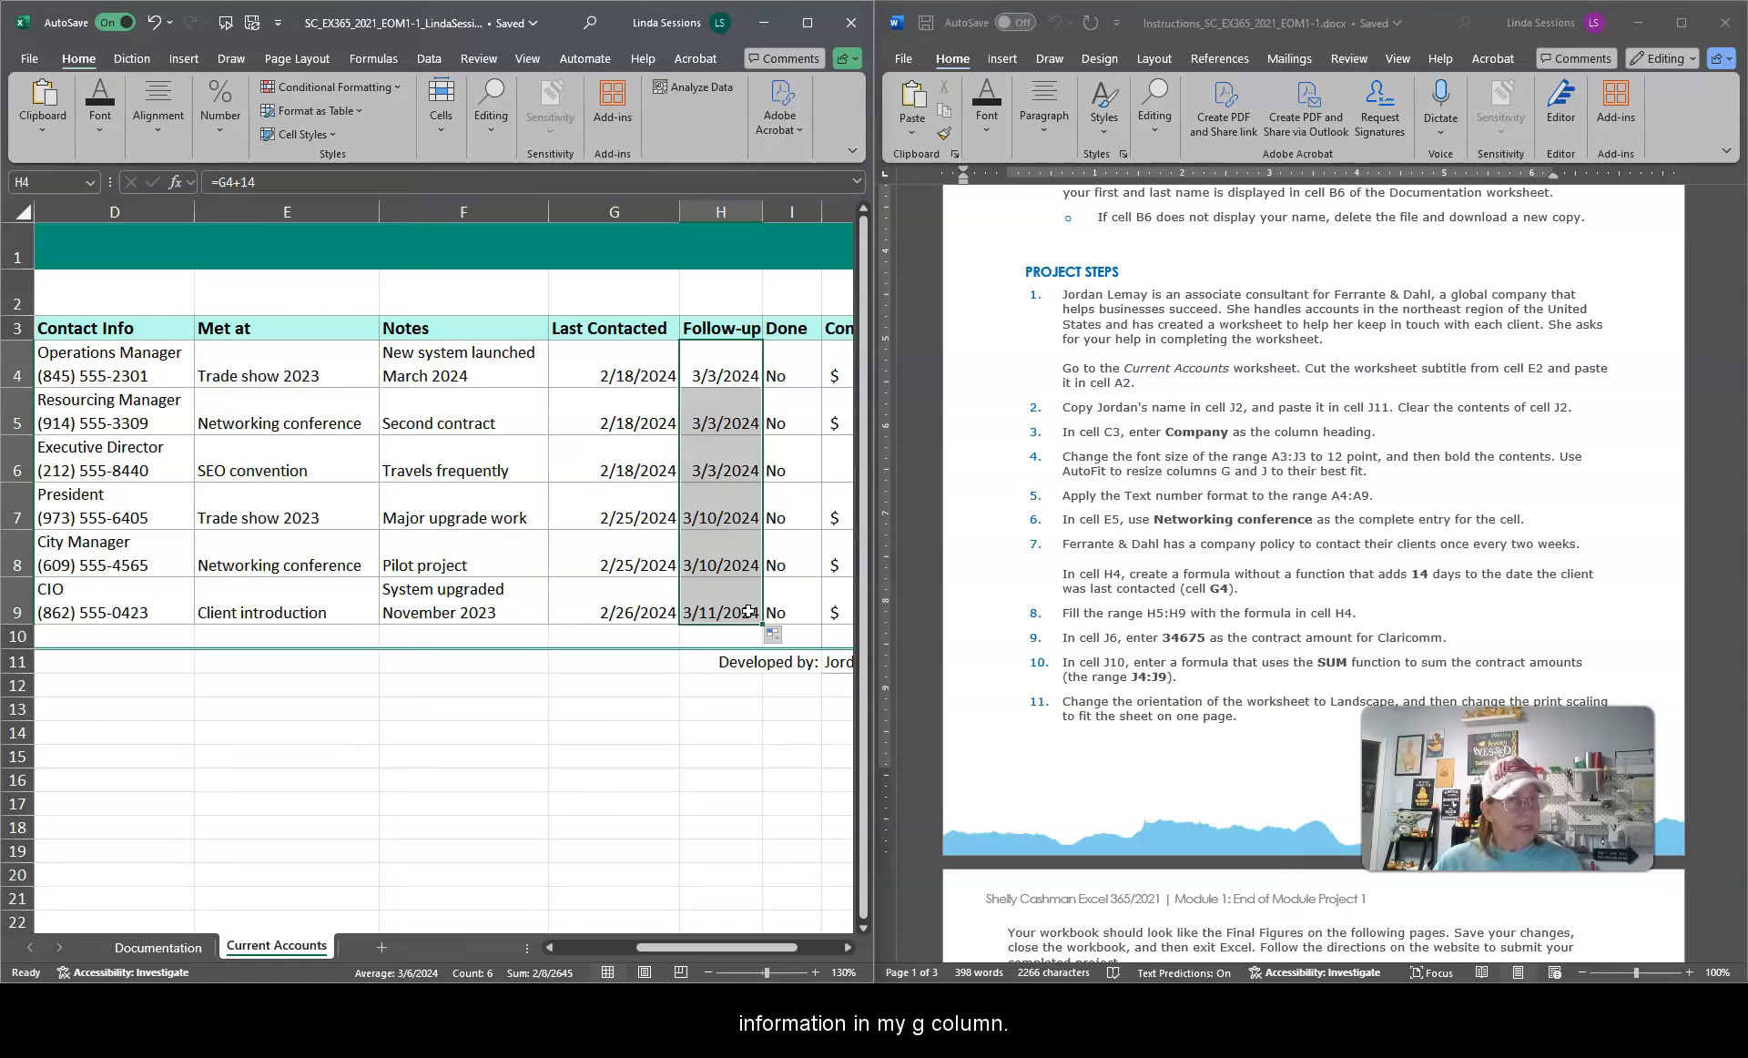
Step: Inspect the copied formulas in cells H4 through H9 and the Auto Fill Options choices
click(720, 364)
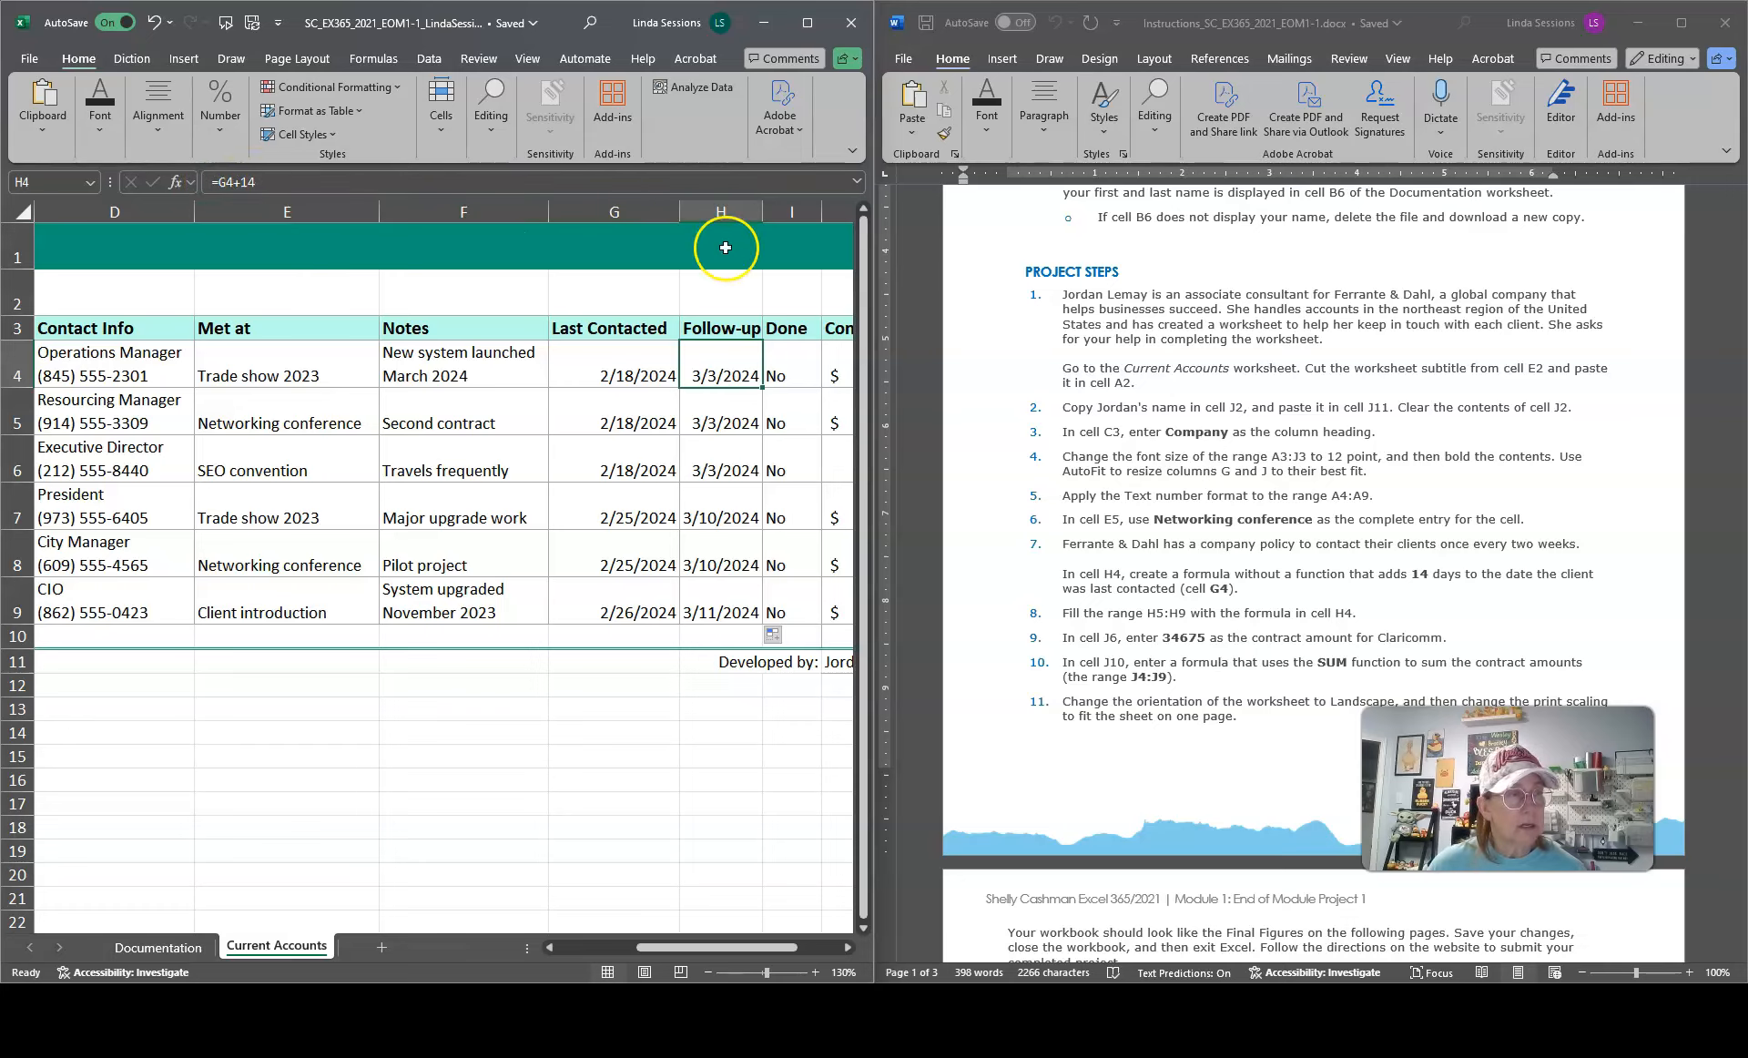
click(713, 413)
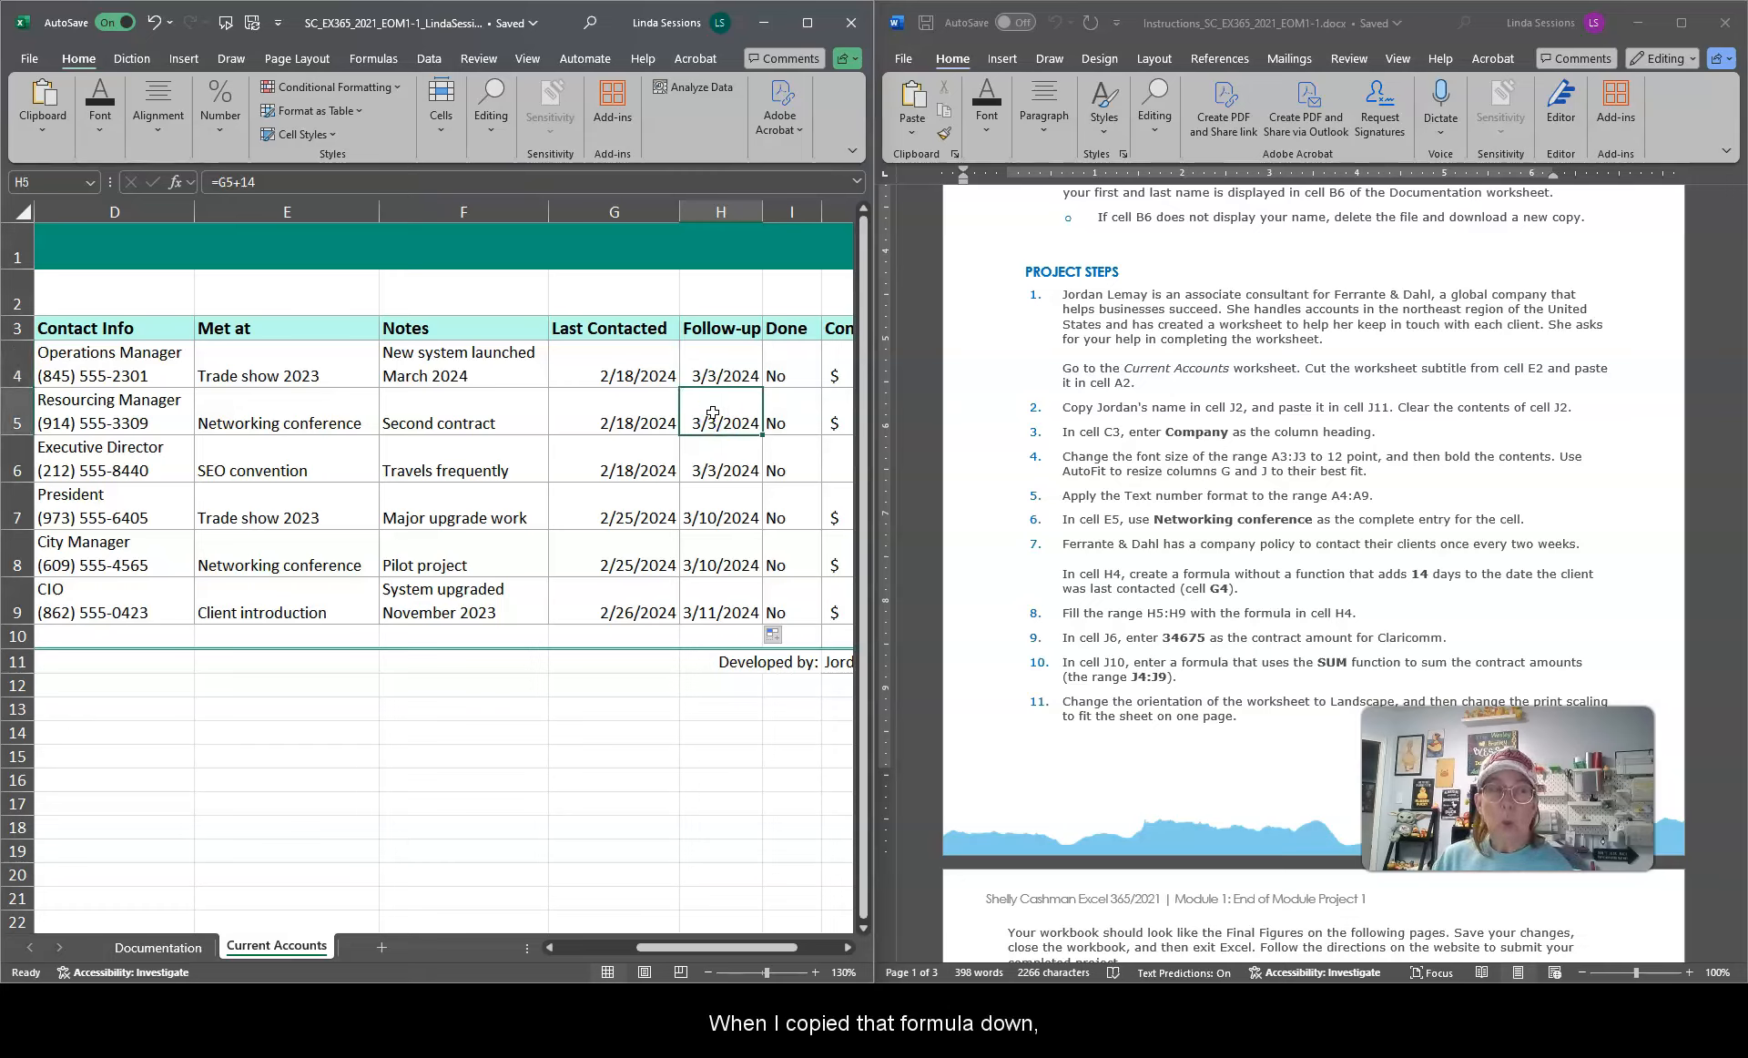
click(712, 466)
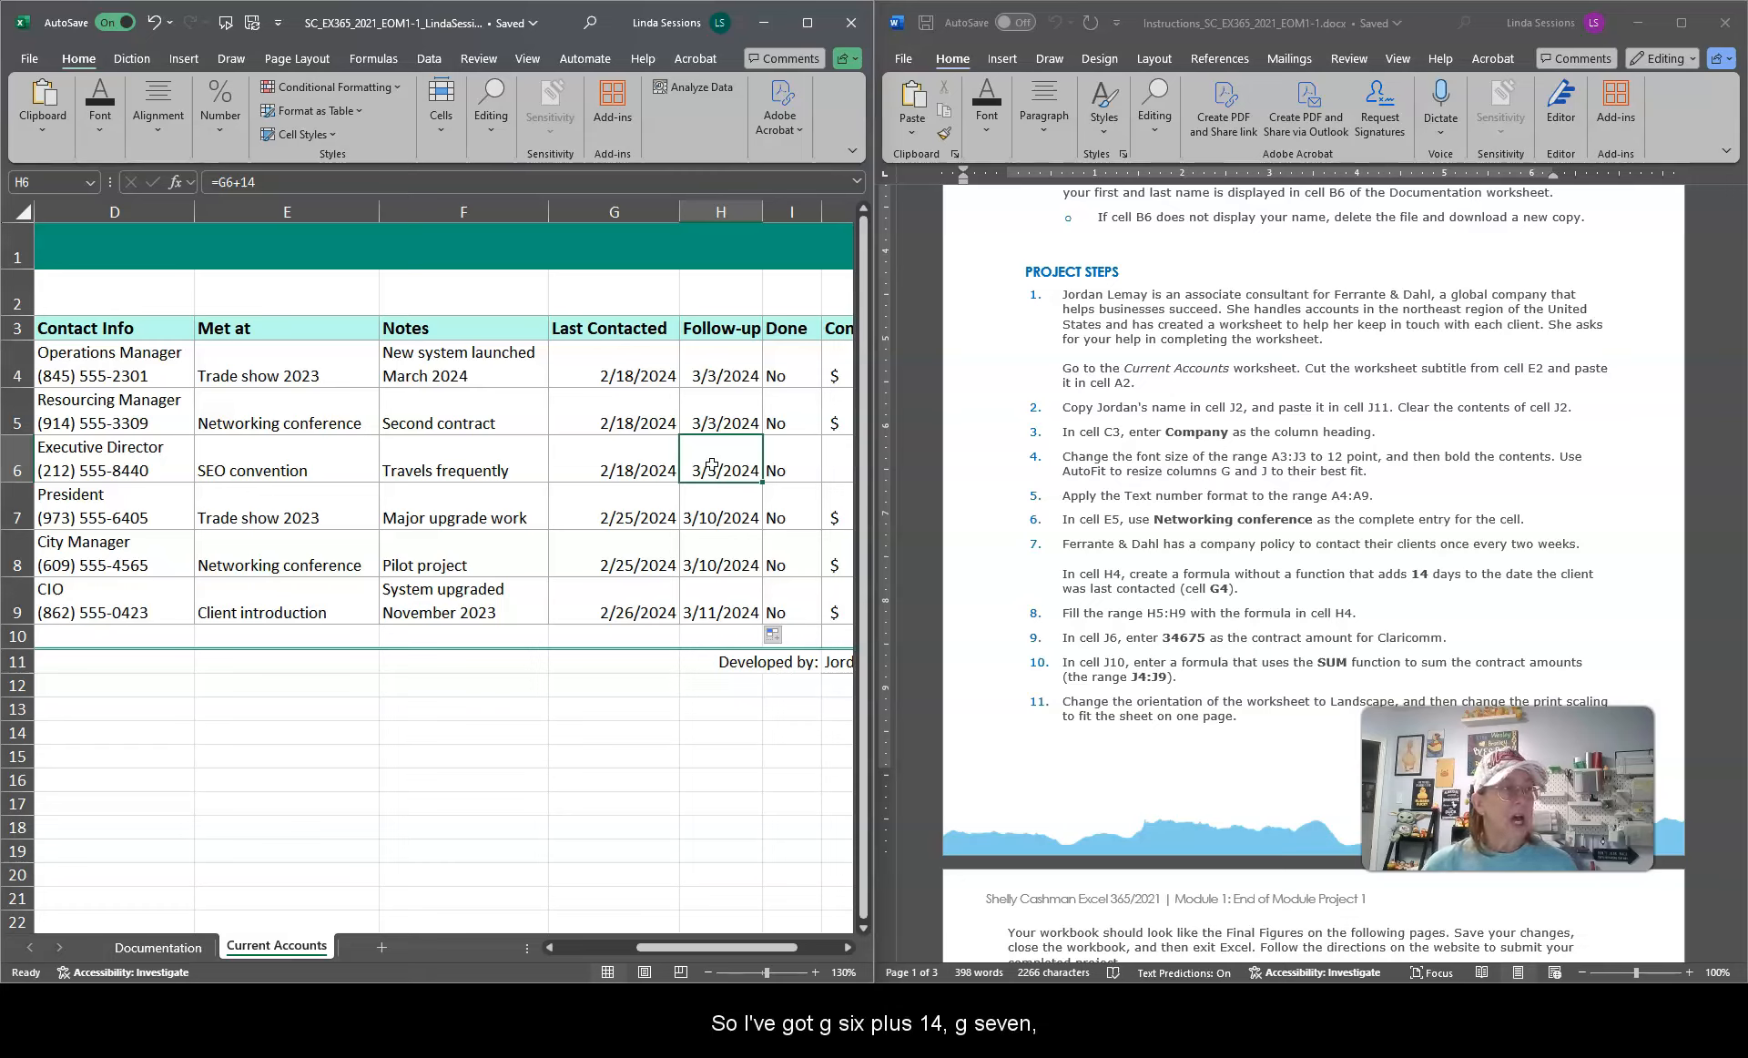
click(711, 504)
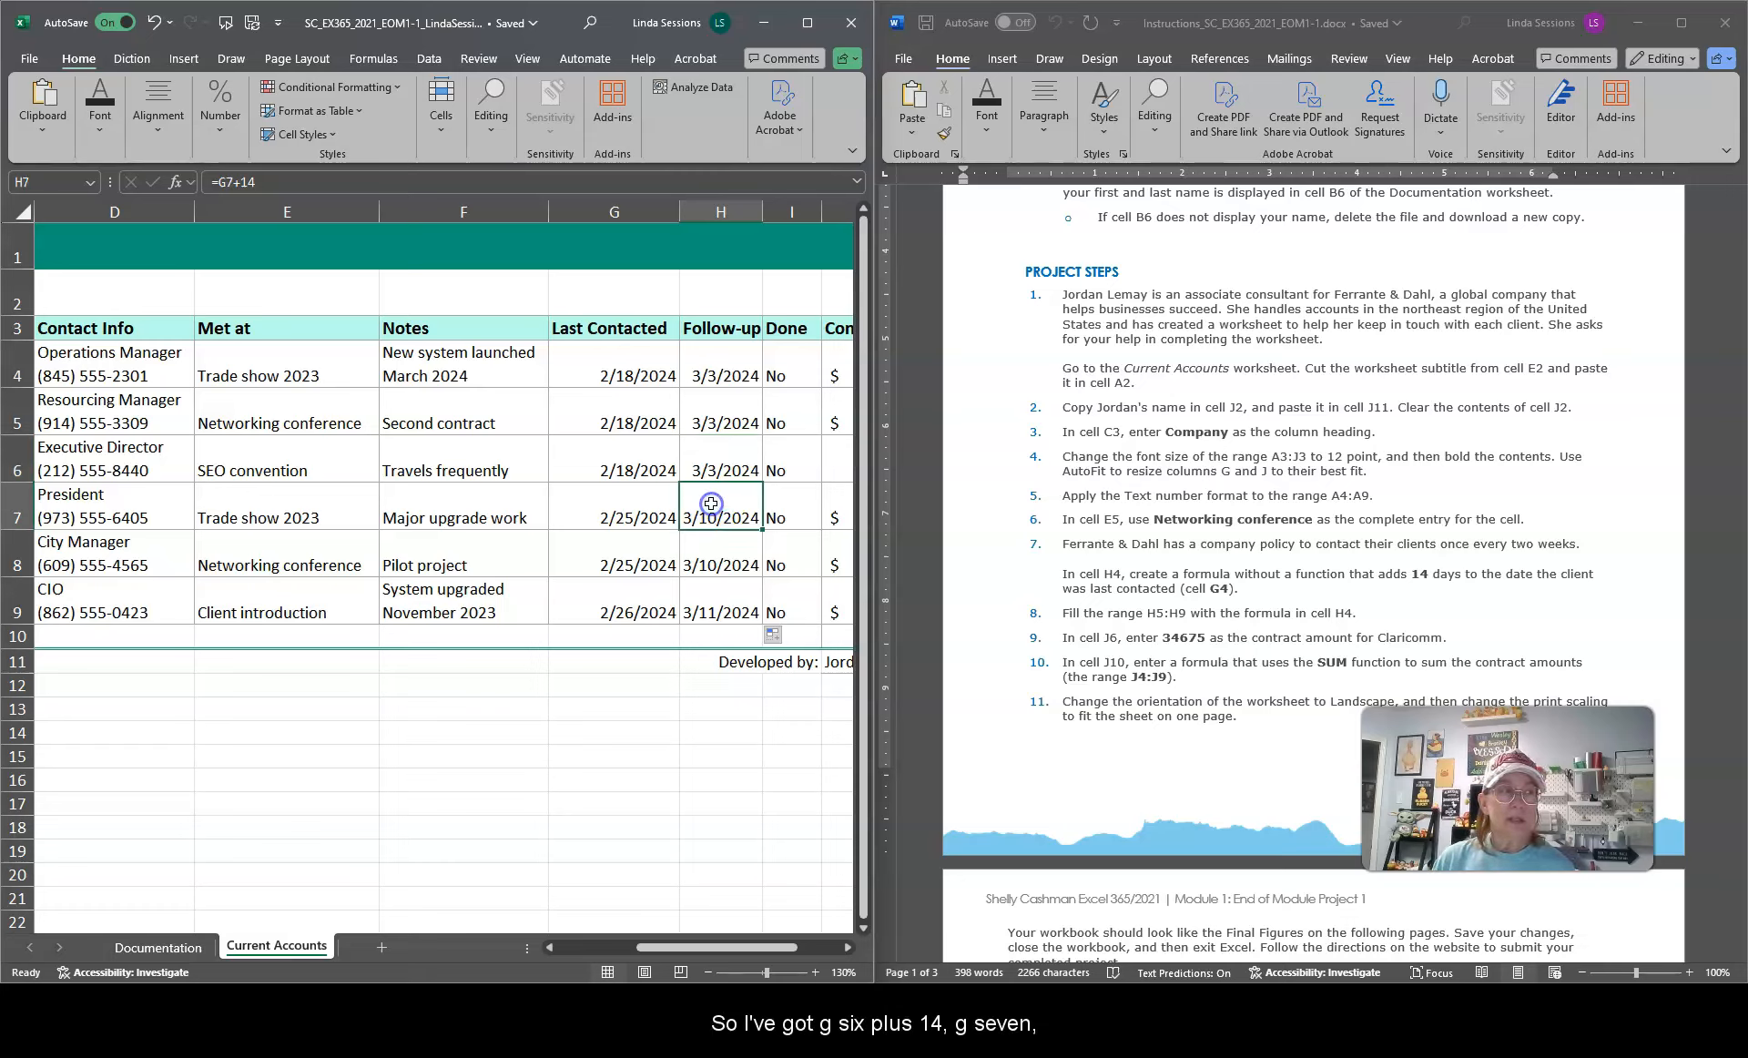
click(708, 558)
click(707, 593)
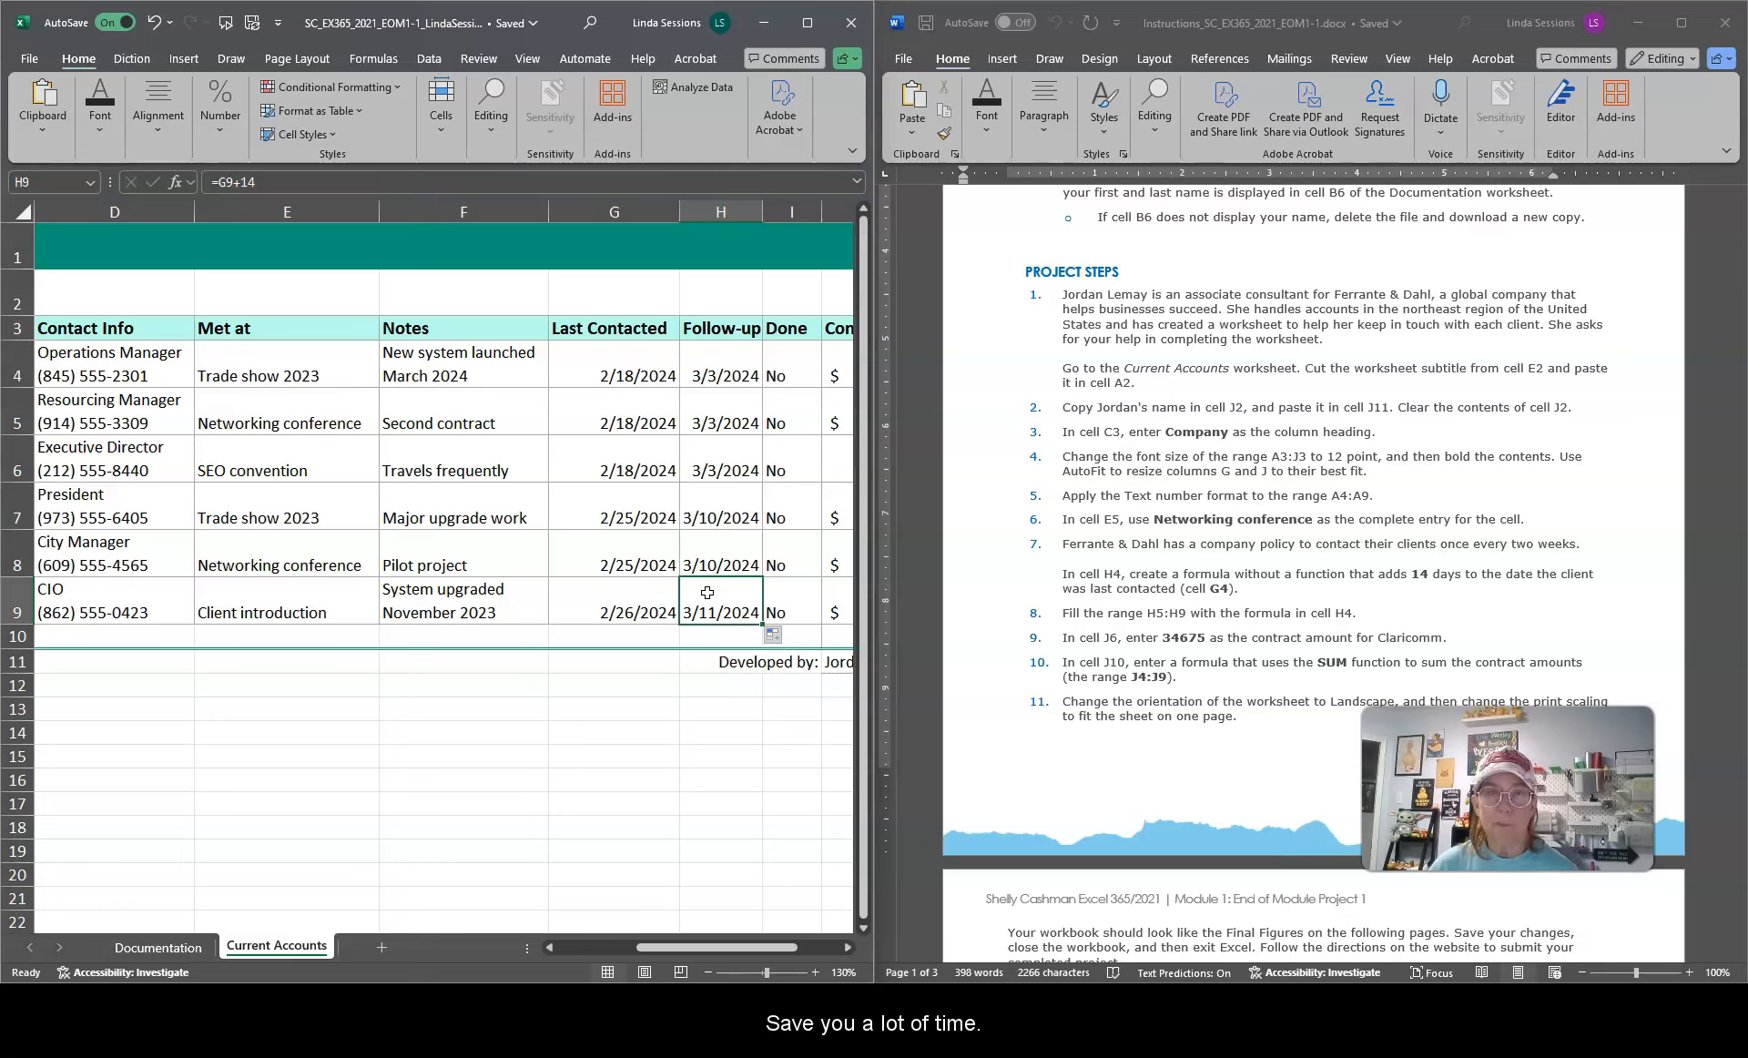
click(783, 637)
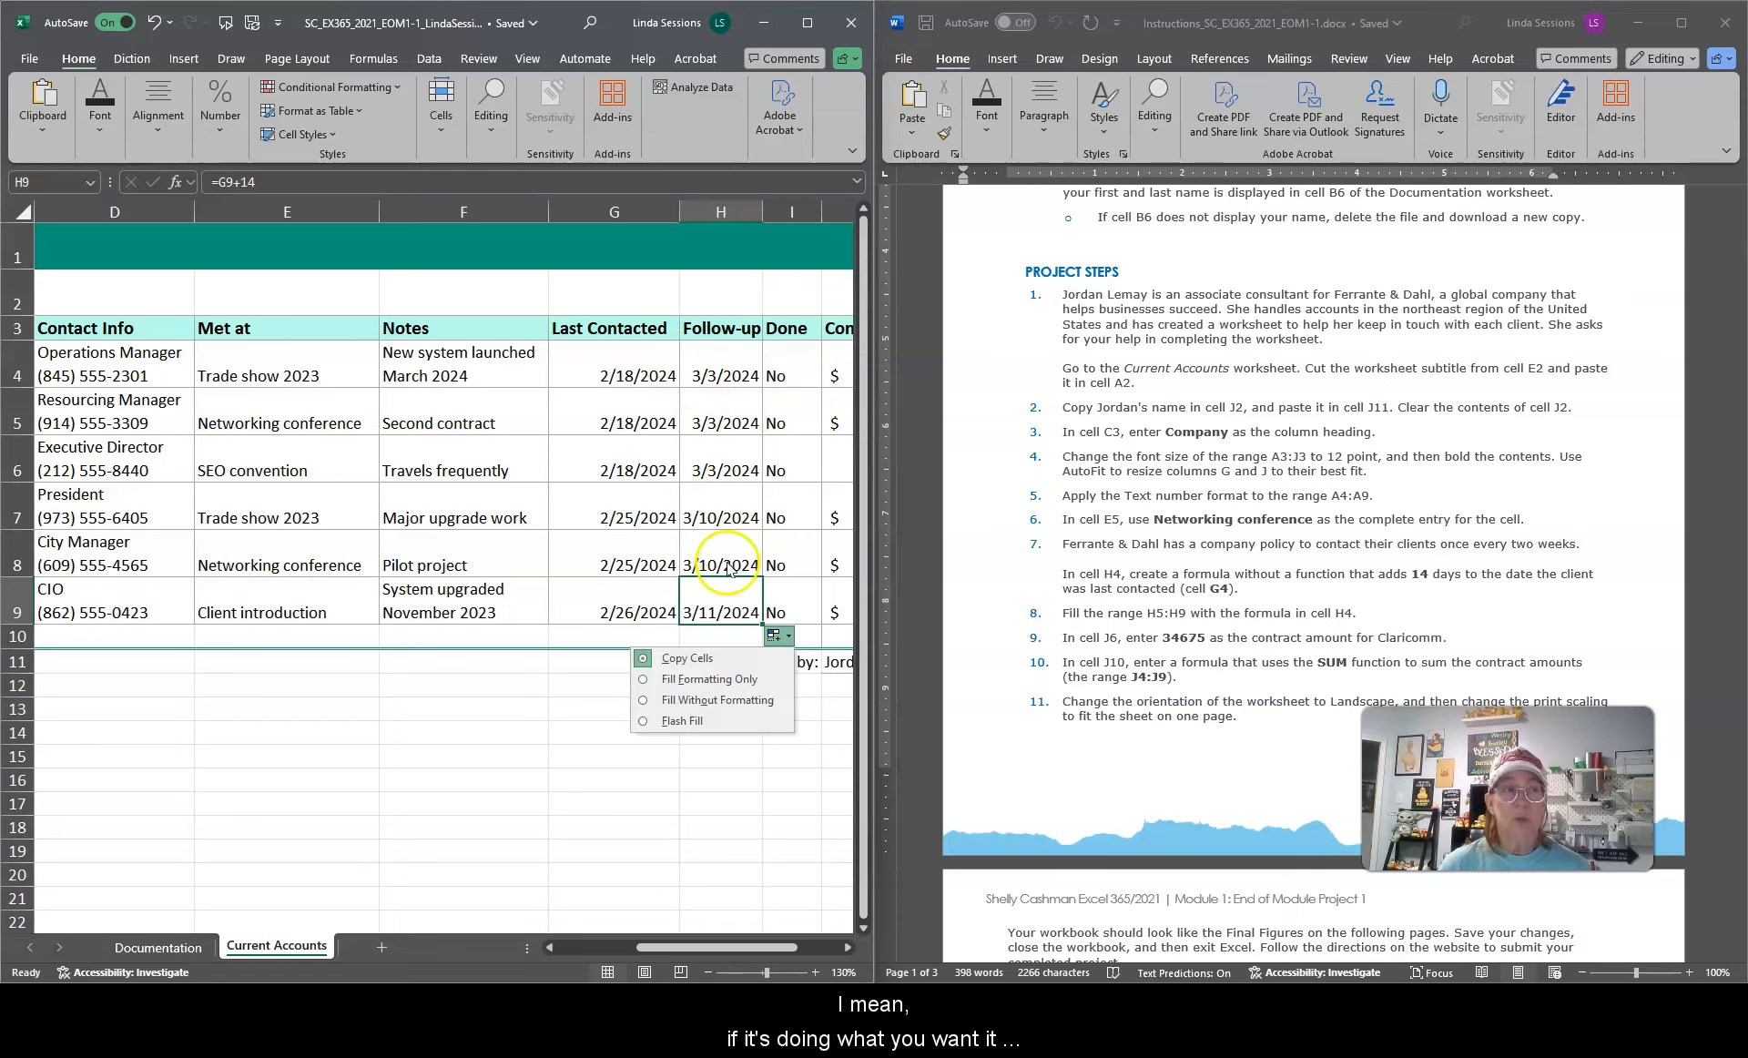
click(495, 741)
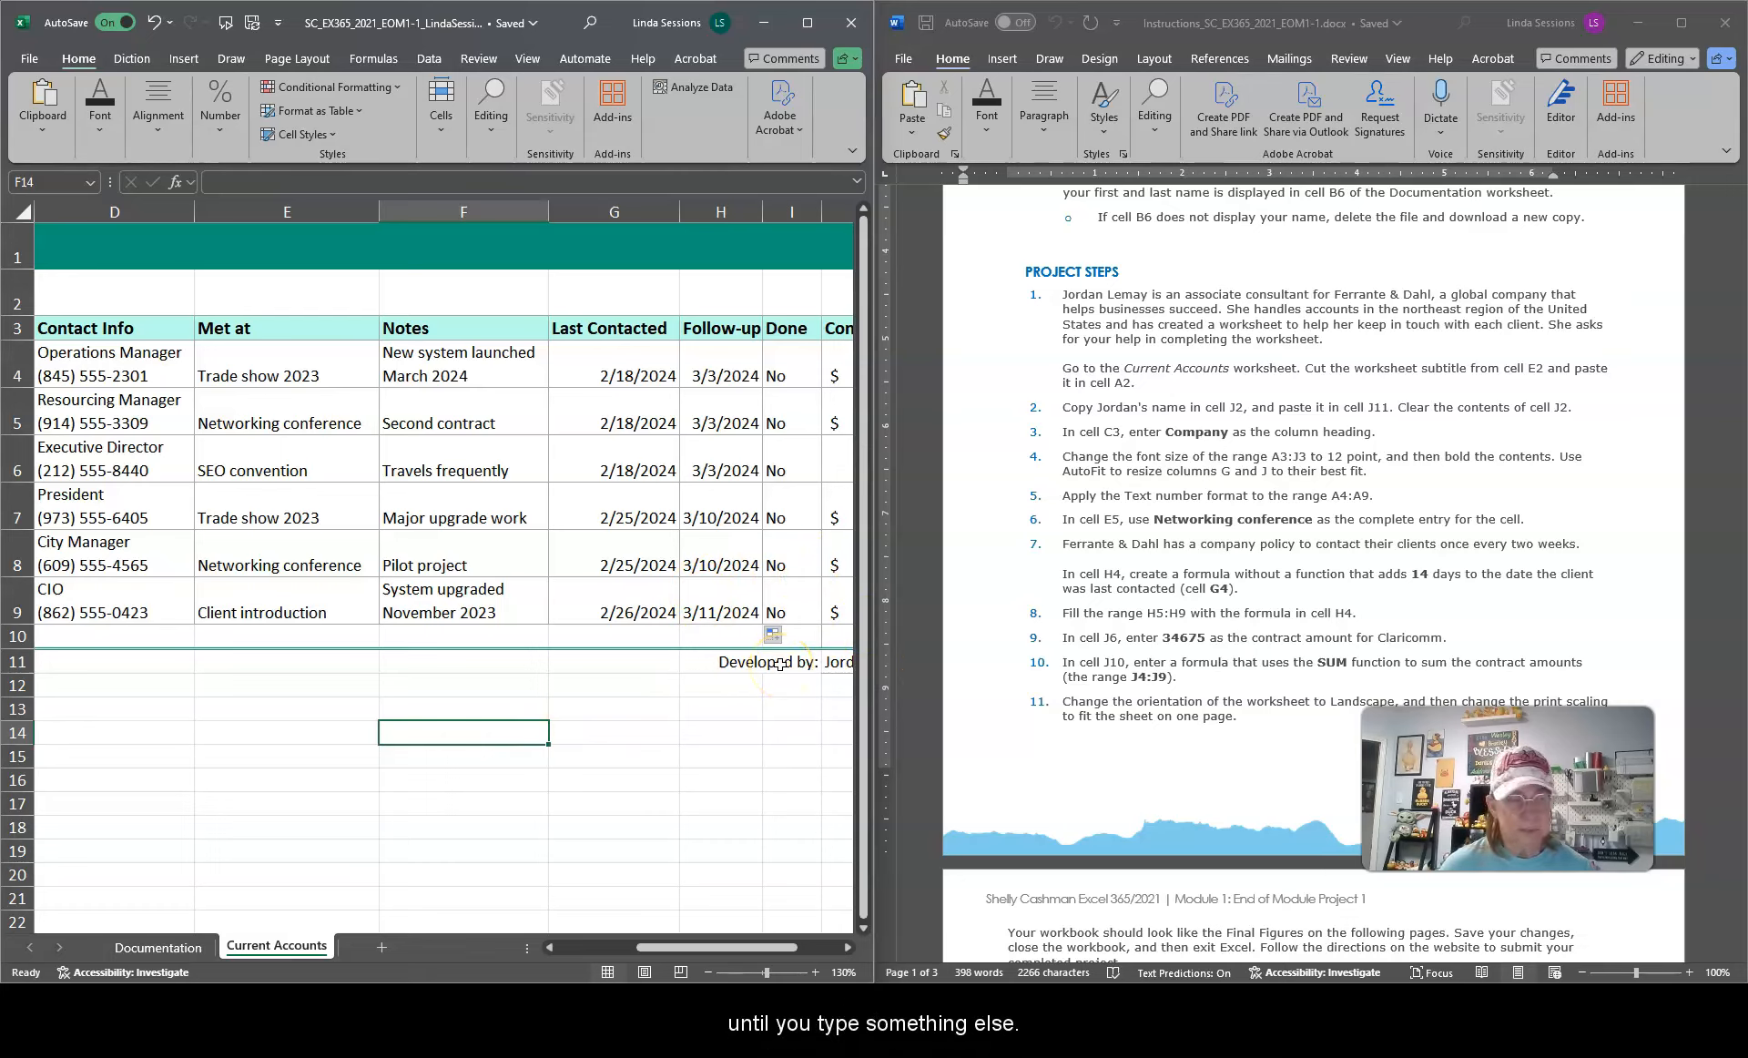
Step: Try narrowing column E, then undo the column width change
click(708, 972)
click(708, 973)
click(708, 973)
click(708, 973)
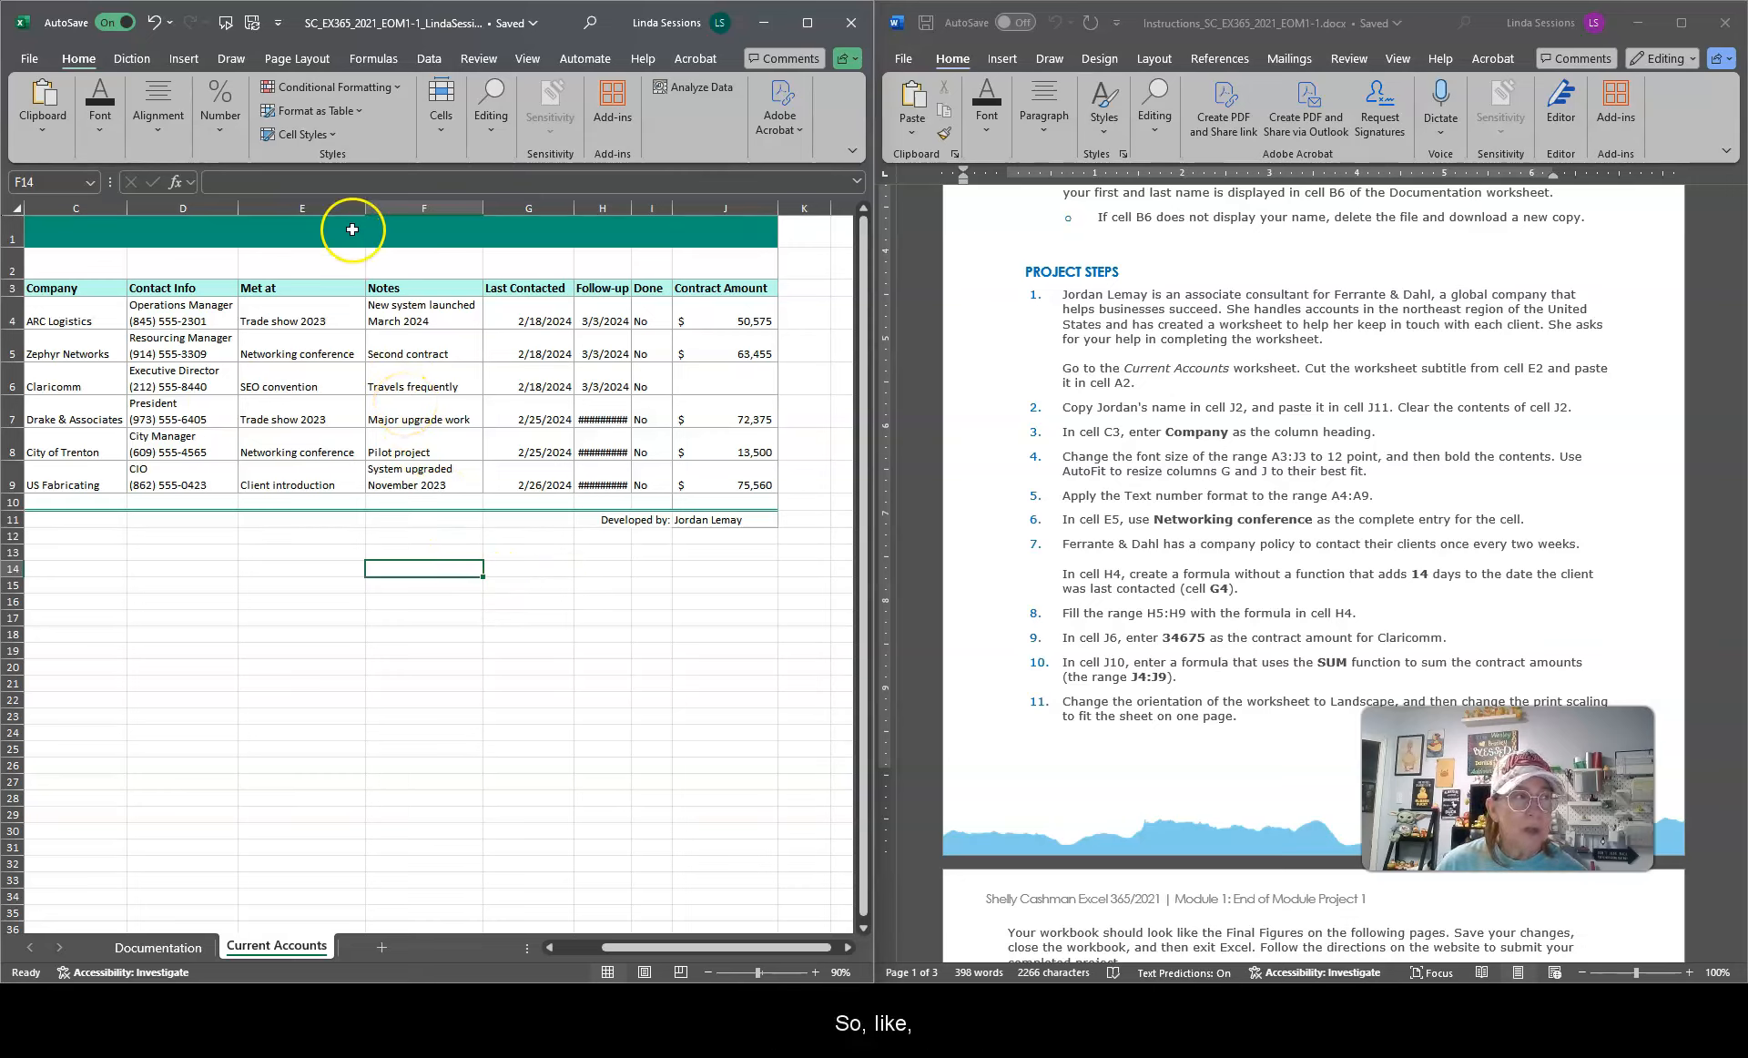
drag(365, 211, 330, 210)
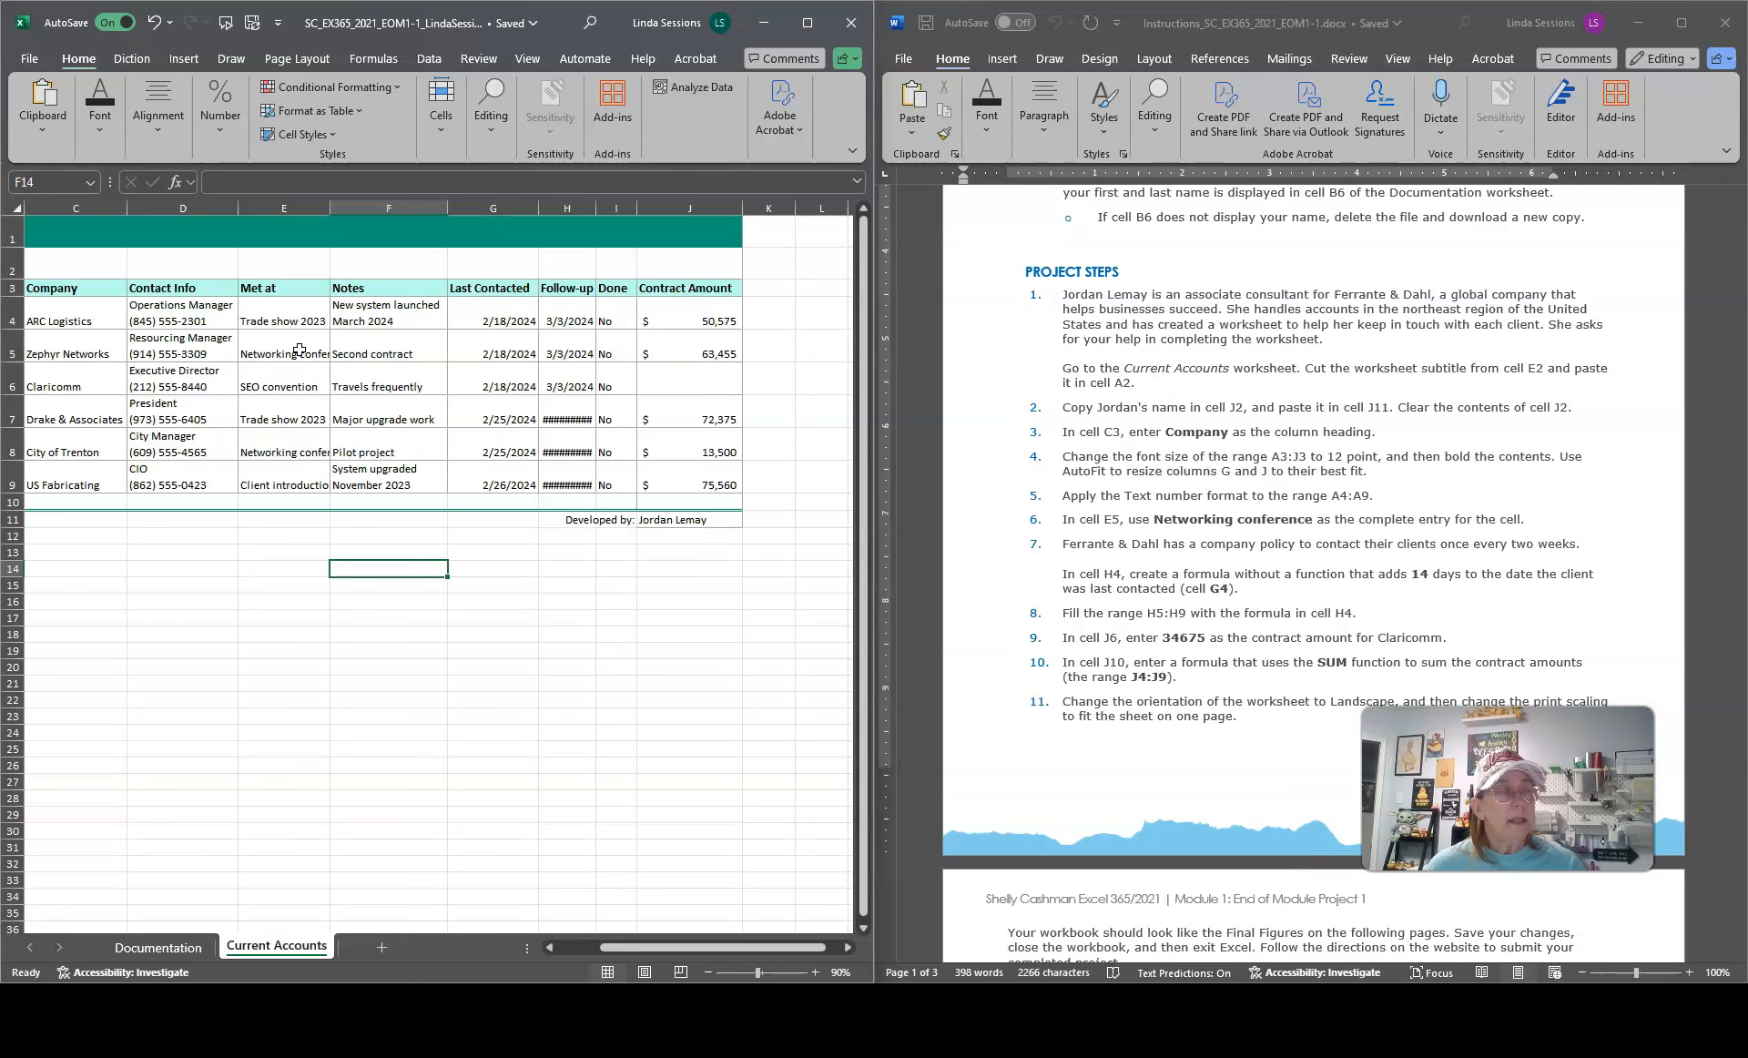
click(153, 24)
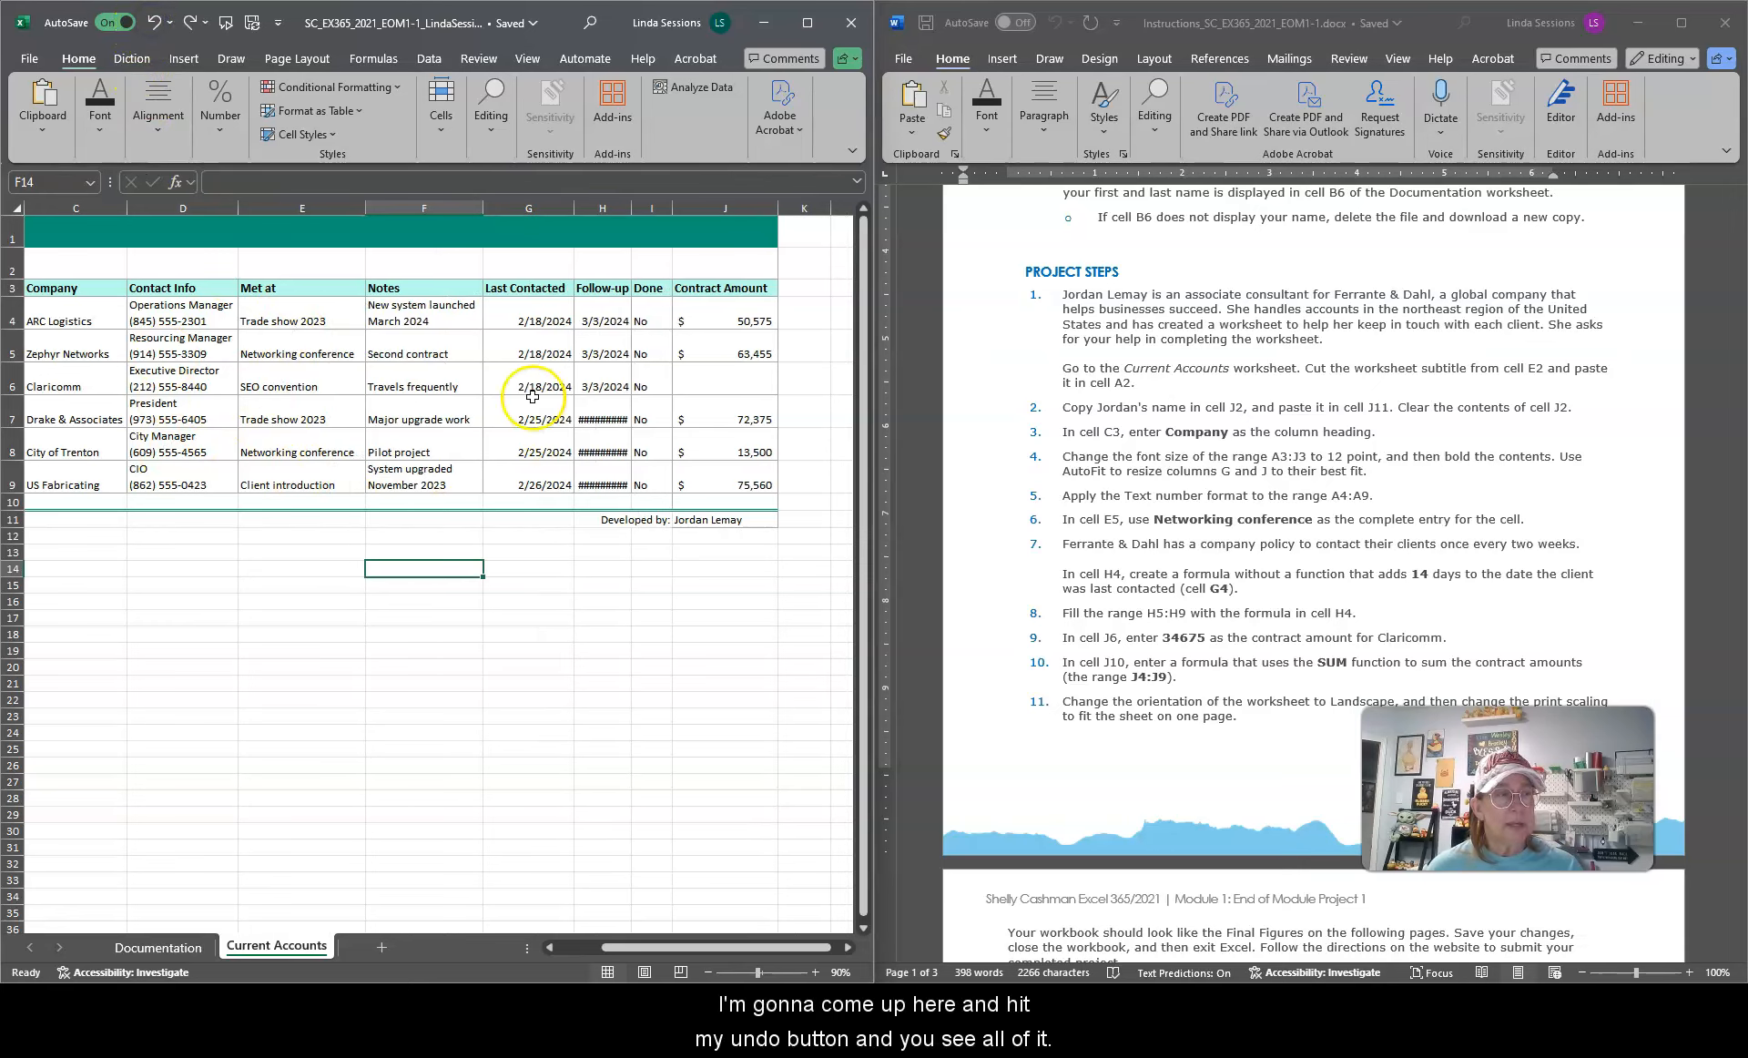
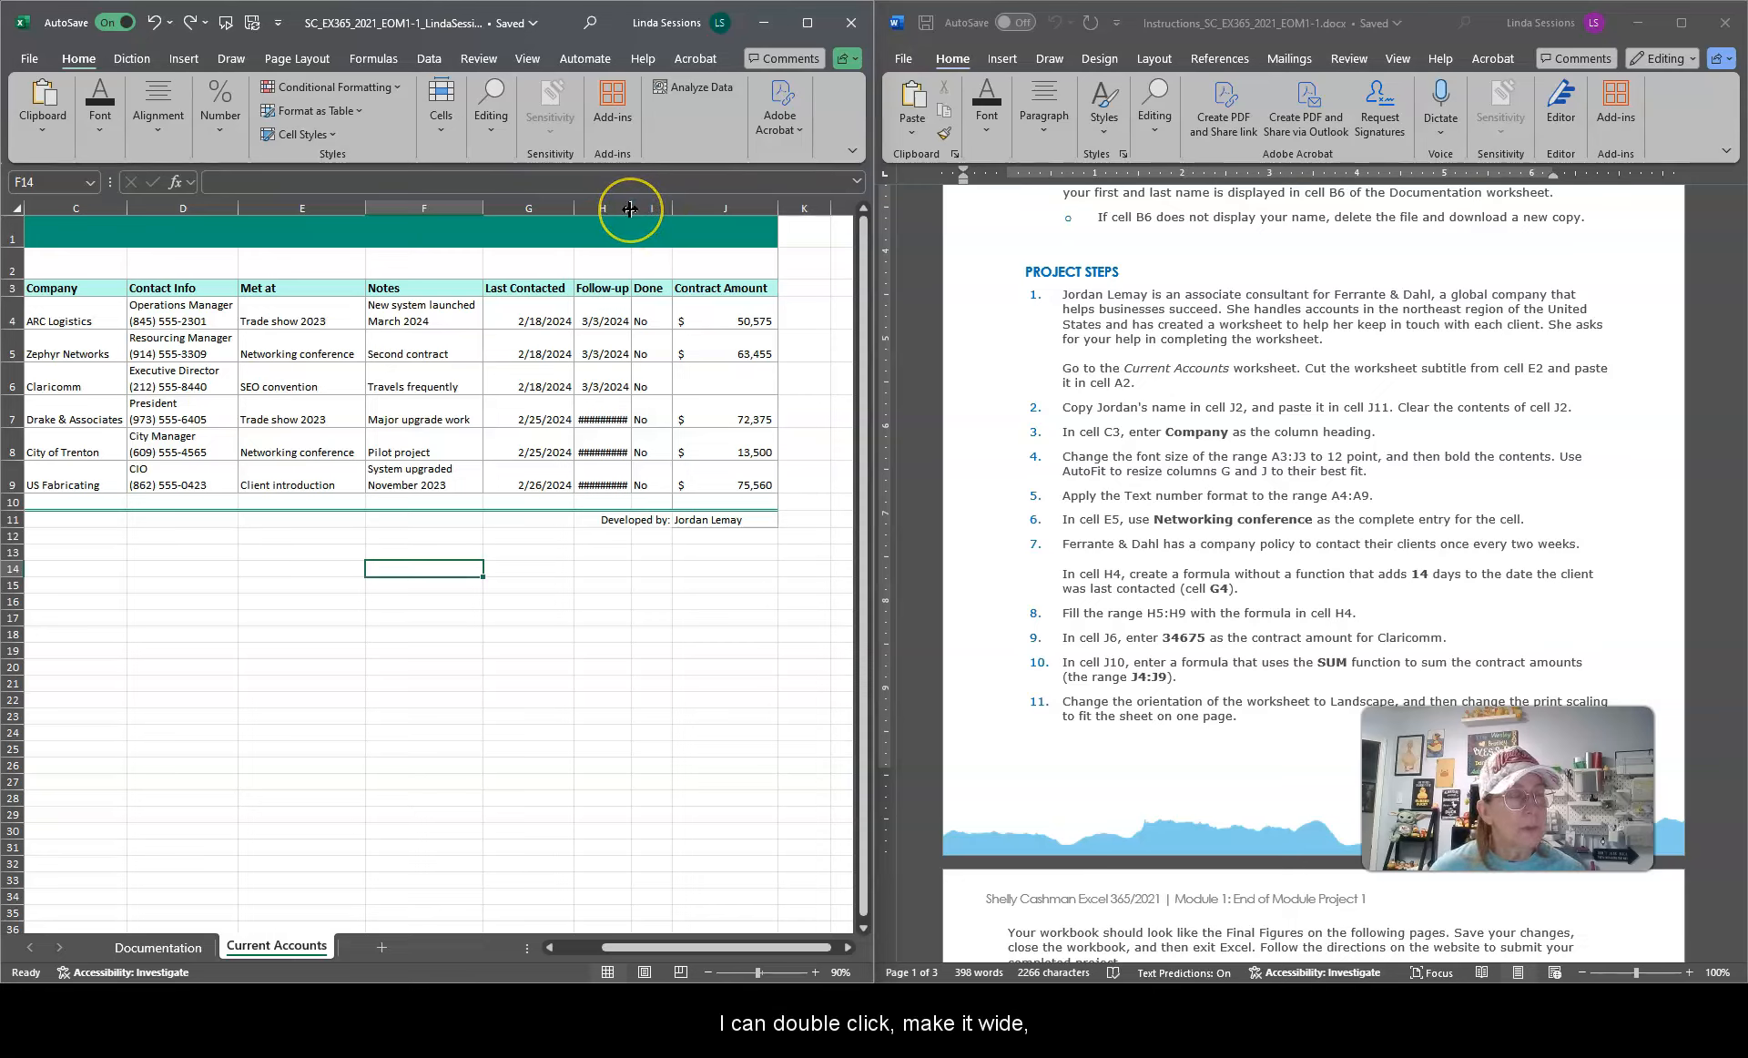
Step: AutoFit column H so the follow-up dates display fully
double_click(630, 209)
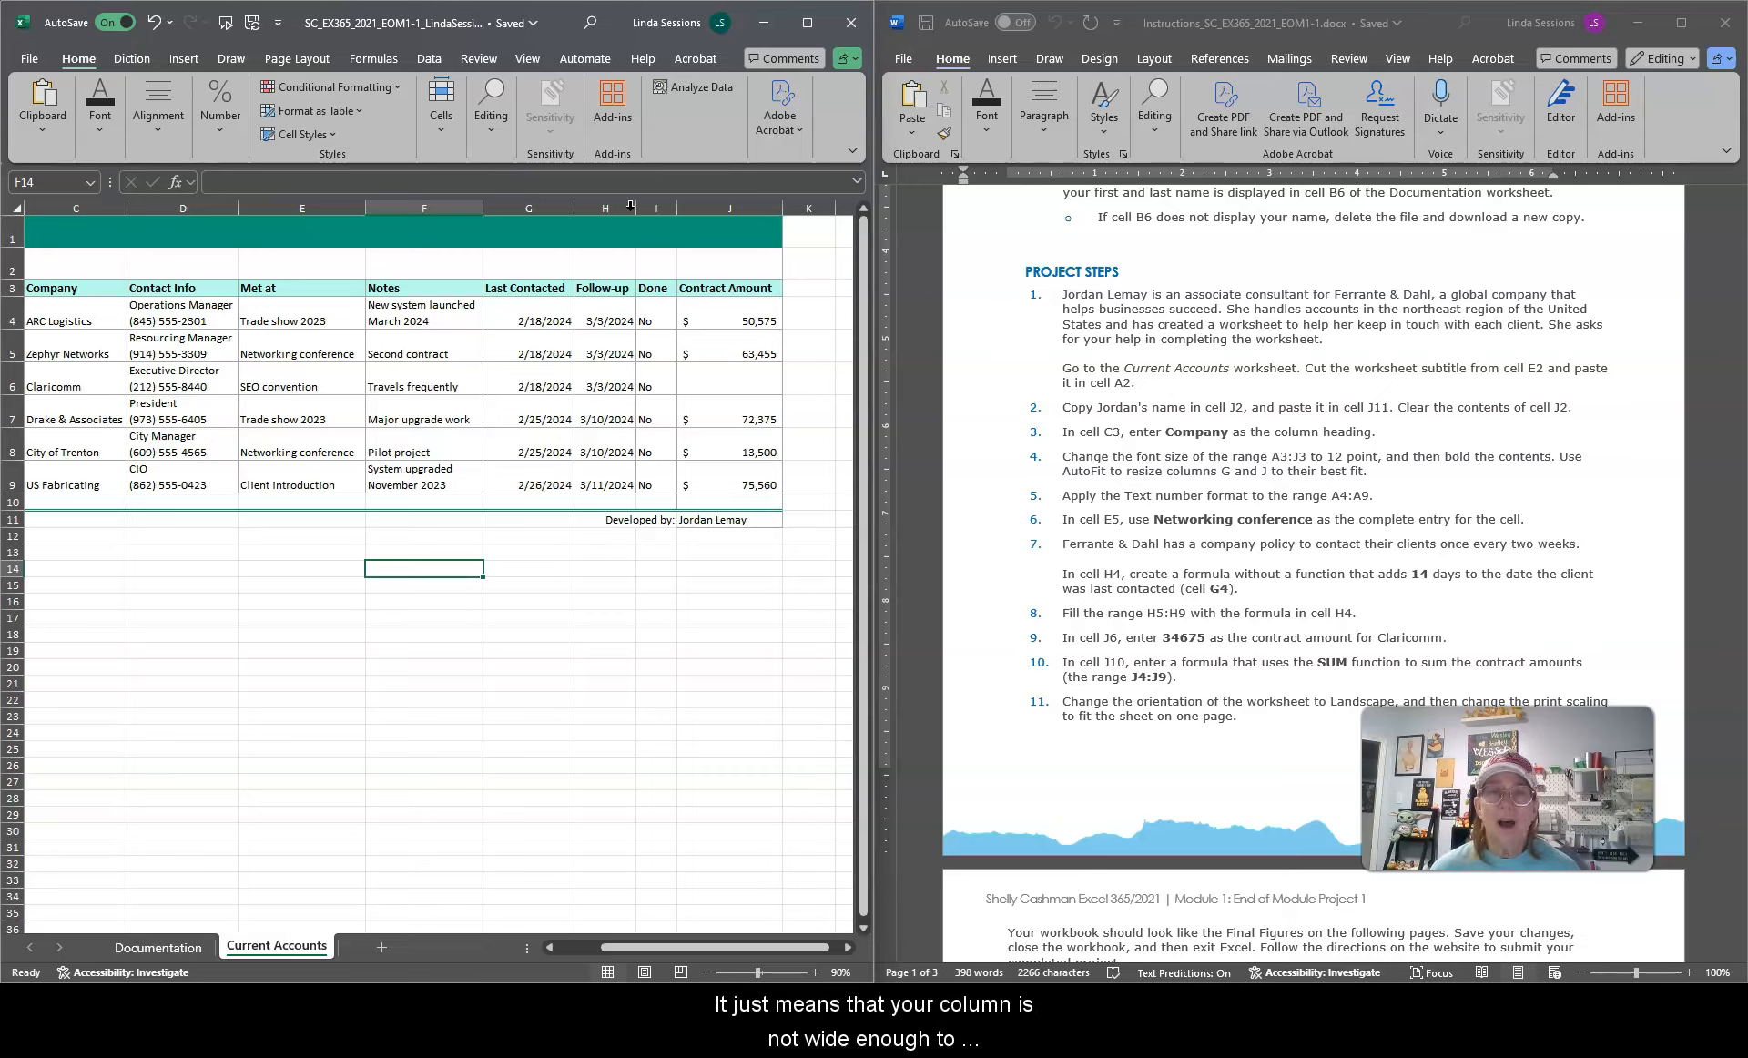
click(1009, 529)
scroll(1009, 529, down, 3)
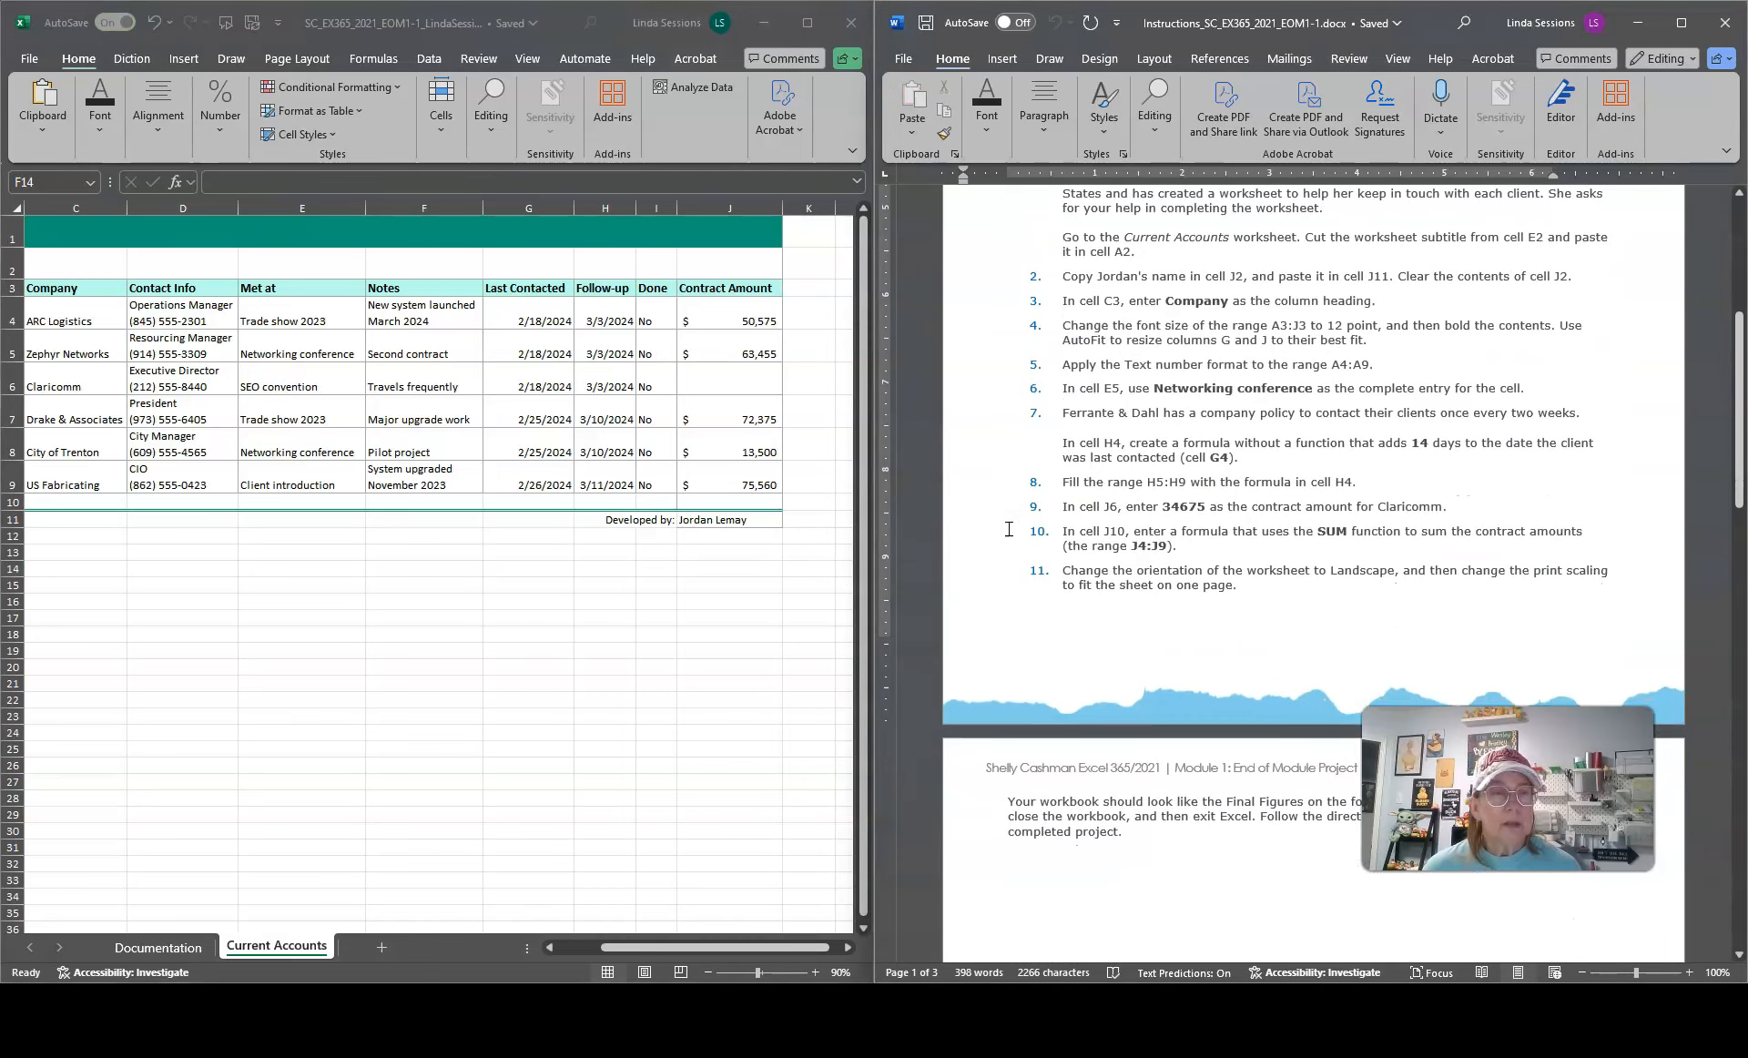
scroll(1009, 529, down, 2)
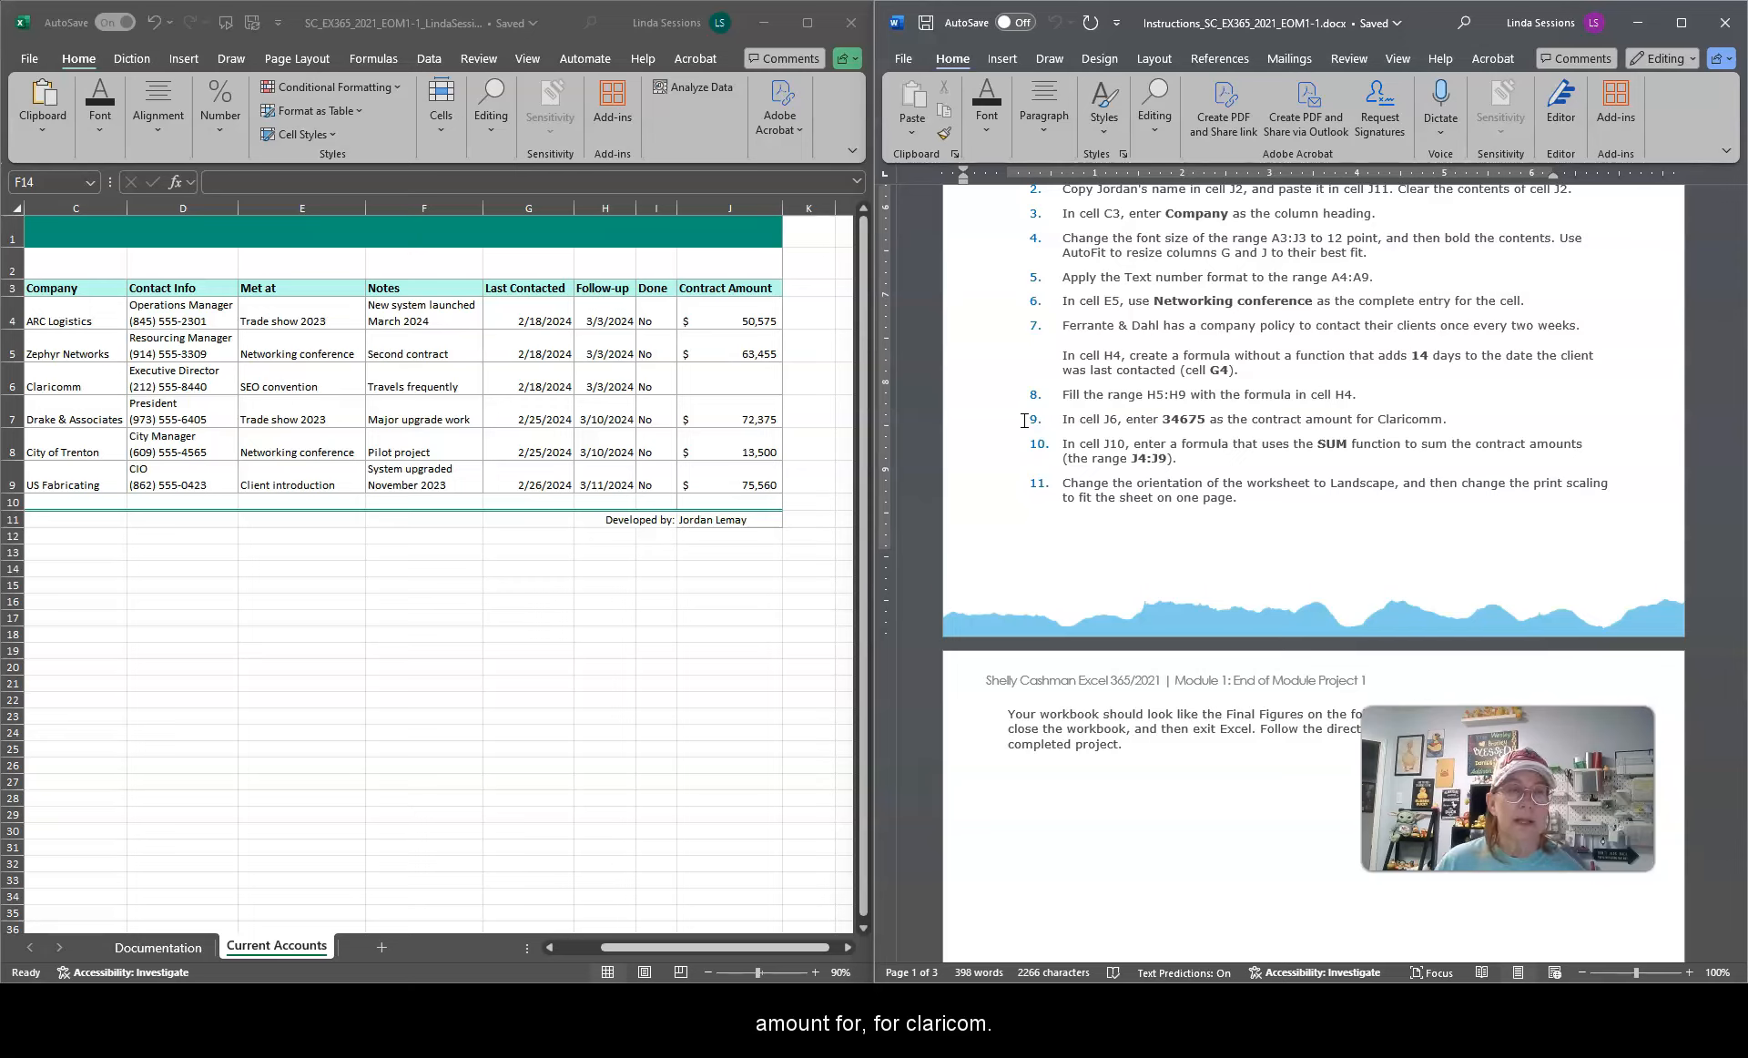
Step: Enter 34675 as the contract amount in cell J6
click(718, 386)
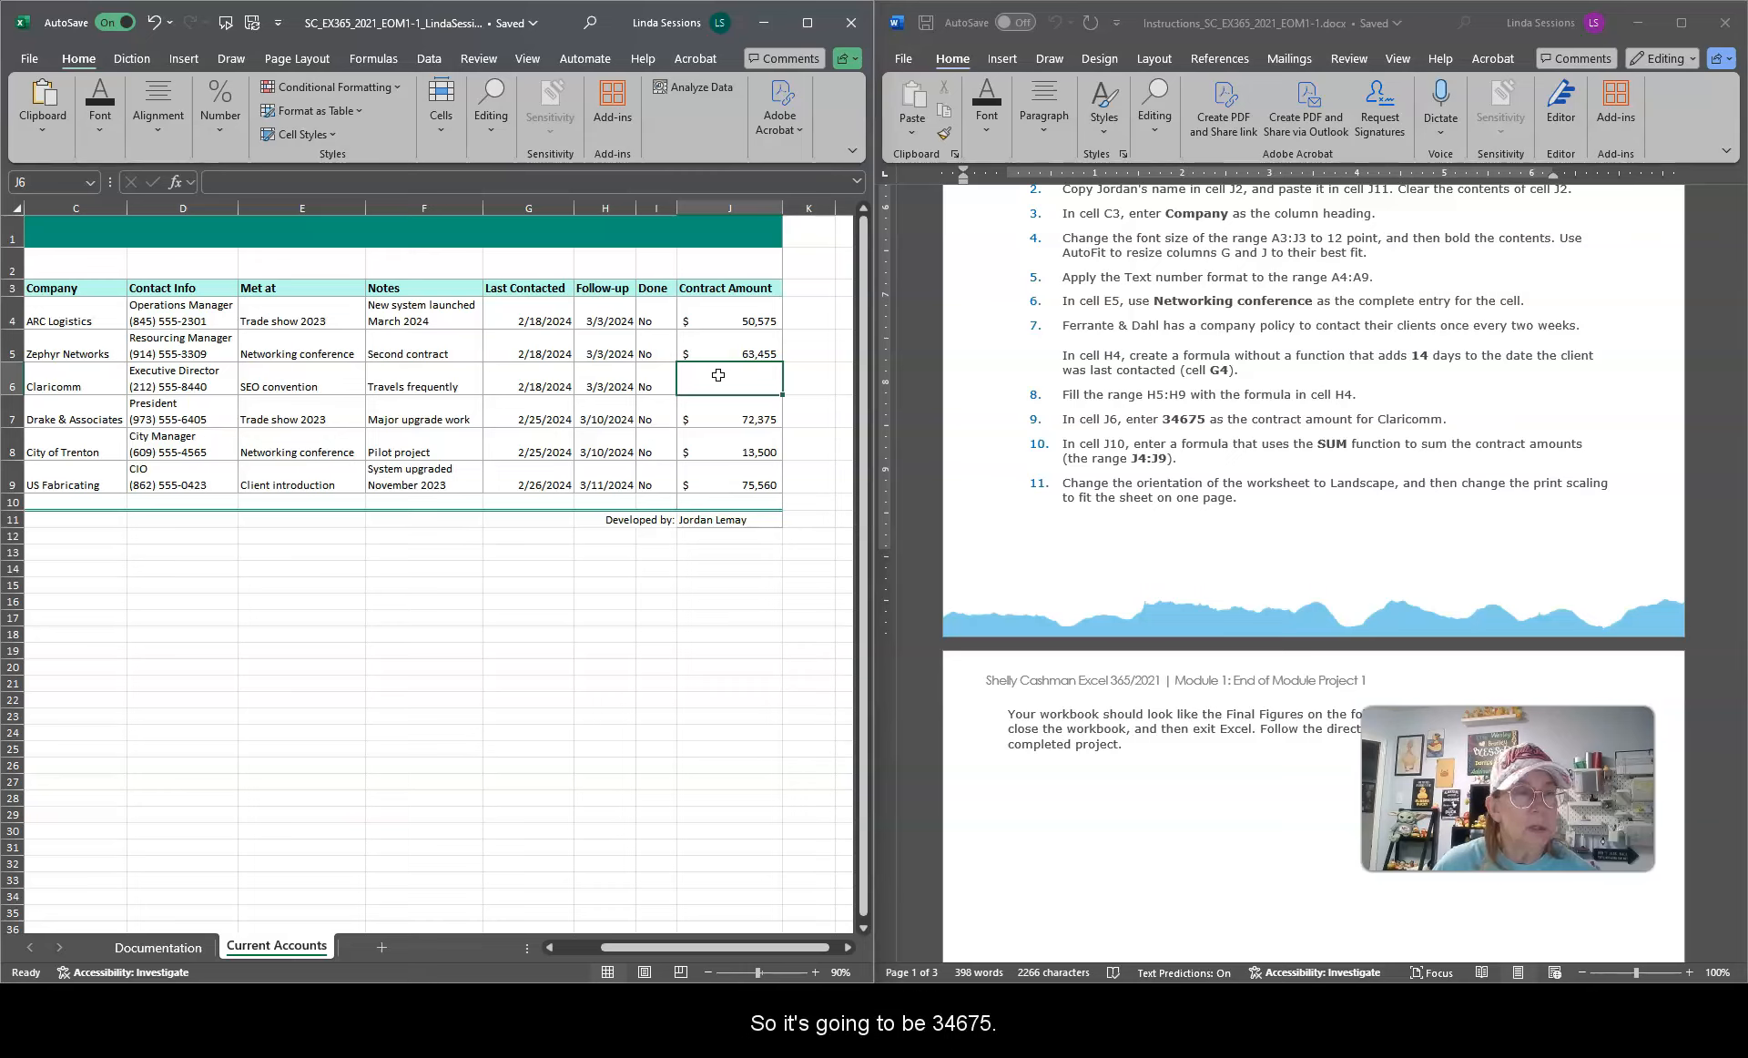
text(346)
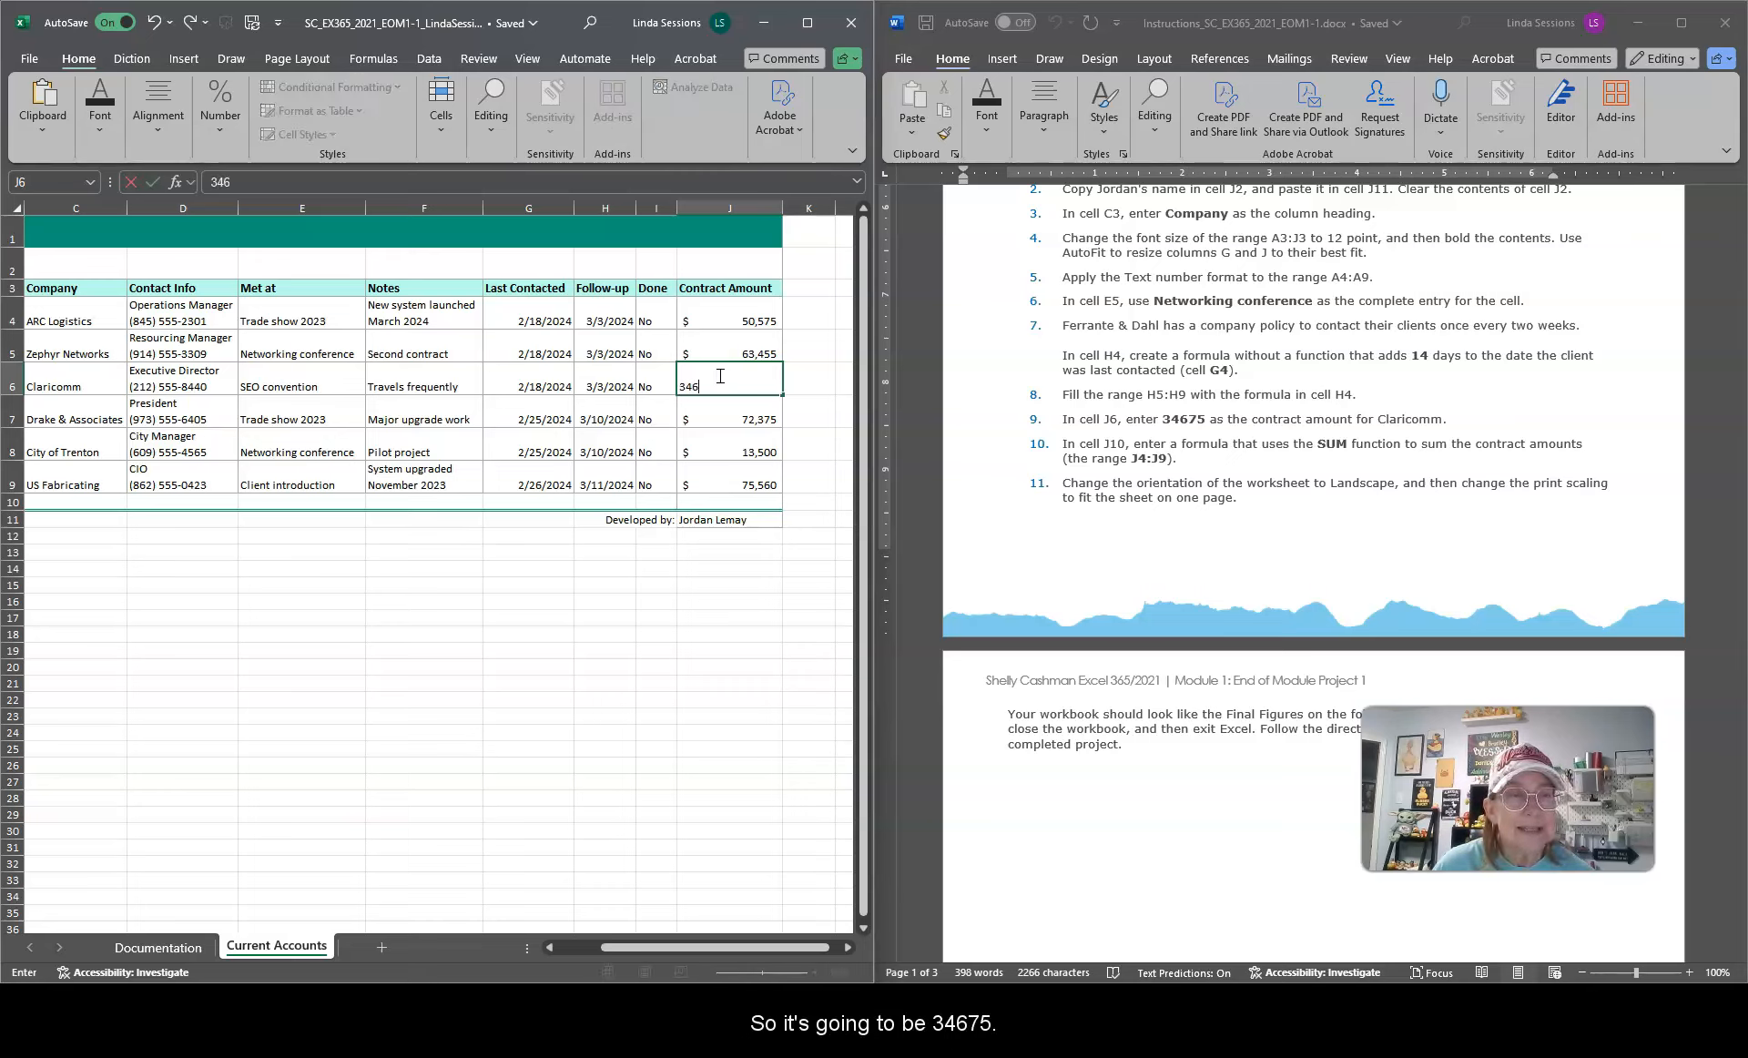
text(7546)
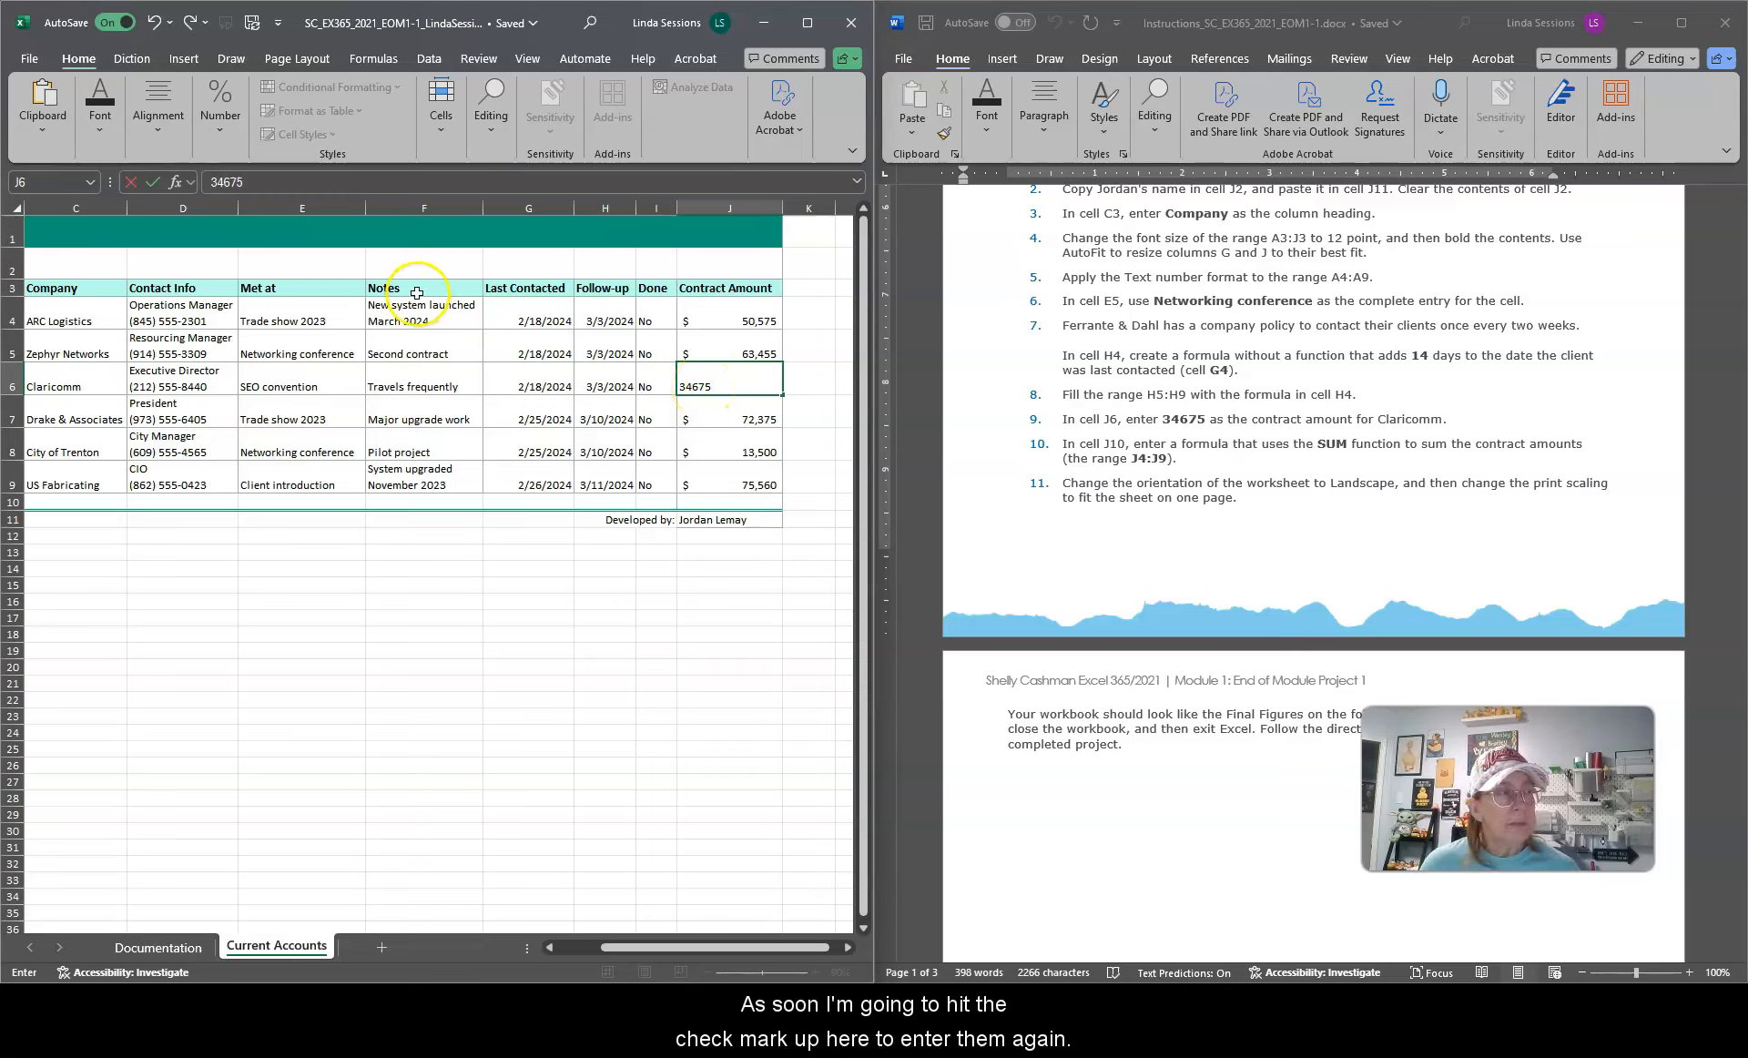
click(154, 186)
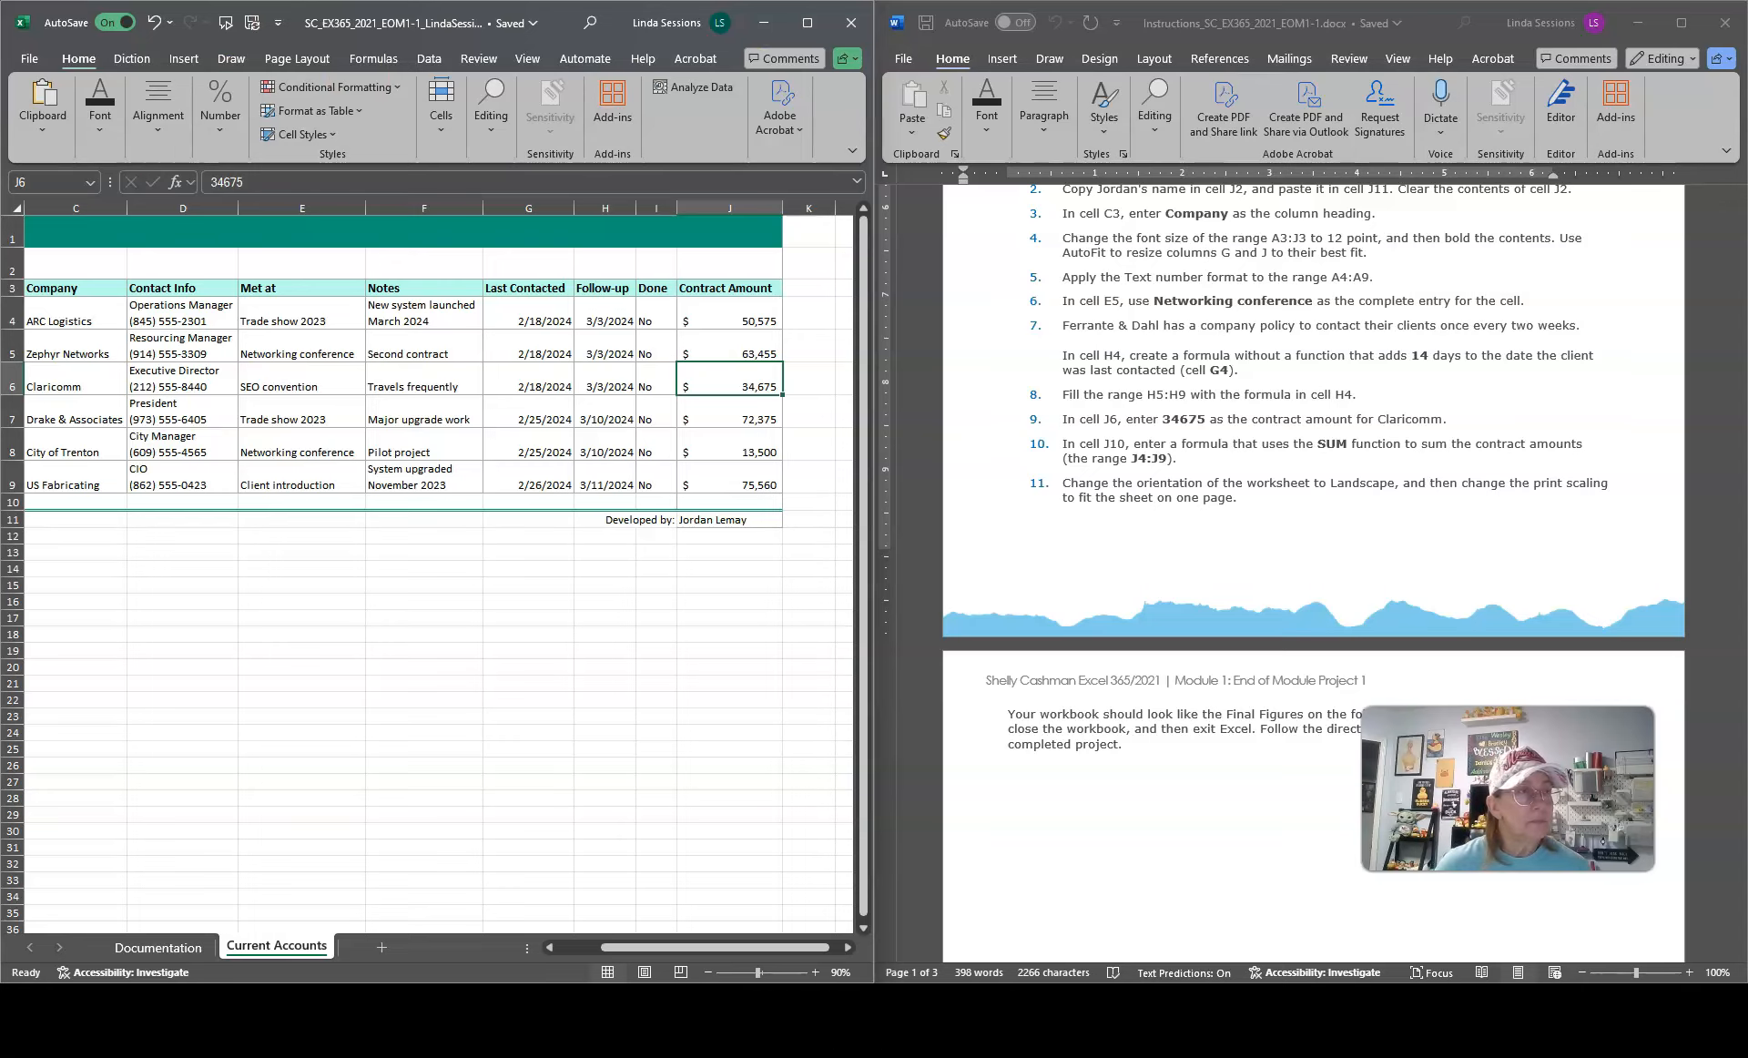
Step: Inspect the custom number format applied to cell J6 in the Format Cells dialog
click(808, 23)
click(782, 92)
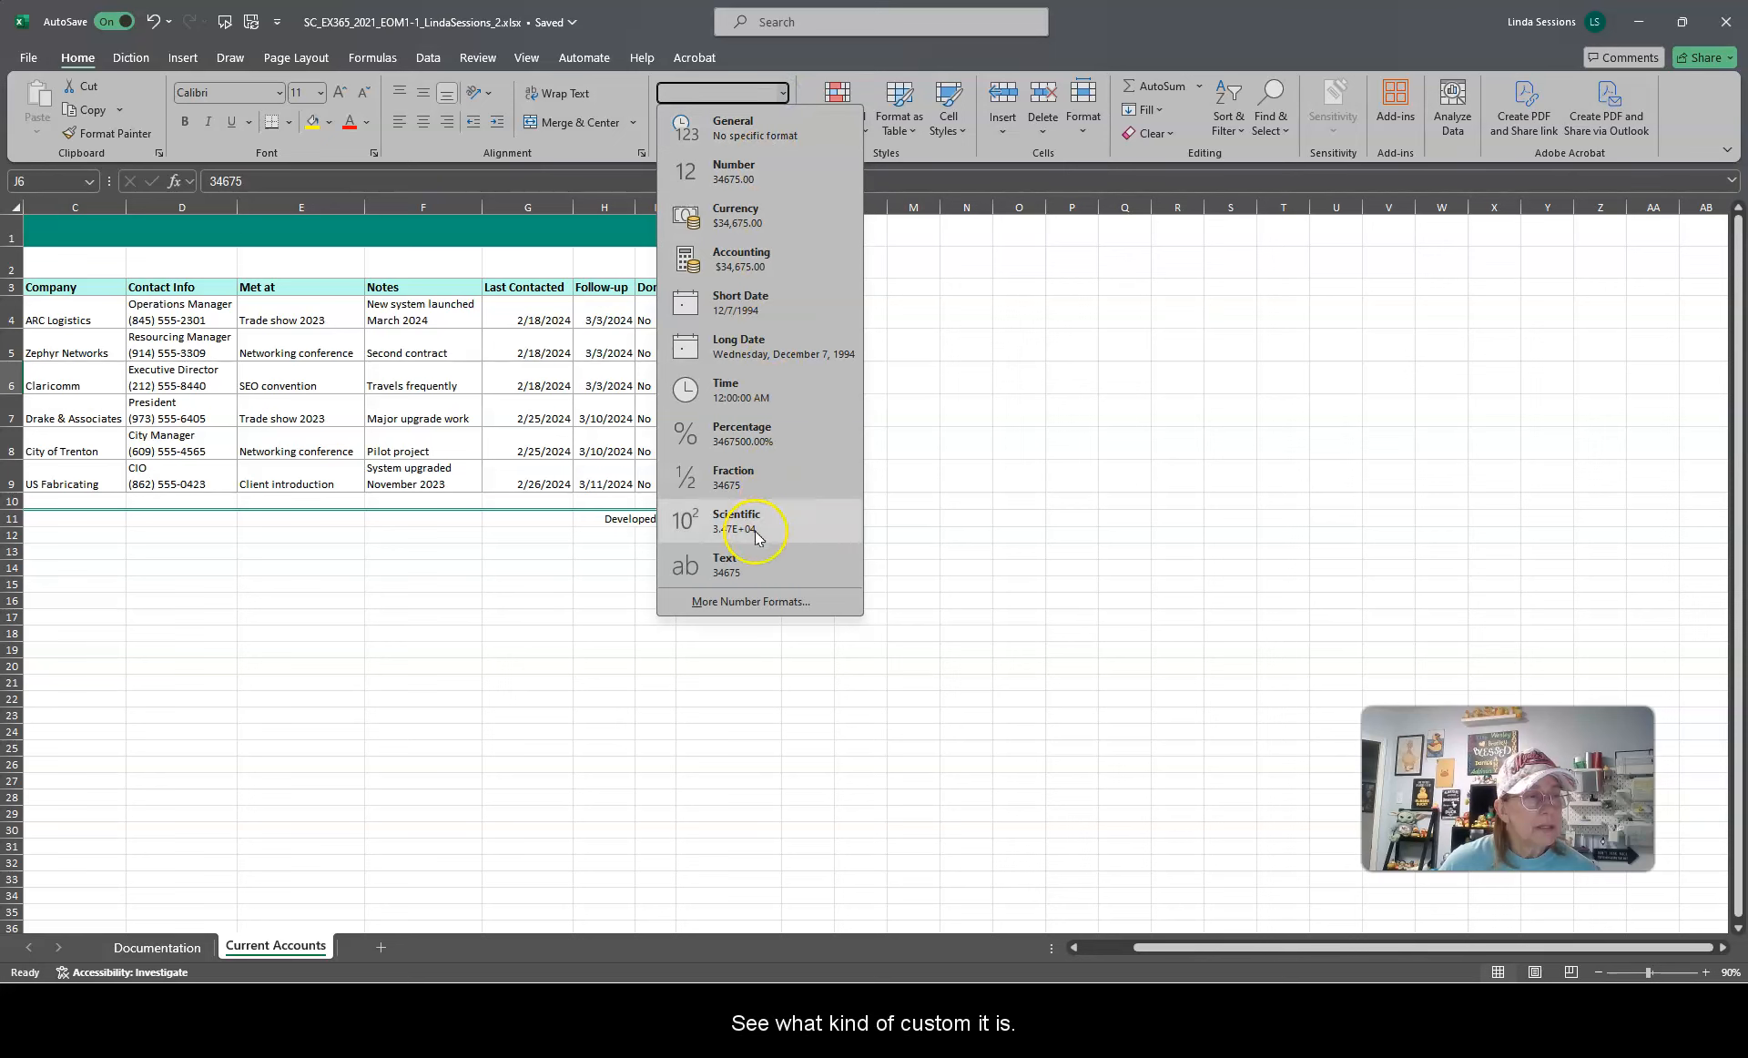
click(726, 605)
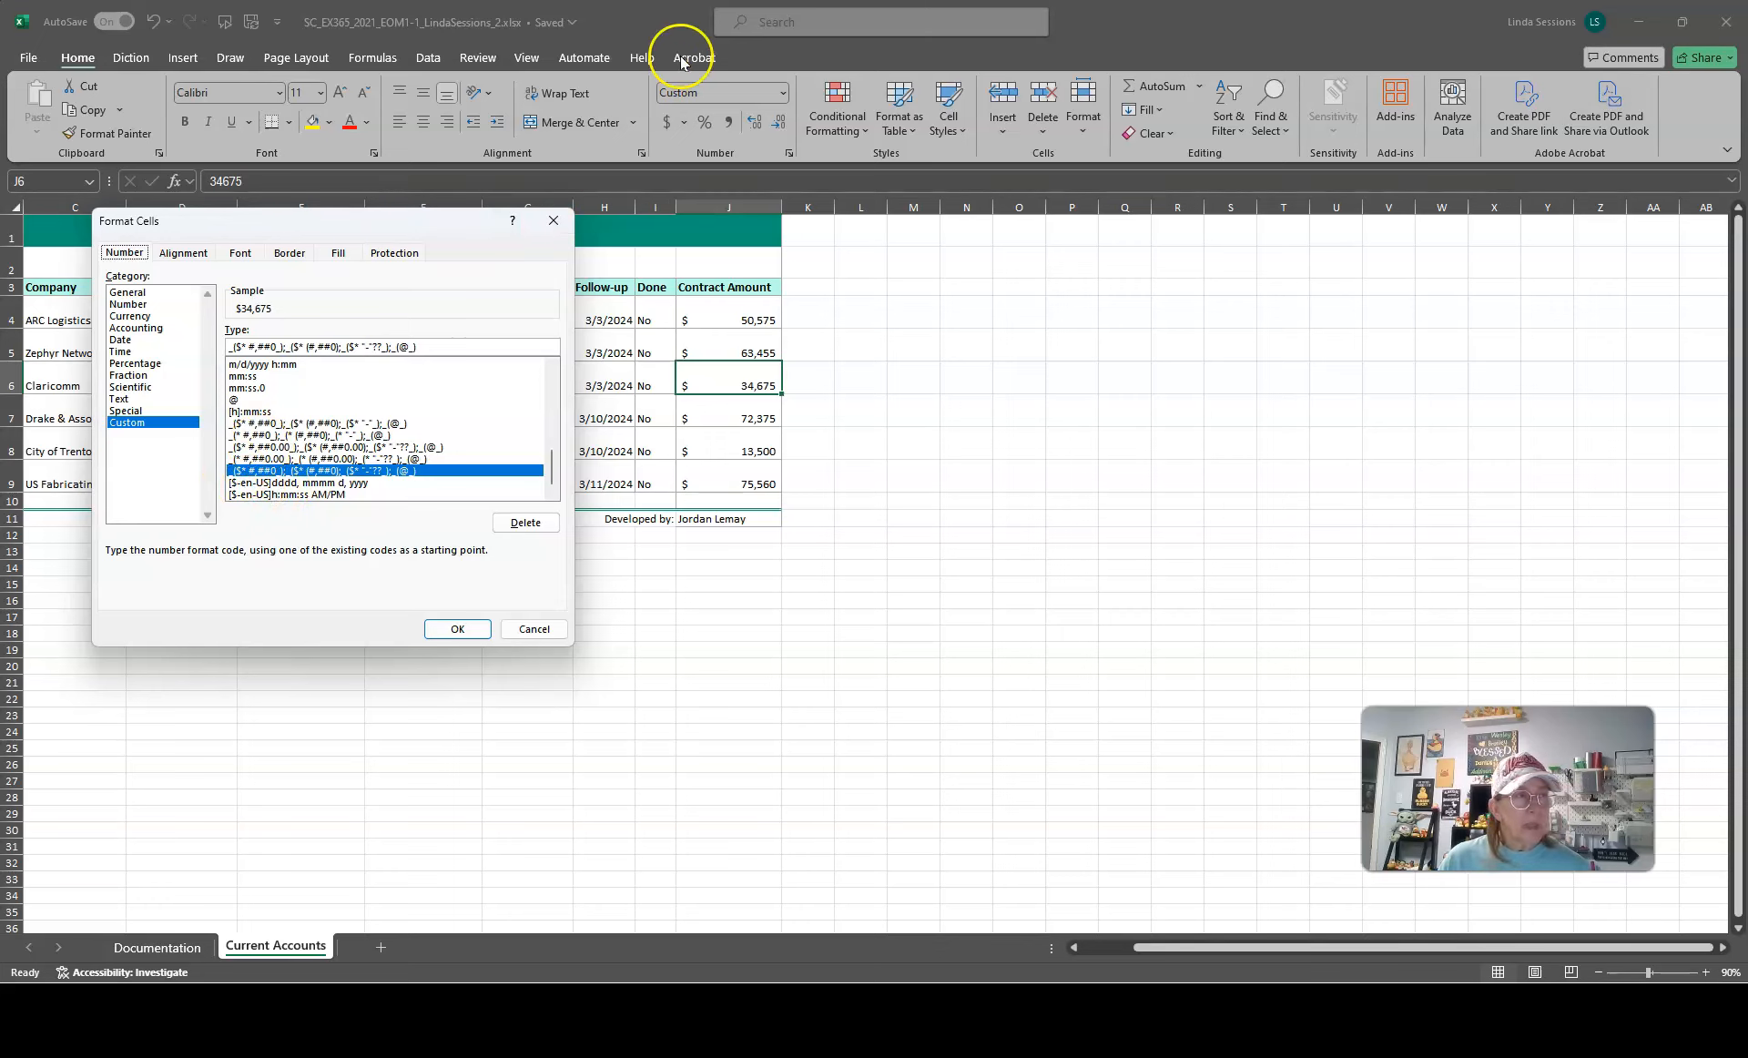
click(551, 224)
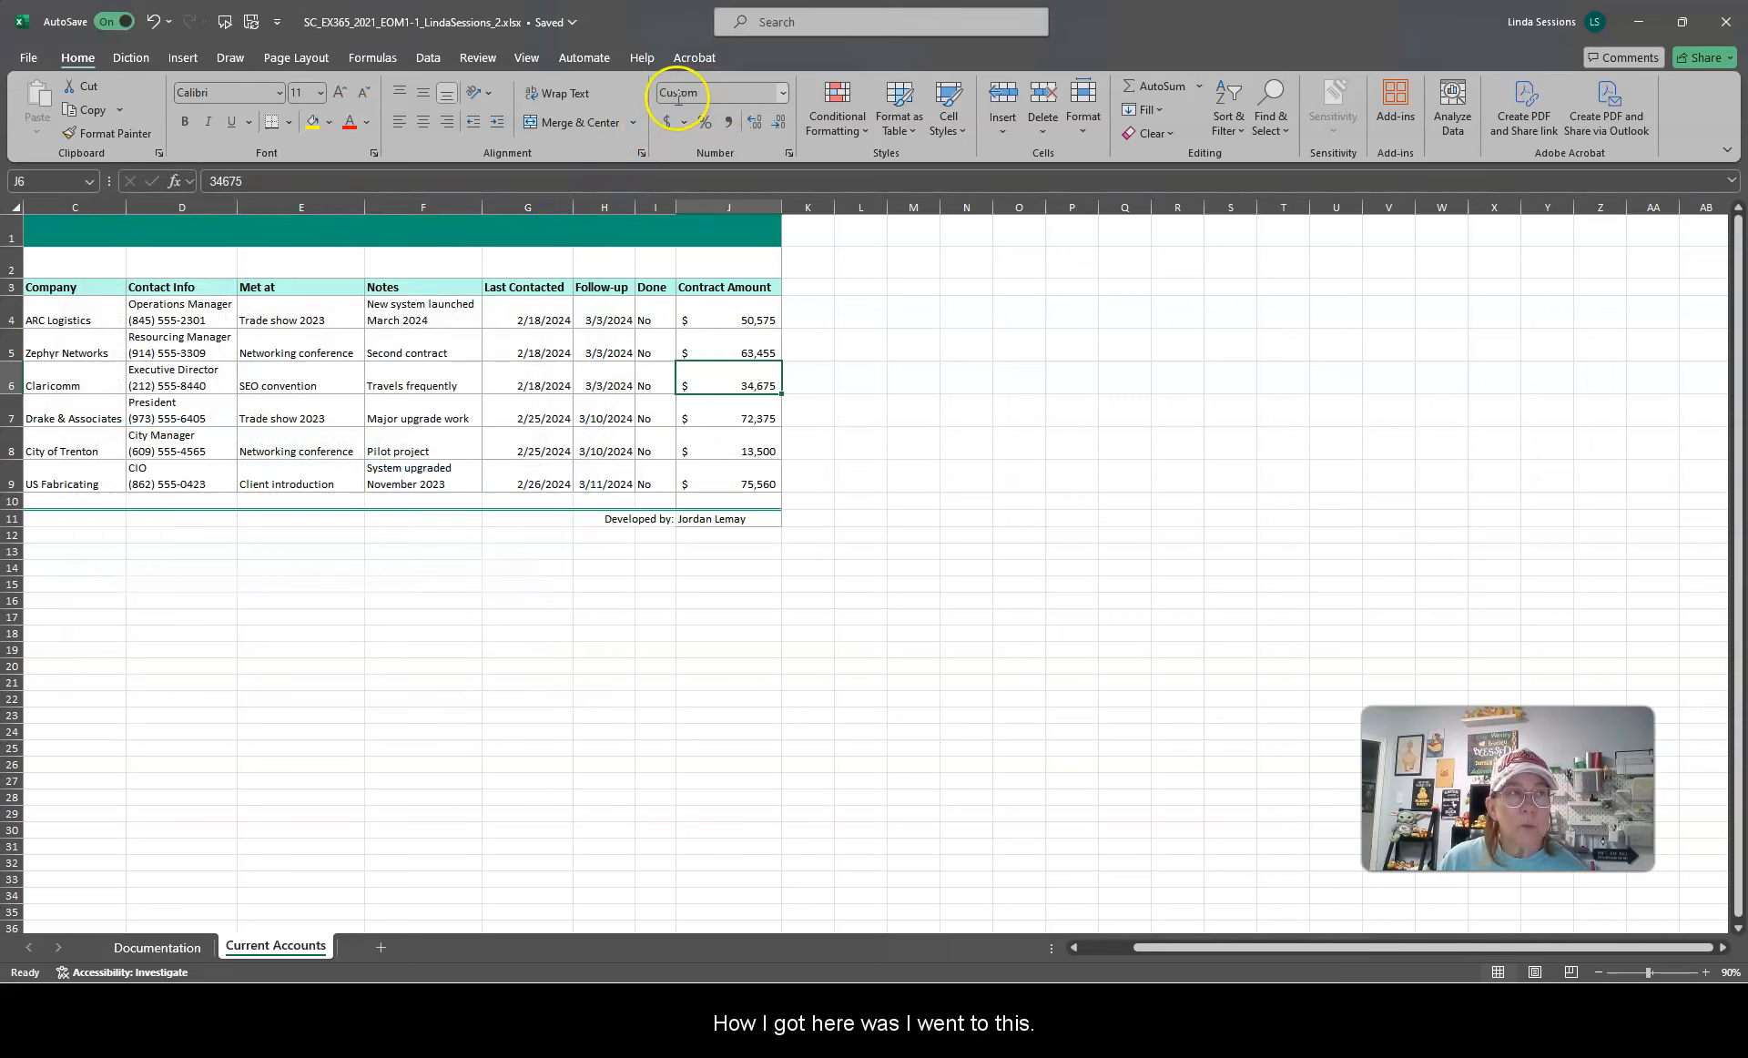
click(786, 96)
click(719, 582)
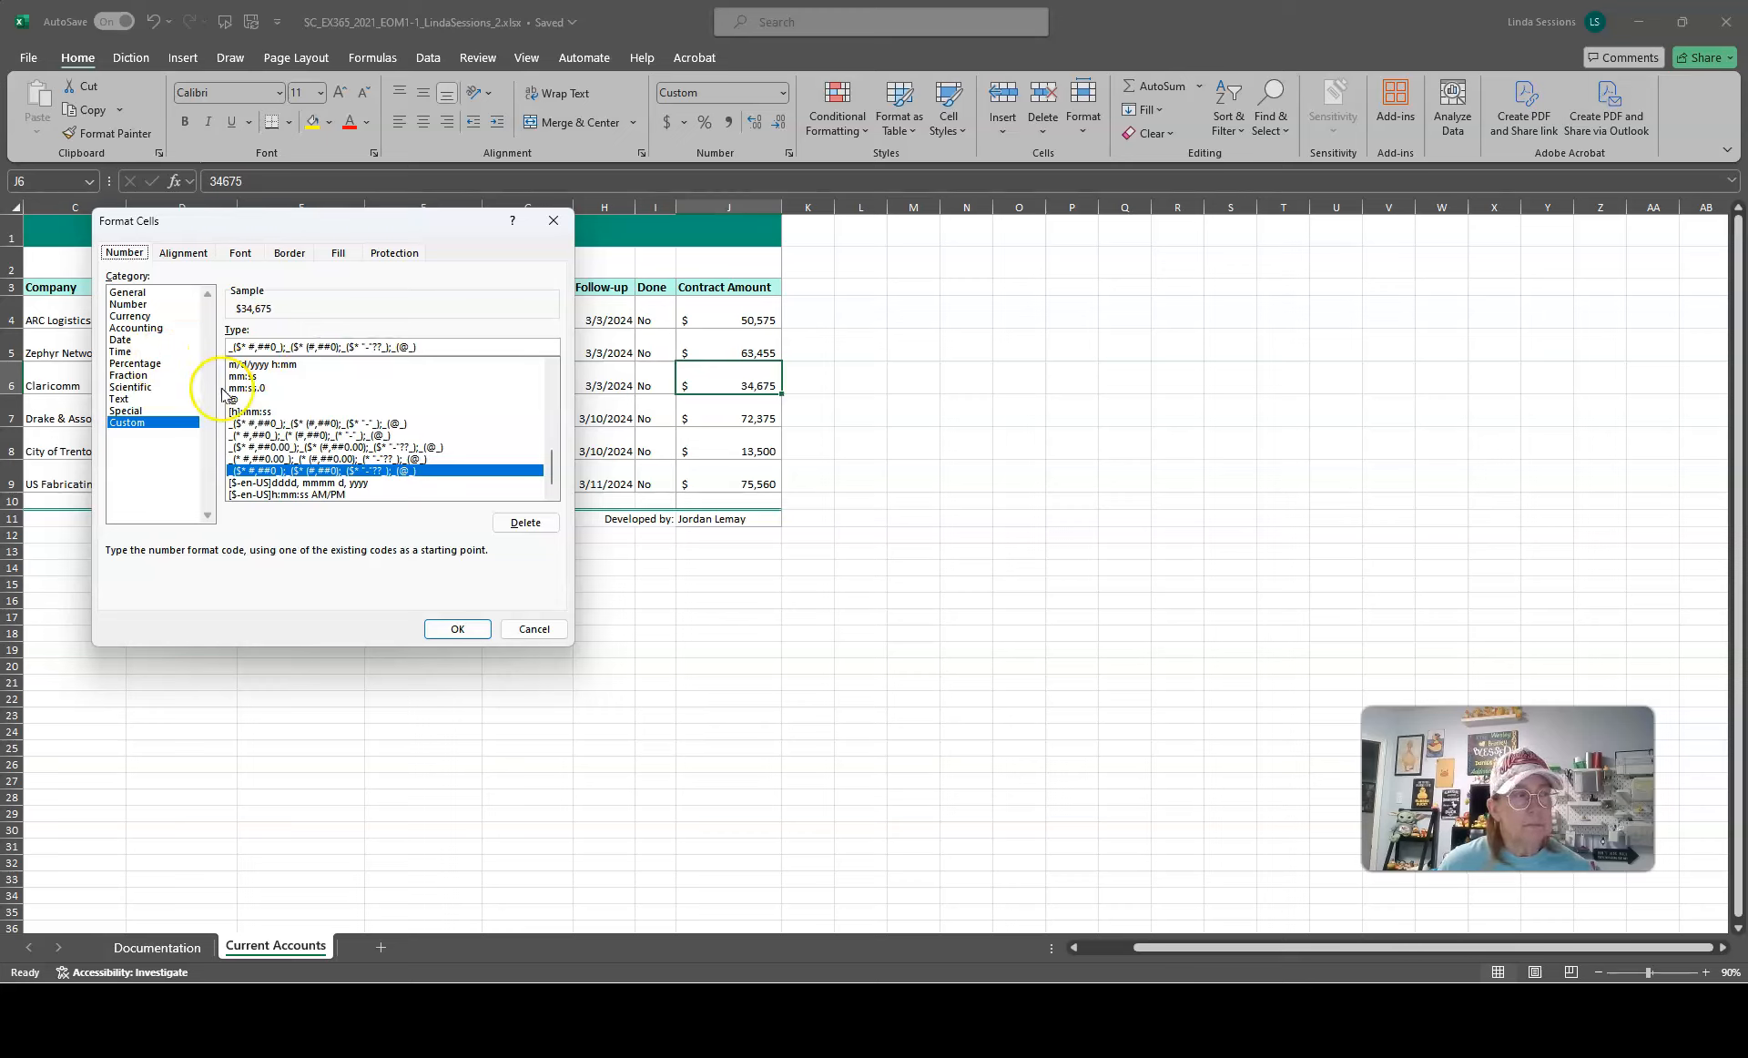
click(457, 628)
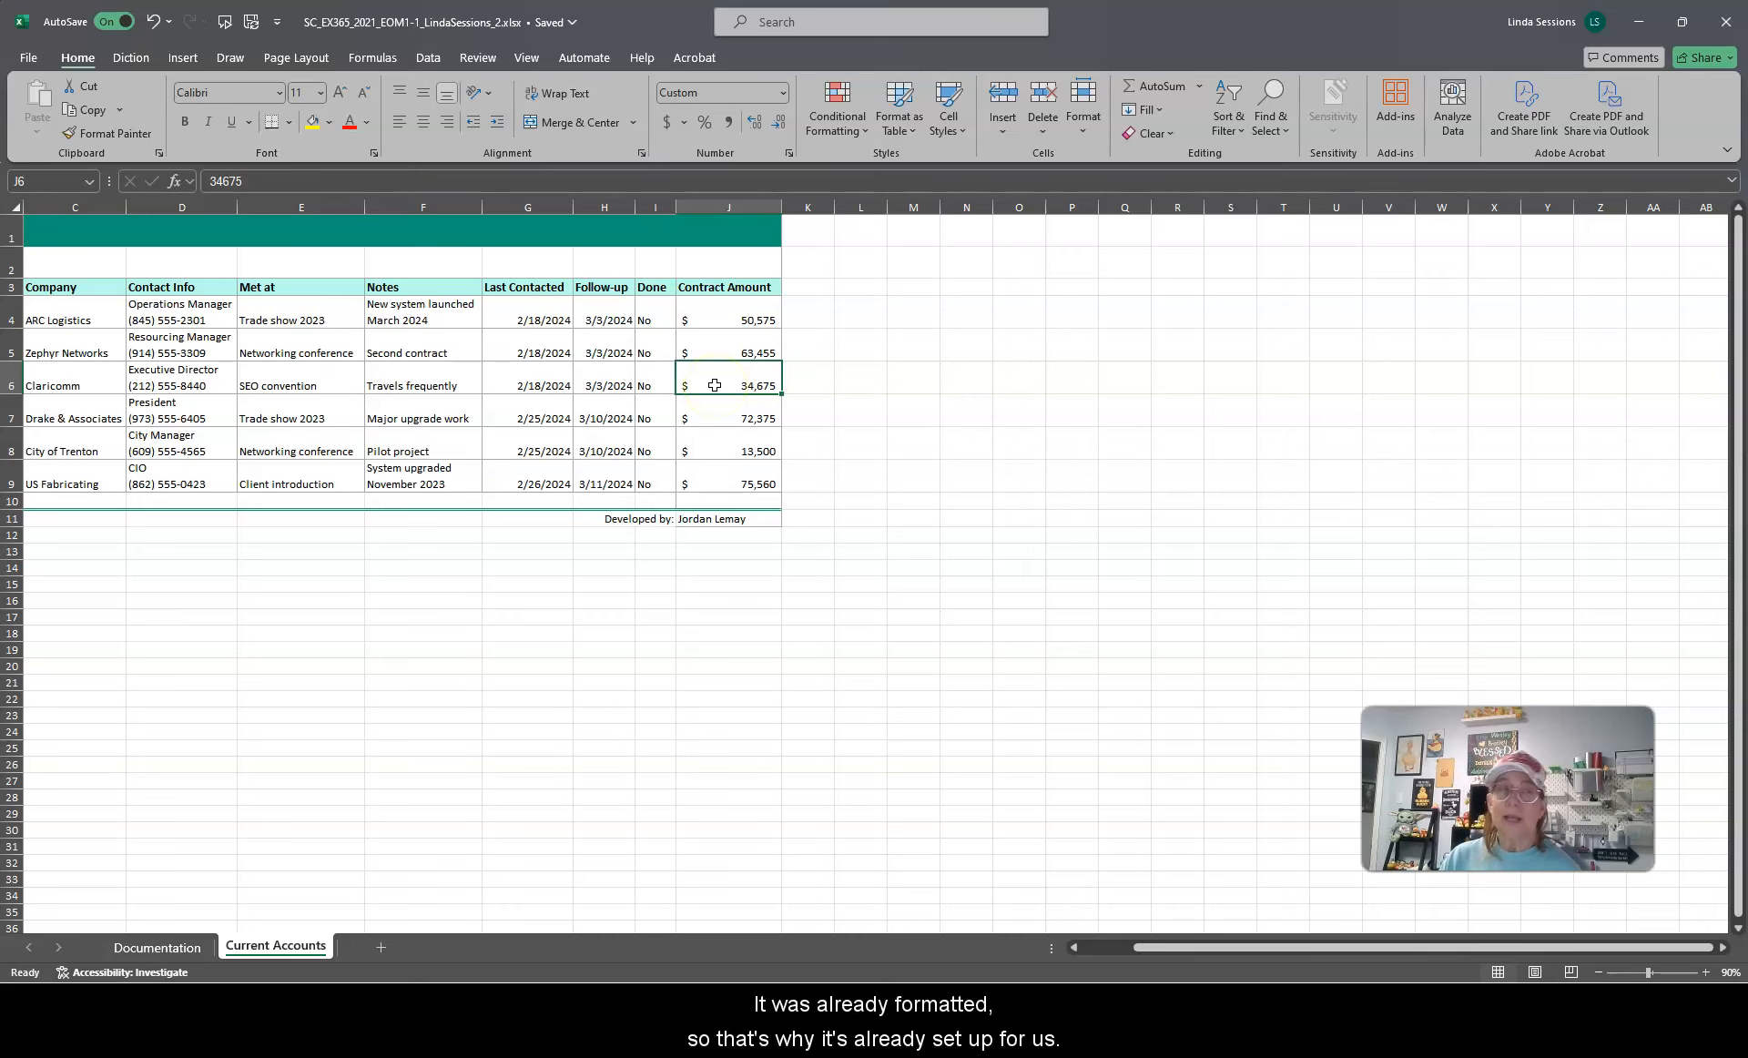
drag(1197, 12, 1, 411)
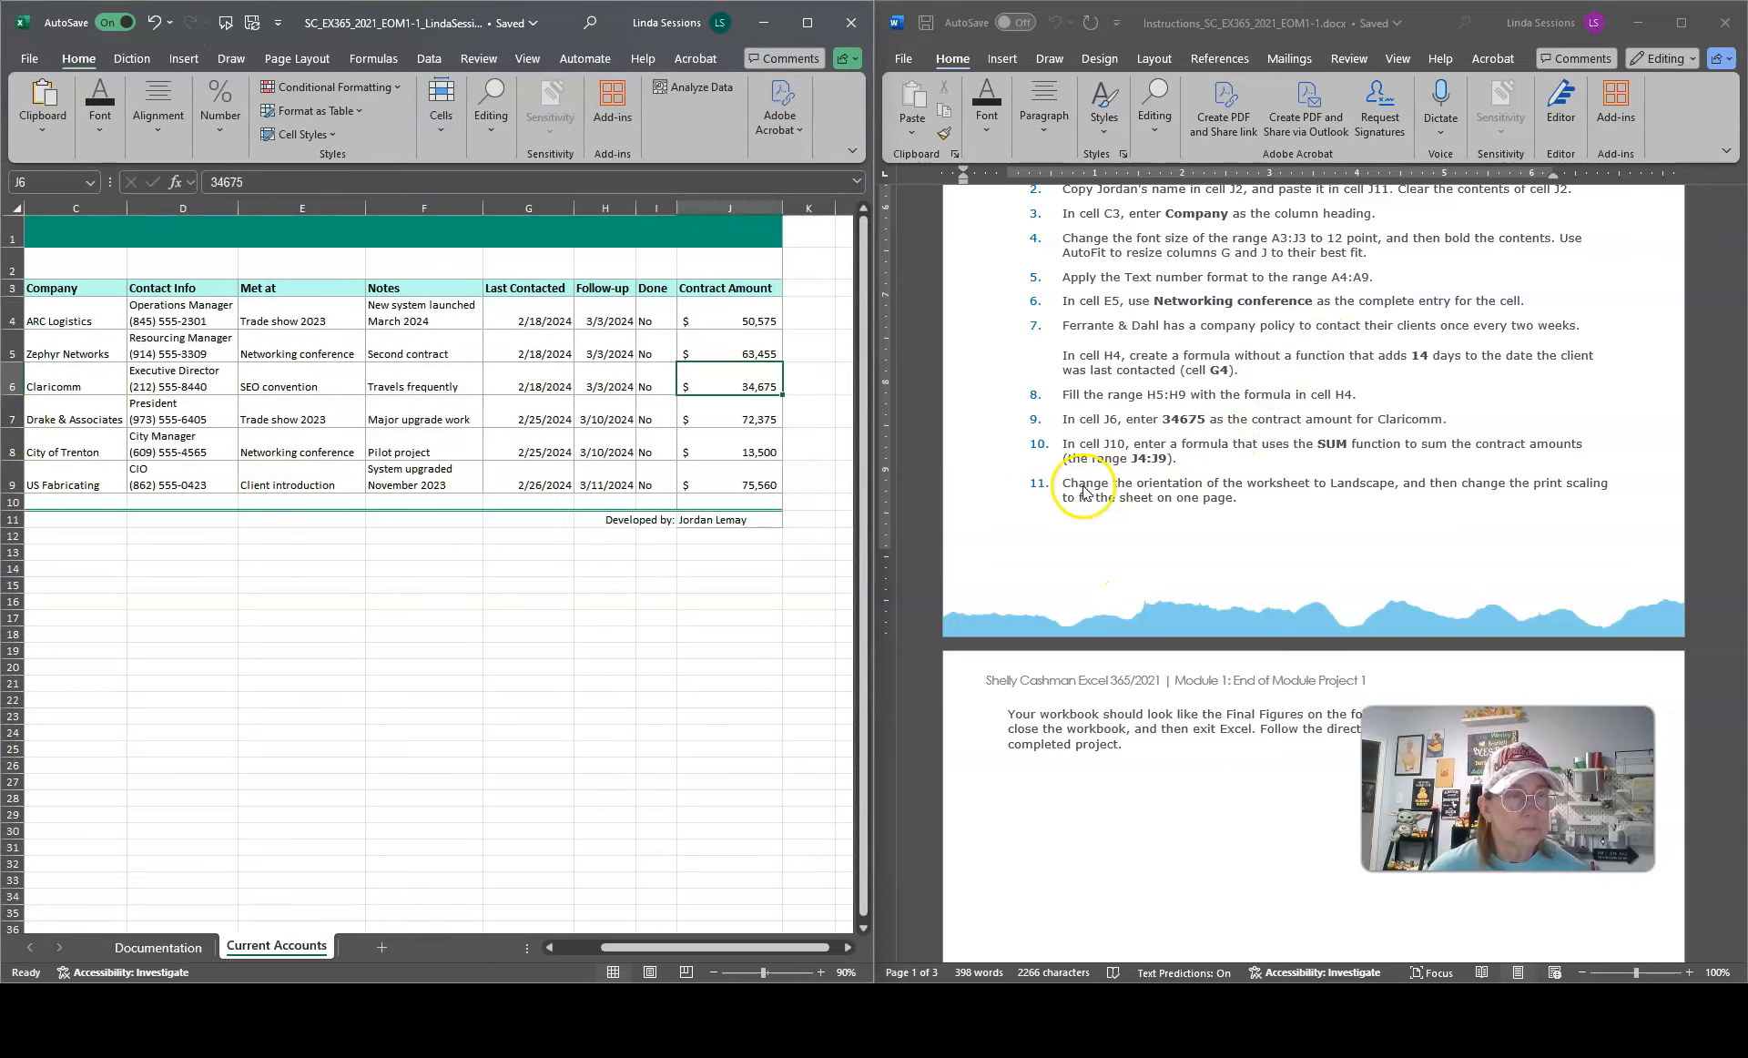
Step: In cell J10, insert a SUM function that totals the contract amounts in J4:J9
click(728, 501)
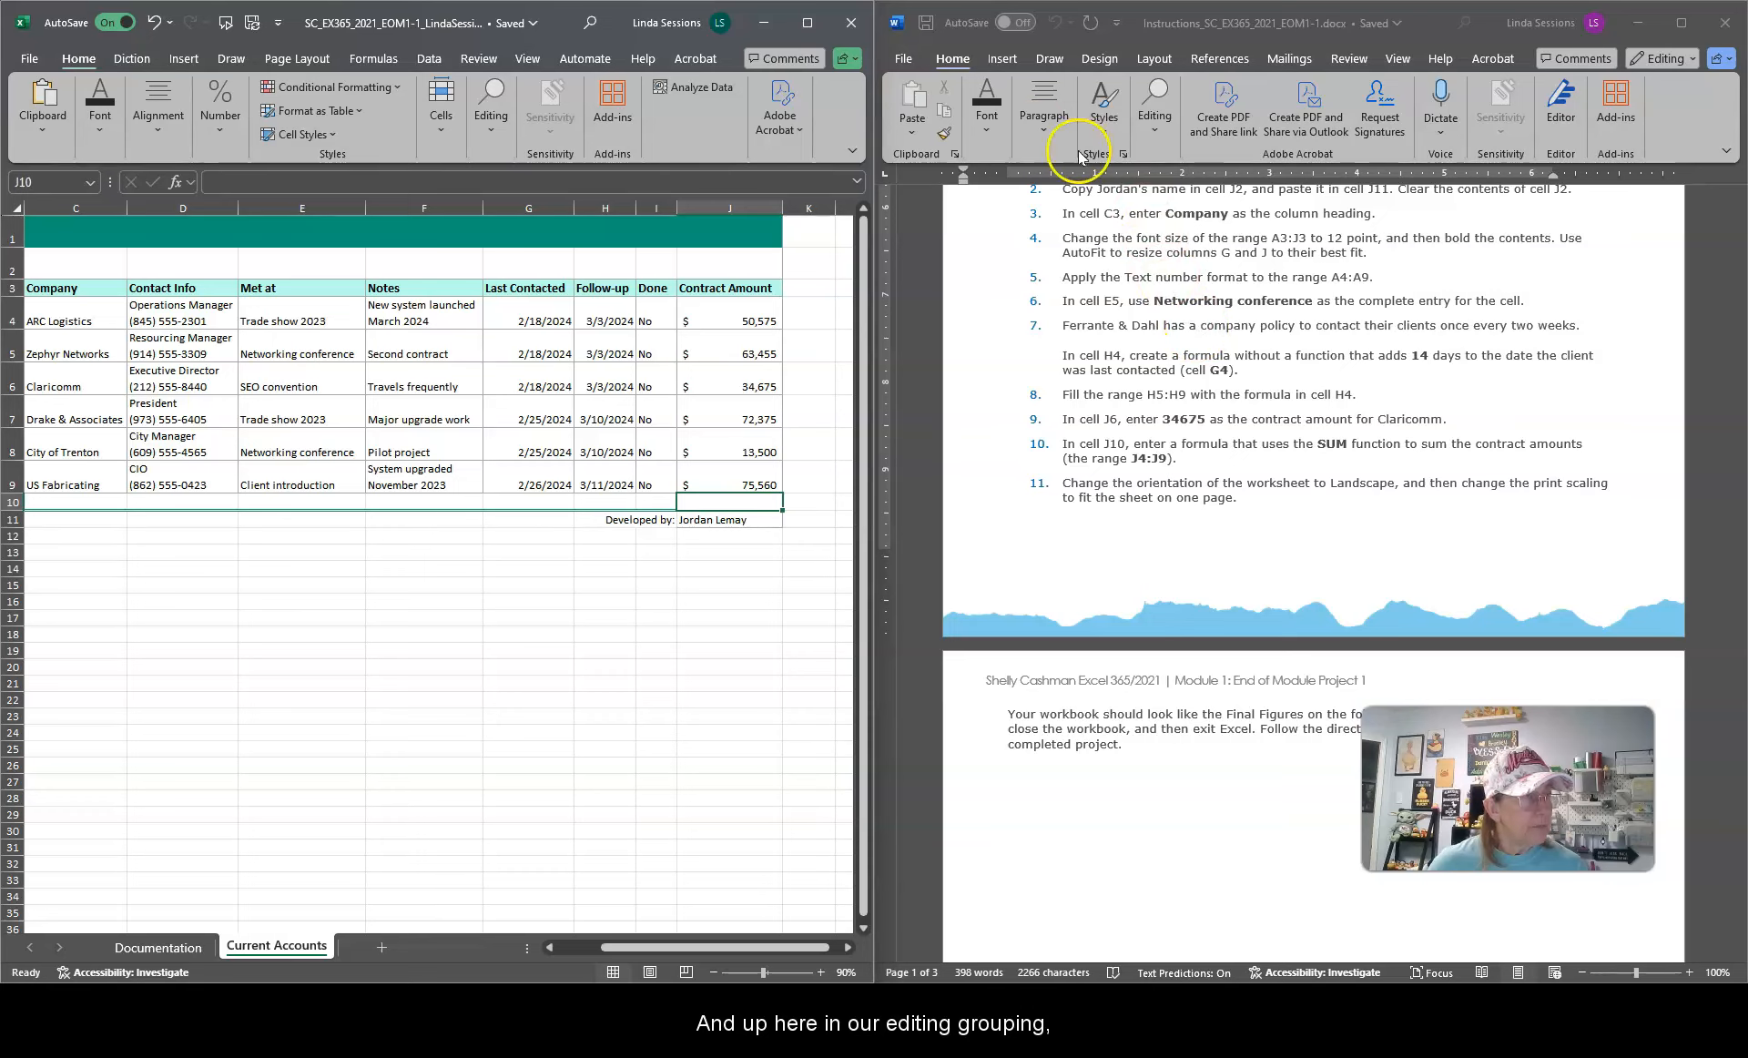
click(491, 128)
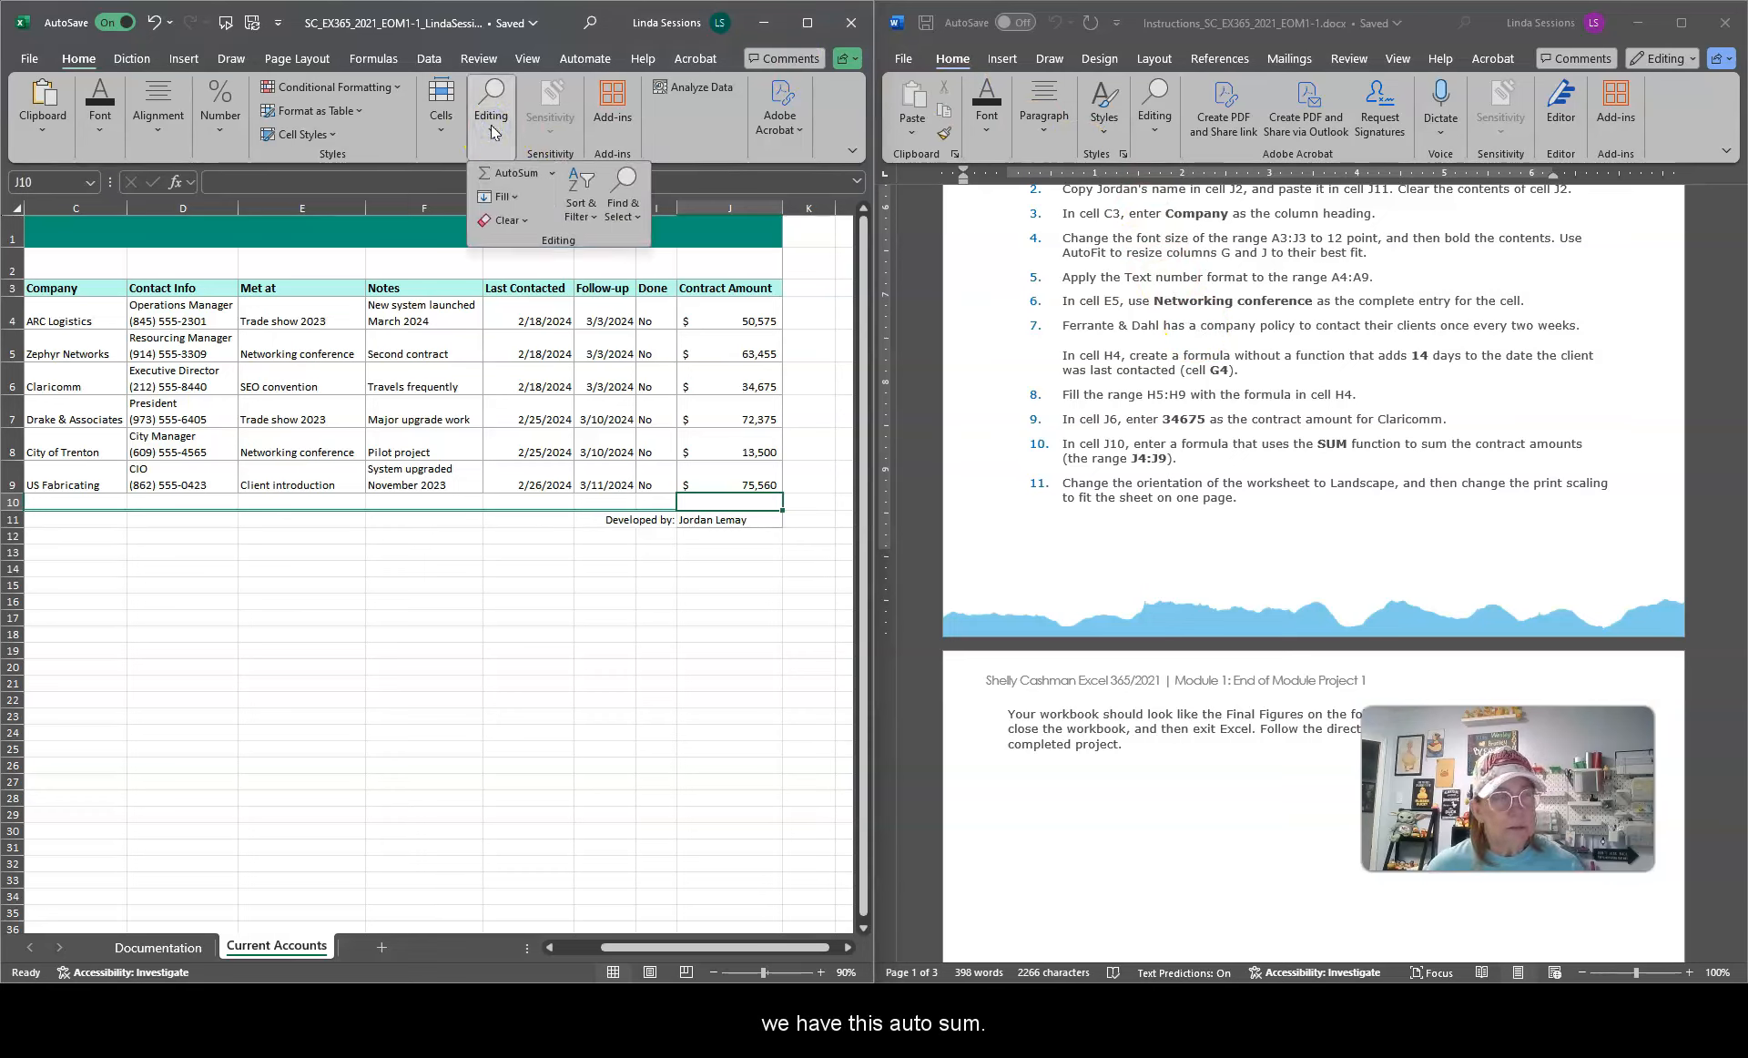
click(551, 173)
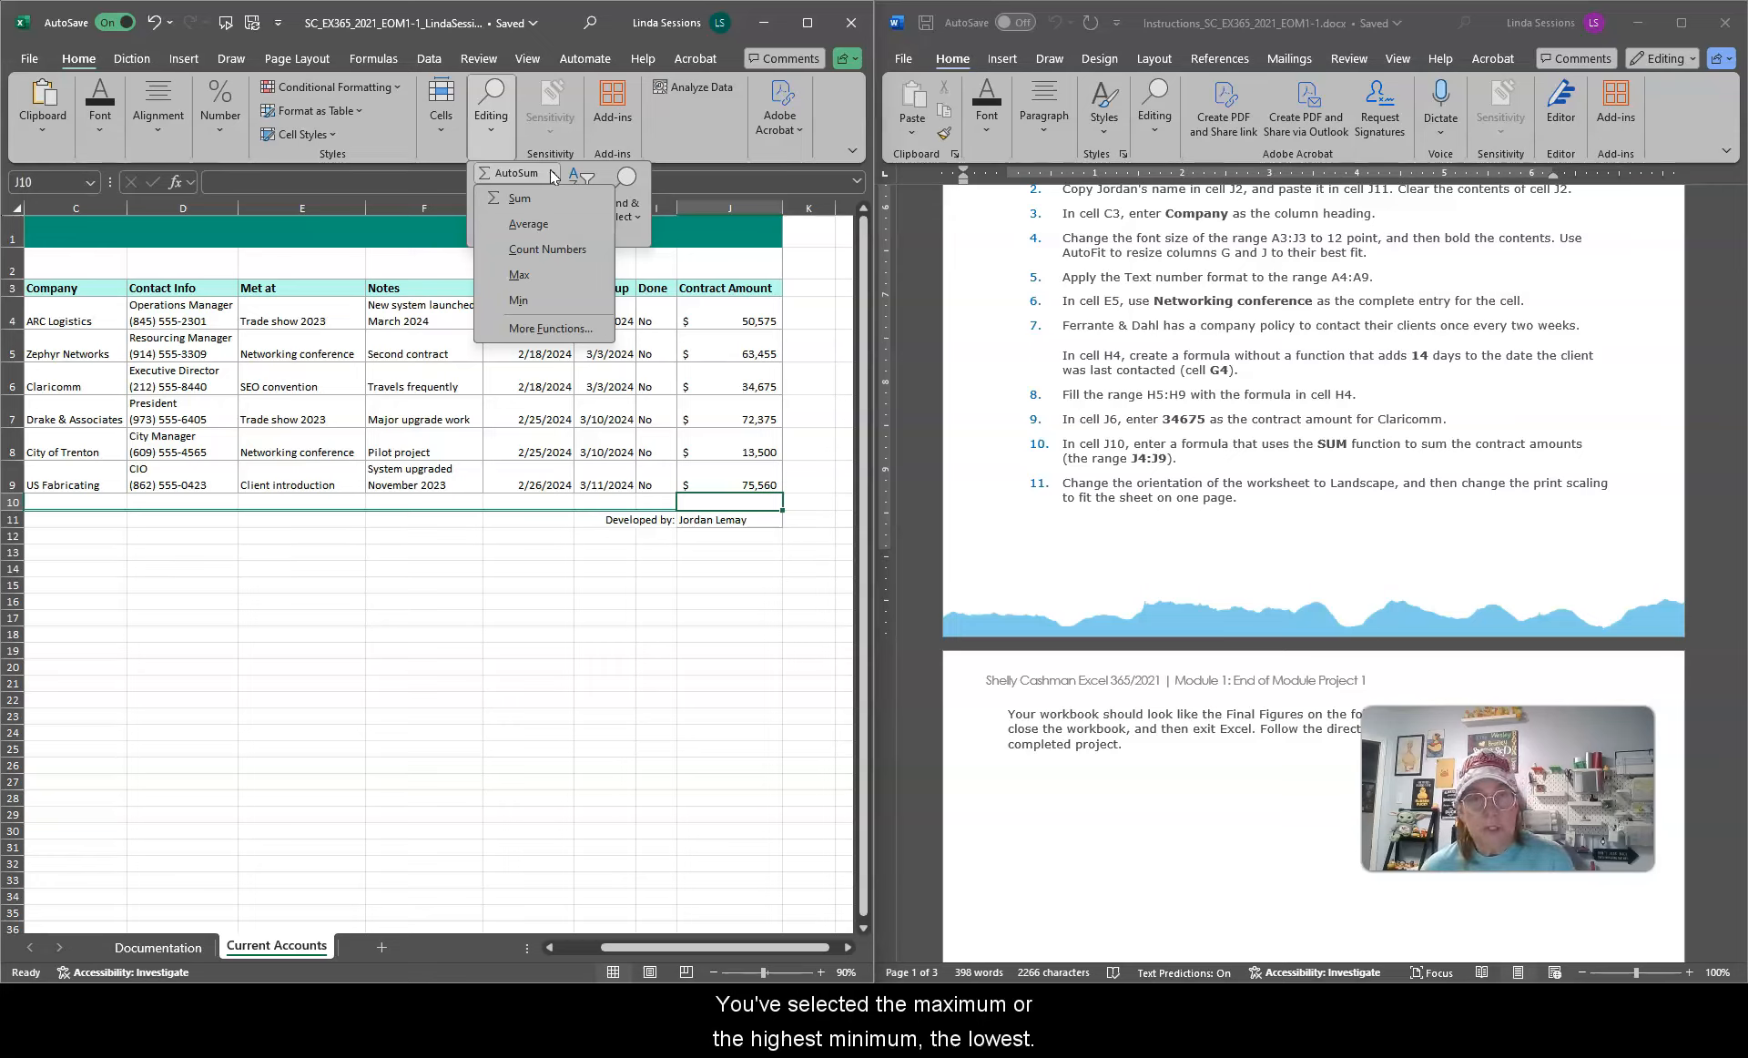
click(553, 173)
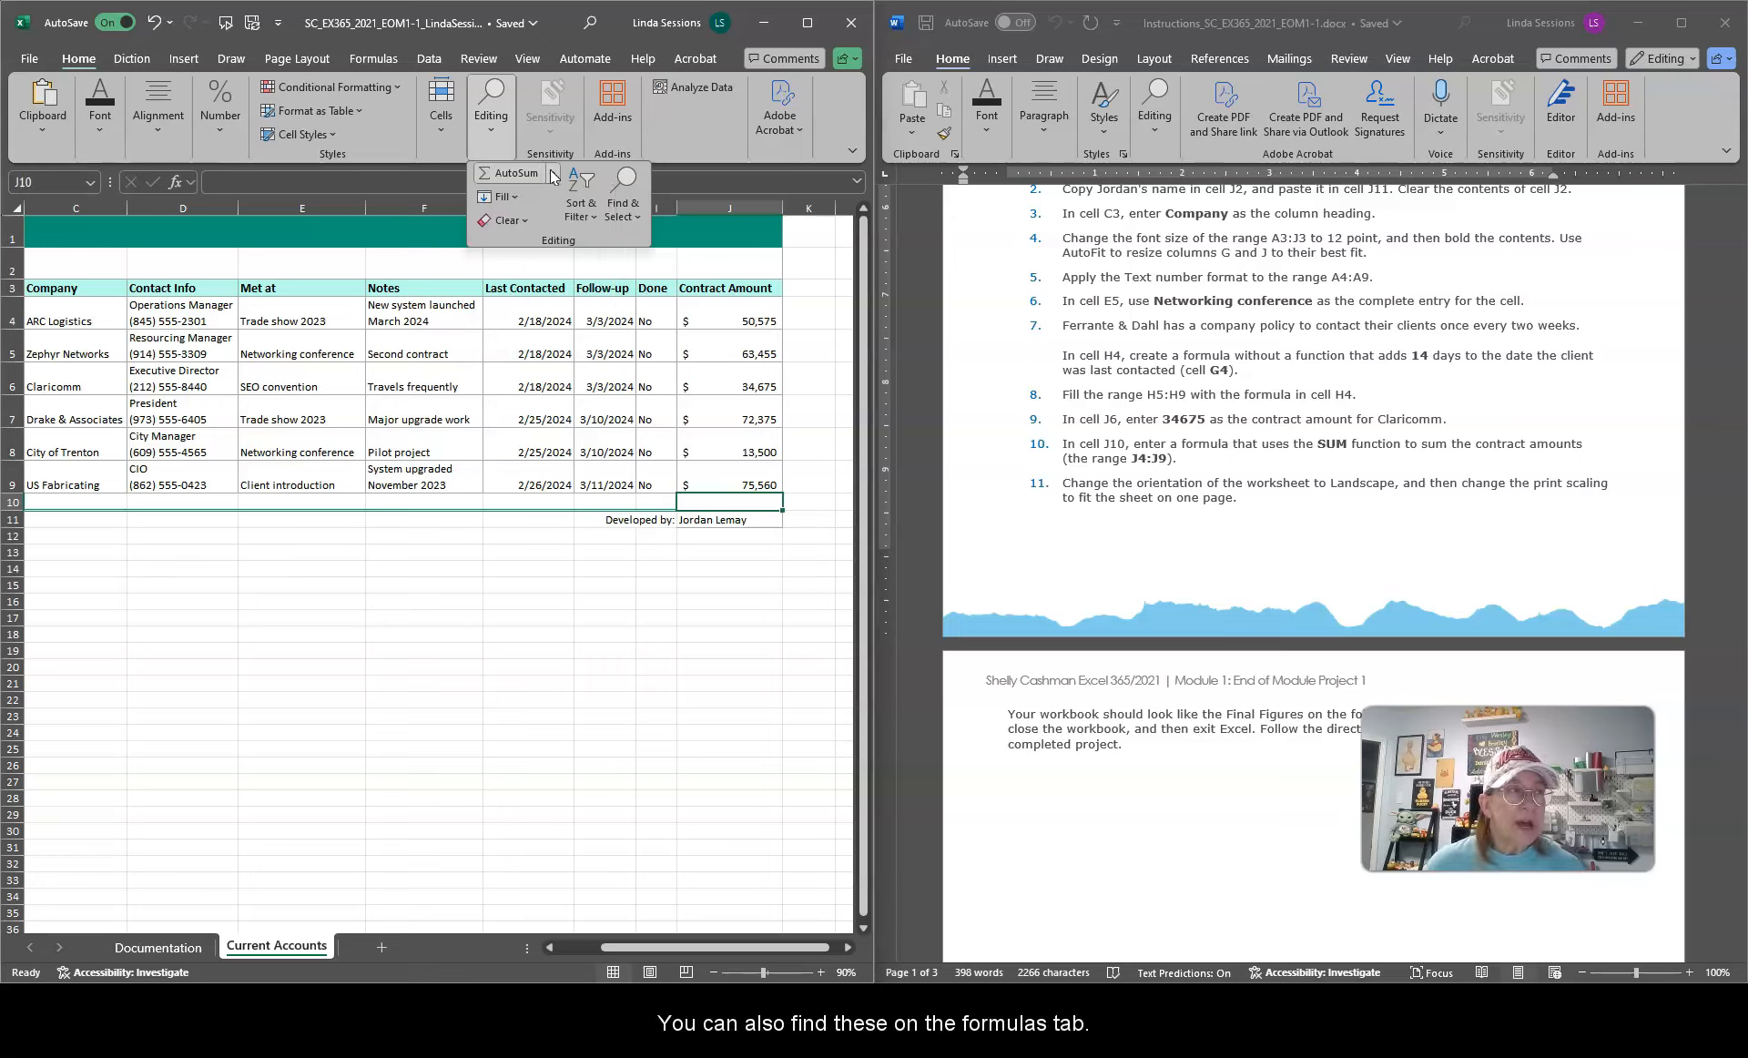
click(382, 60)
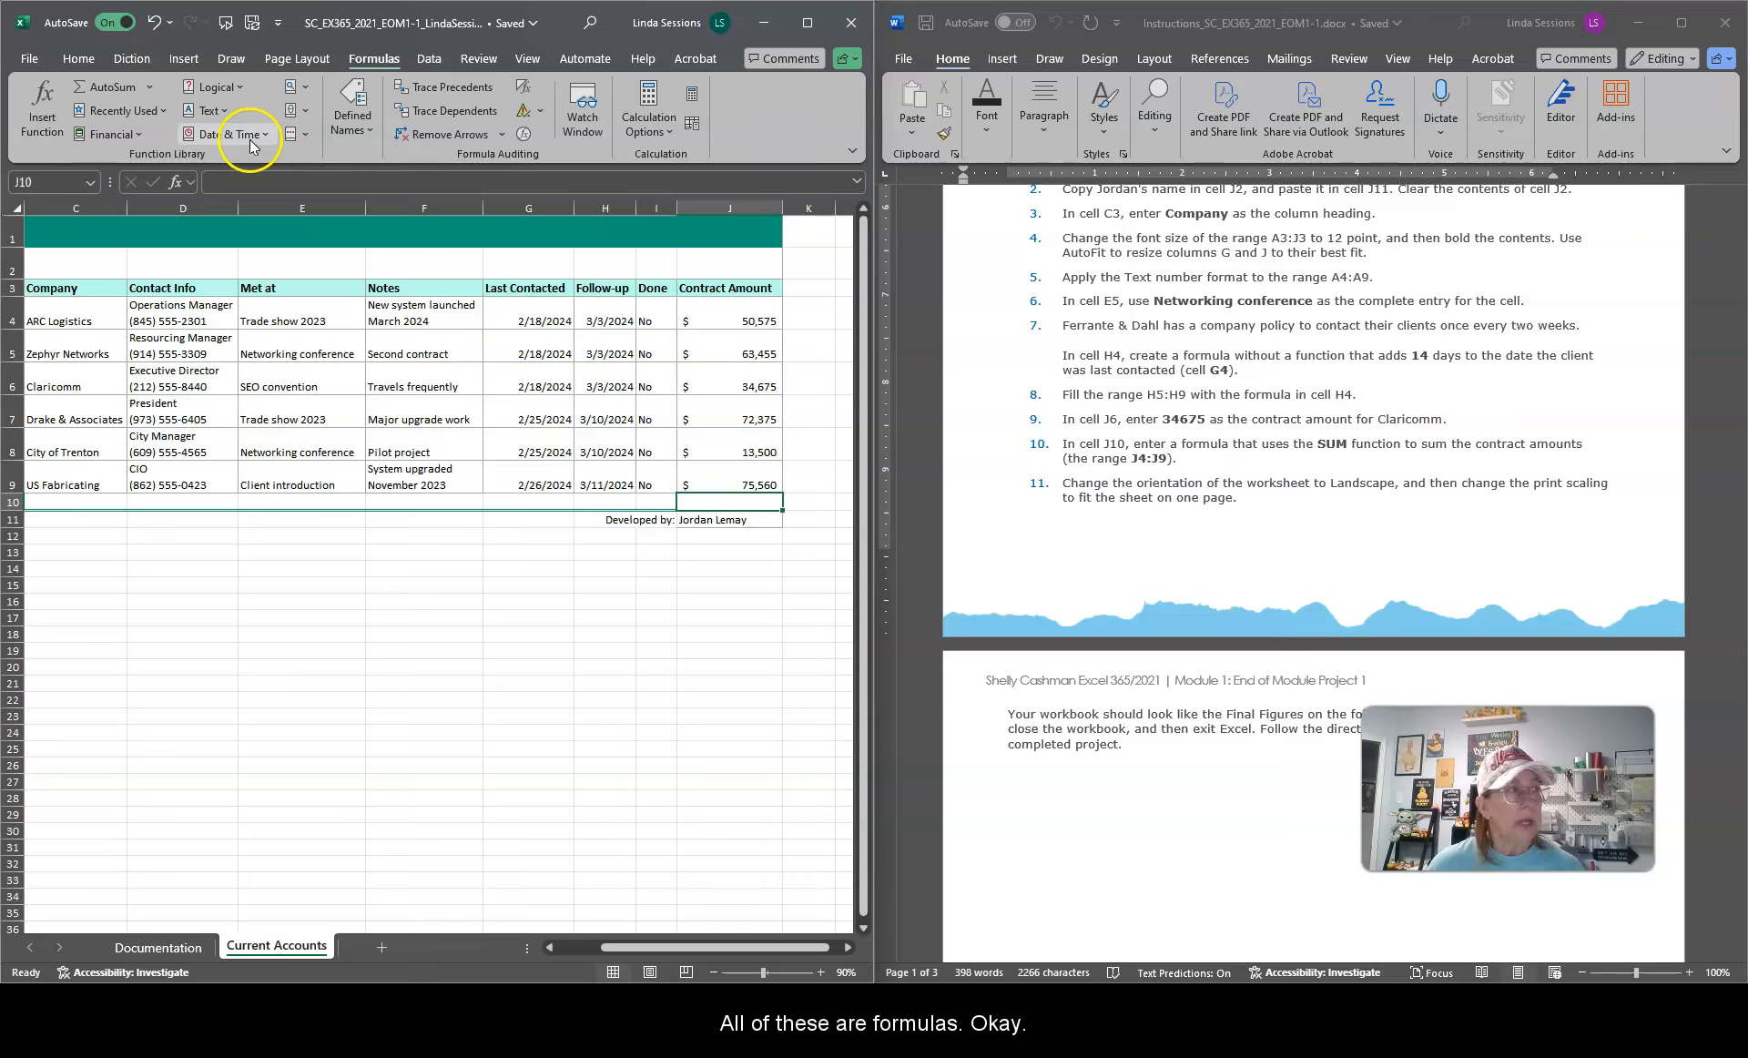
click(152, 89)
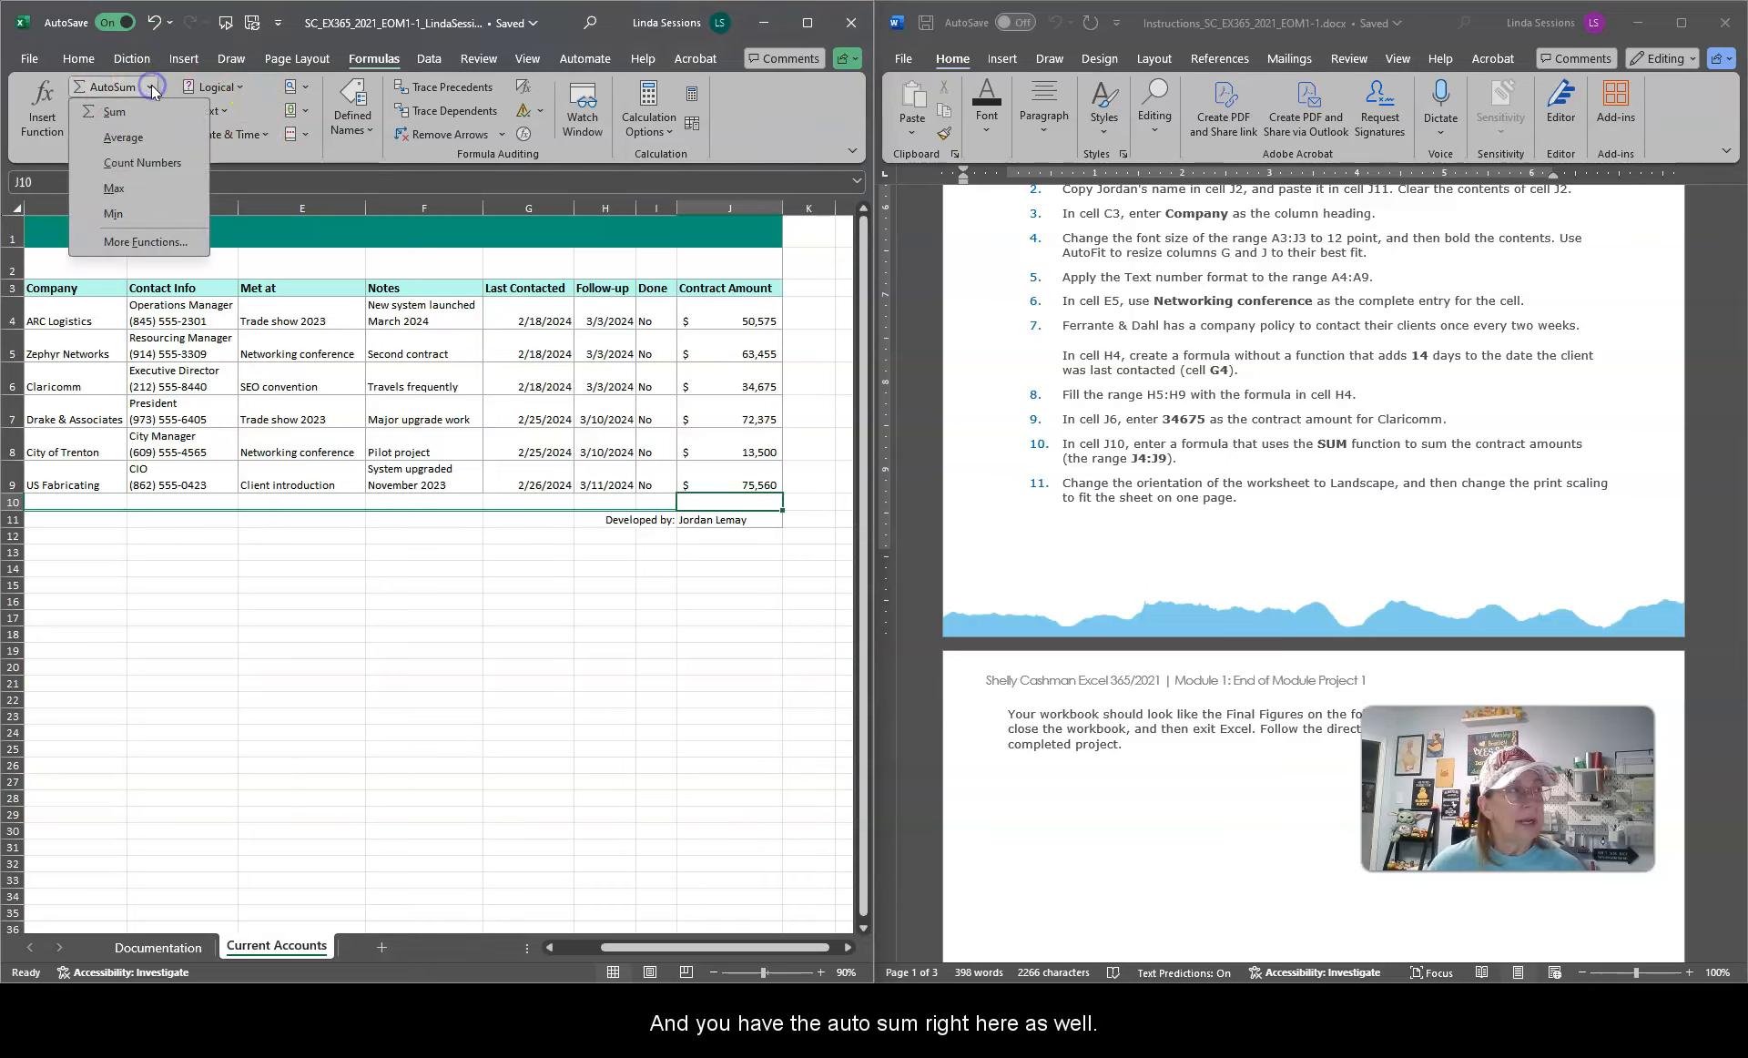
click(114, 112)
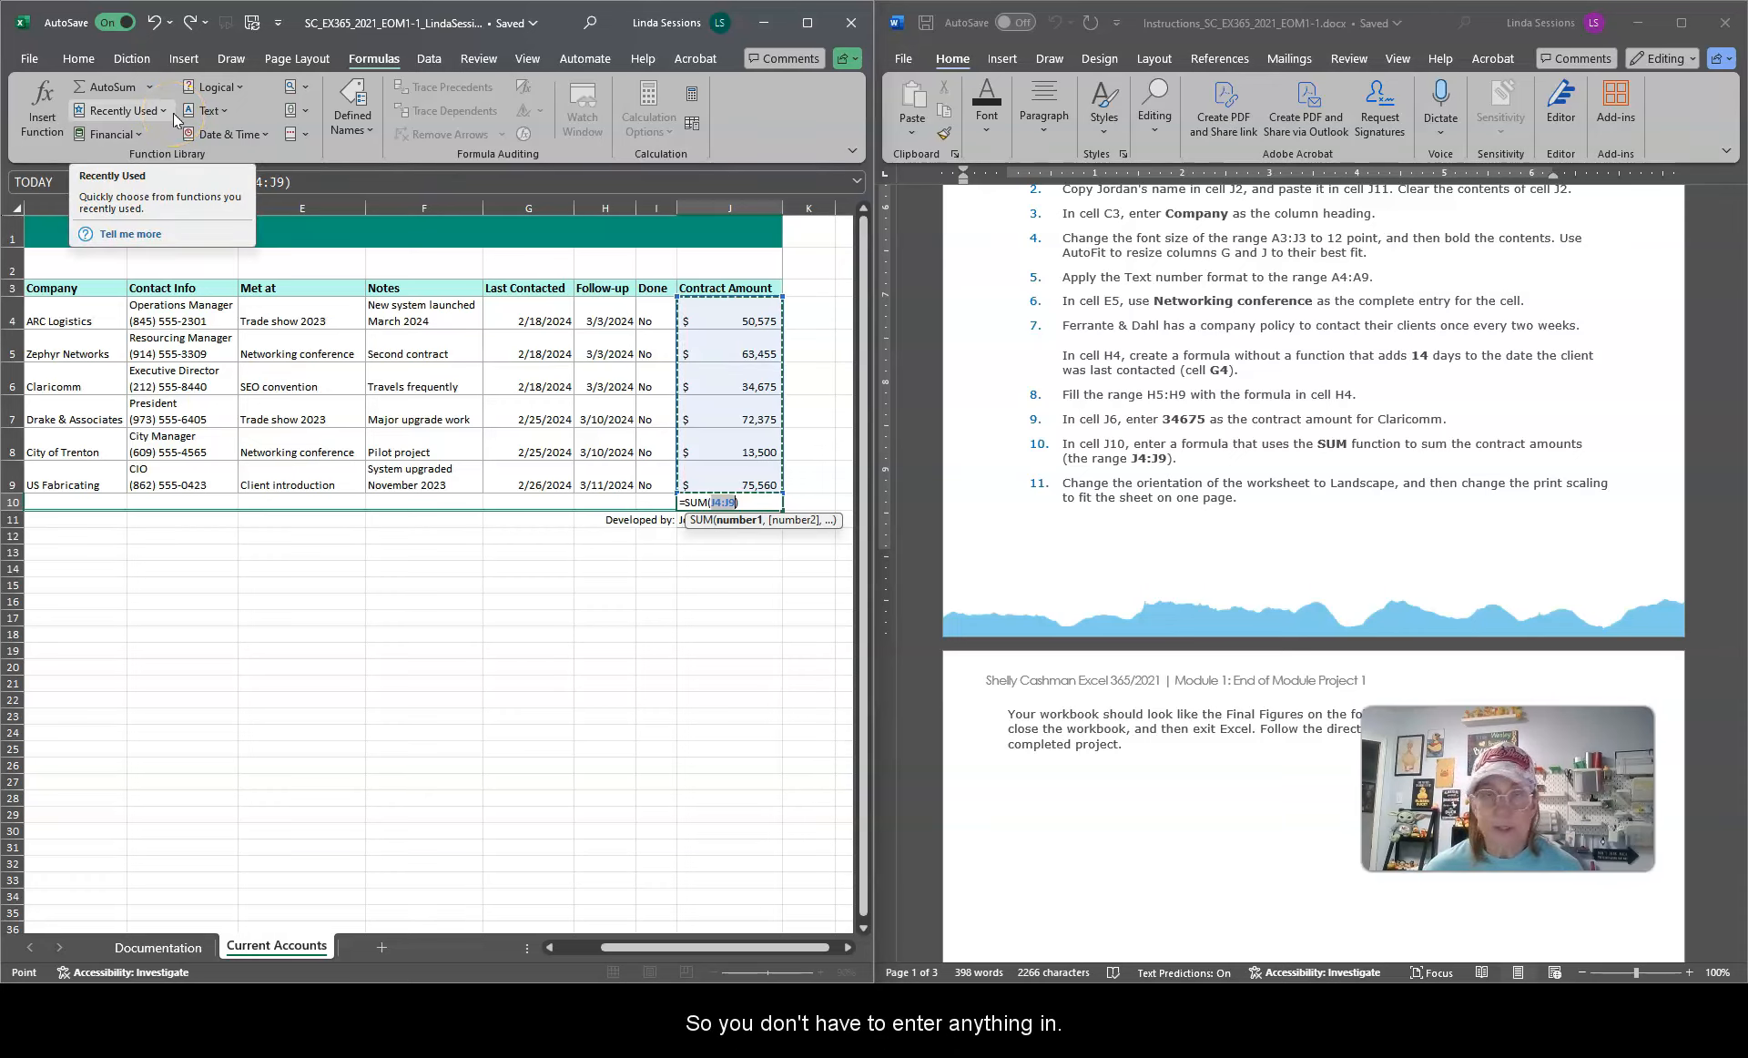
click(718, 529)
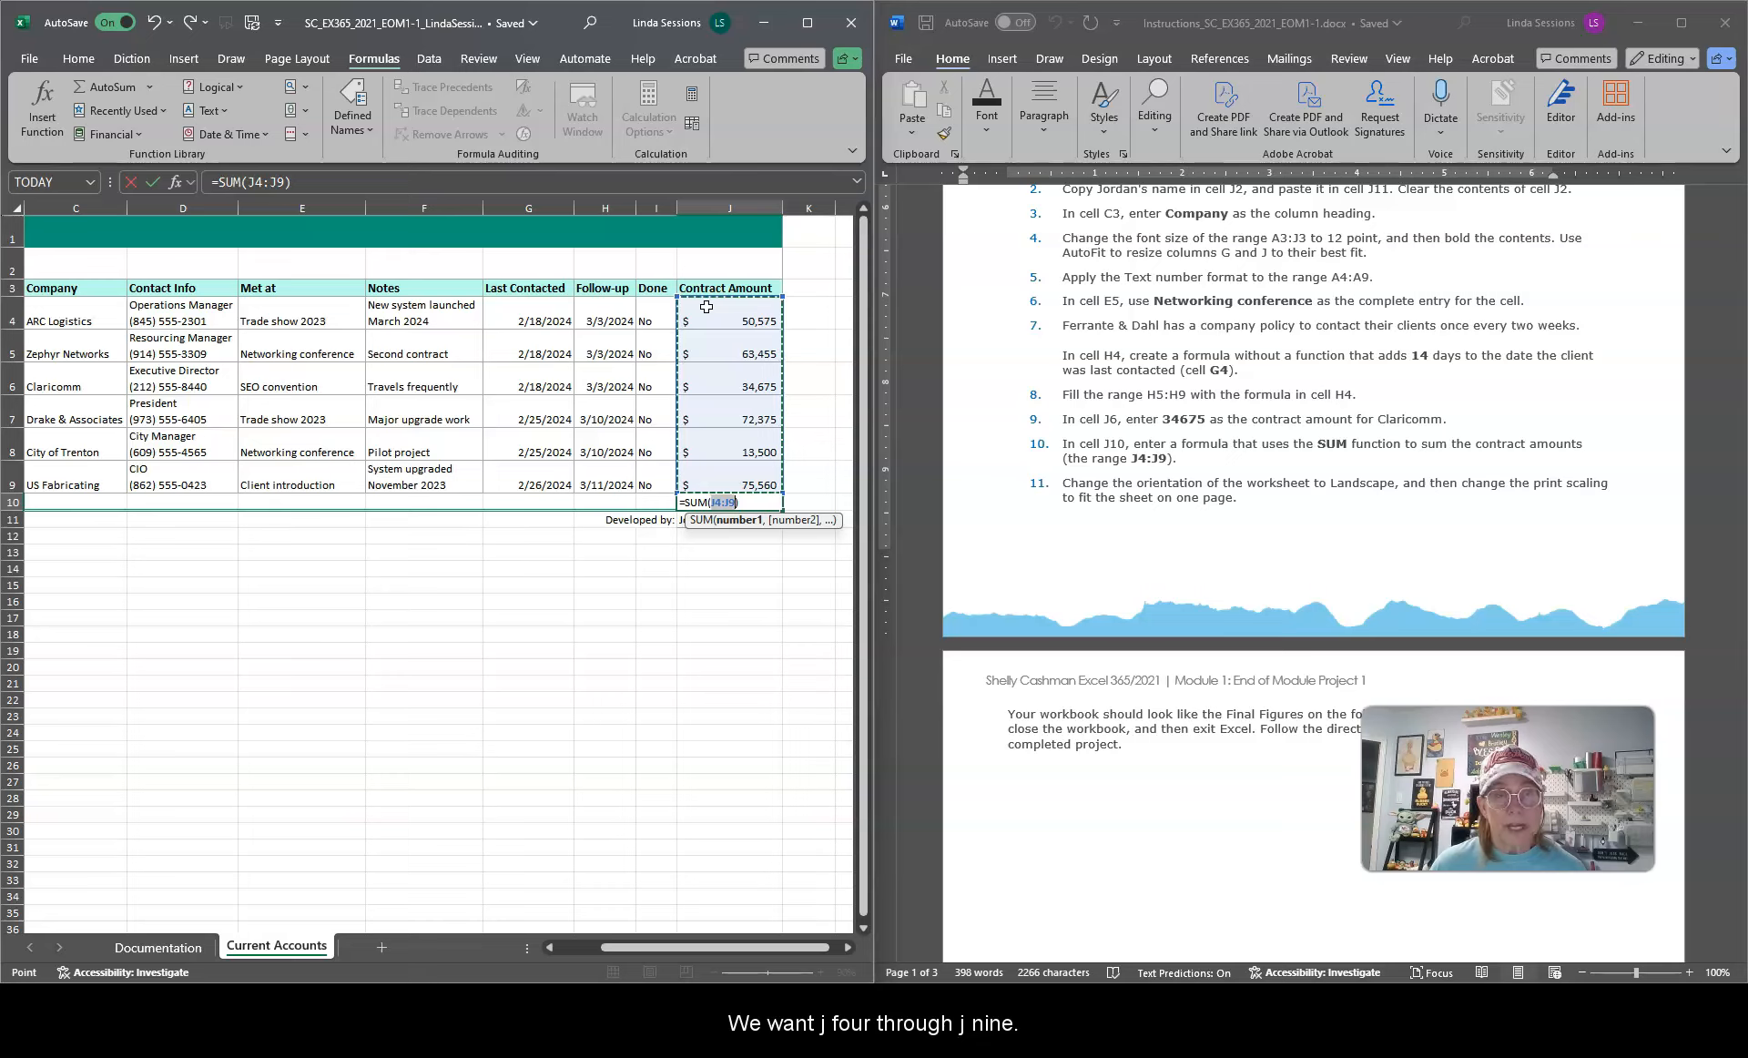
click(151, 185)
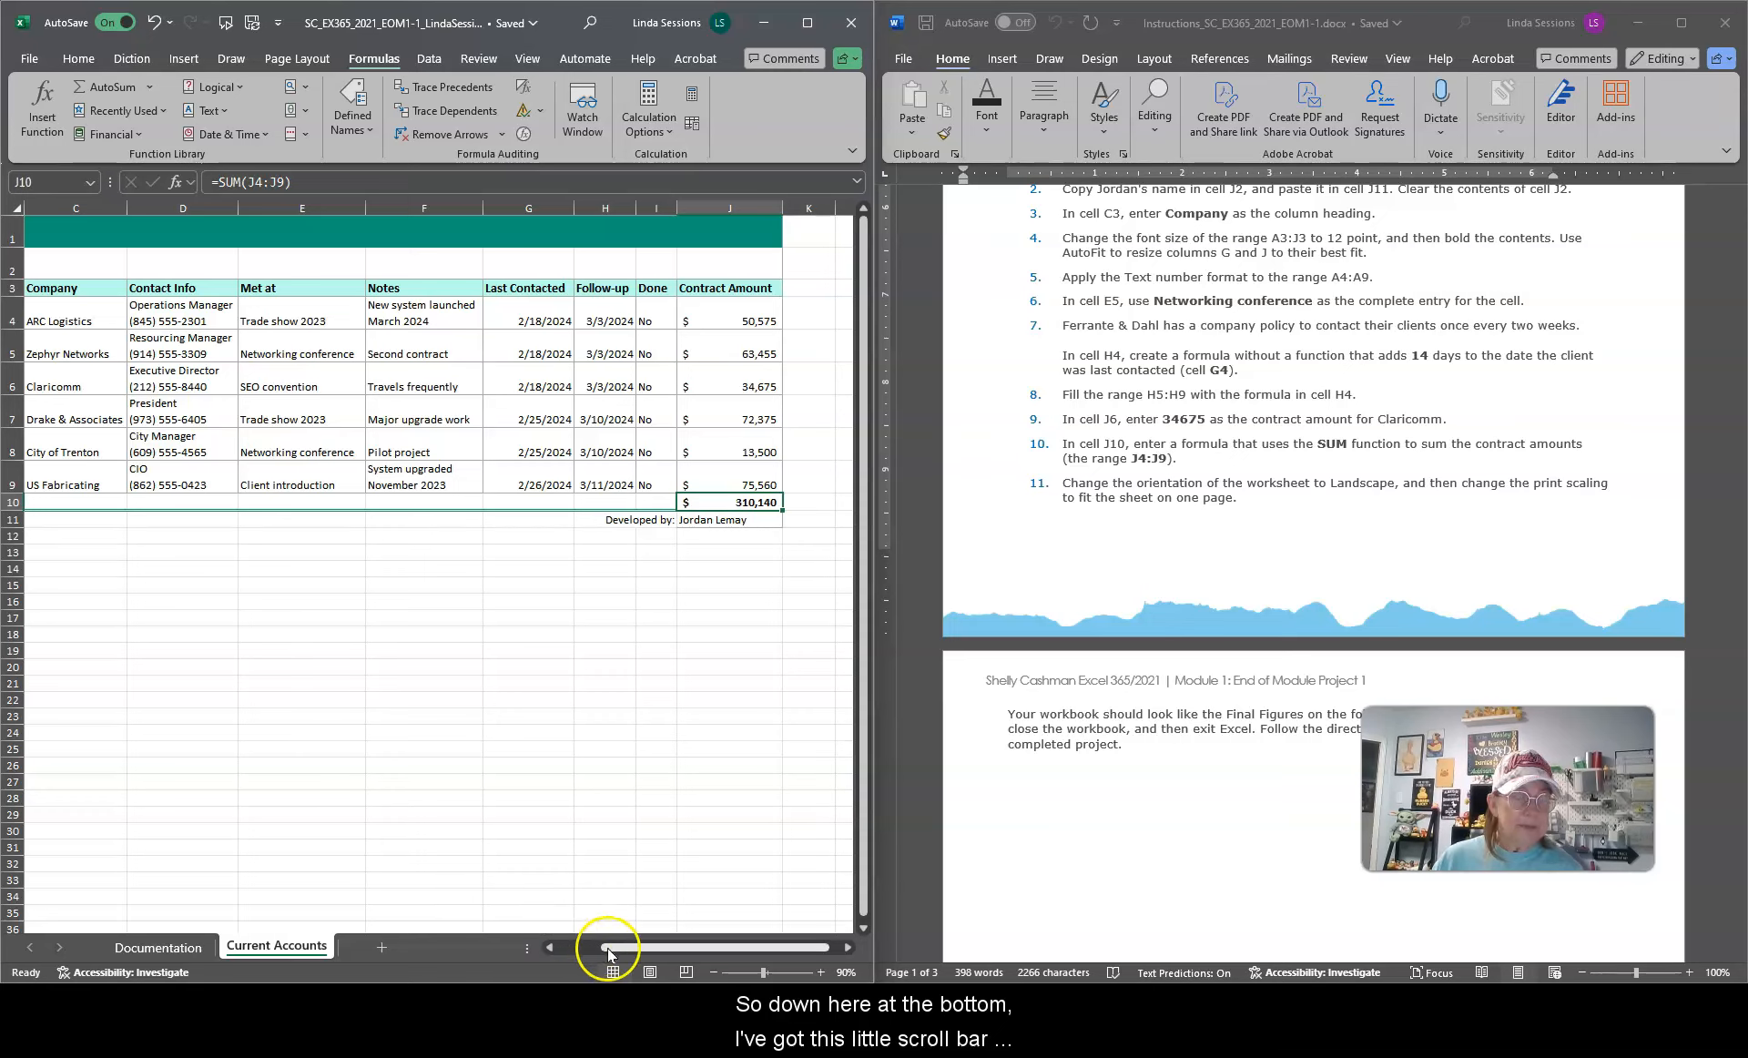
Step: Change the worksheet's page orientation to Landscape
drag(612, 953, 553, 951)
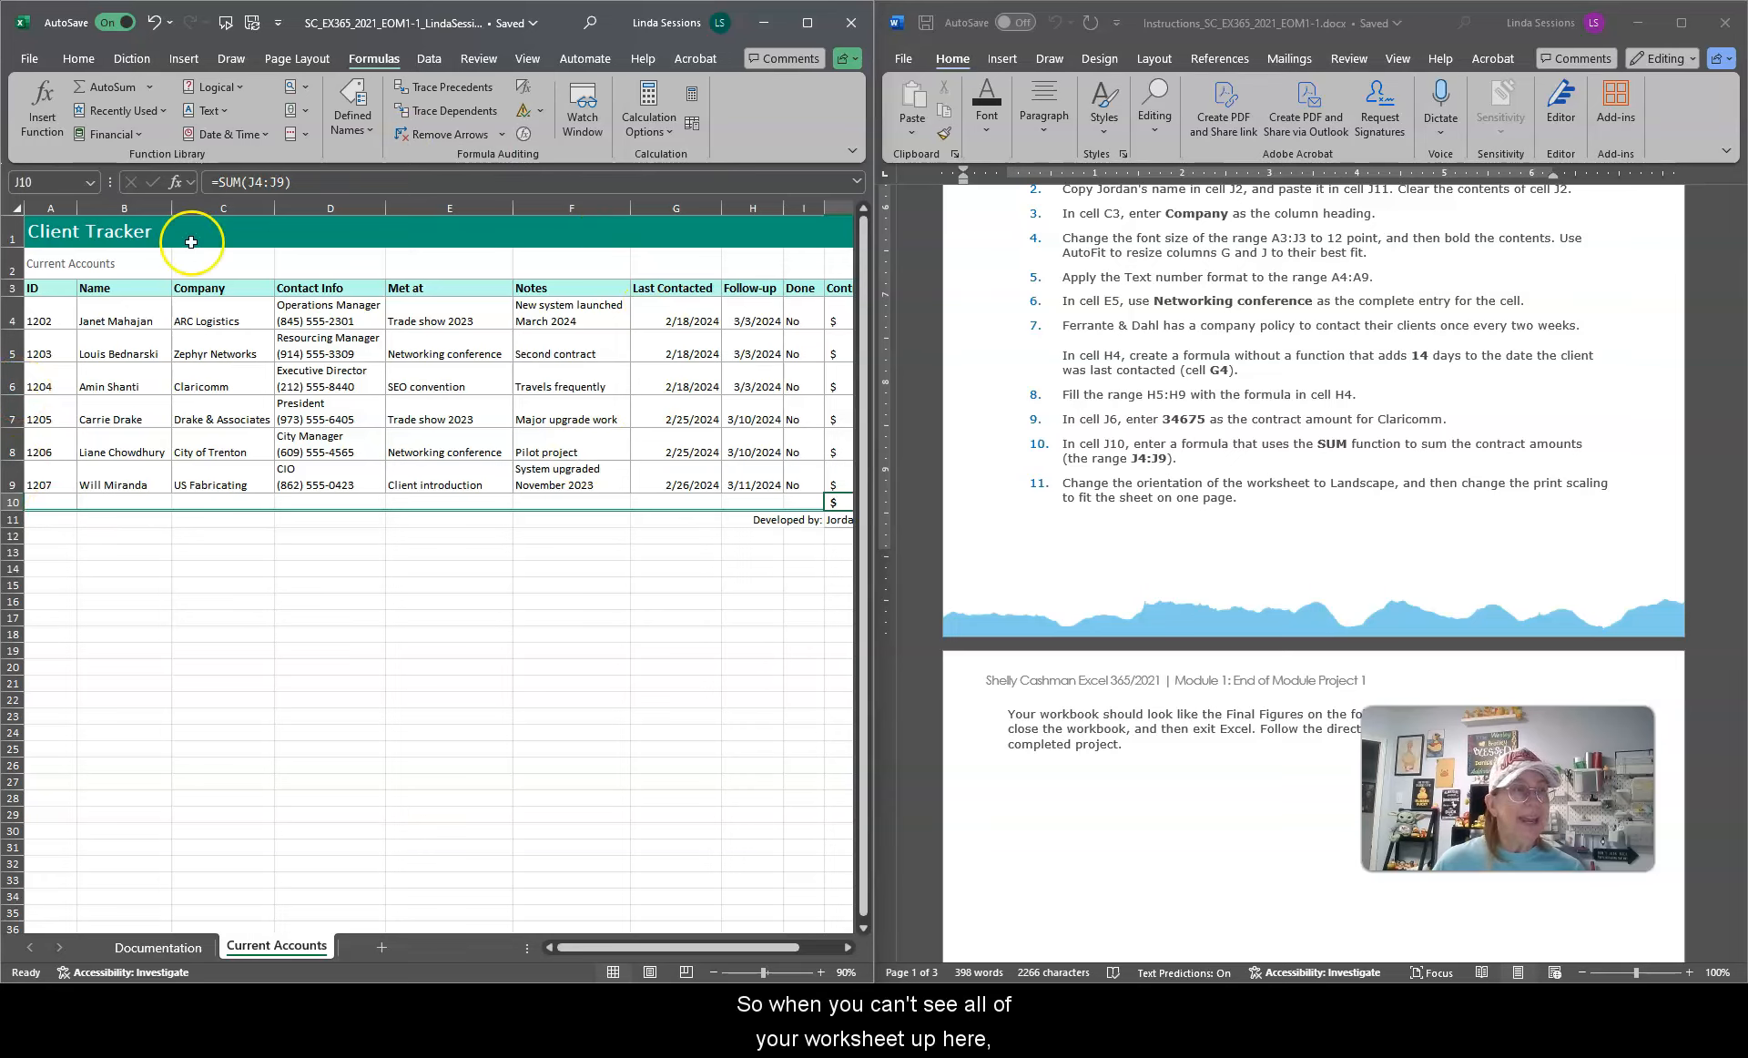
drag(594, 947, 651, 946)
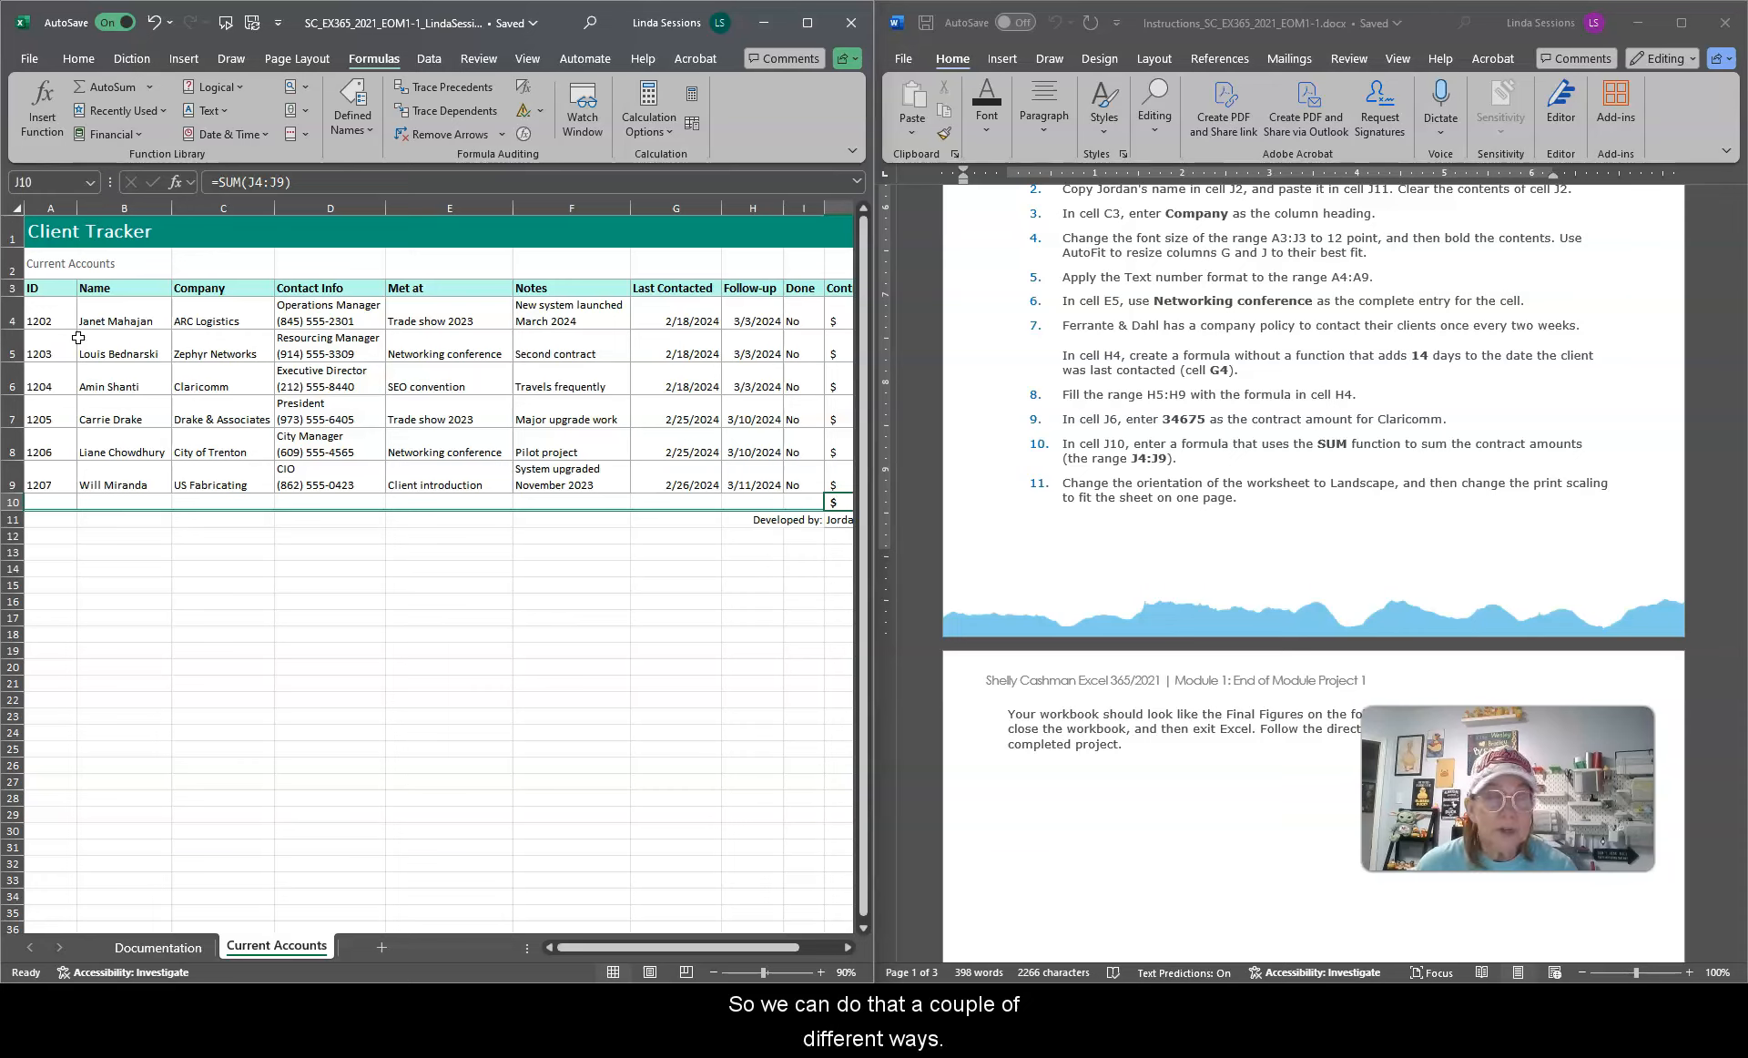
click(288, 60)
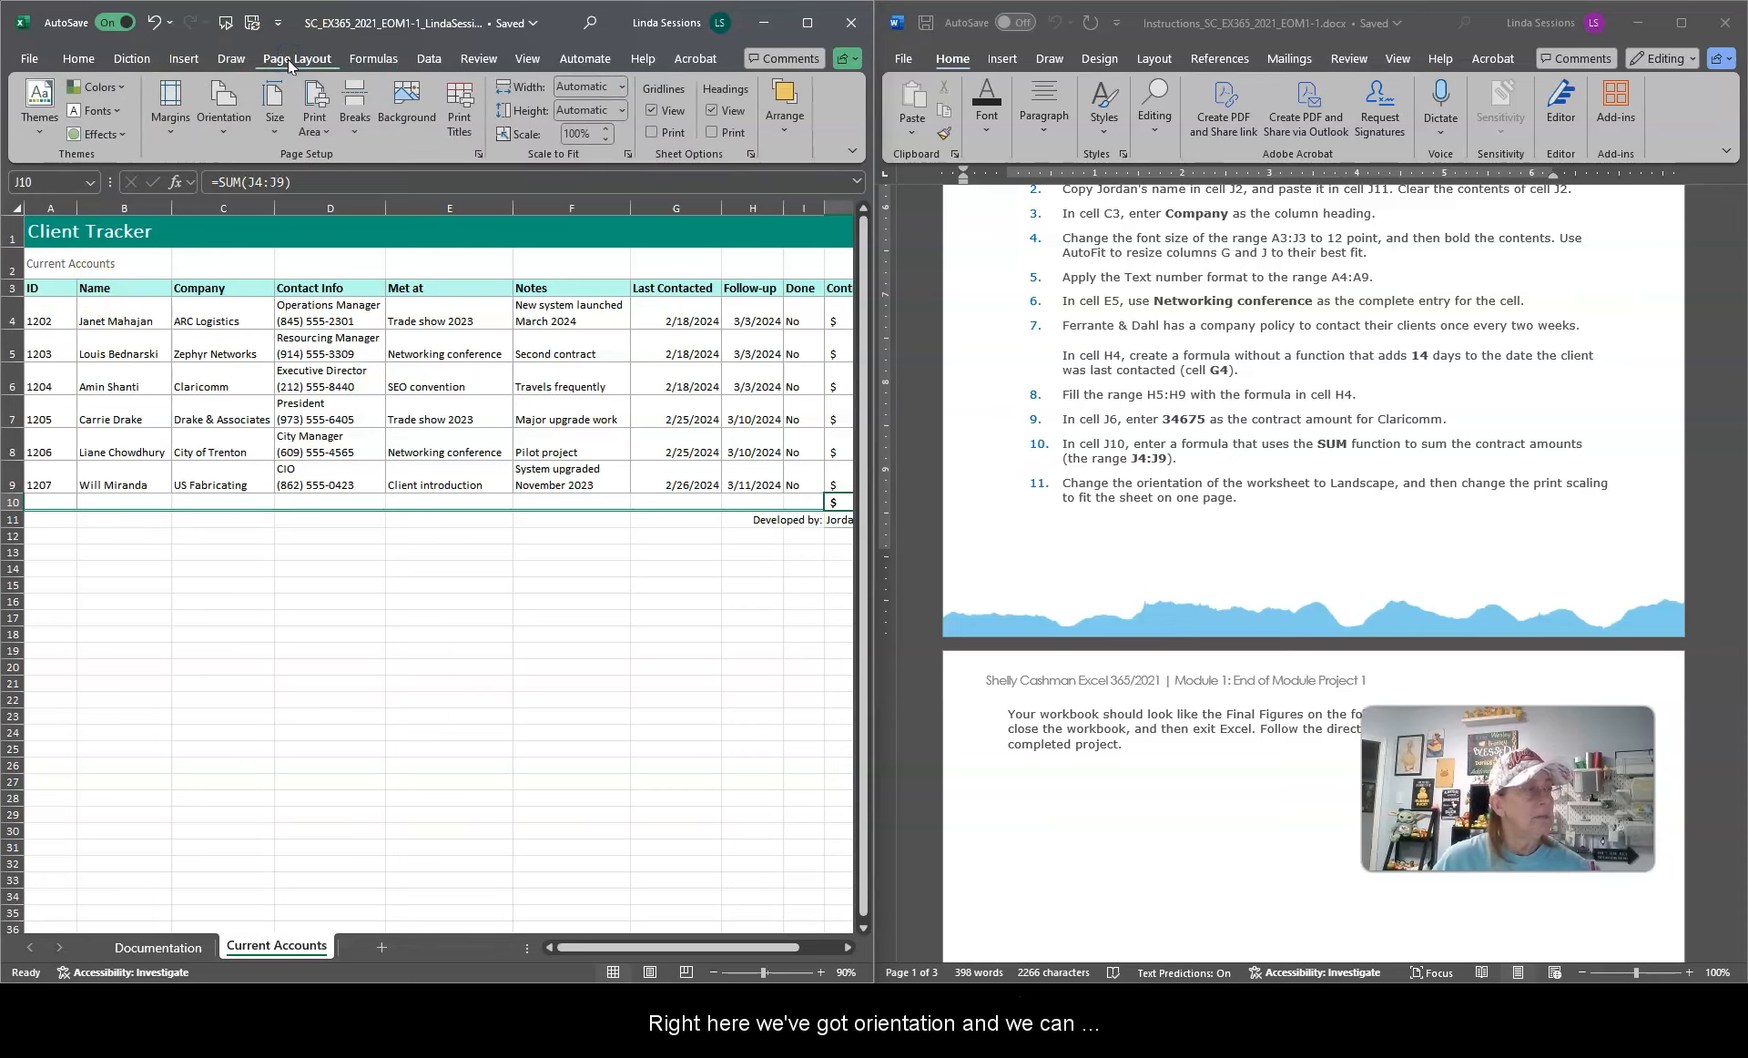
click(223, 105)
click(244, 211)
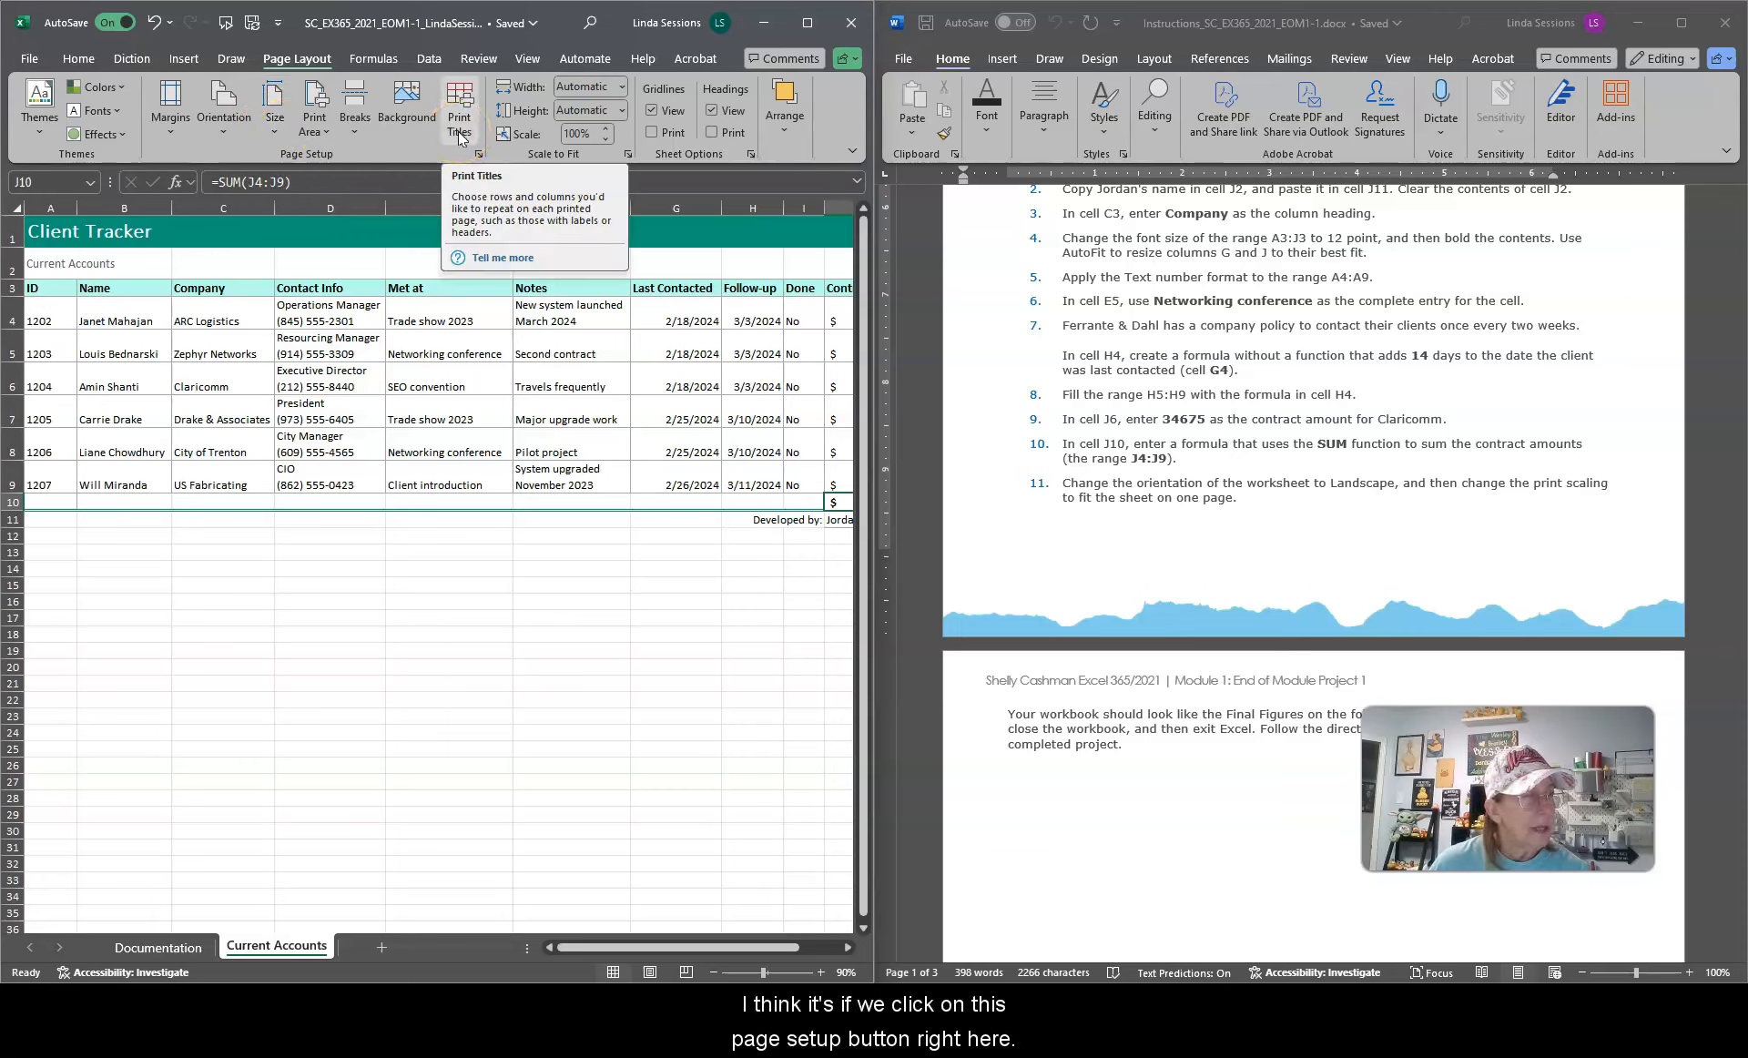
Step: Set the print scaling to fit the sheet to 1 page wide by 1 page tall
click(478, 154)
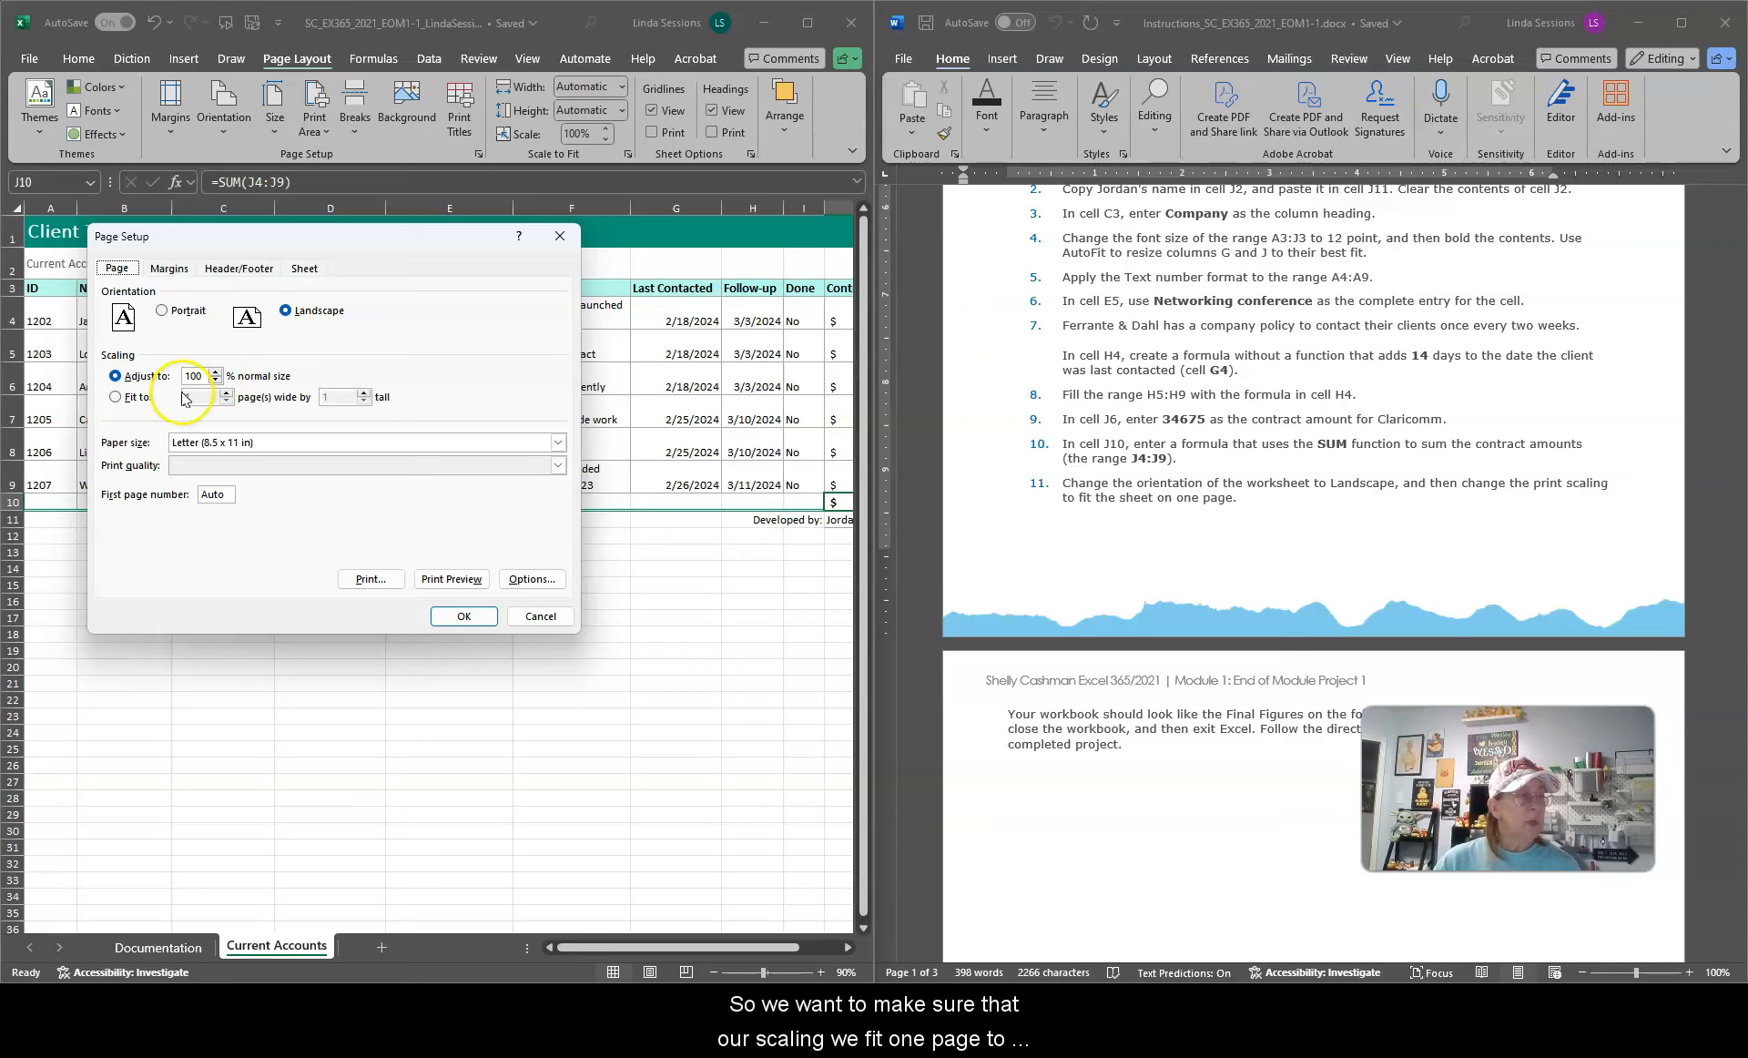
click(114, 396)
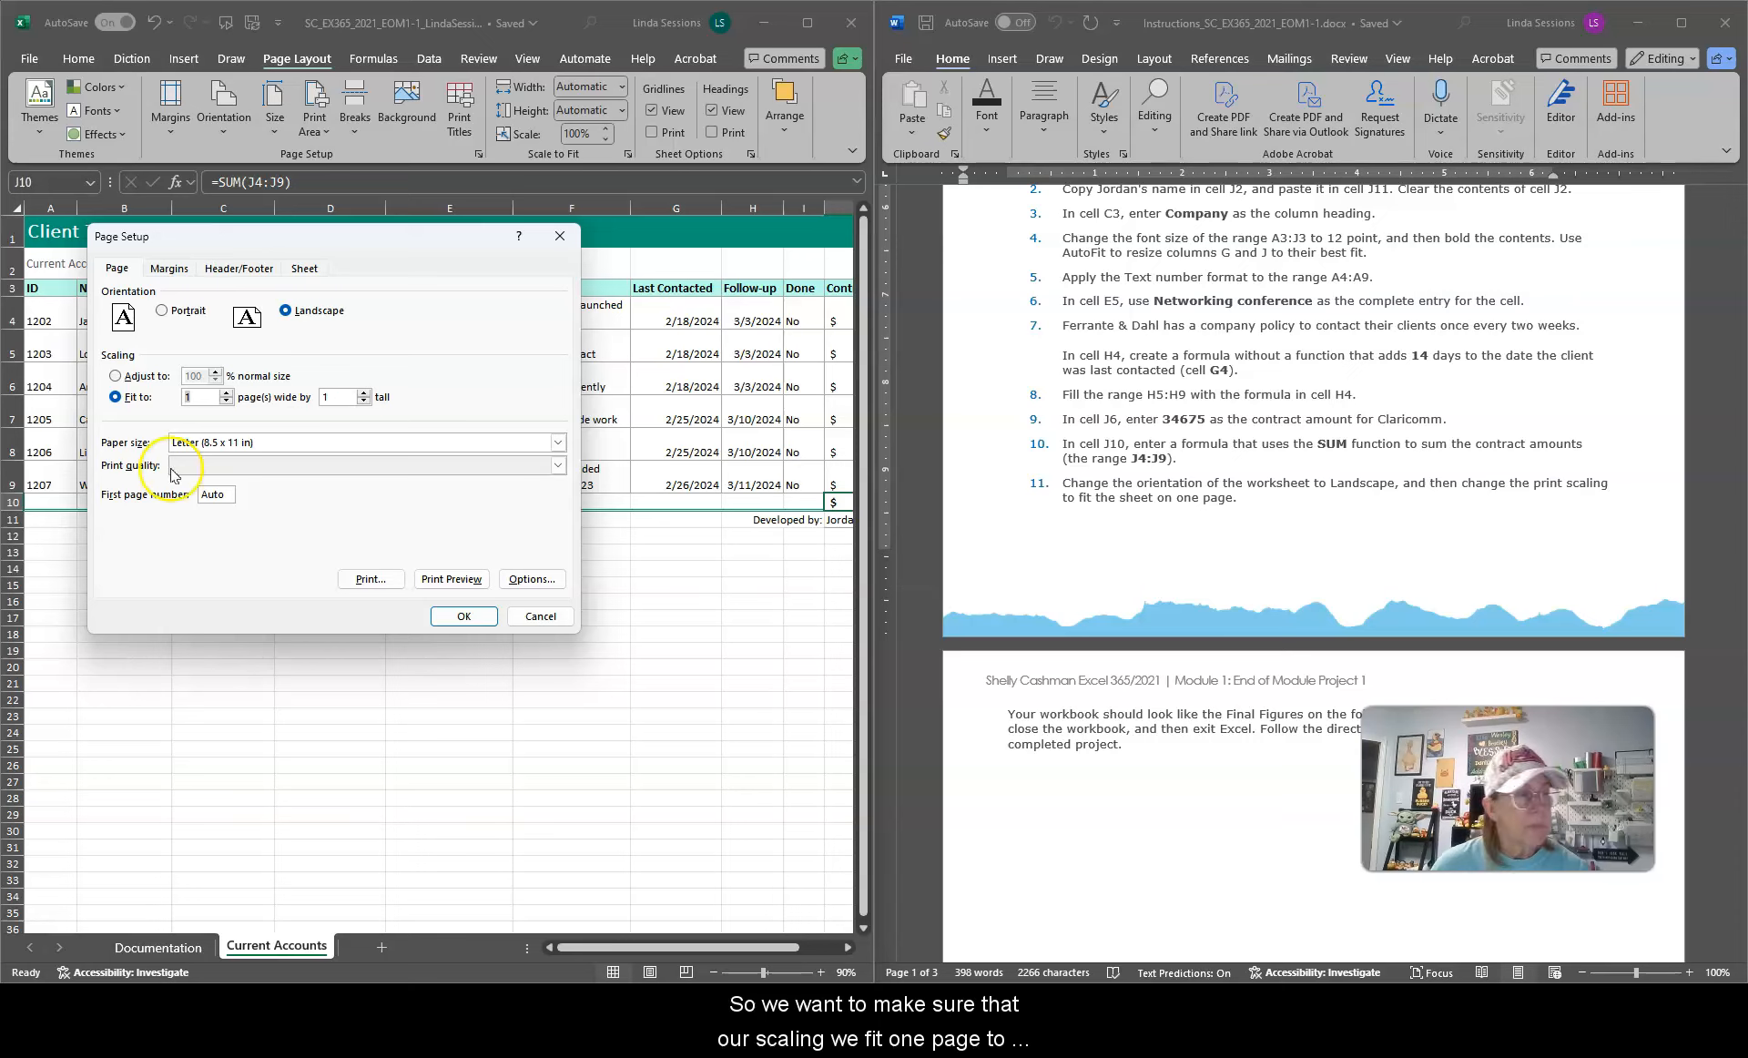
click(464, 617)
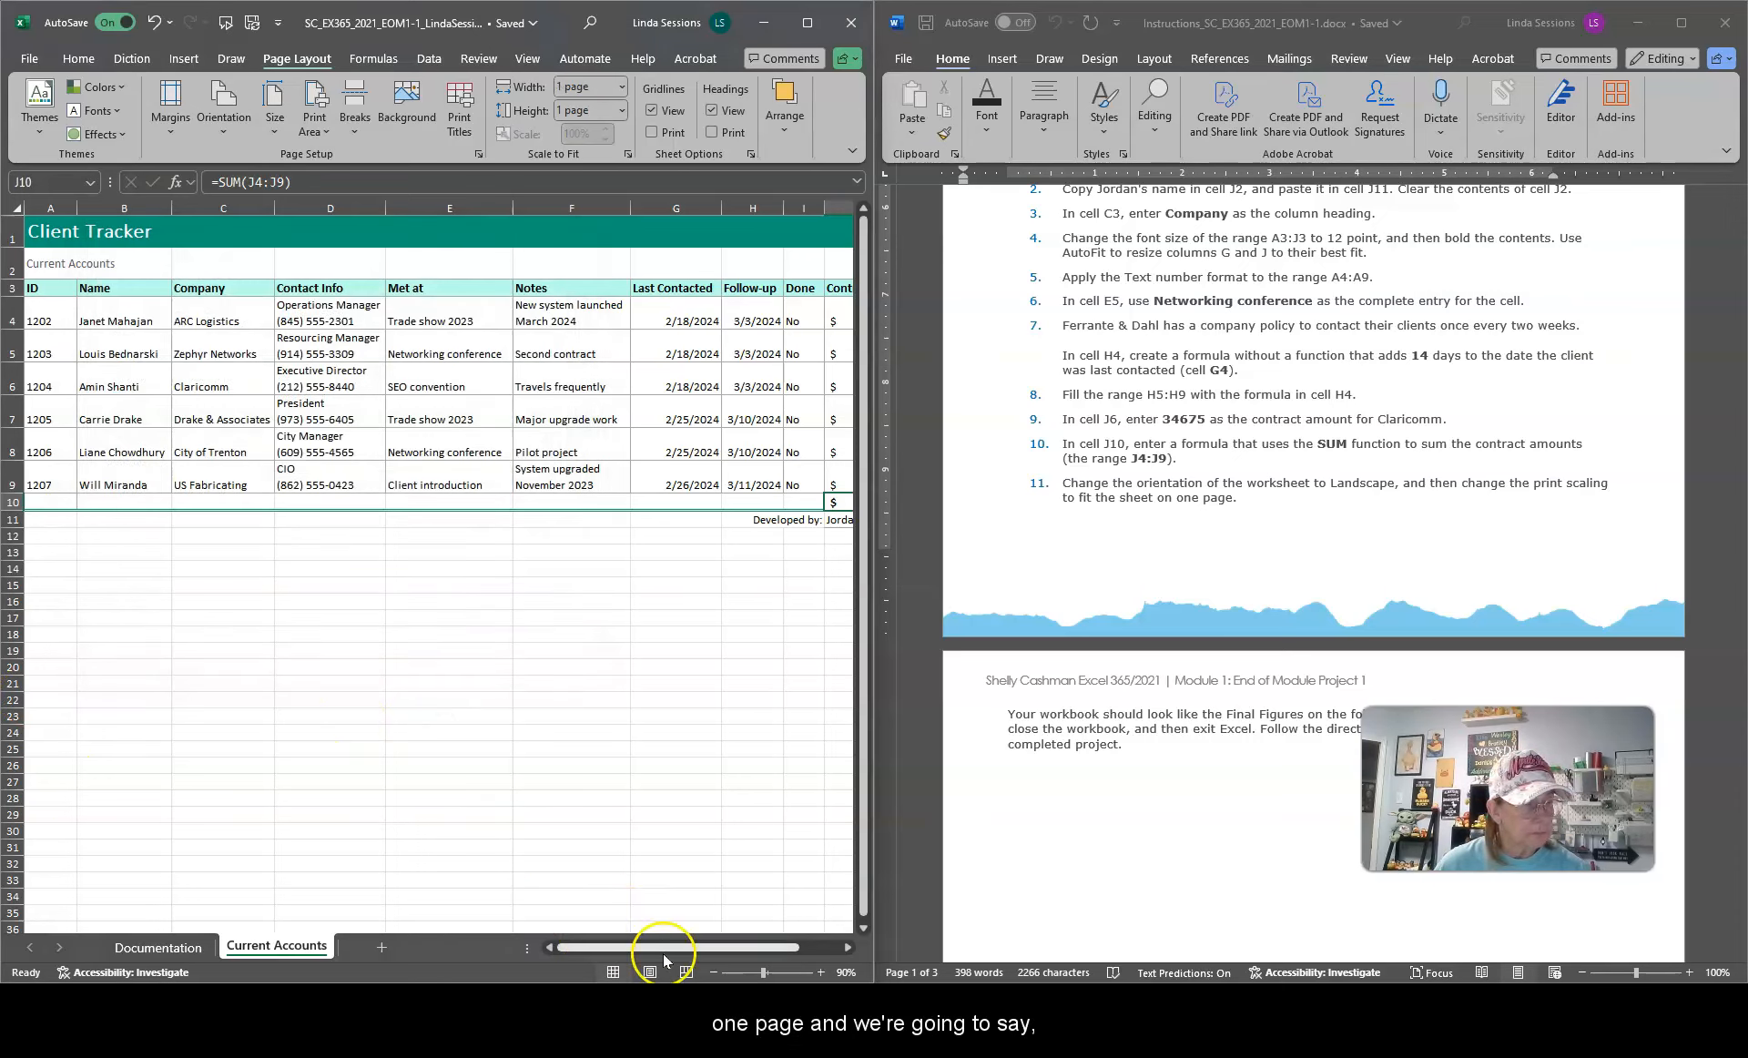
Step: Open the print preview and review its orientation, margins and page-fit settings
click(713, 973)
click(713, 972)
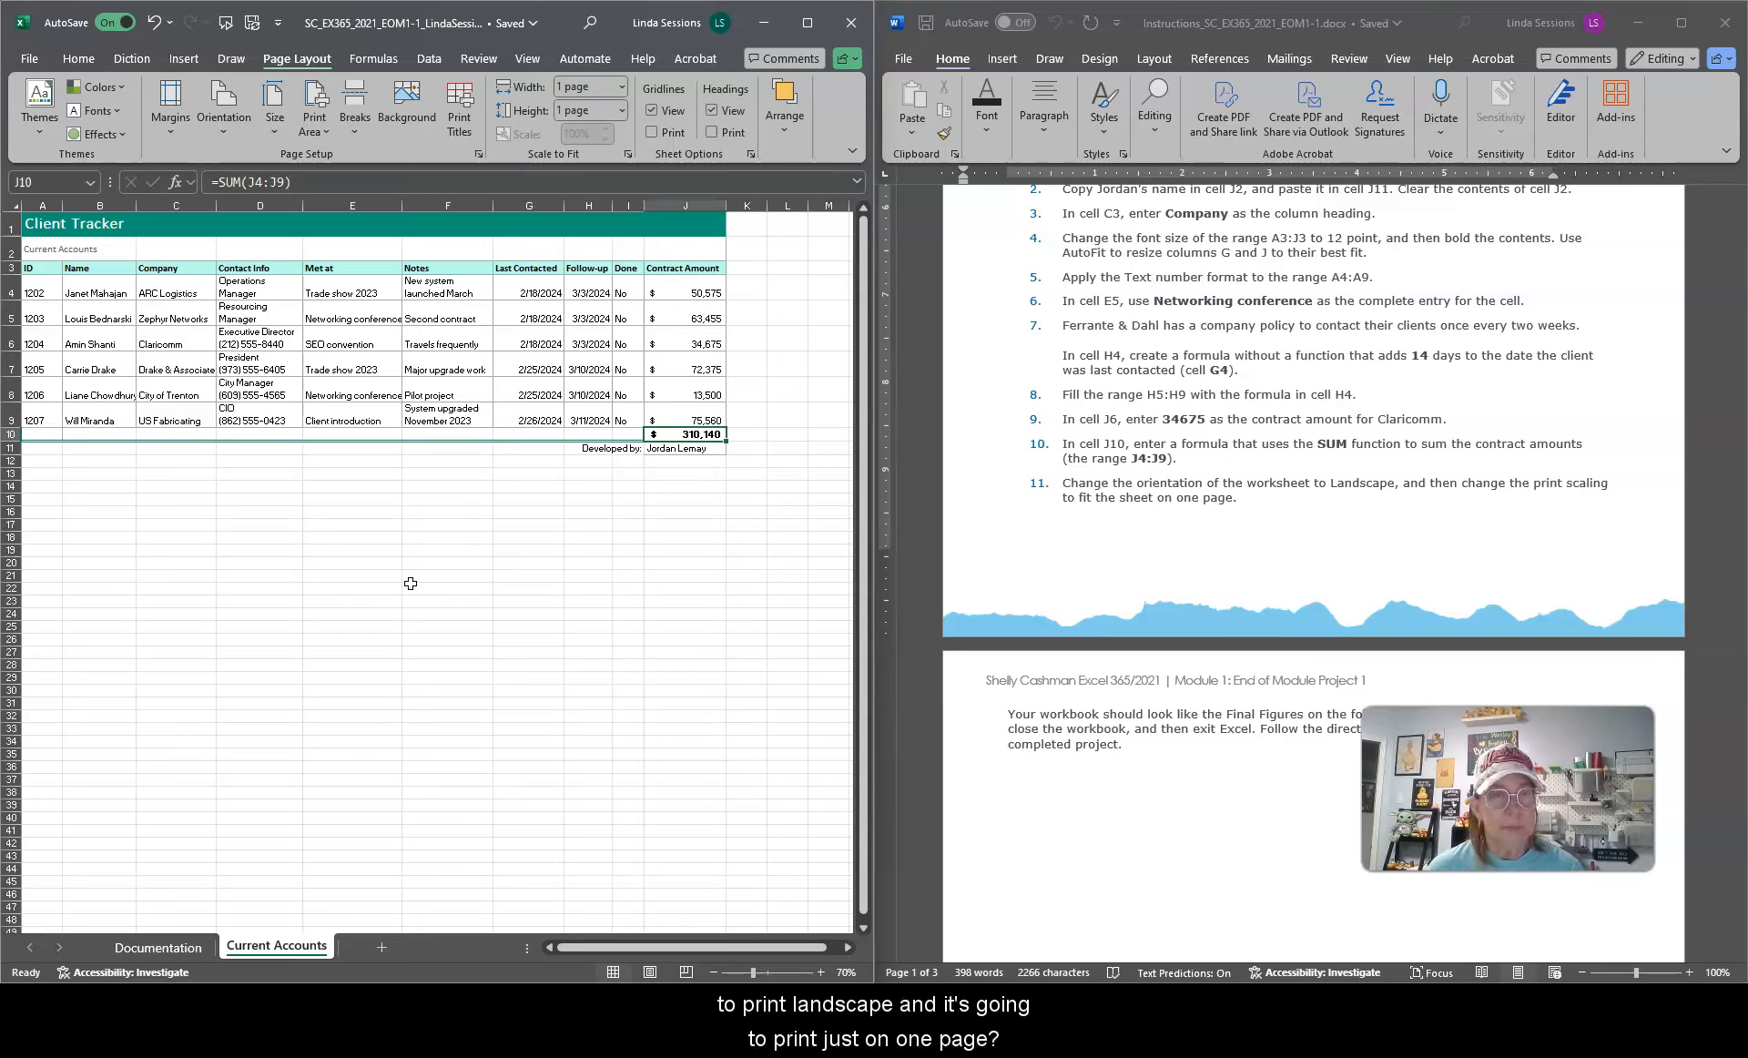
click(30, 59)
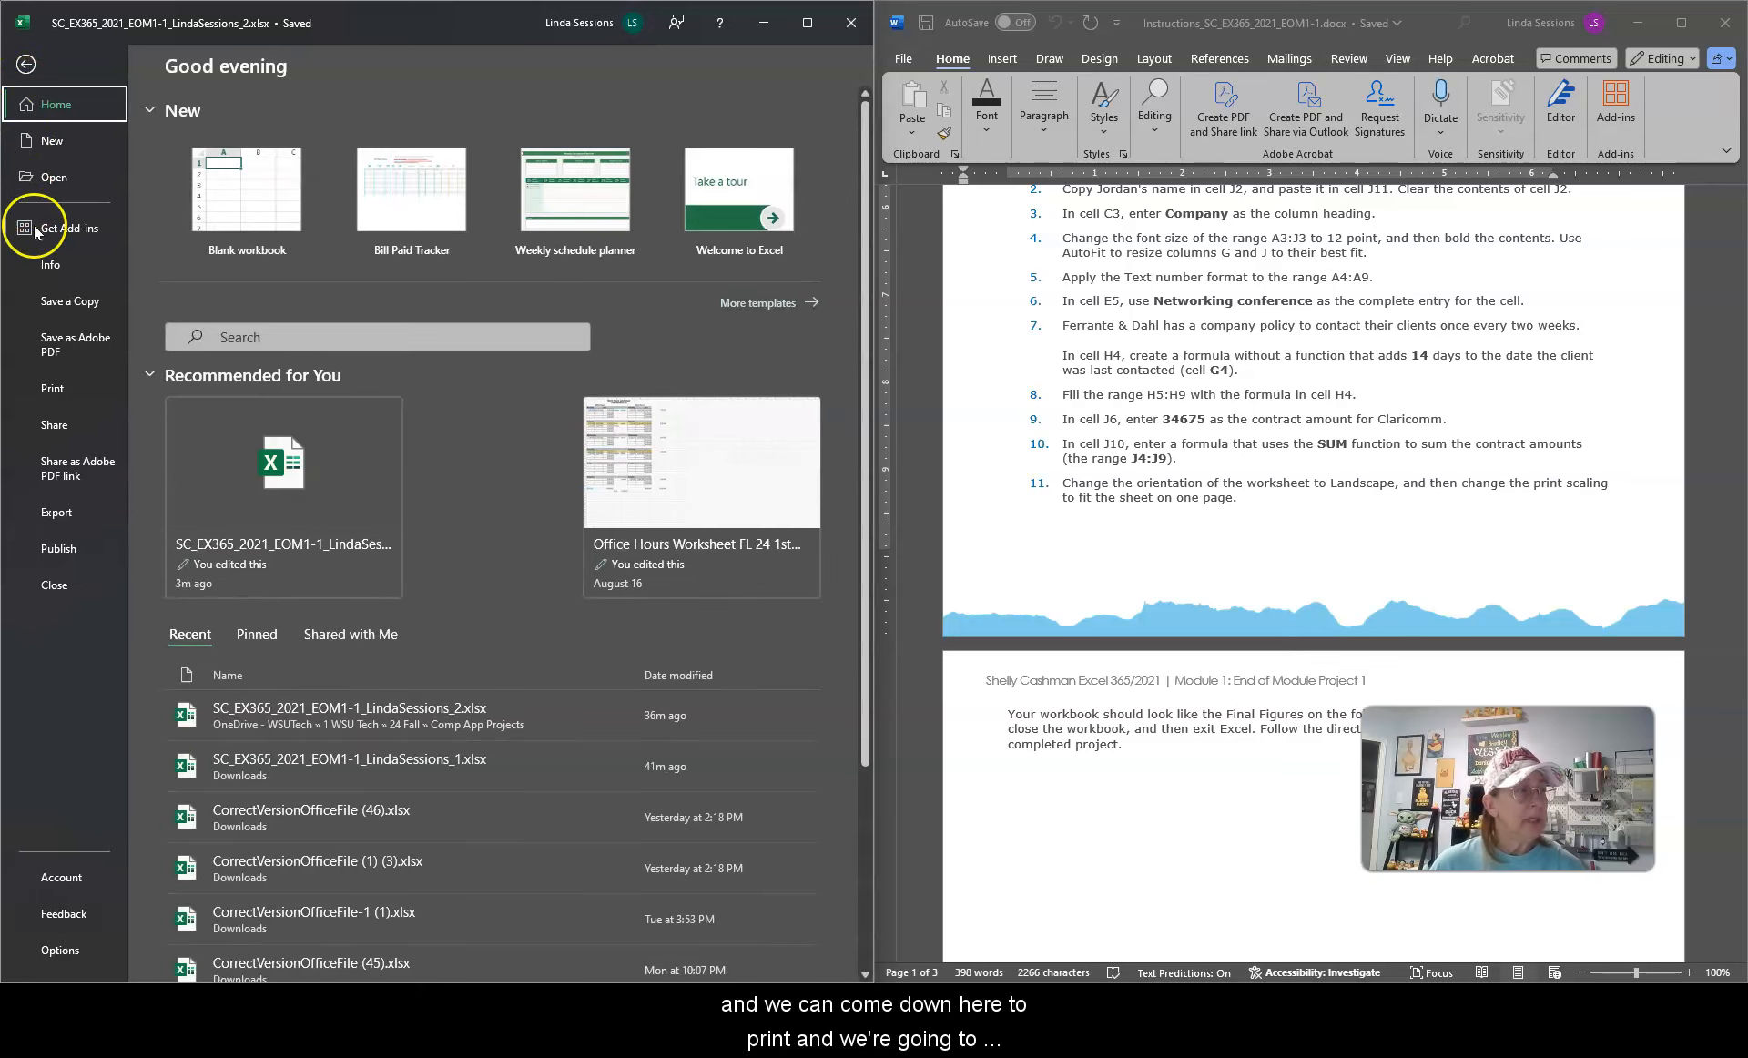
click(51, 389)
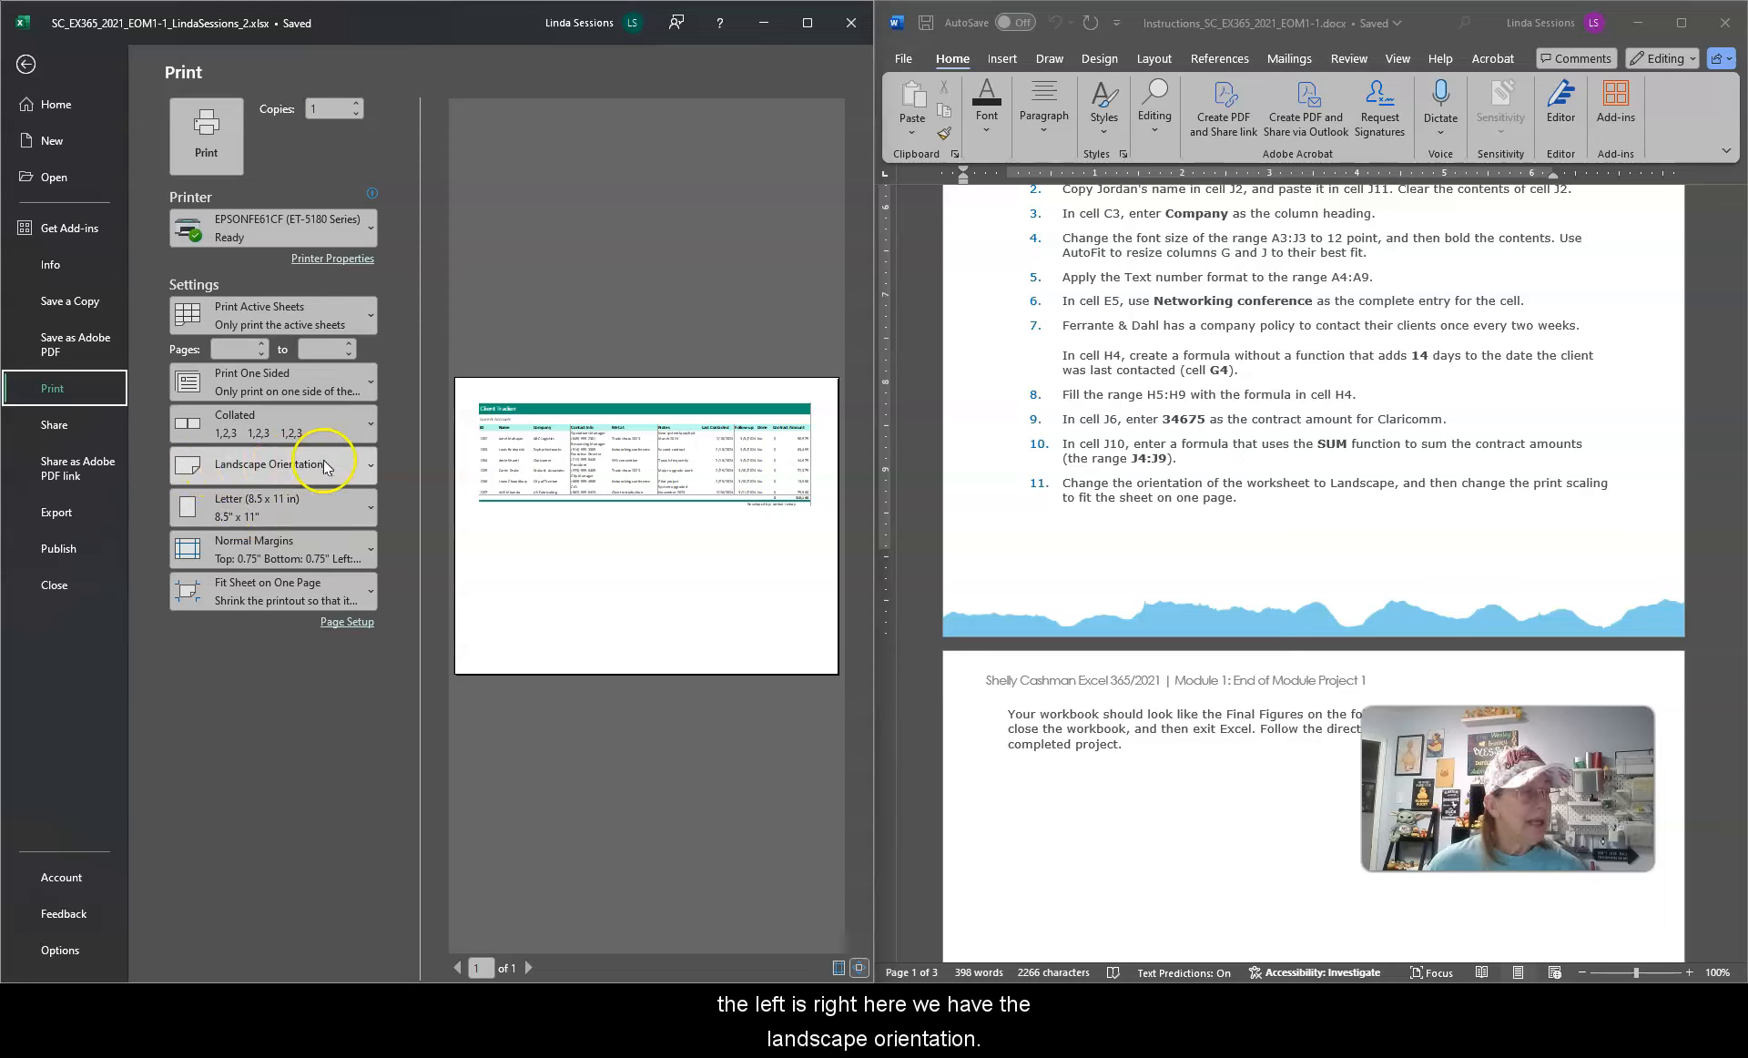
click(370, 462)
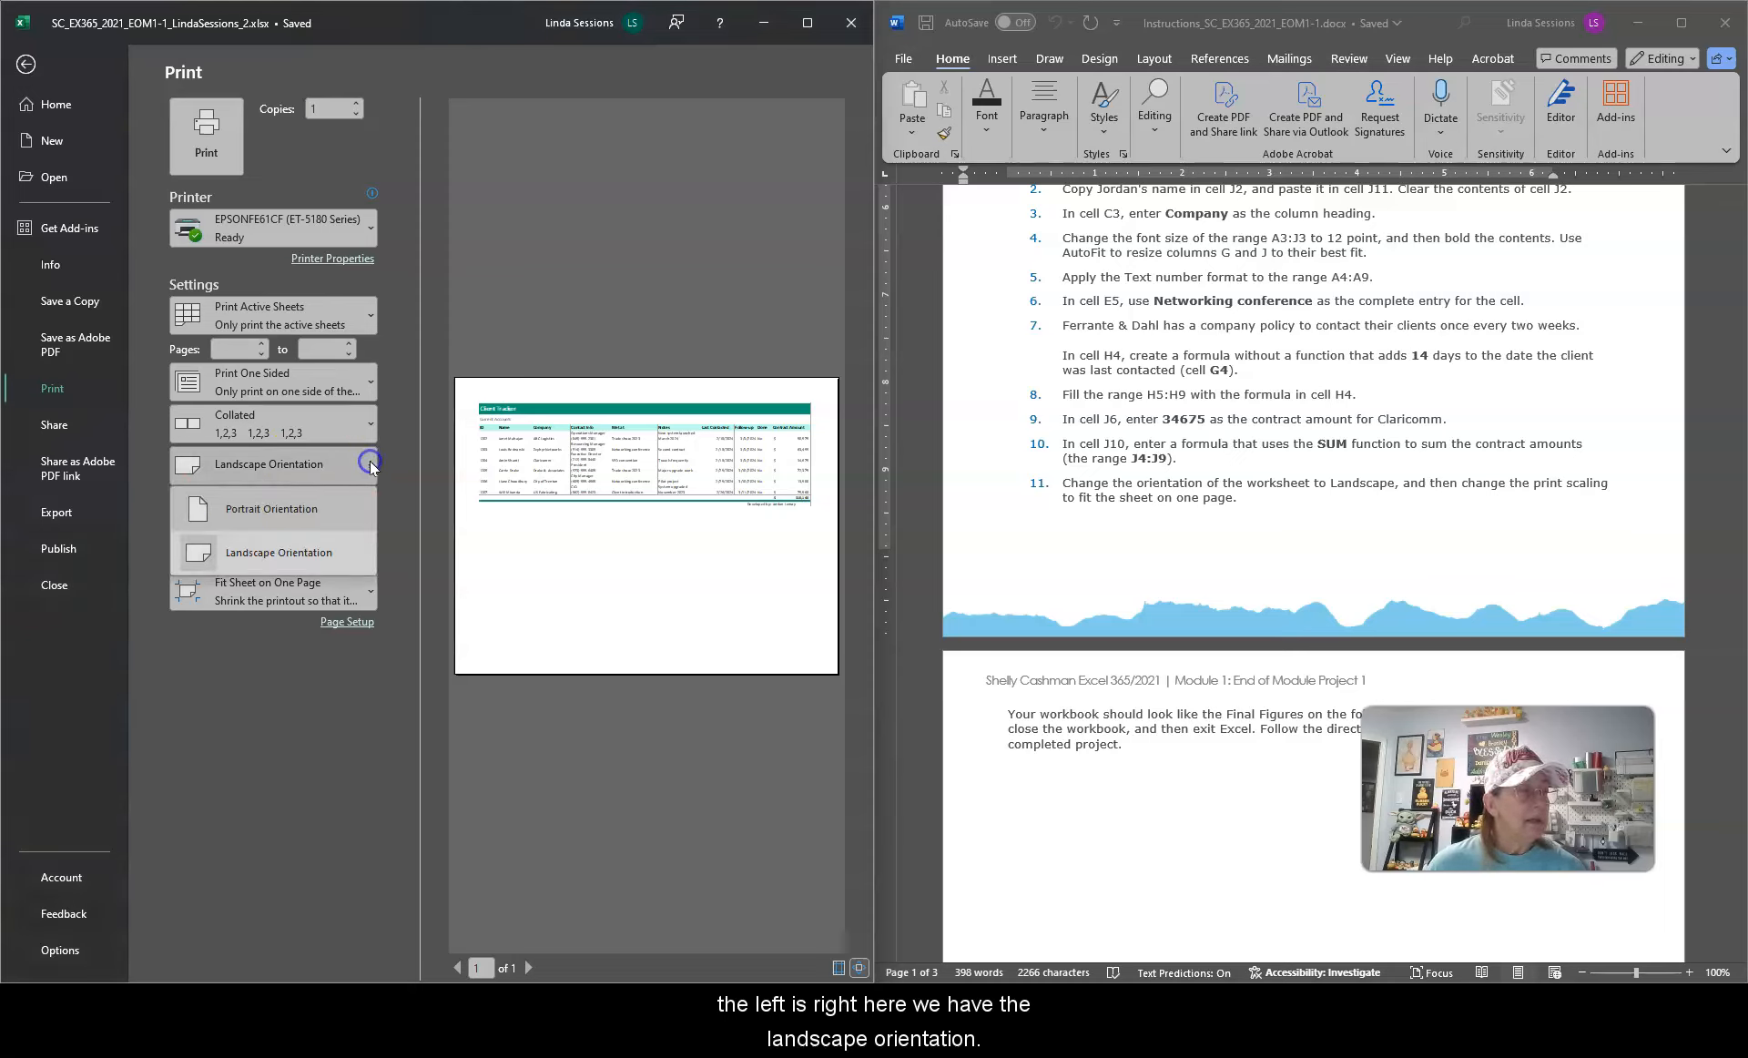
click(330, 555)
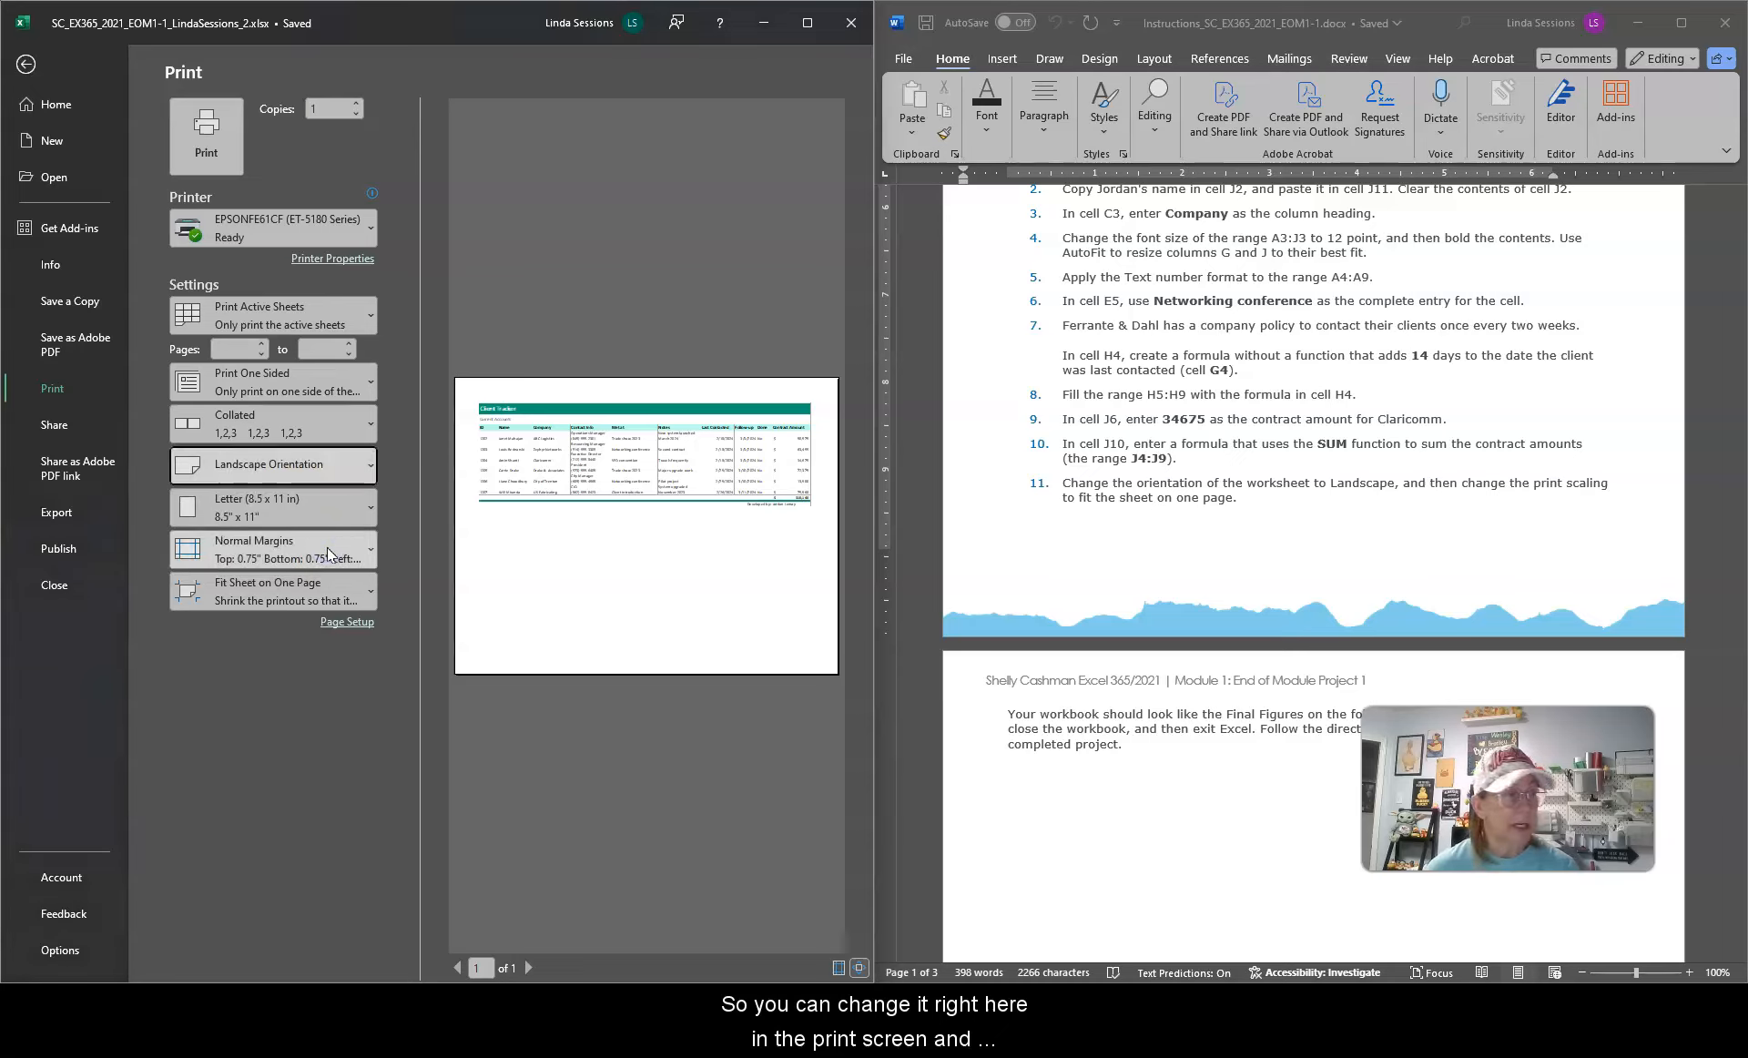
click(296, 553)
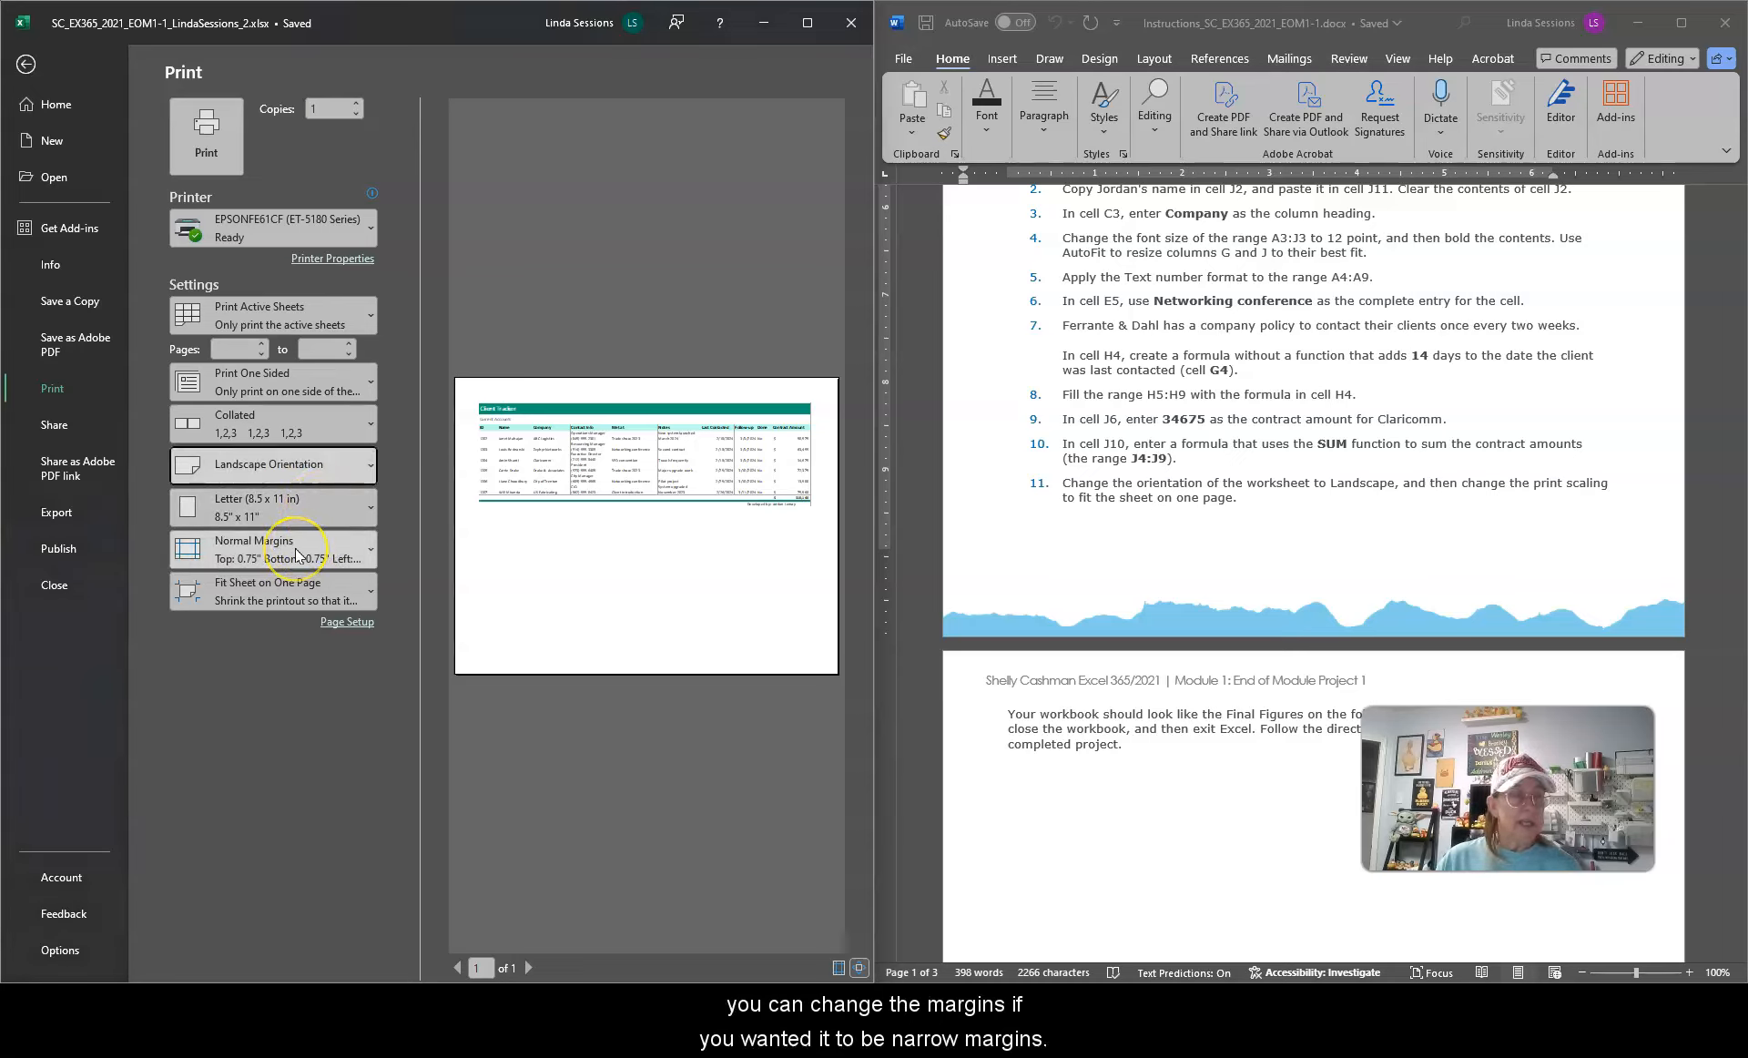
Step: Compare the print preview's page-fit setting with the final figure of the Current Accounts worksheet in the instructions document
click(274, 592)
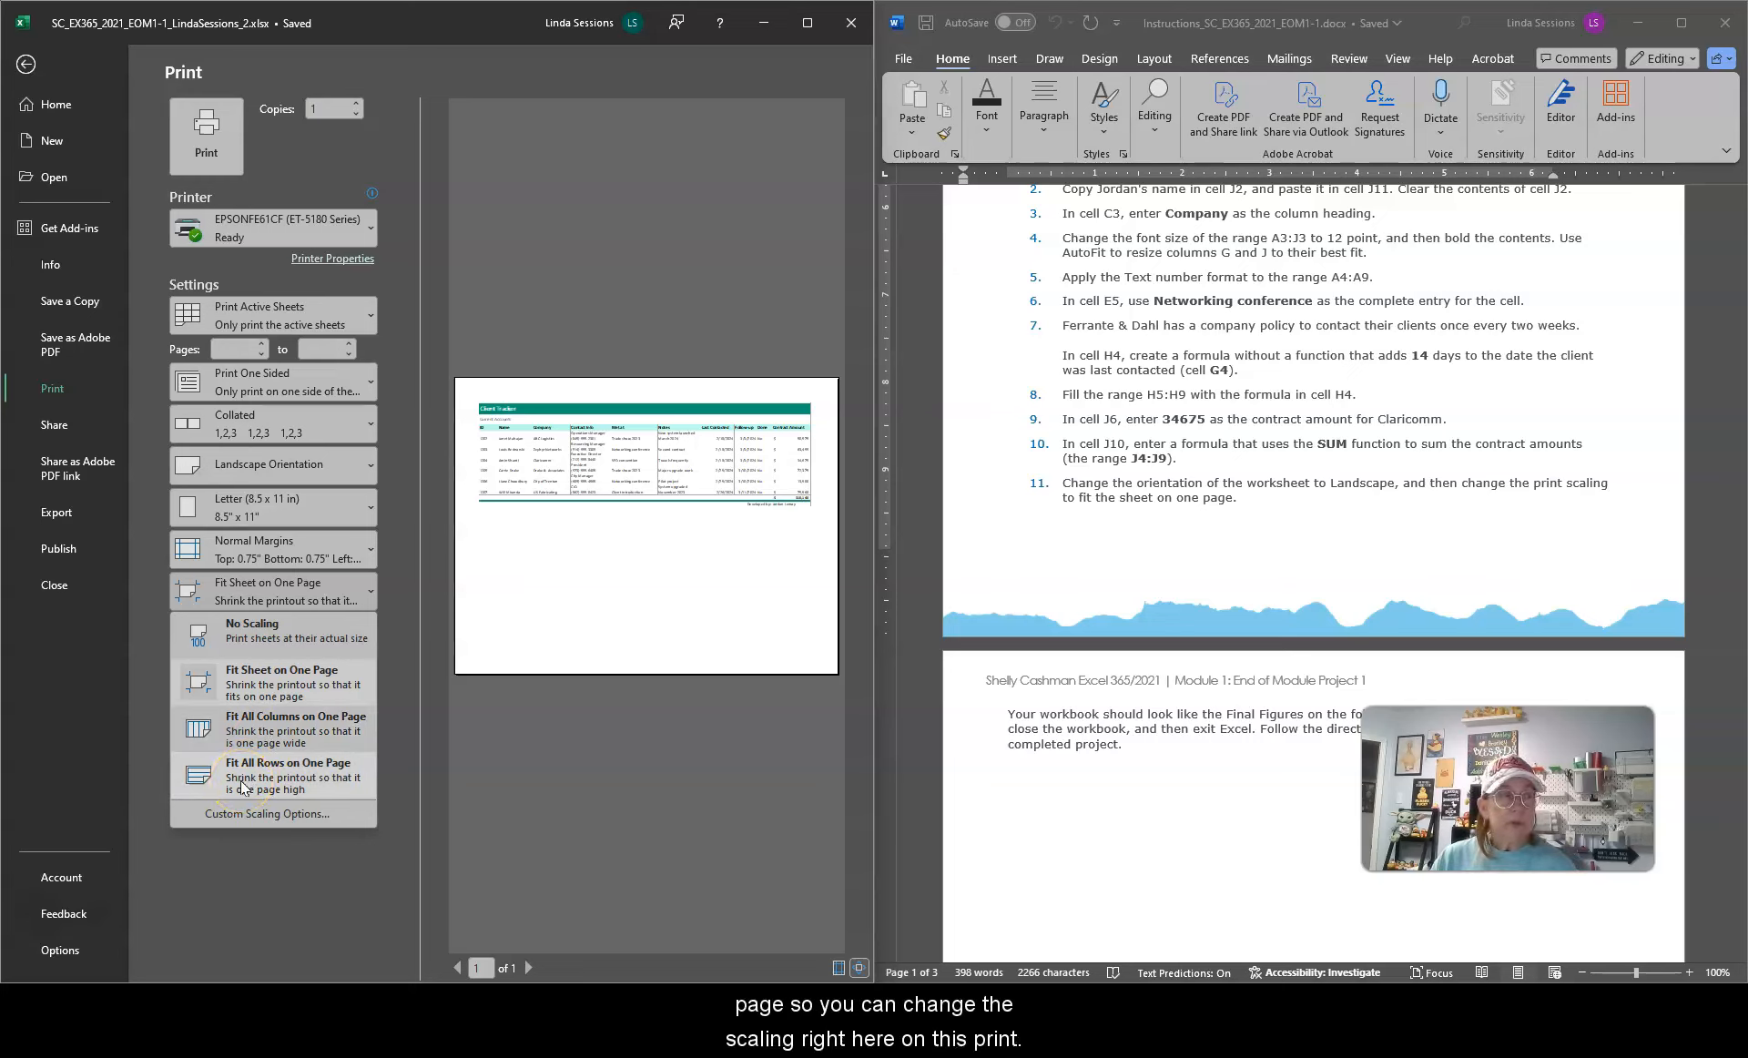
click(235, 672)
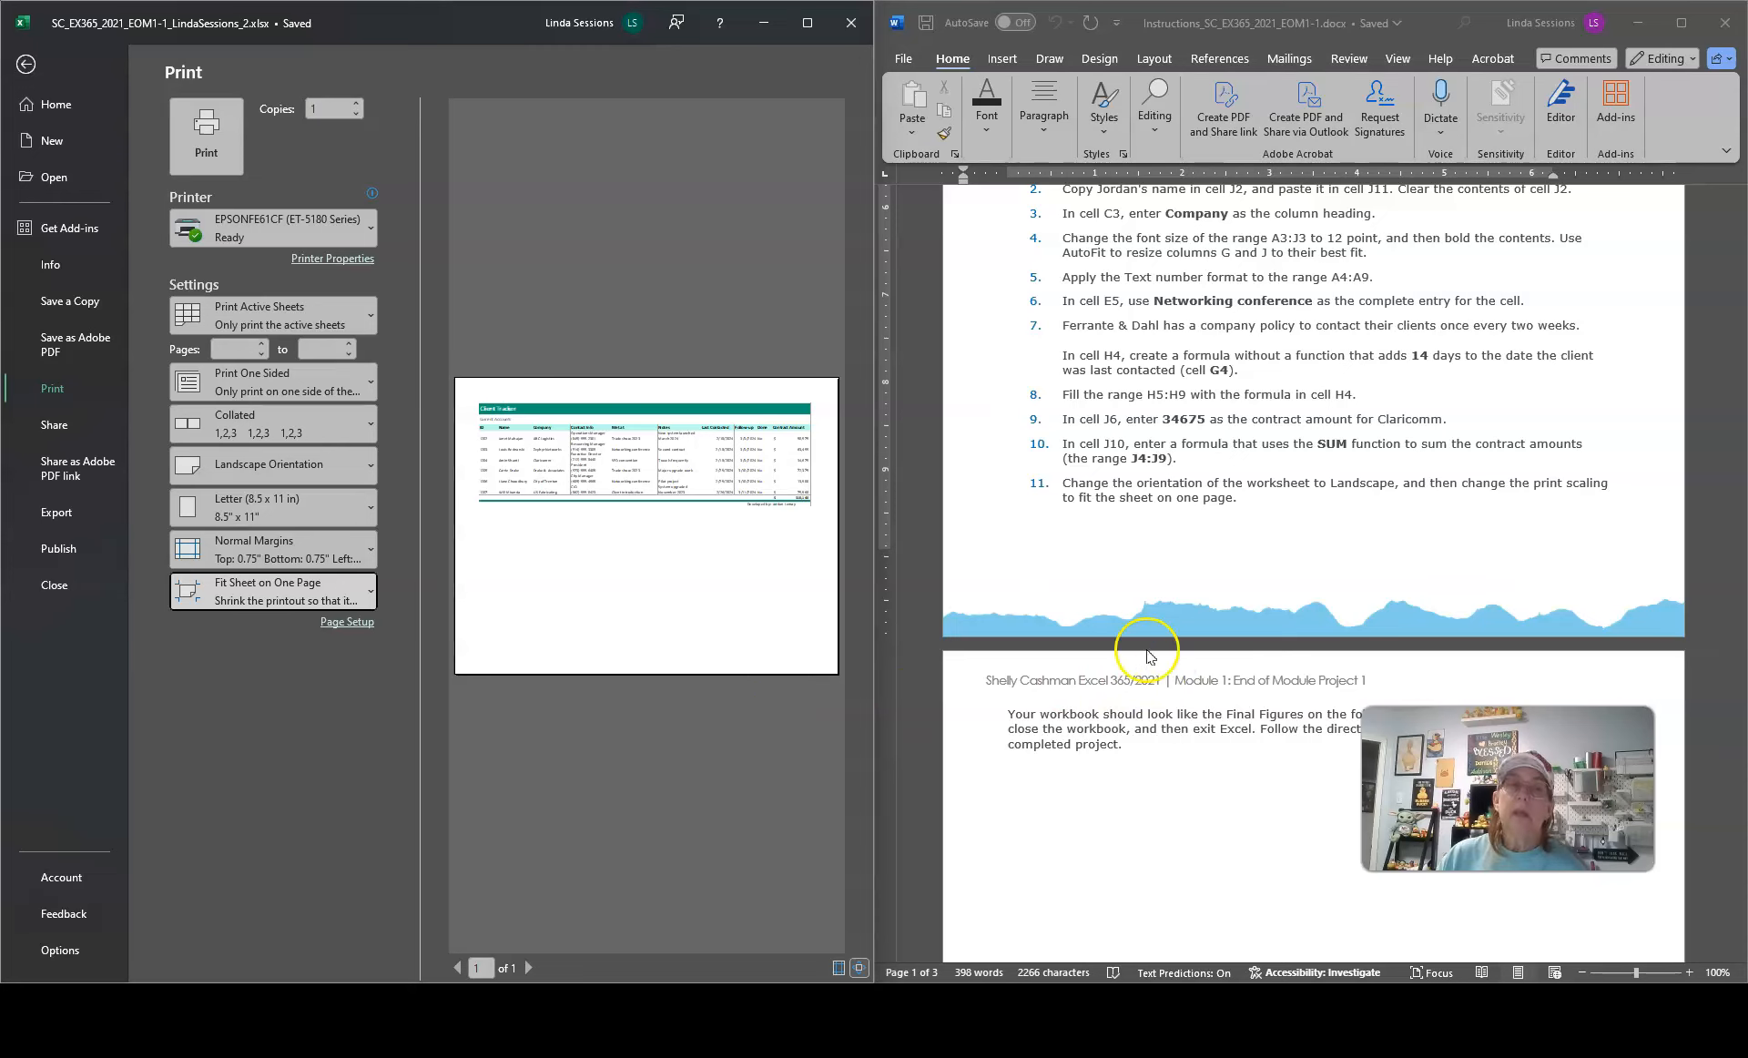
click(1211, 556)
scroll(1211, 555, down, 5)
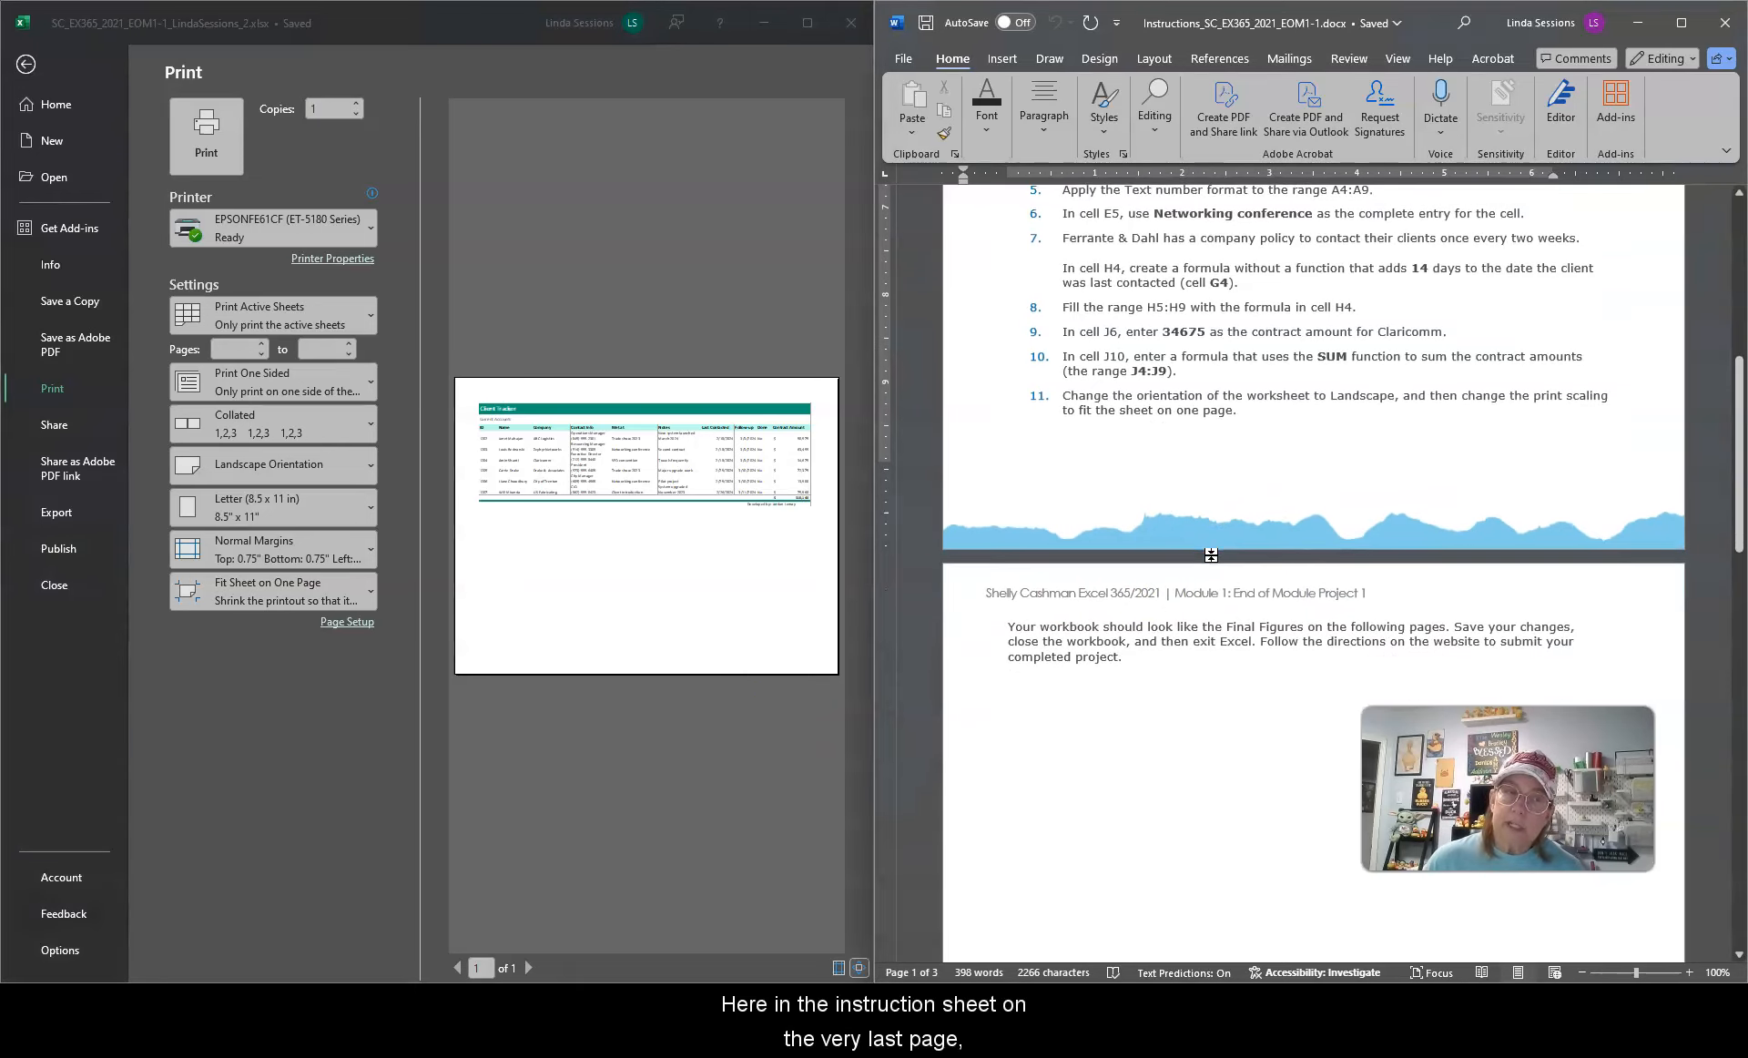
scroll(1209, 554, down, 10)
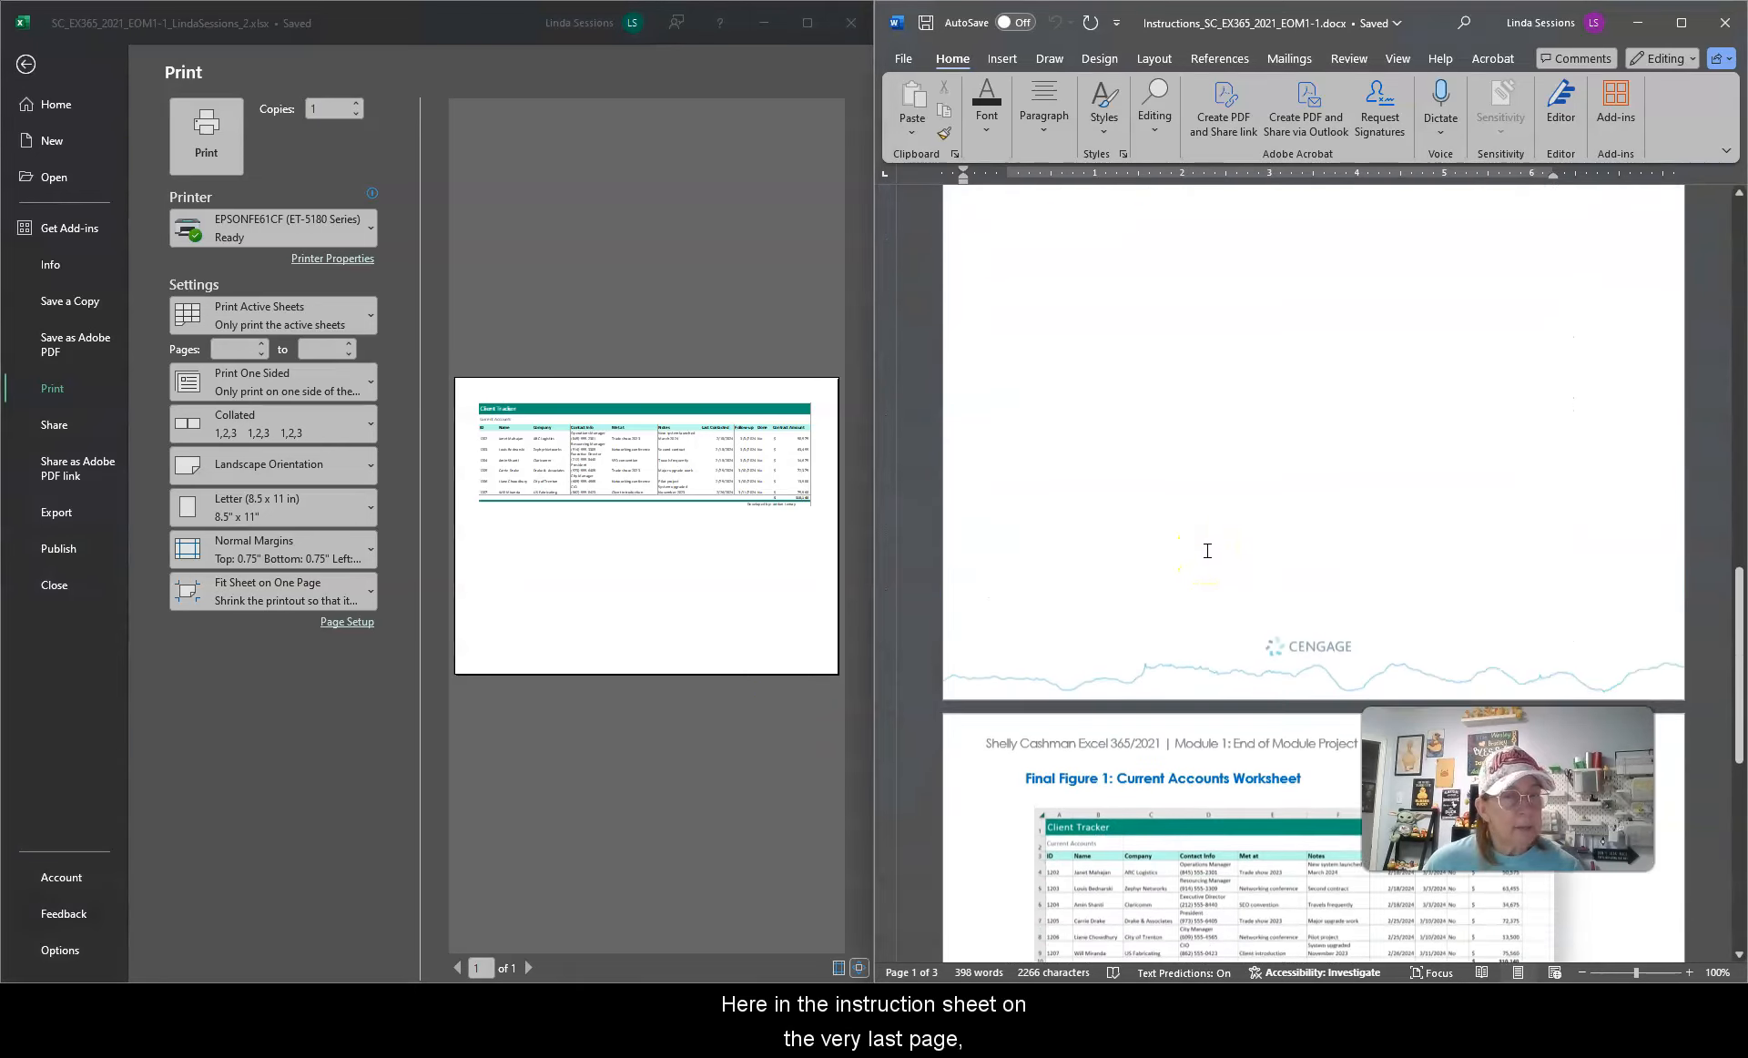
scroll(1207, 551, down, 1)
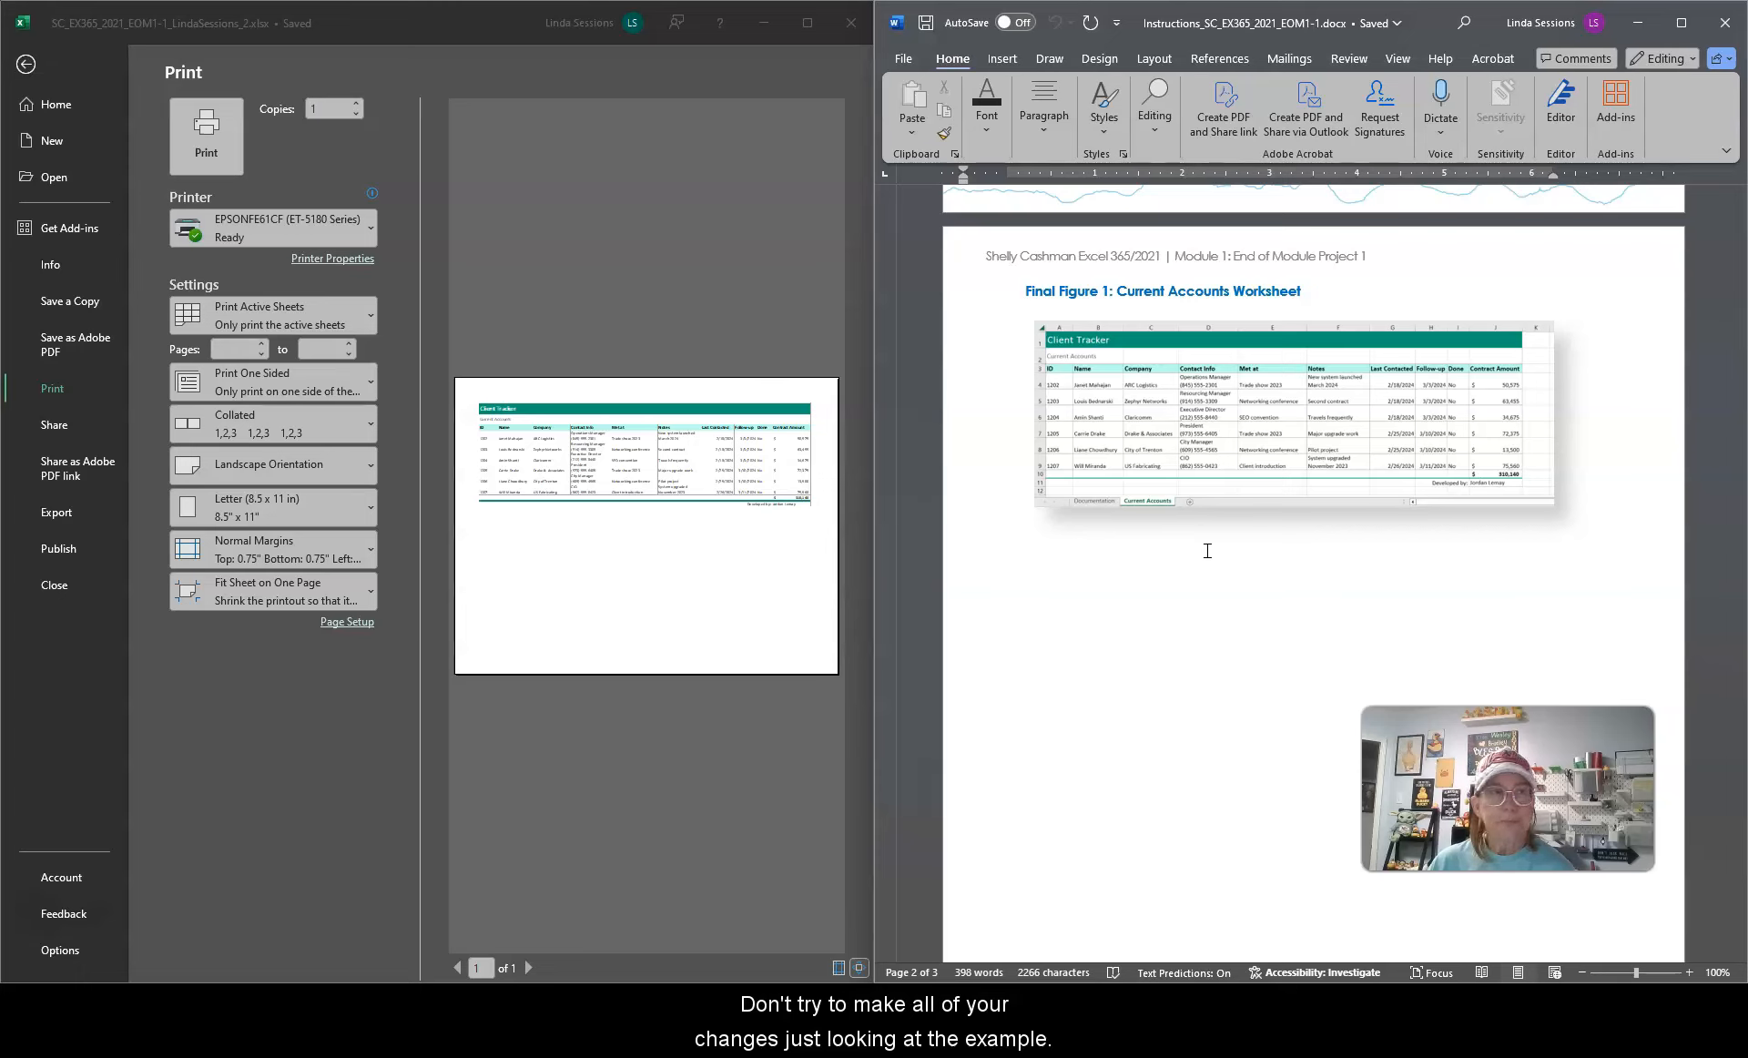
Step: Leave print preview, save the workbook and close Excel
click(1639, 22)
click(26, 66)
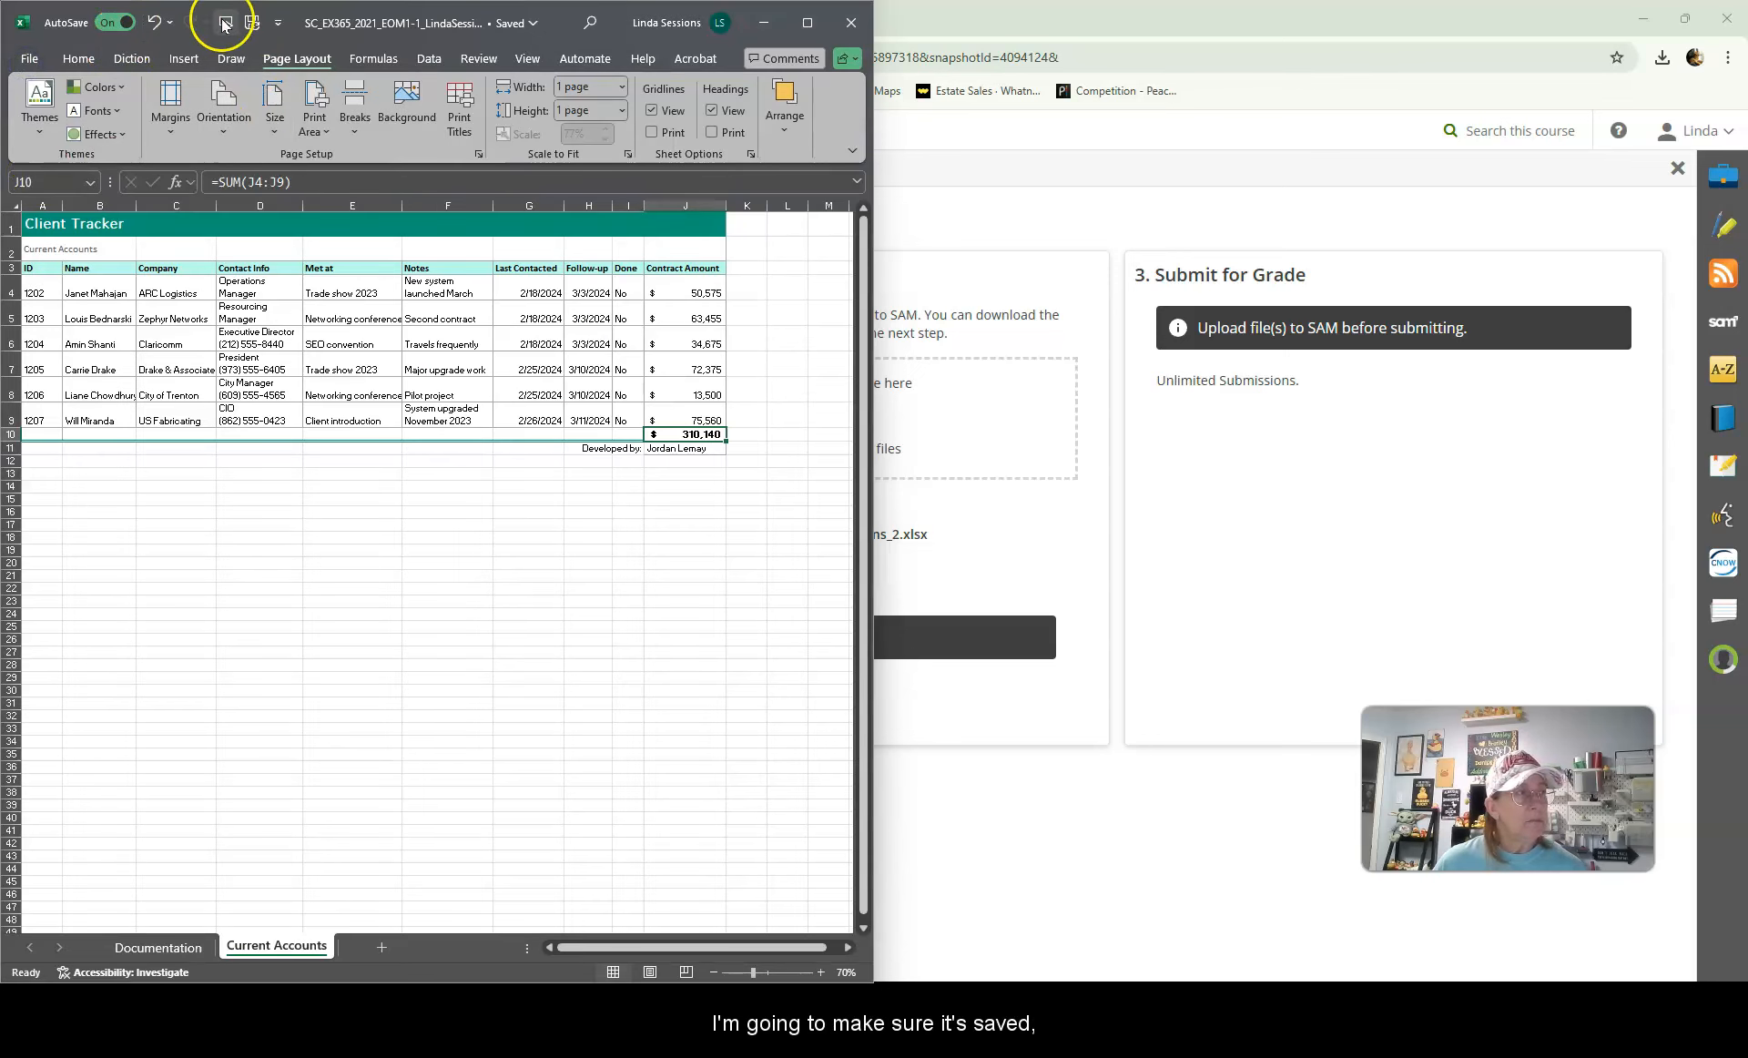
click(253, 24)
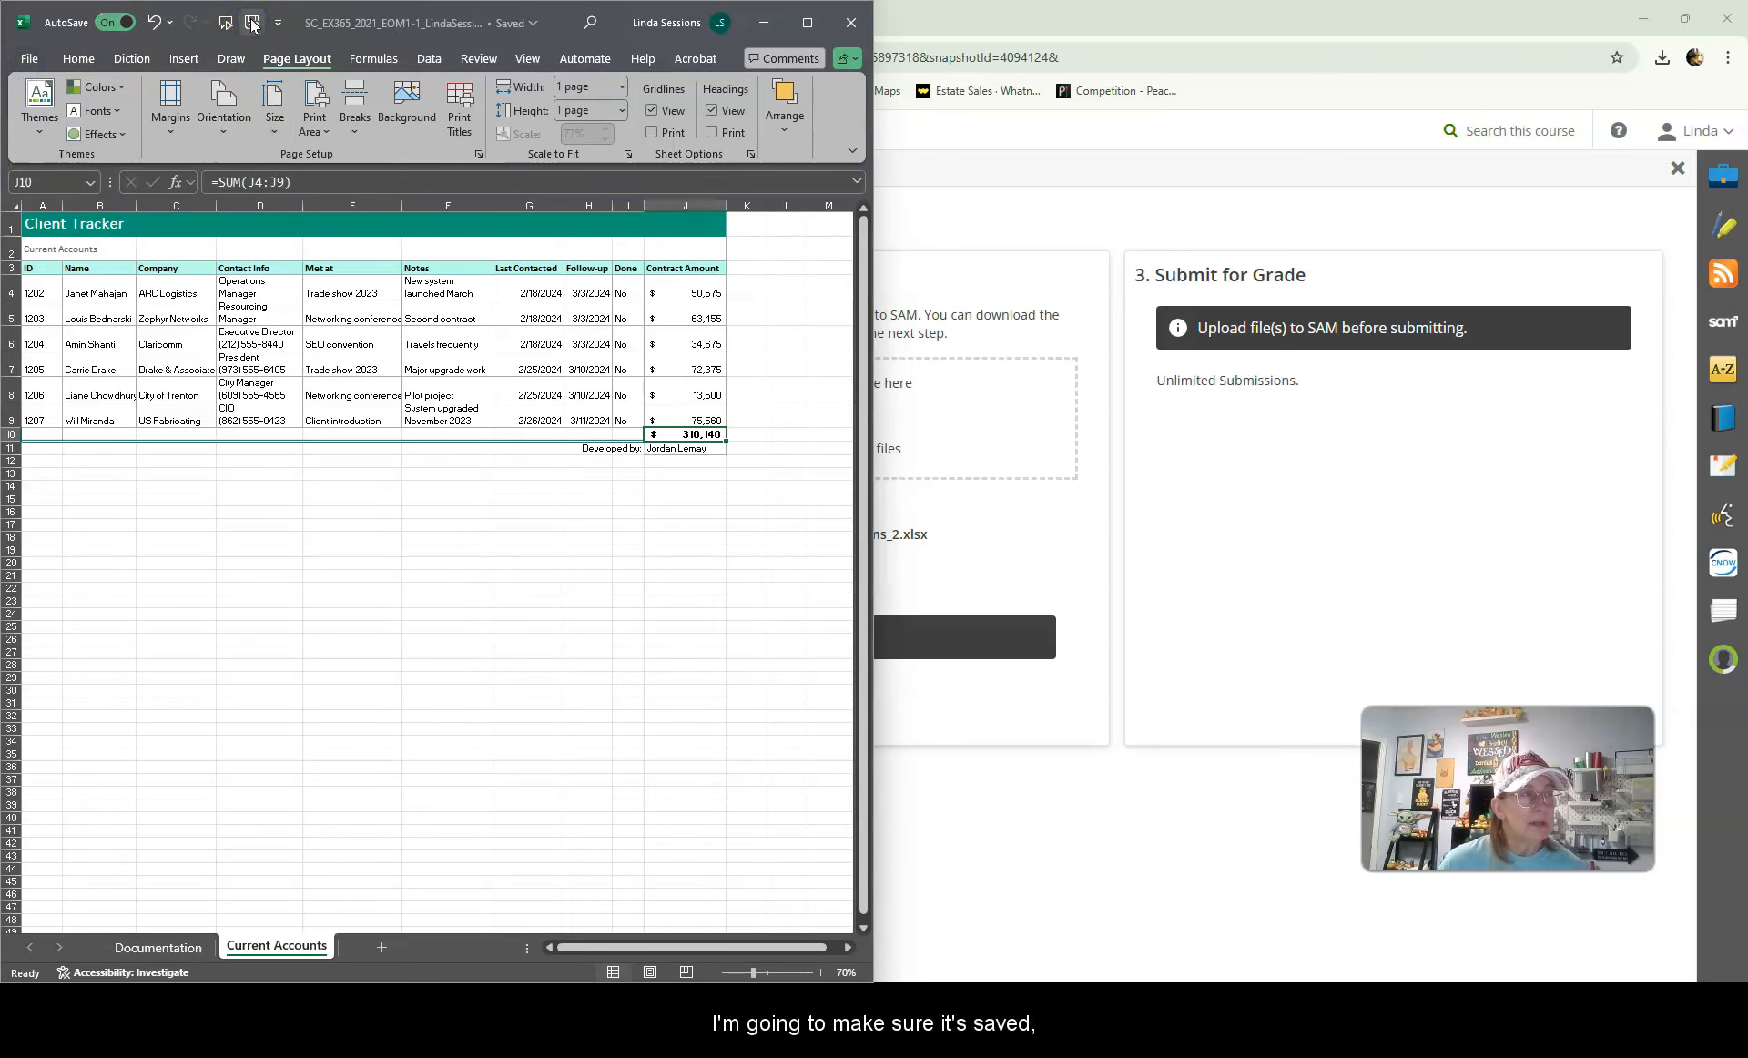
click(852, 18)
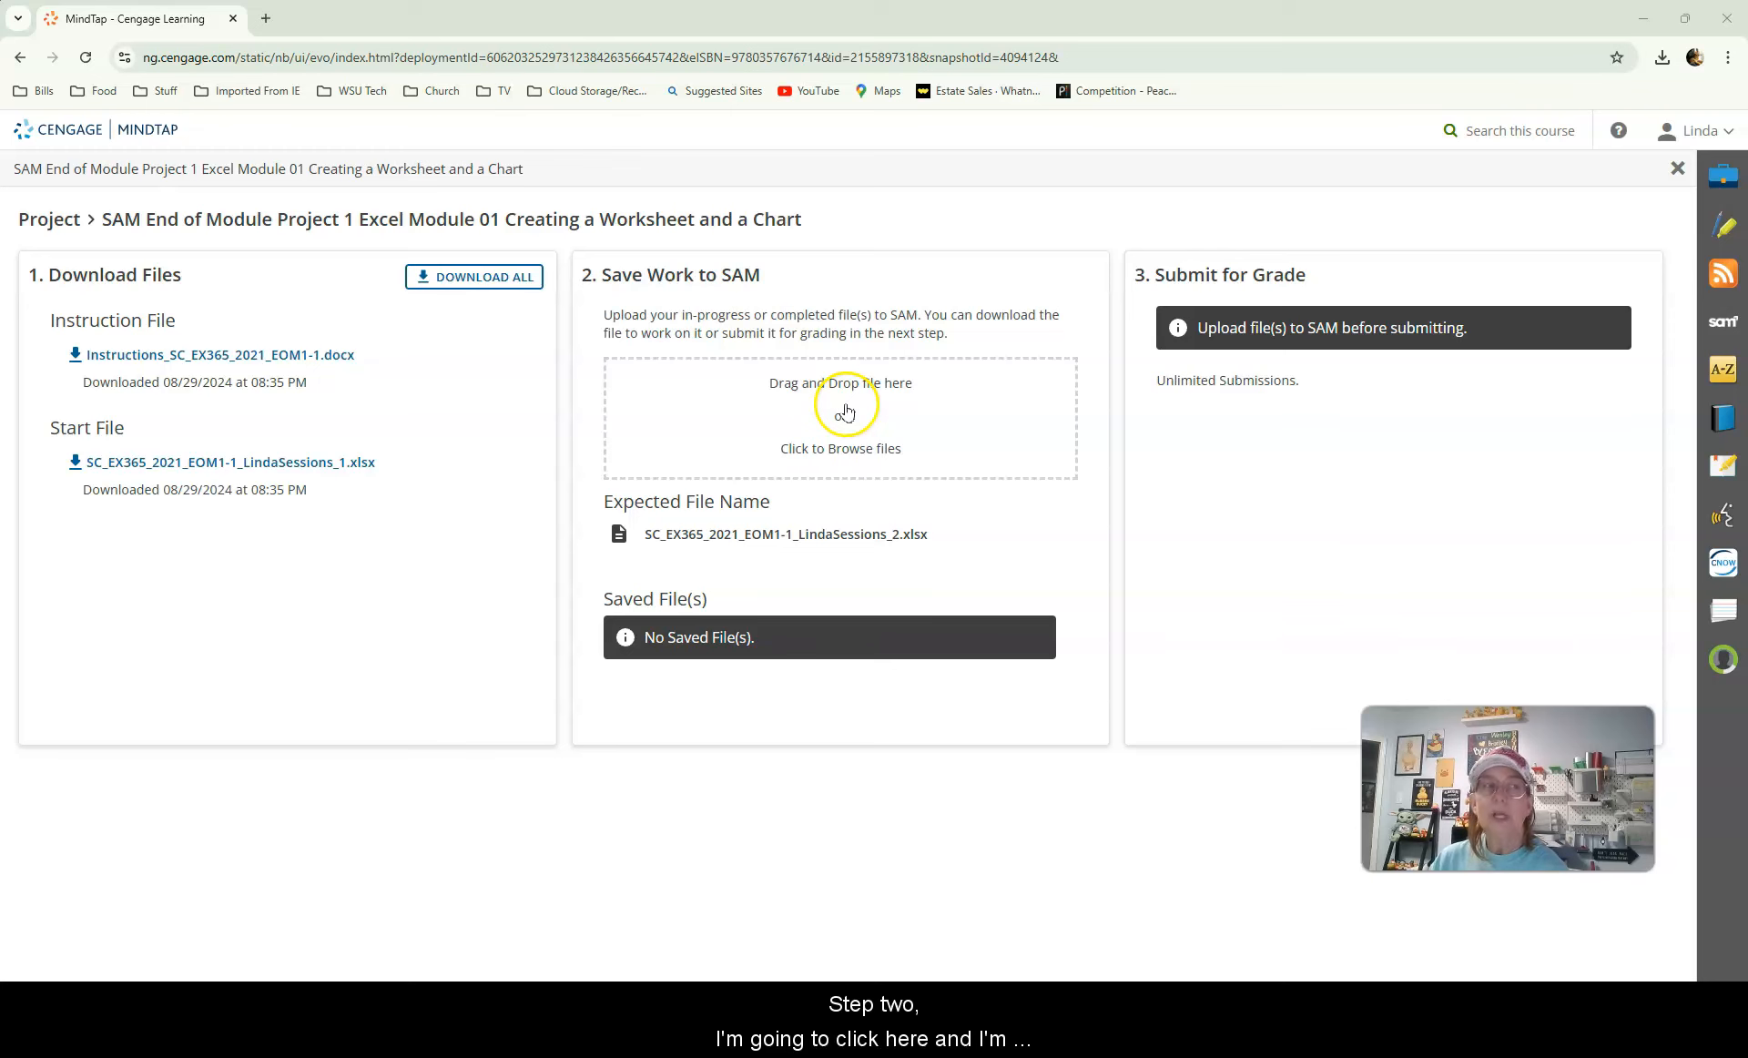
Step: Upload the saved workbook from the 24 Fall > Comp App Projects folder to the Save Work to SAM area
click(844, 411)
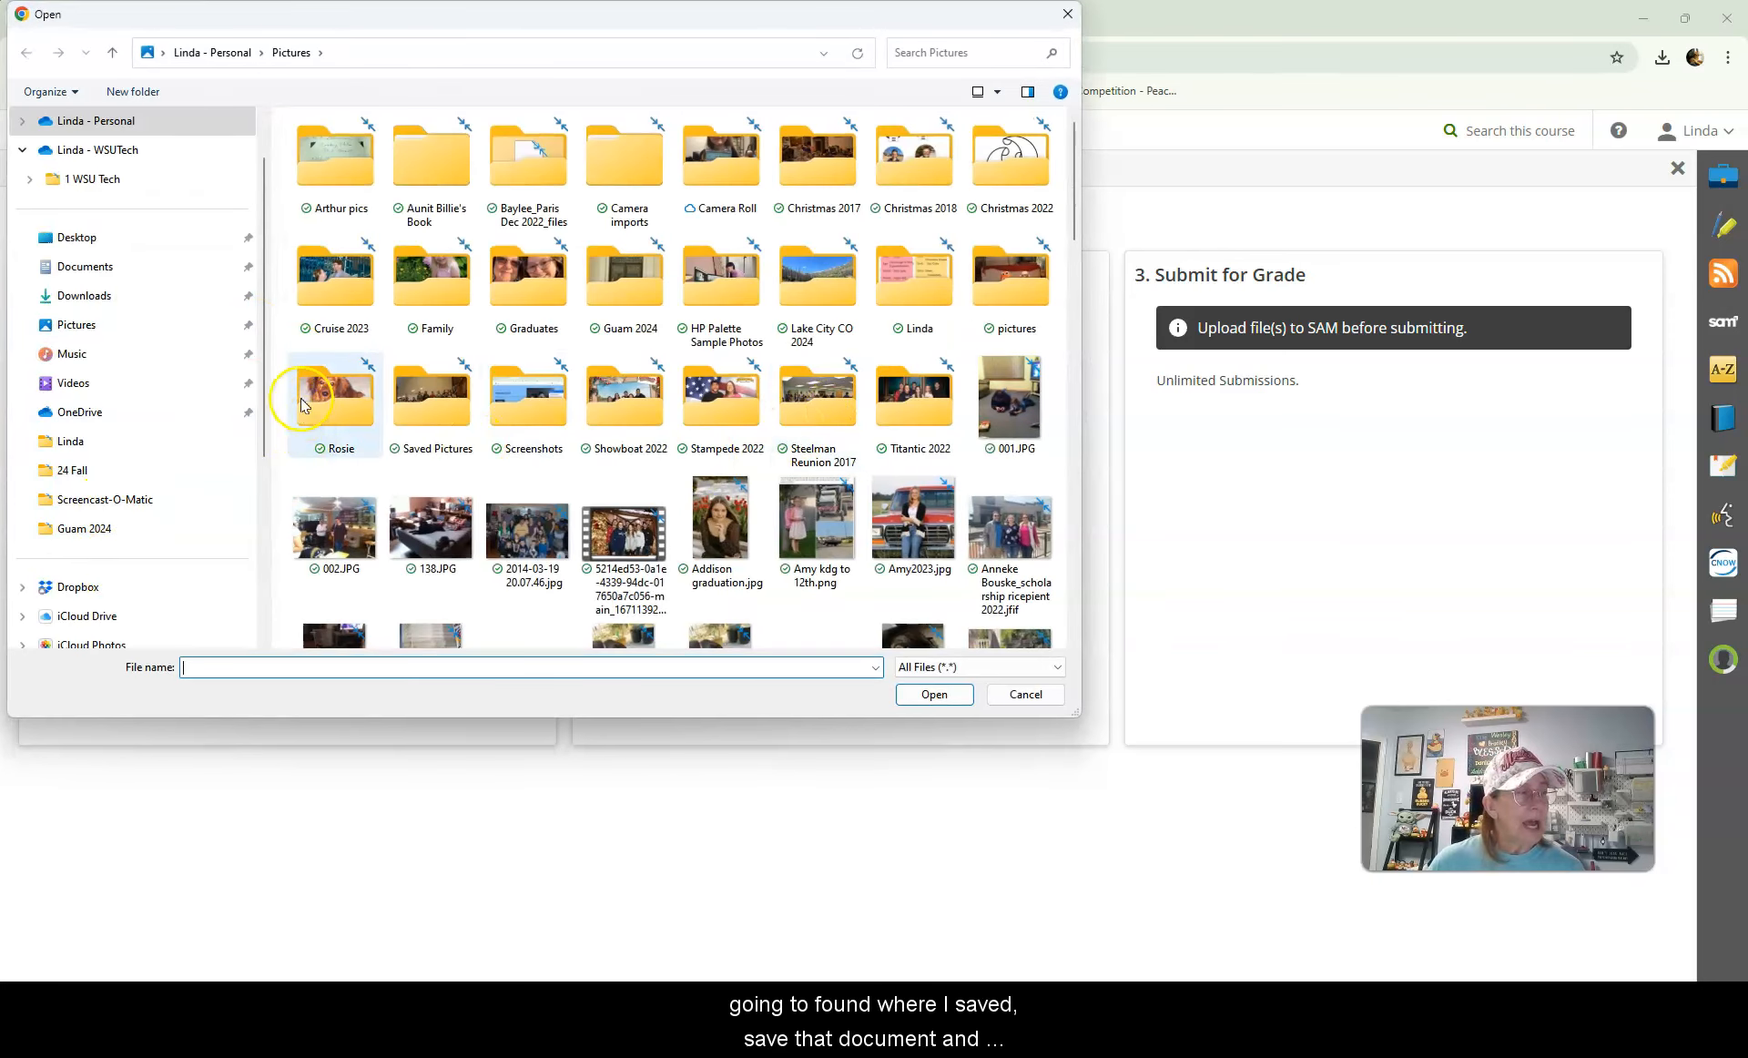
click(78, 473)
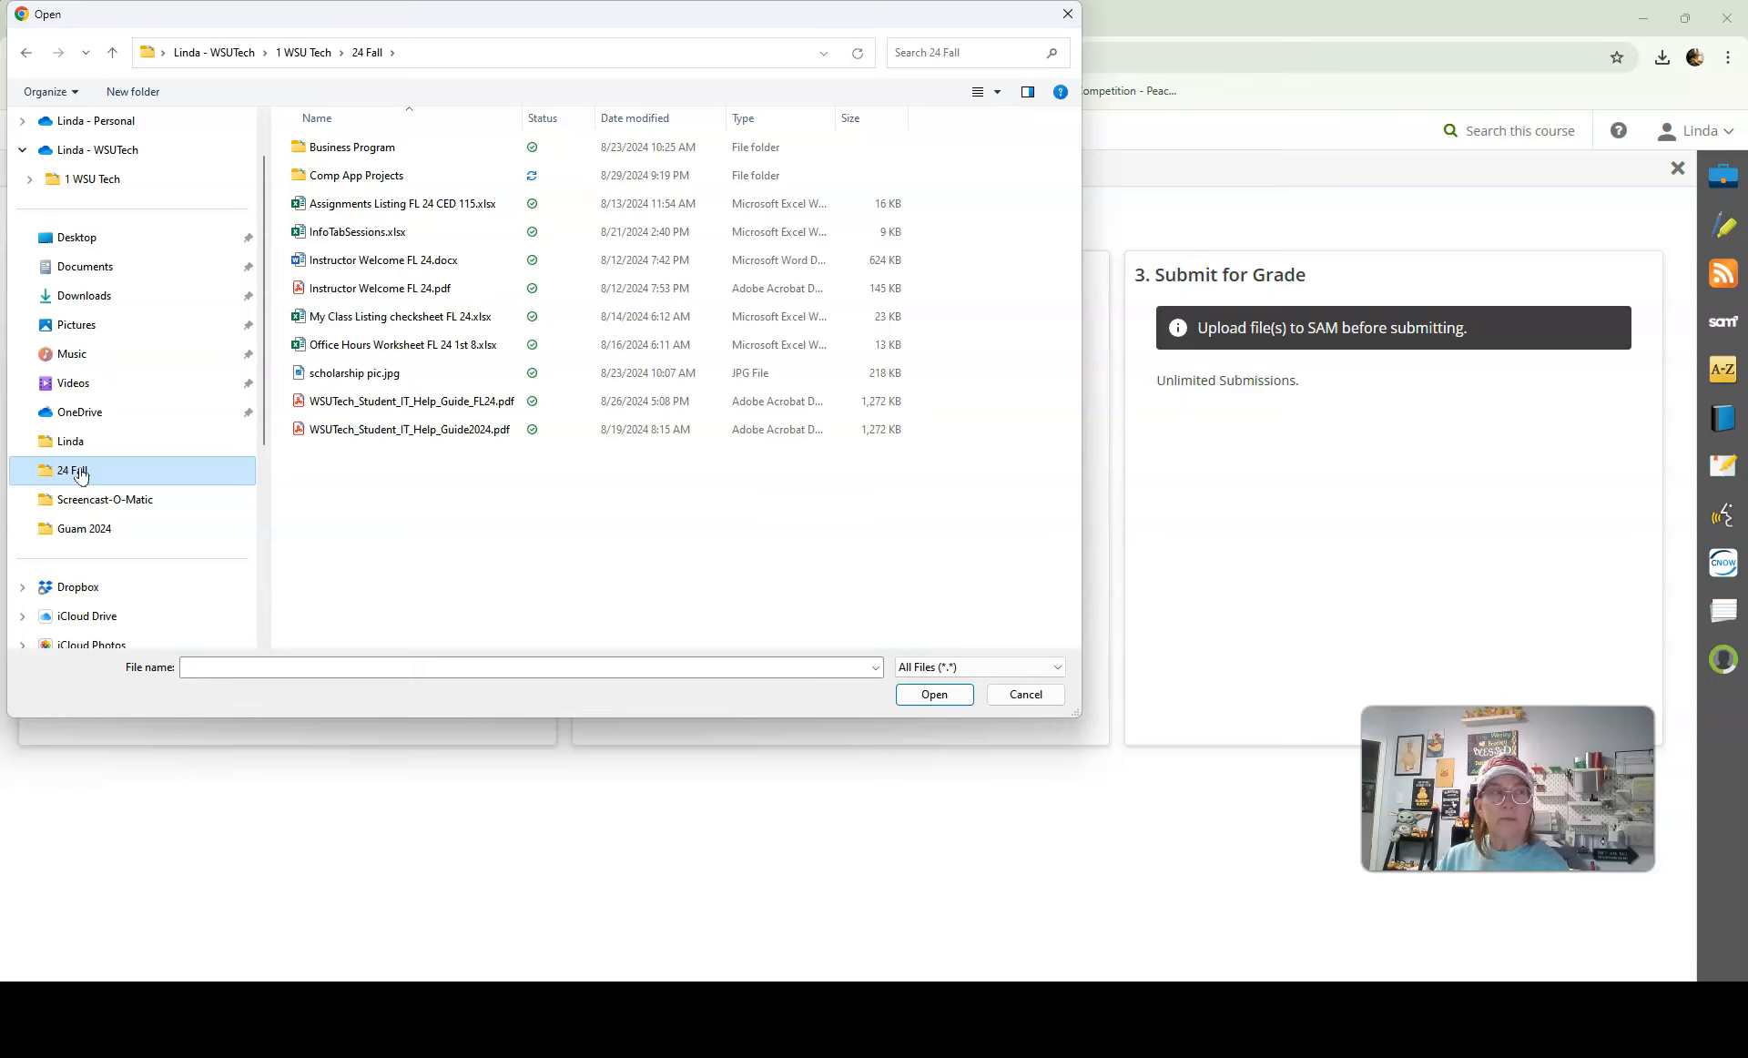
click(336, 178)
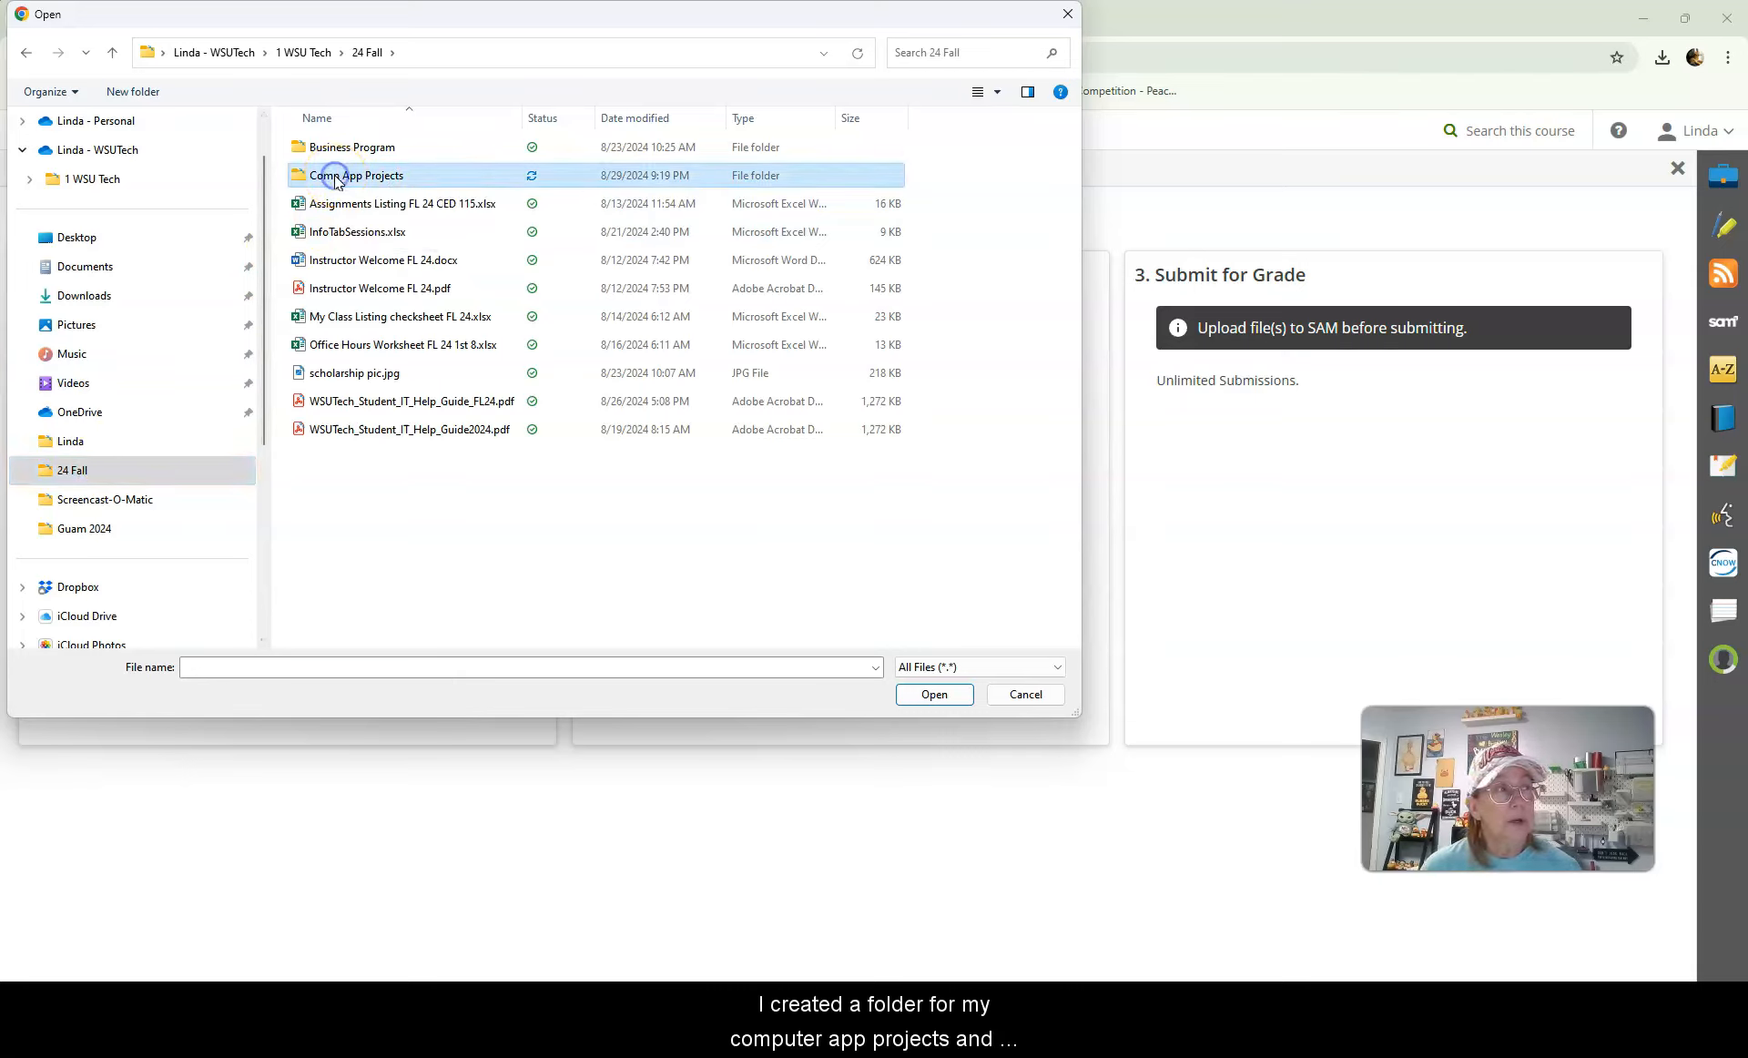
double_click(315, 178)
click(407, 148)
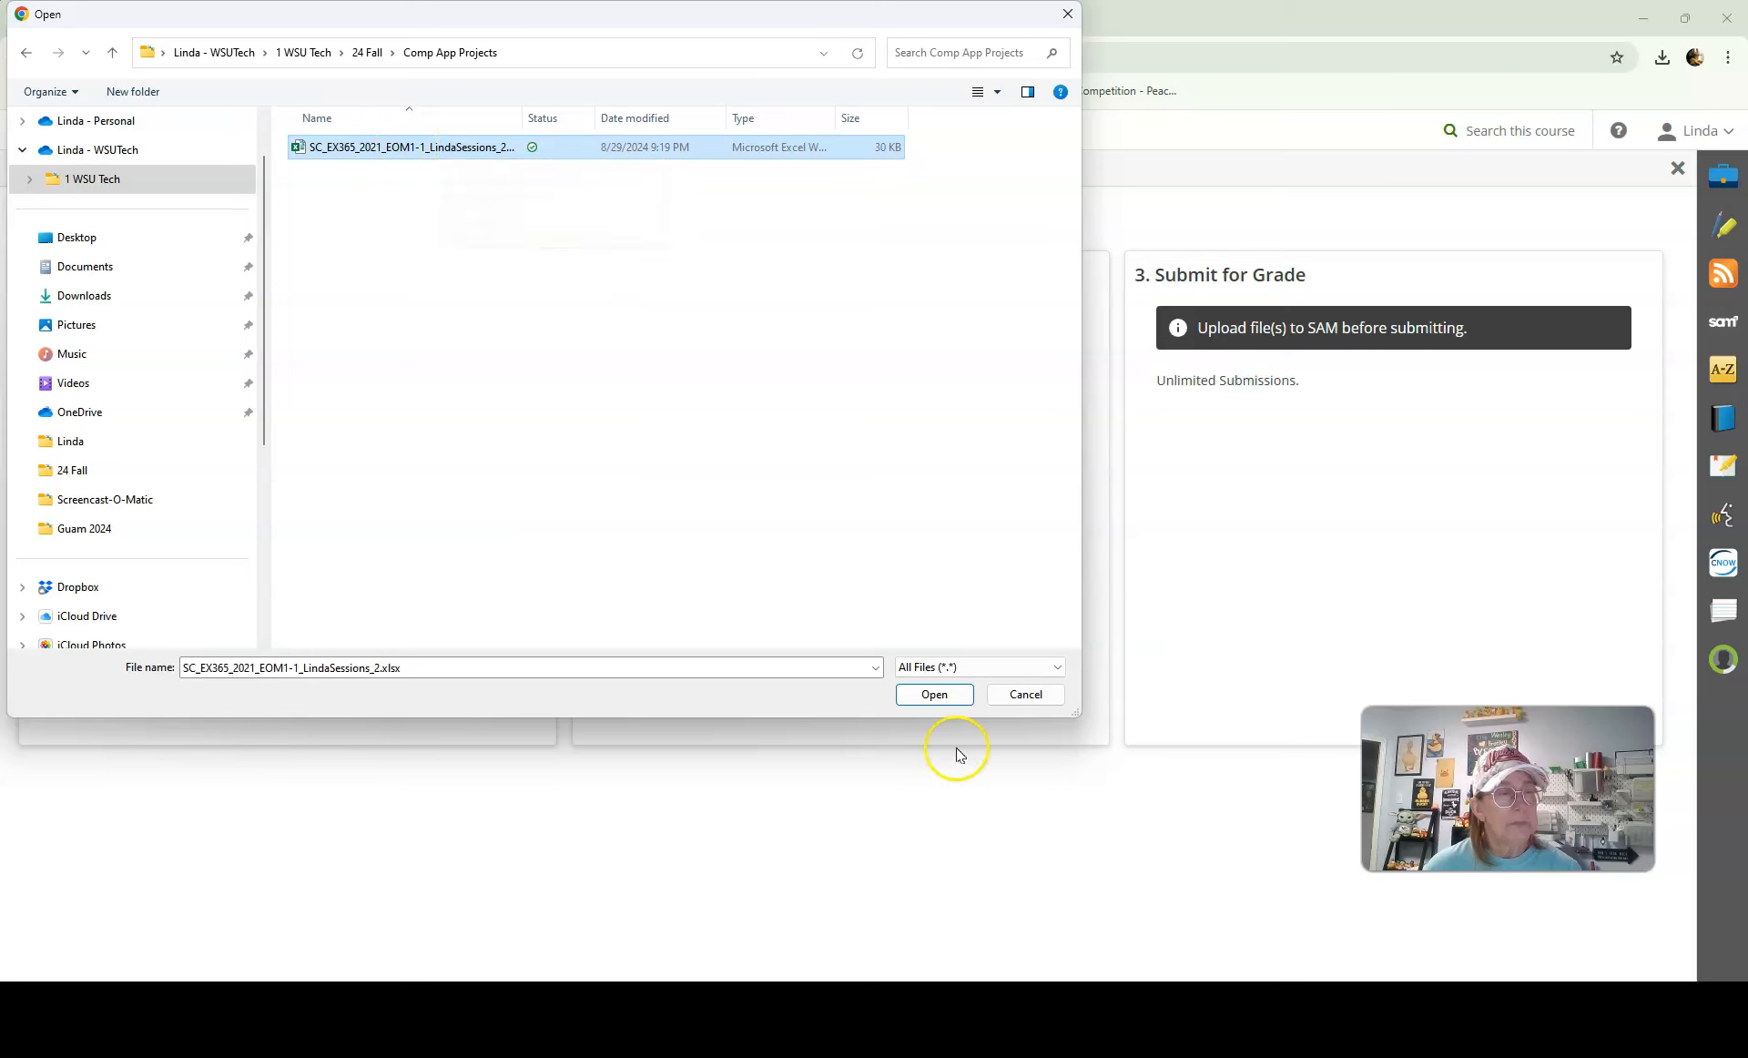
double_click(326, 147)
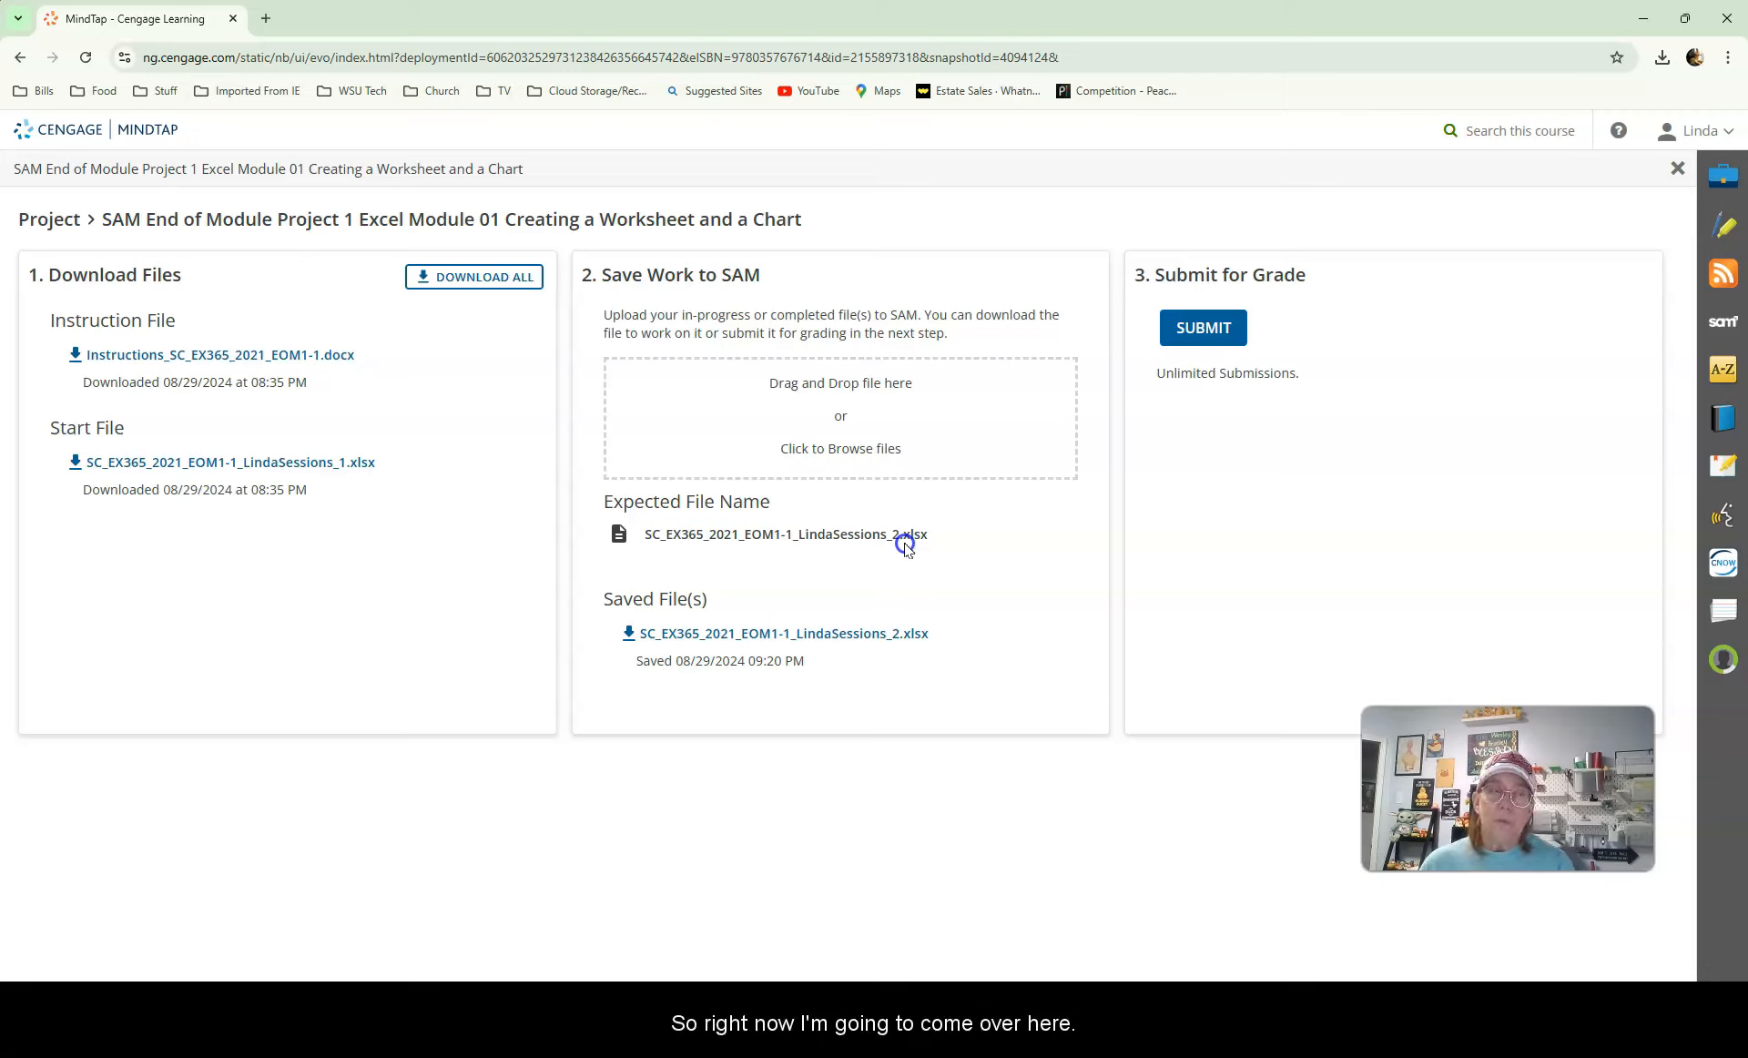
Step: Submit the uploaded project file for grading
click(993, 572)
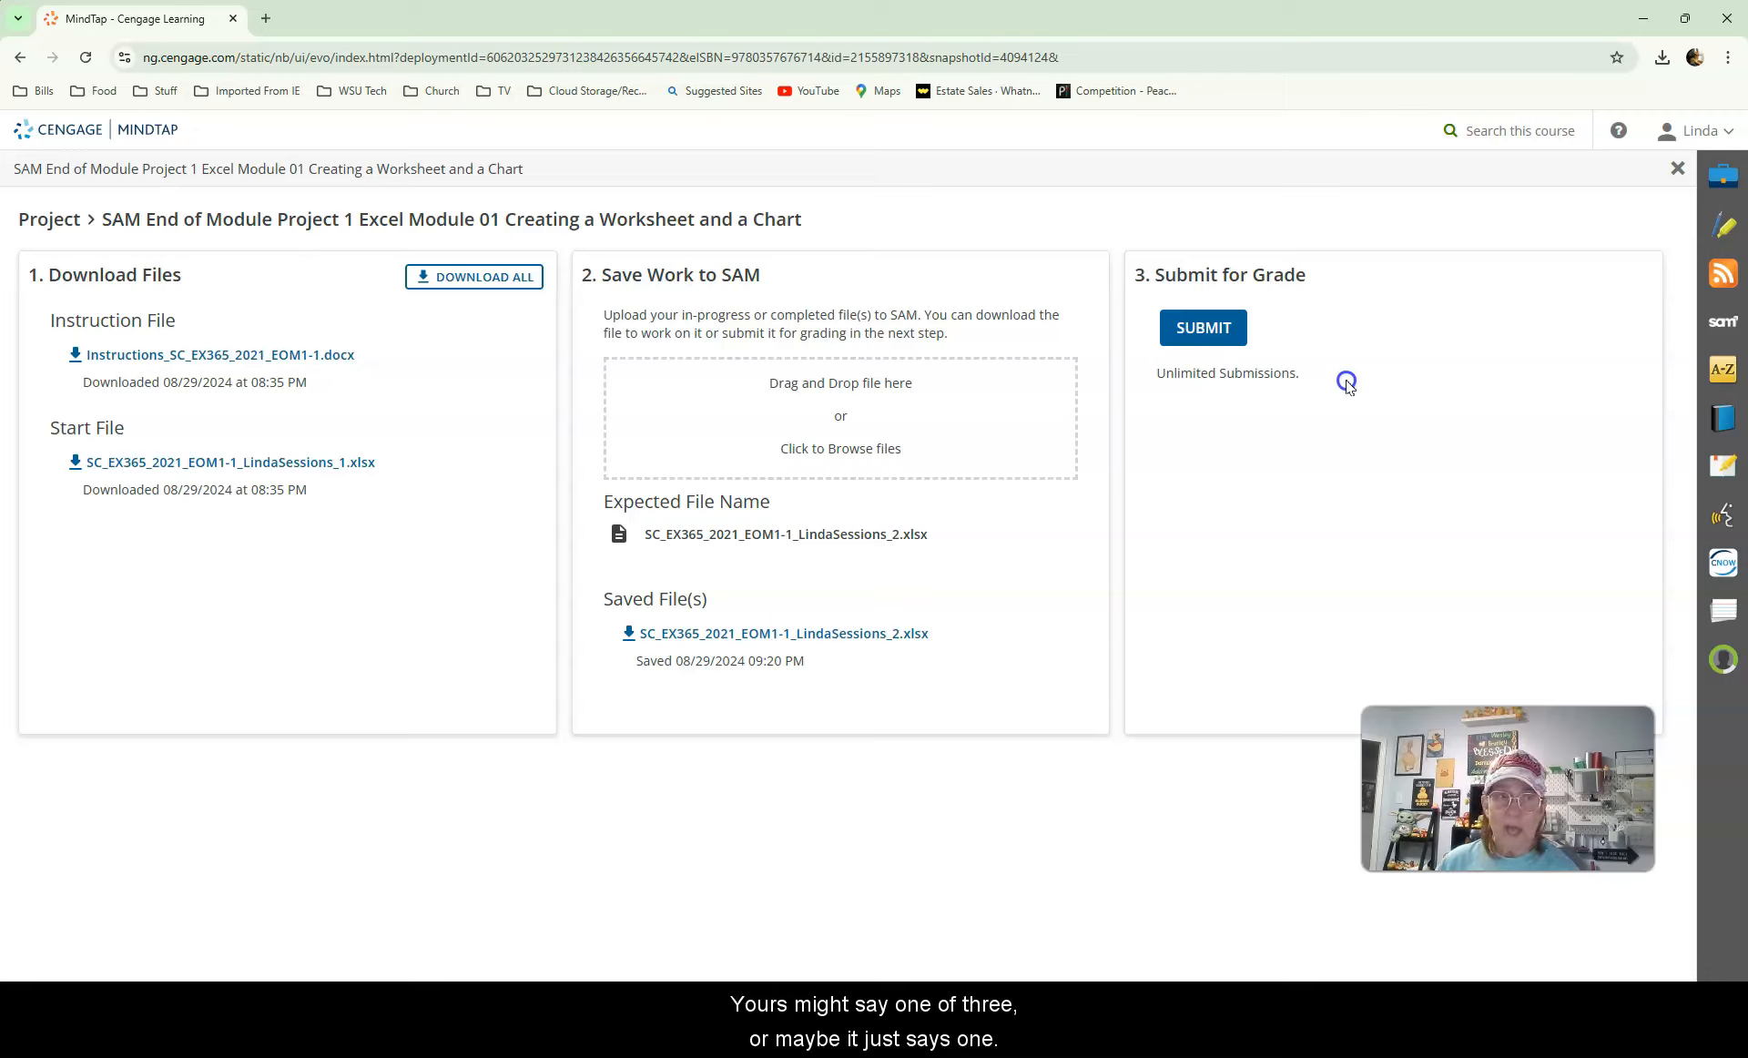
click(1202, 332)
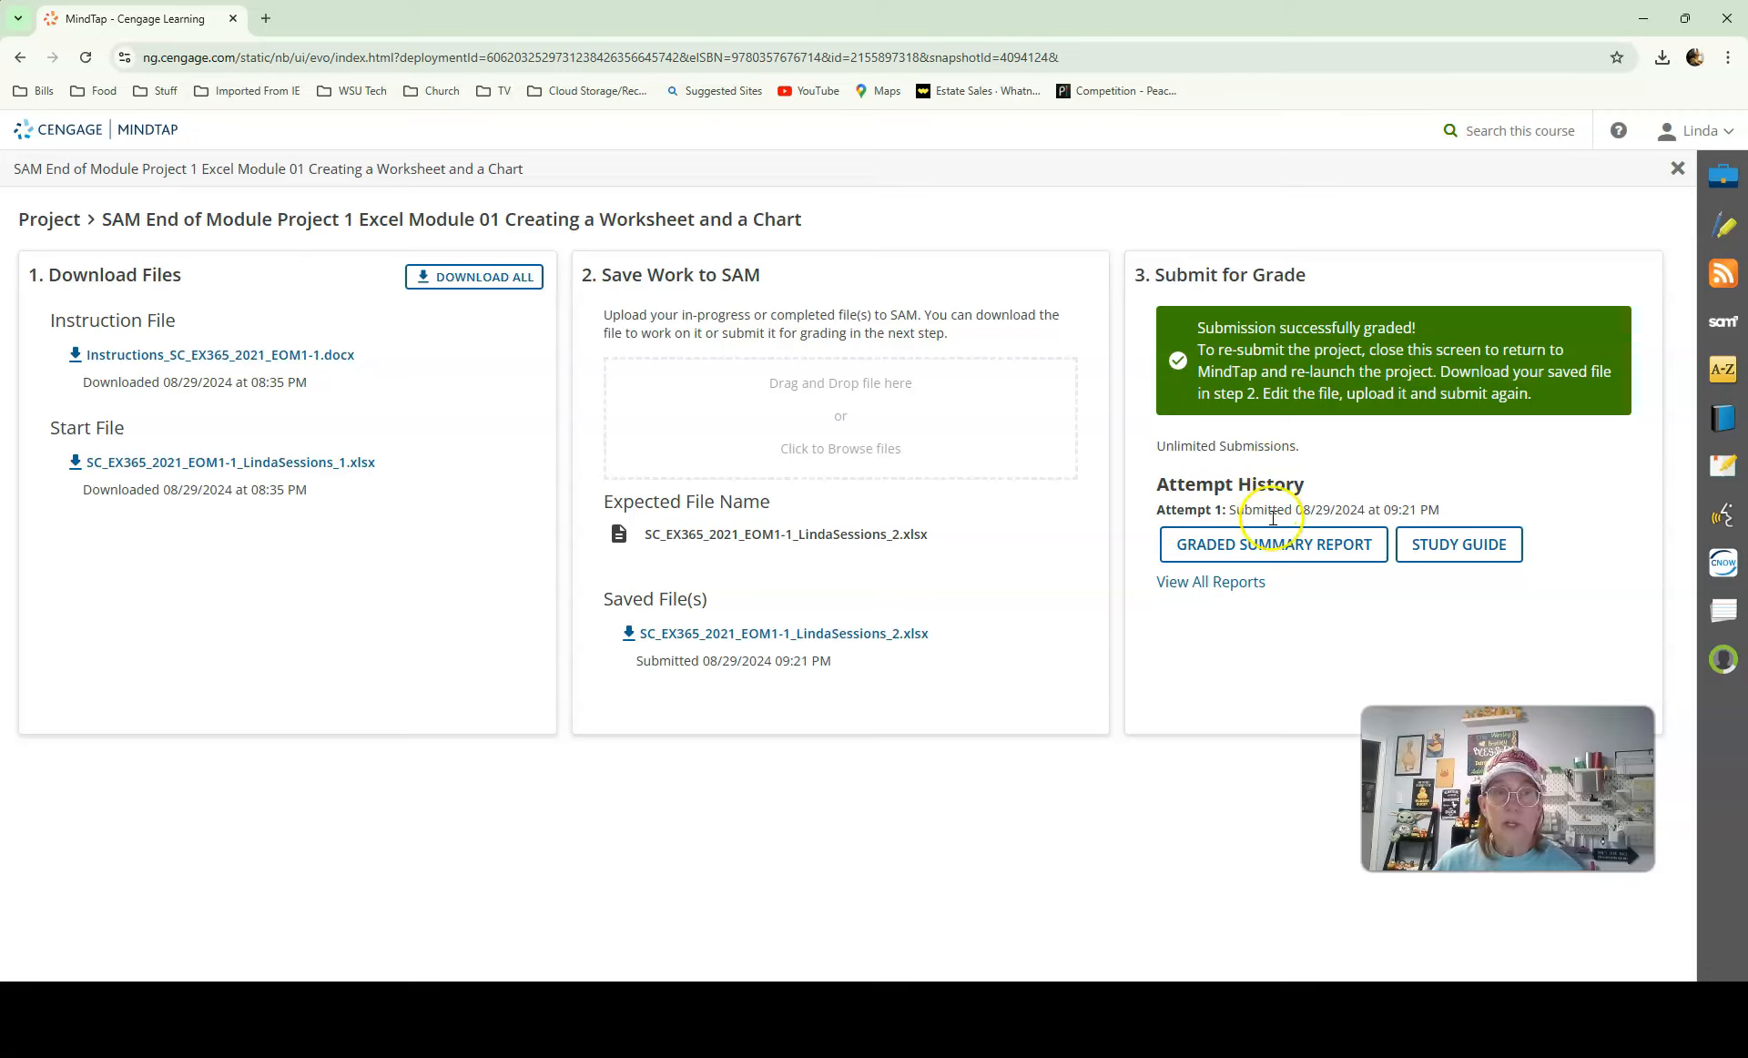
Step: Open the graded summary report workbook and enable editing
click(1262, 550)
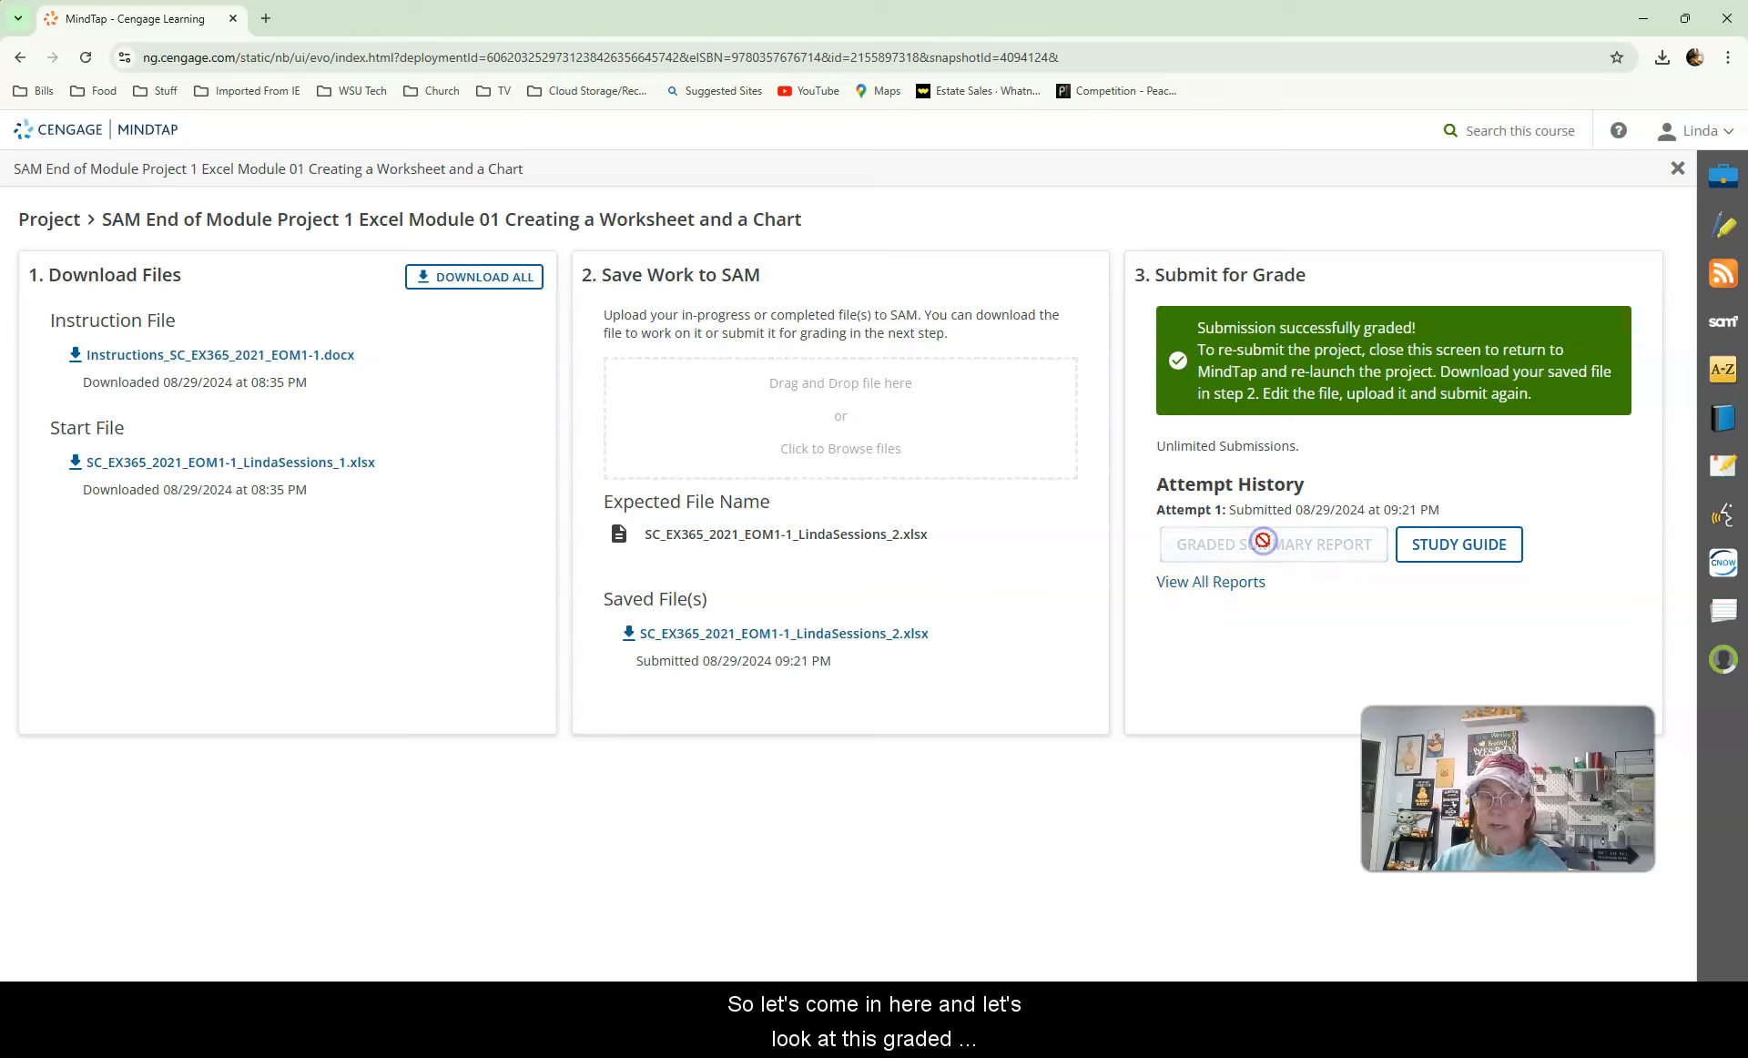
click(1461, 107)
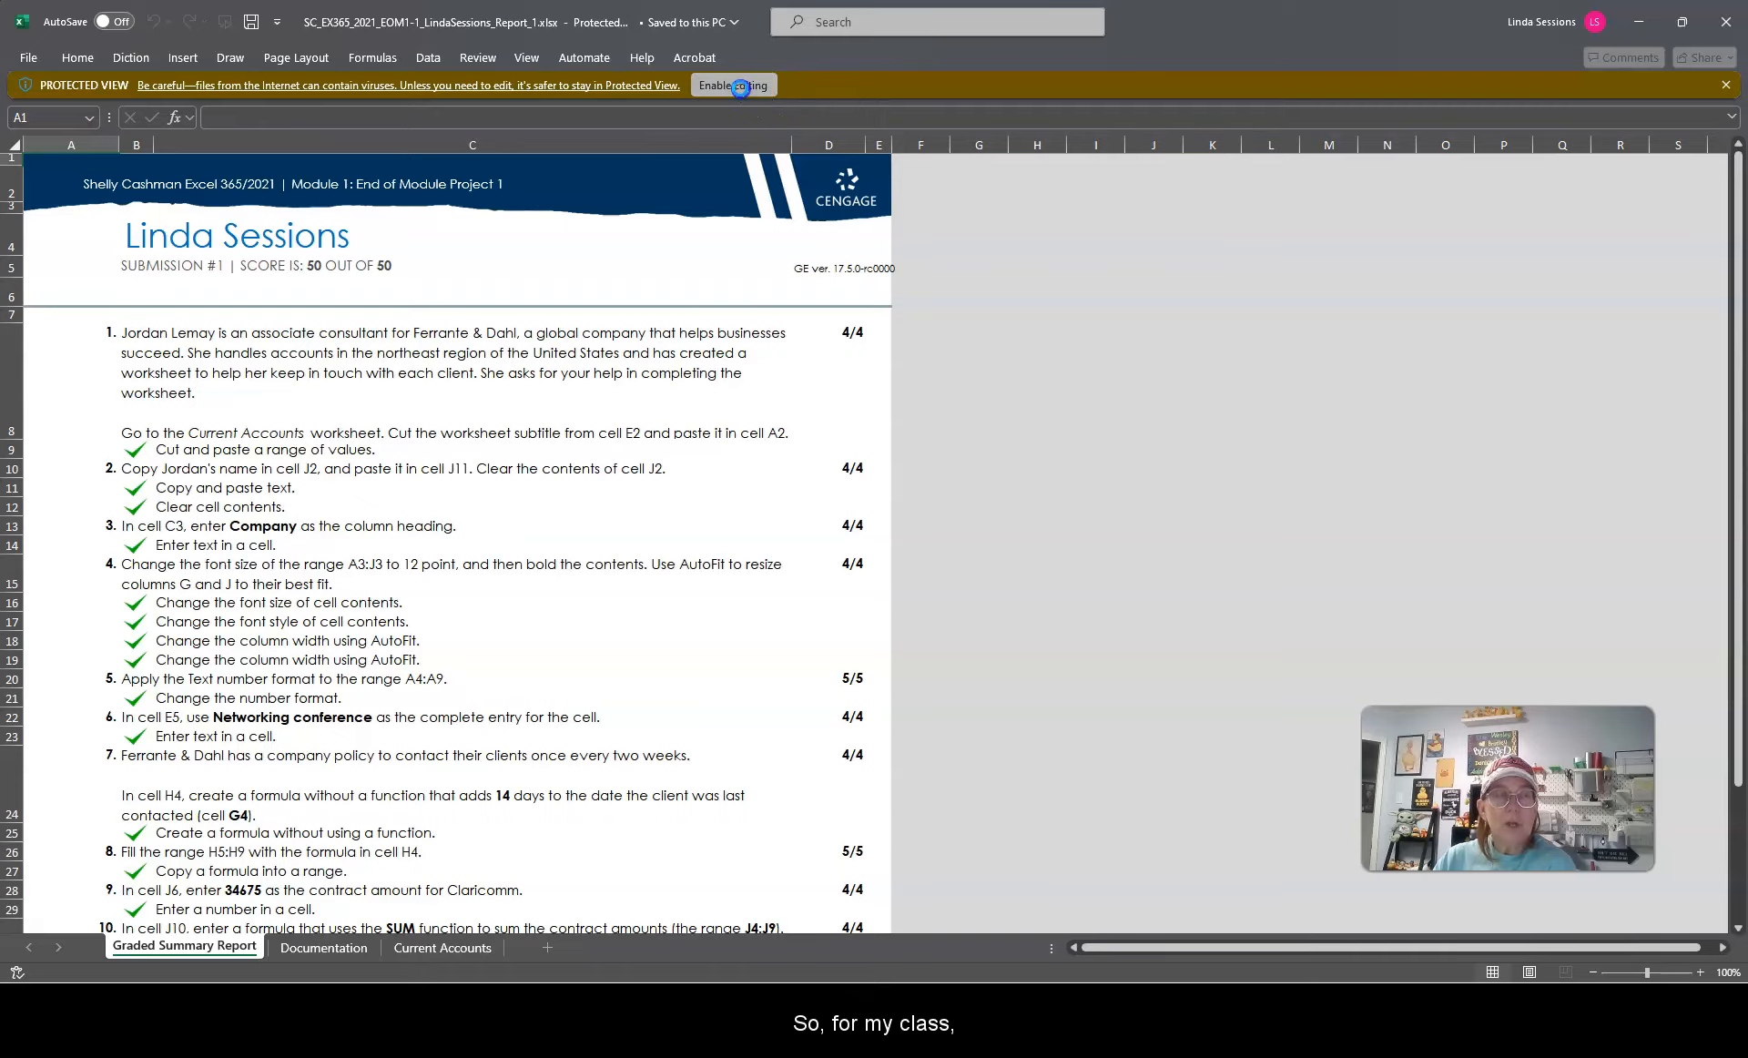
click(769, 88)
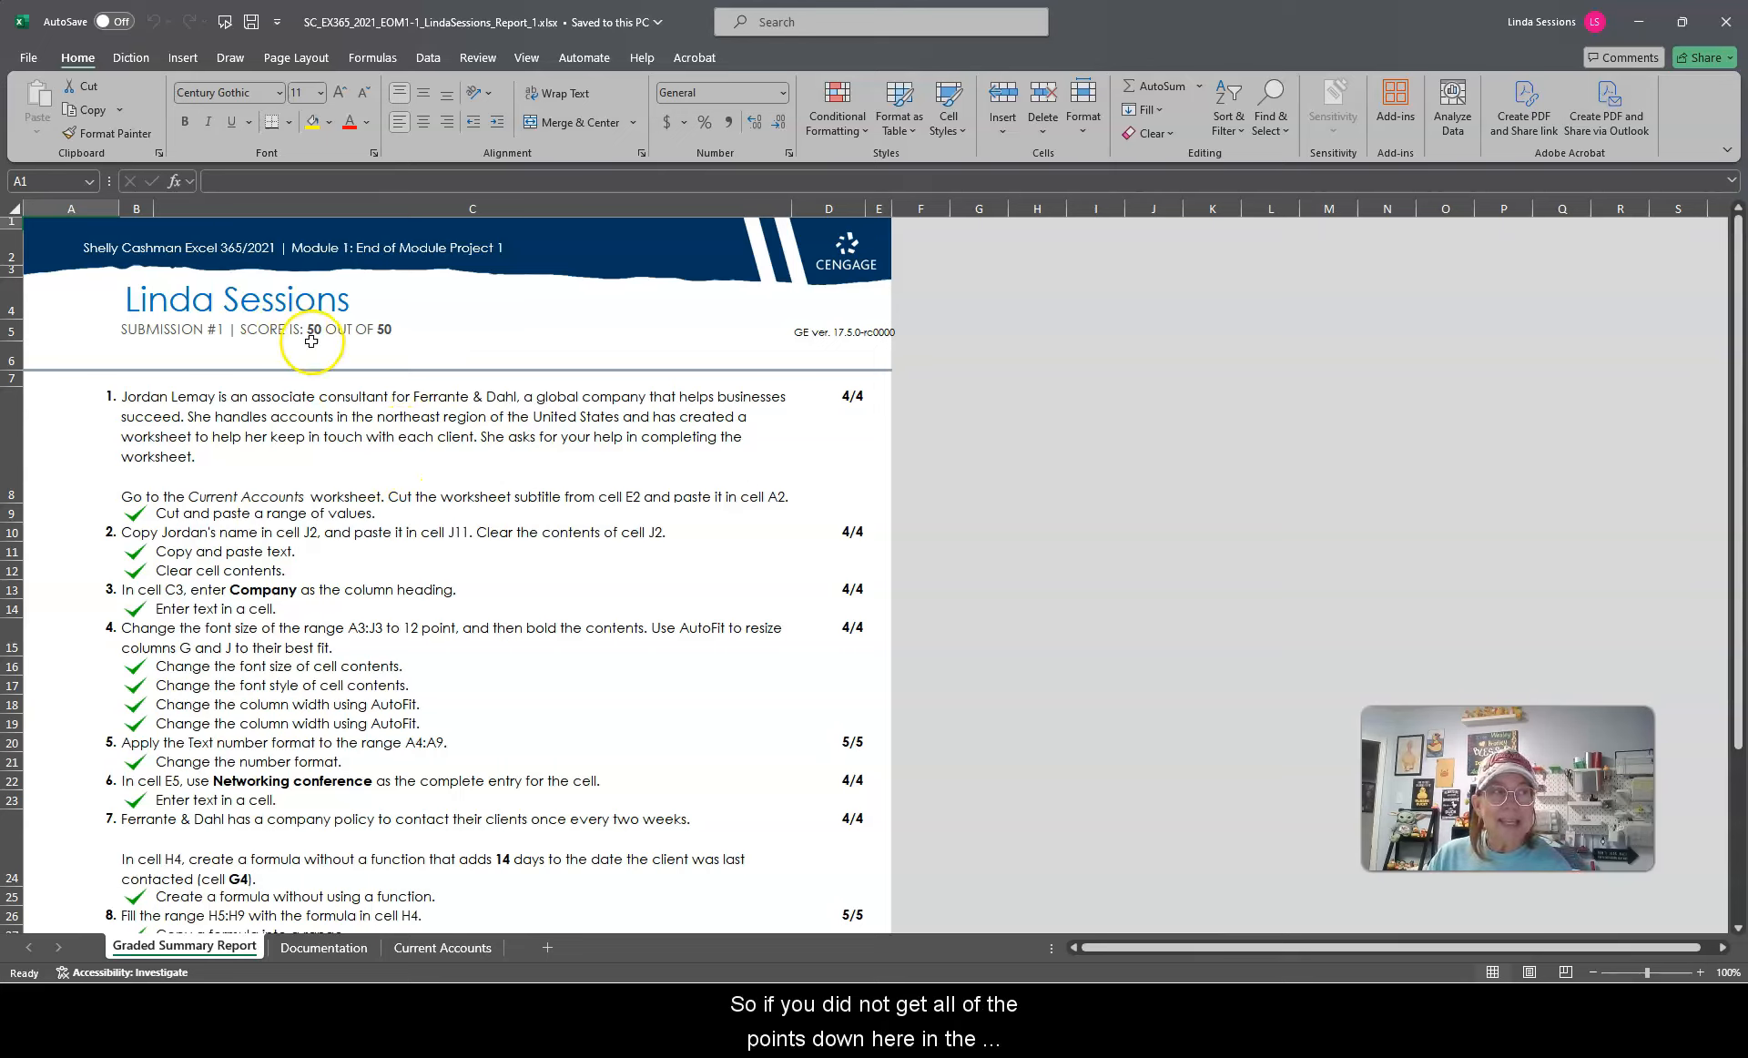
Step: Scroll through the graded summary report to review the points earned for each project step
scroll(423, 609, down, 5)
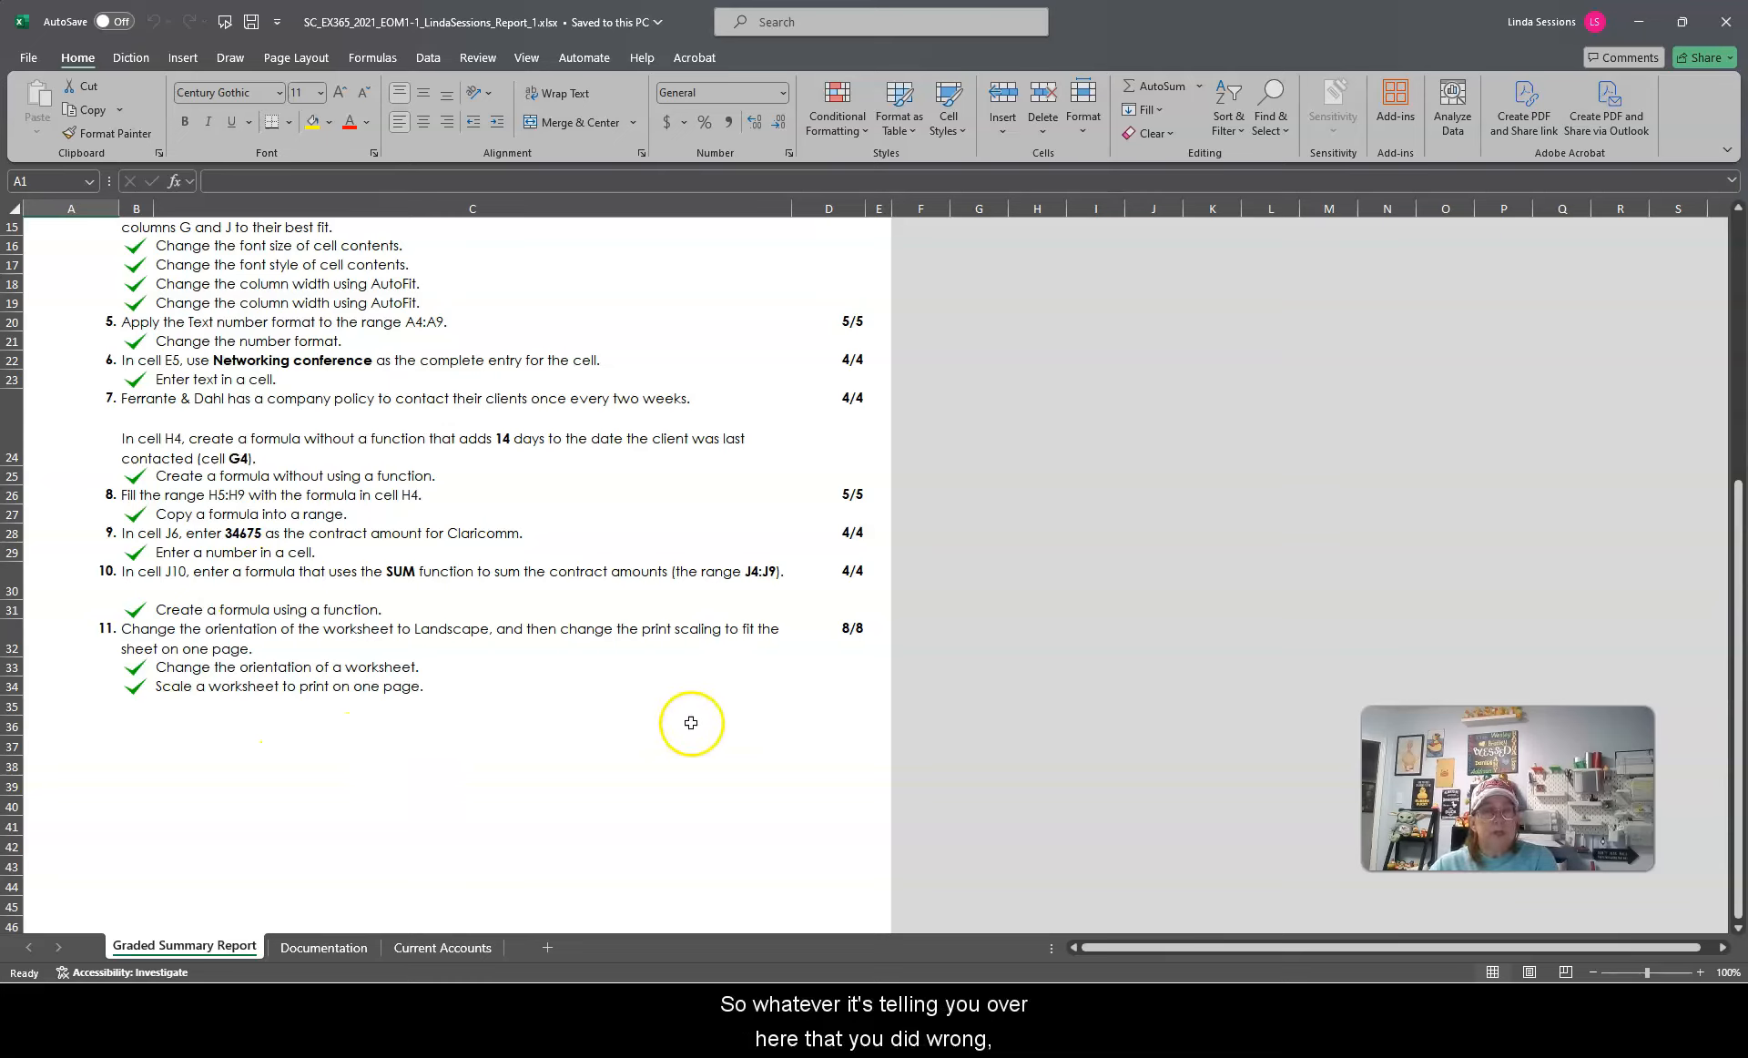
scroll(587, 634, up, 2)
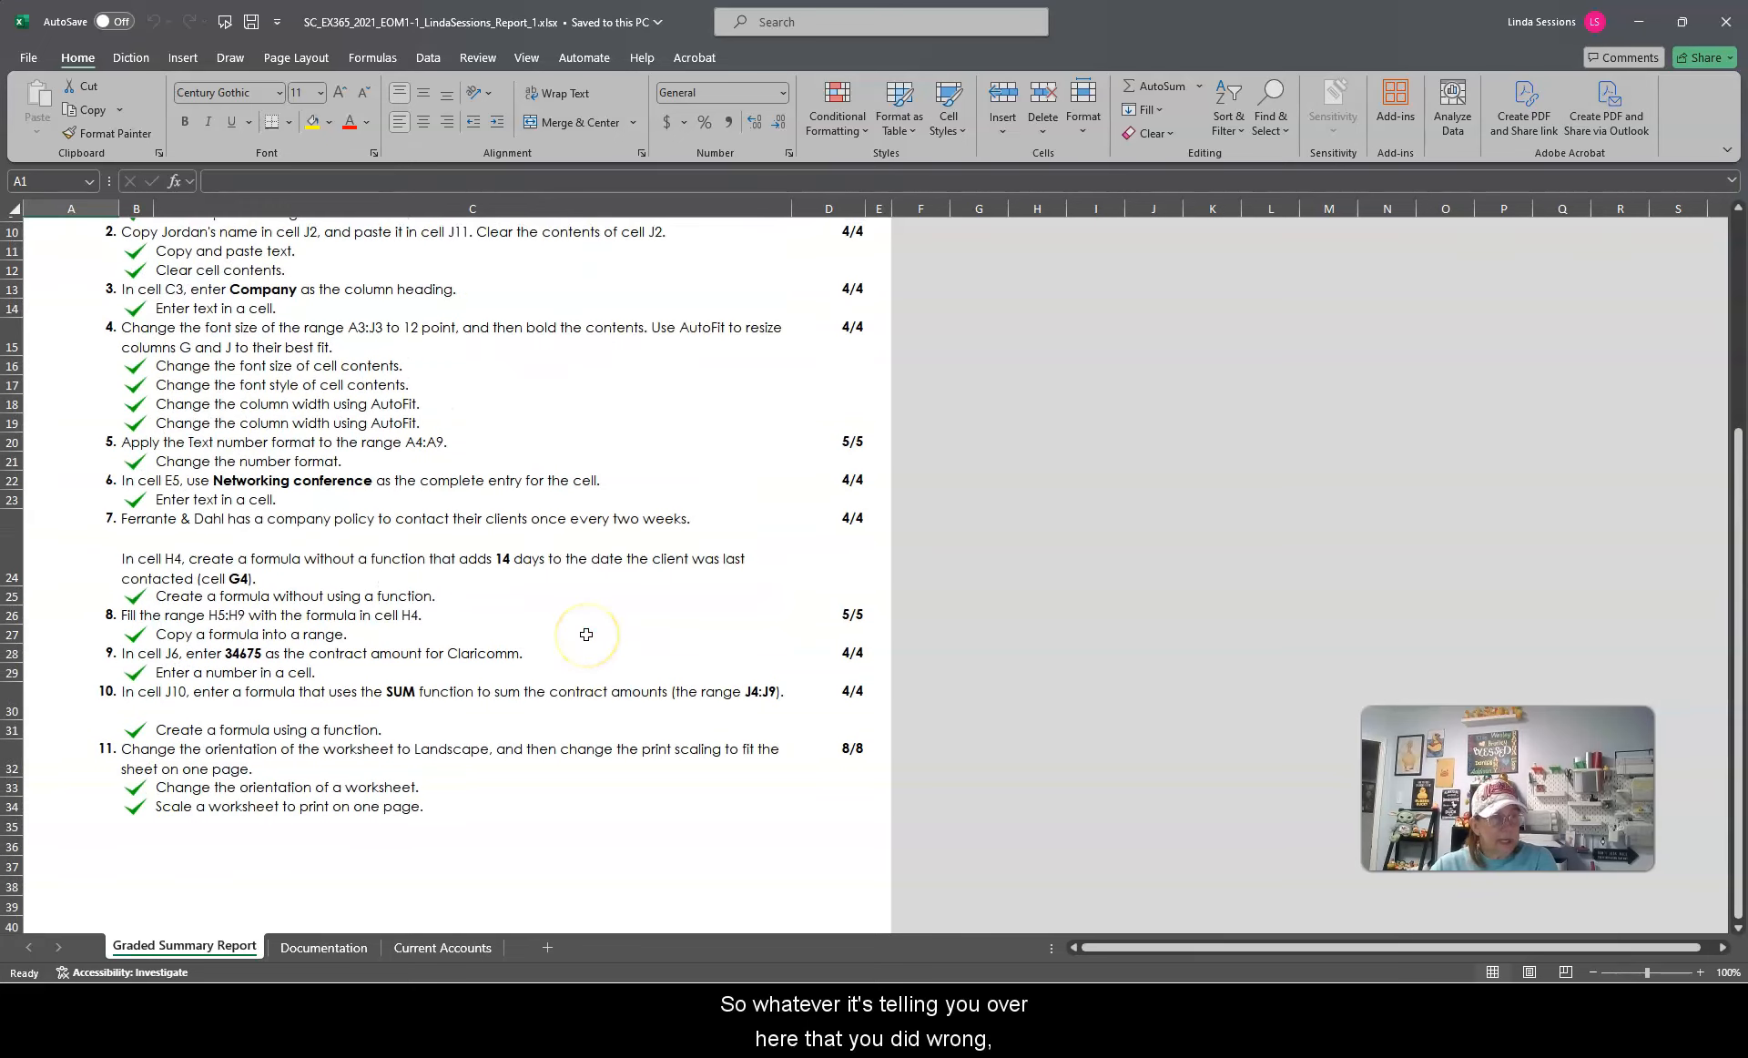
scroll(587, 634, up, 2)
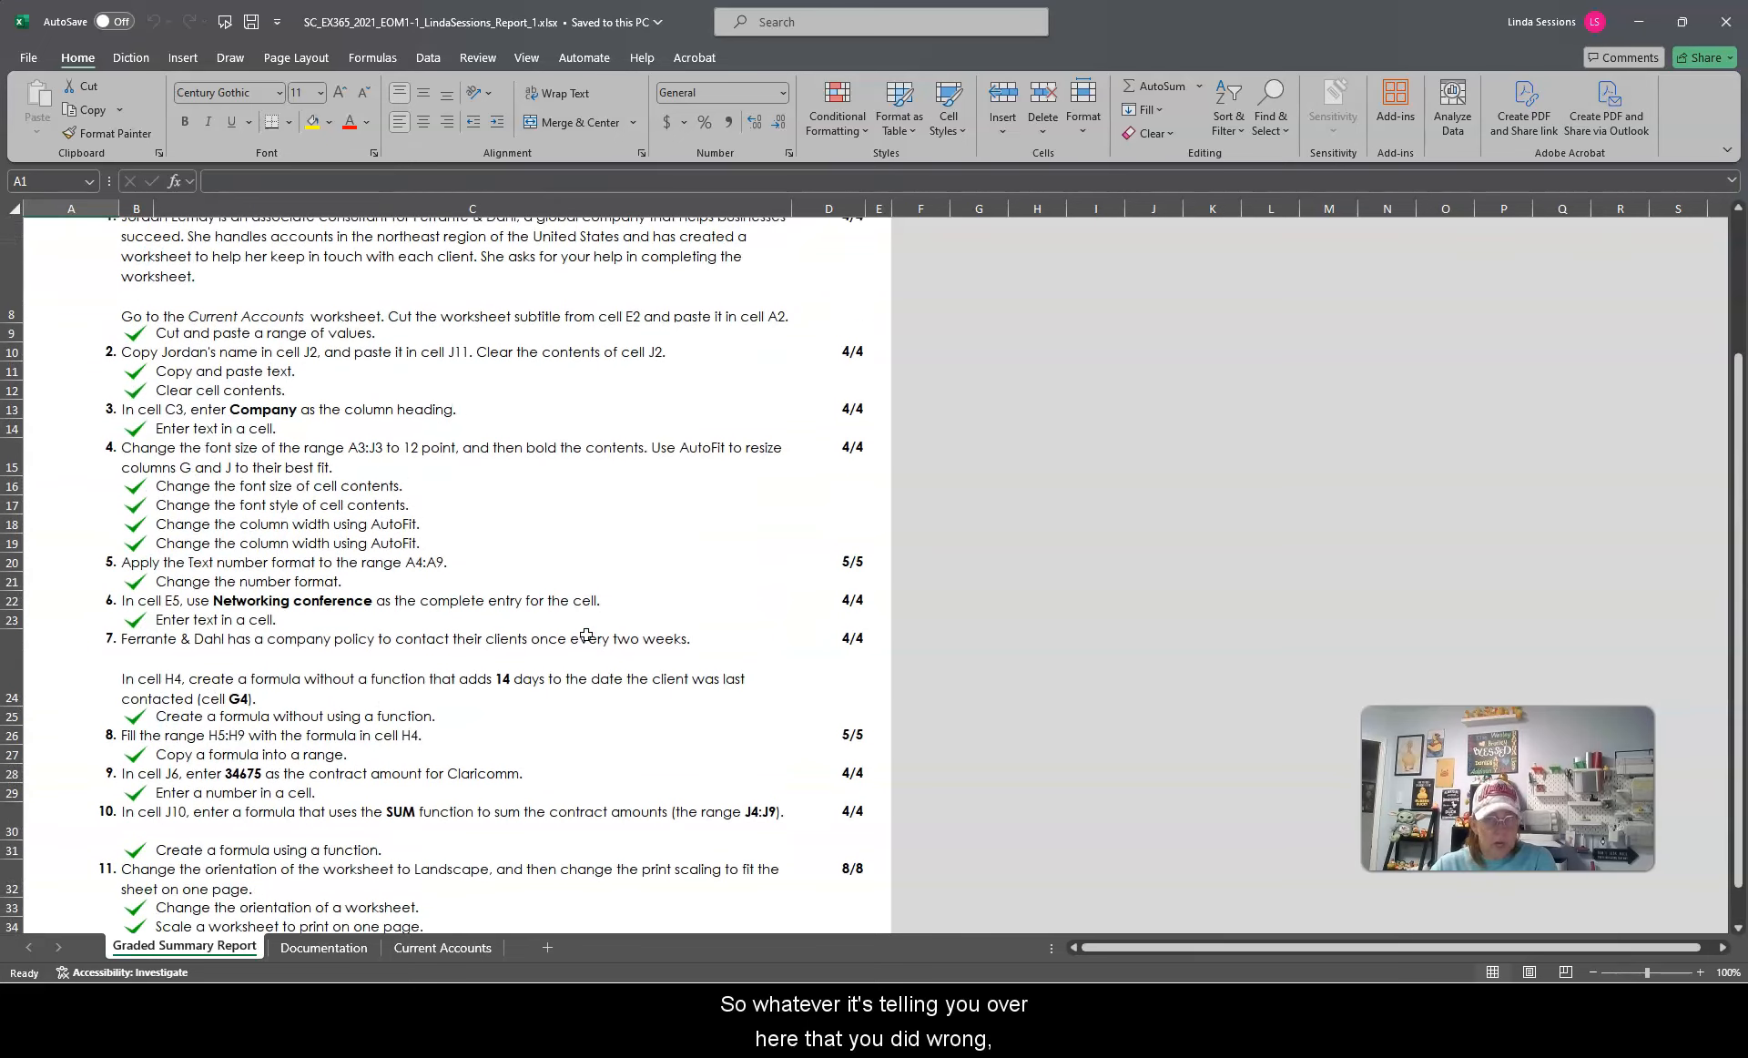
scroll(586, 635, down, 5)
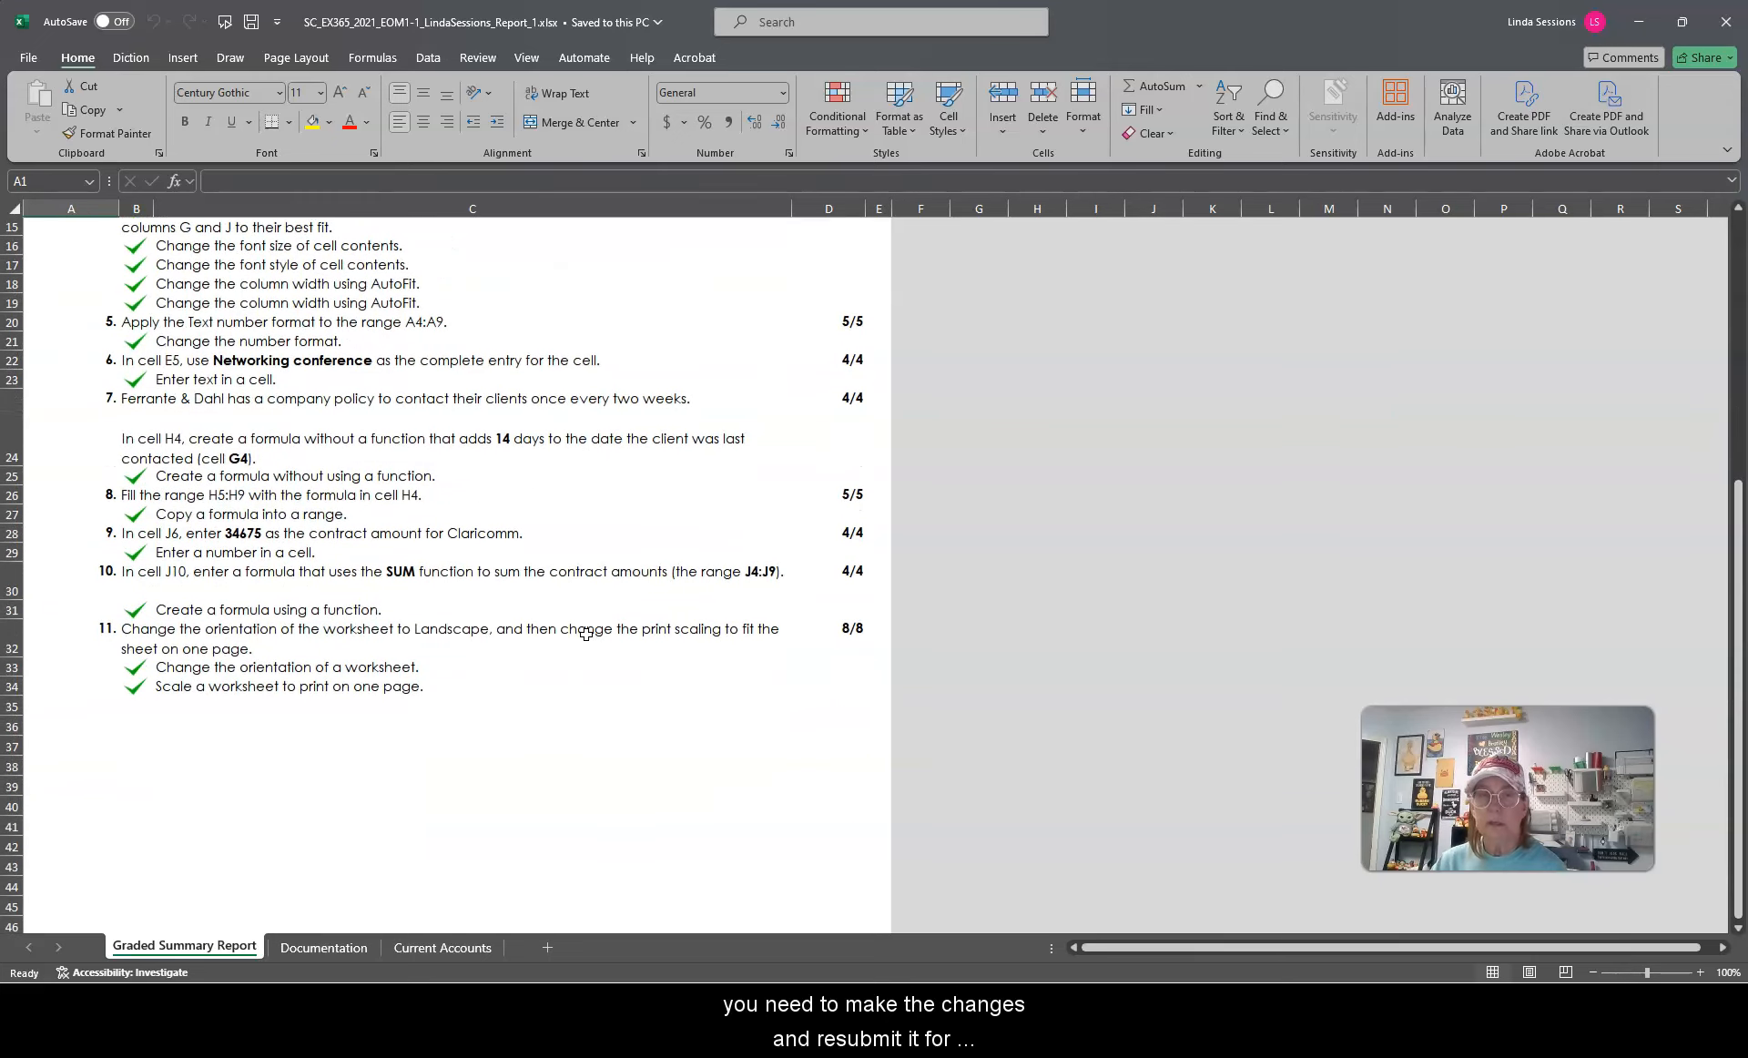
scroll(586, 635, down, 2)
scroll(586, 635, down, 1)
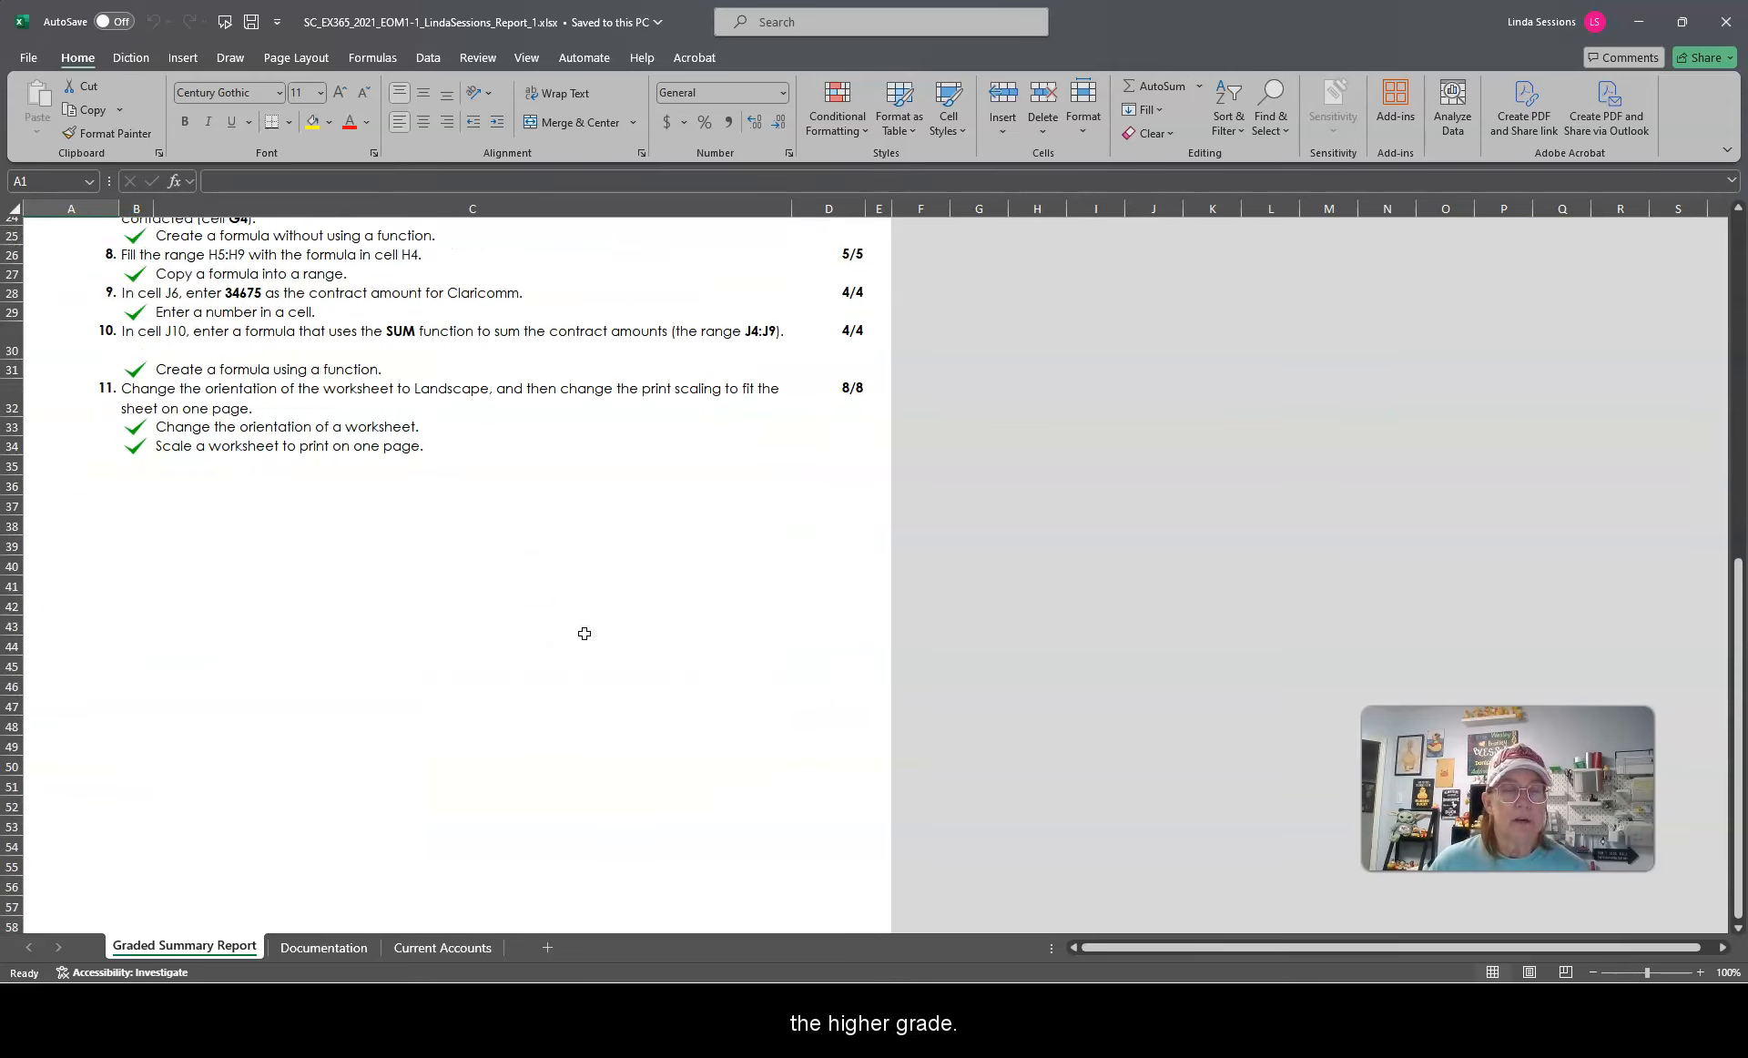
scroll(587, 634, up, 4)
scroll(585, 634, up, 4)
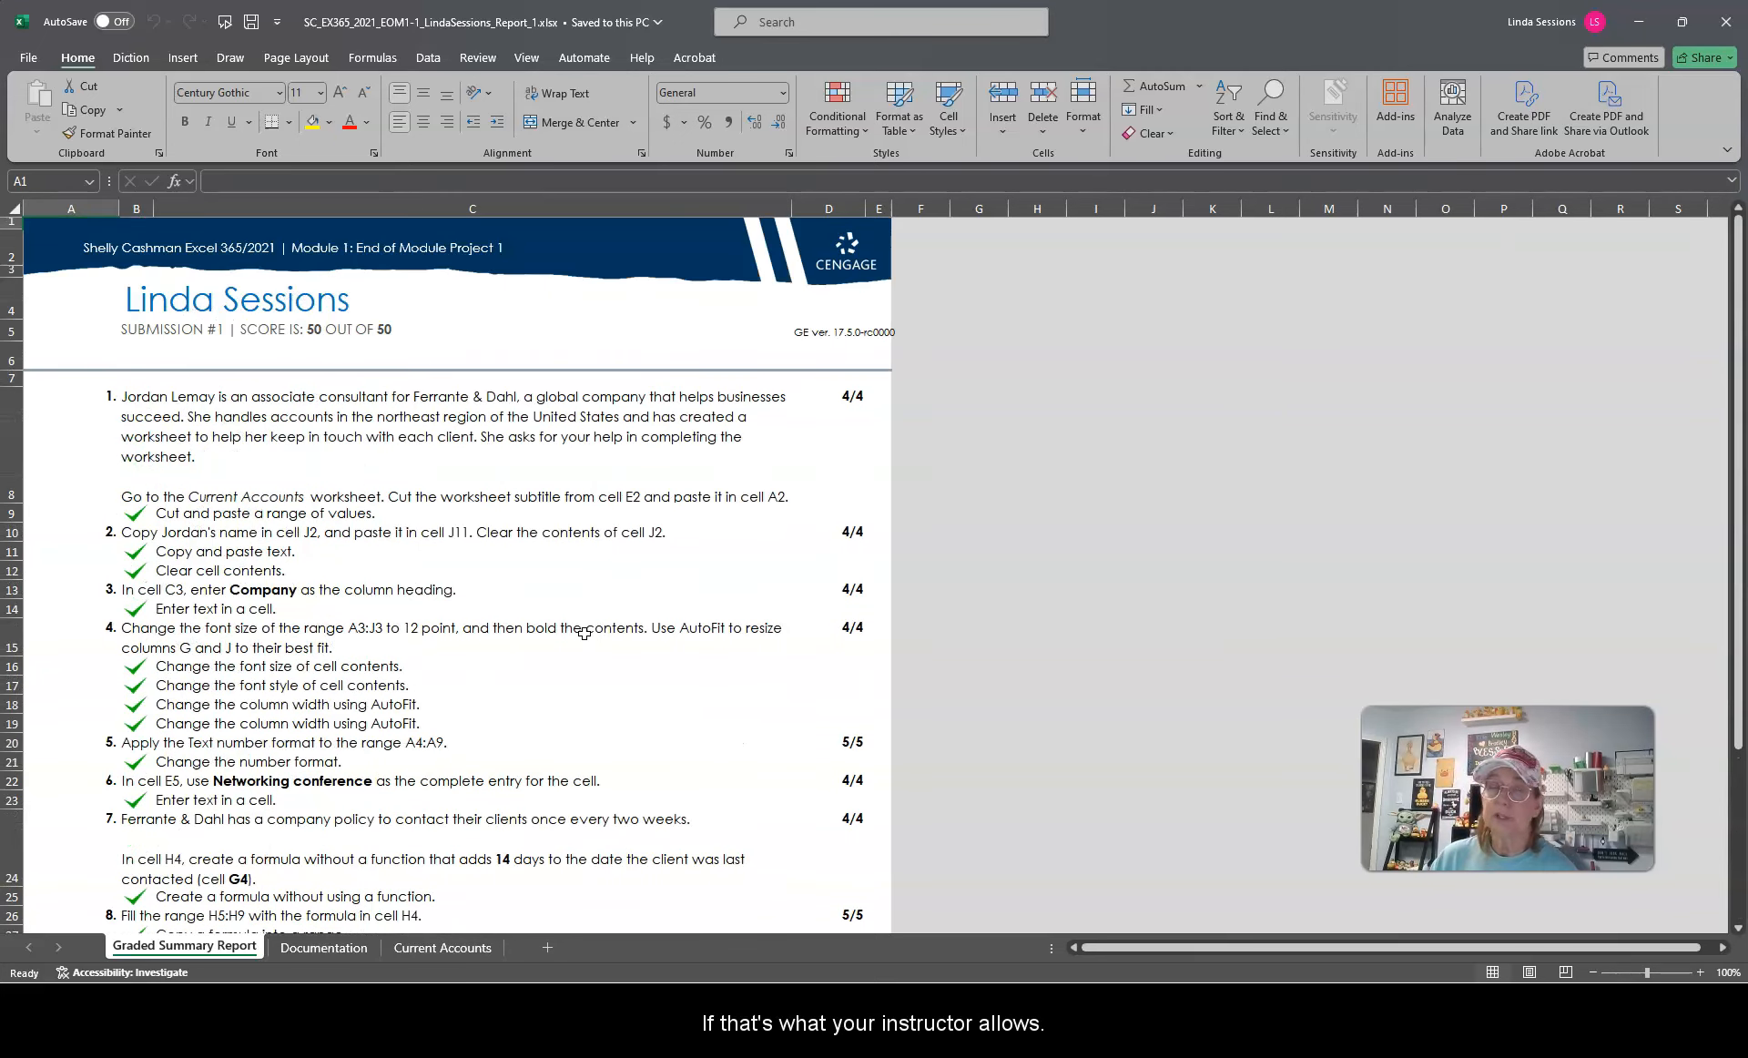